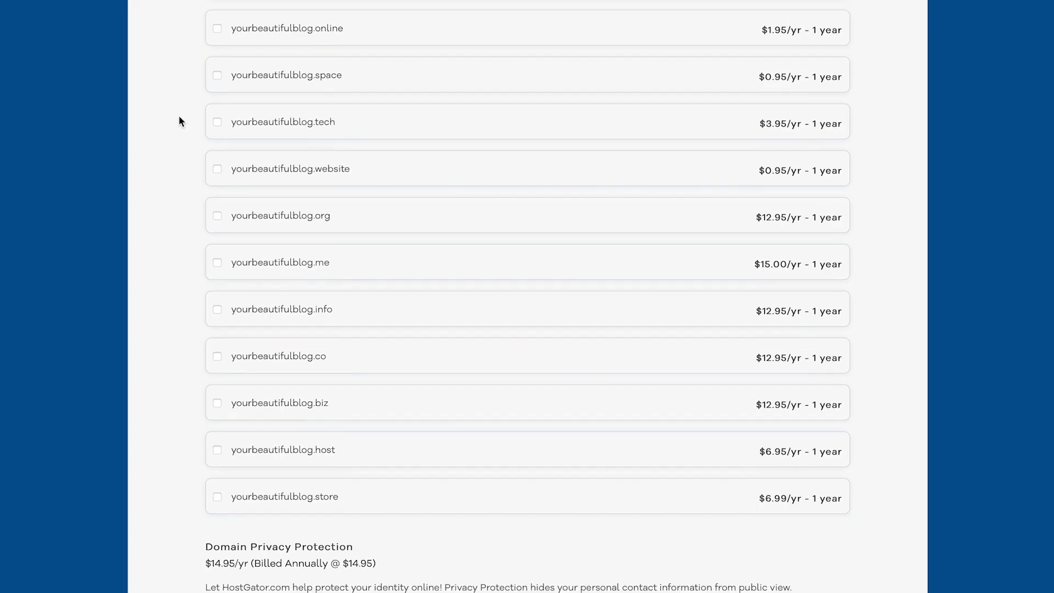
# Remove Domain Privacy Protection for yourbeautifulblog.com from the order
pyautogui.scroll(-9, 179, 116)
pyautogui.scroll(-1, 179, 117)
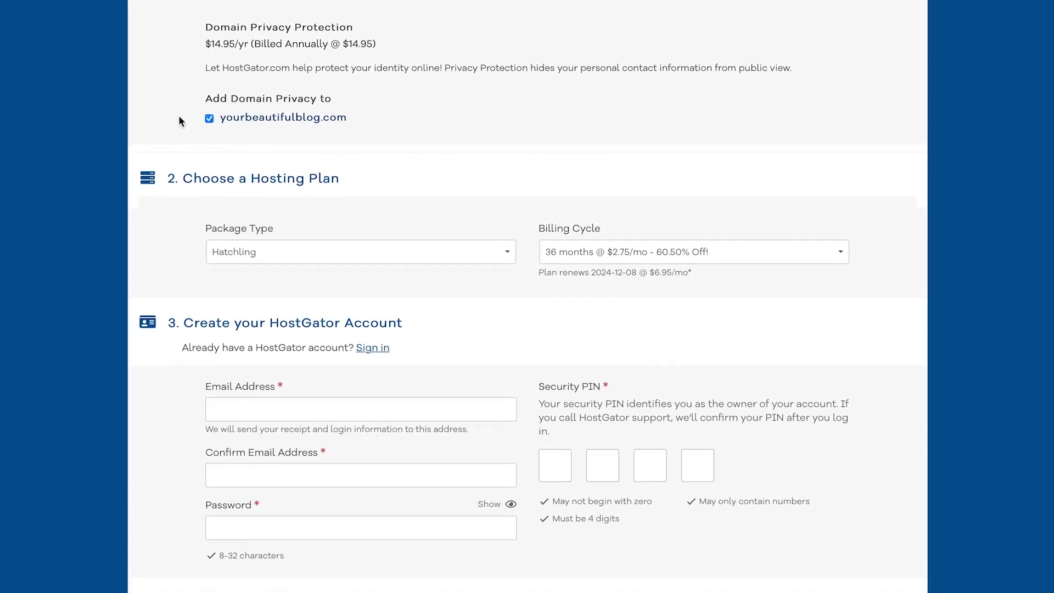
pyautogui.click(210, 119)
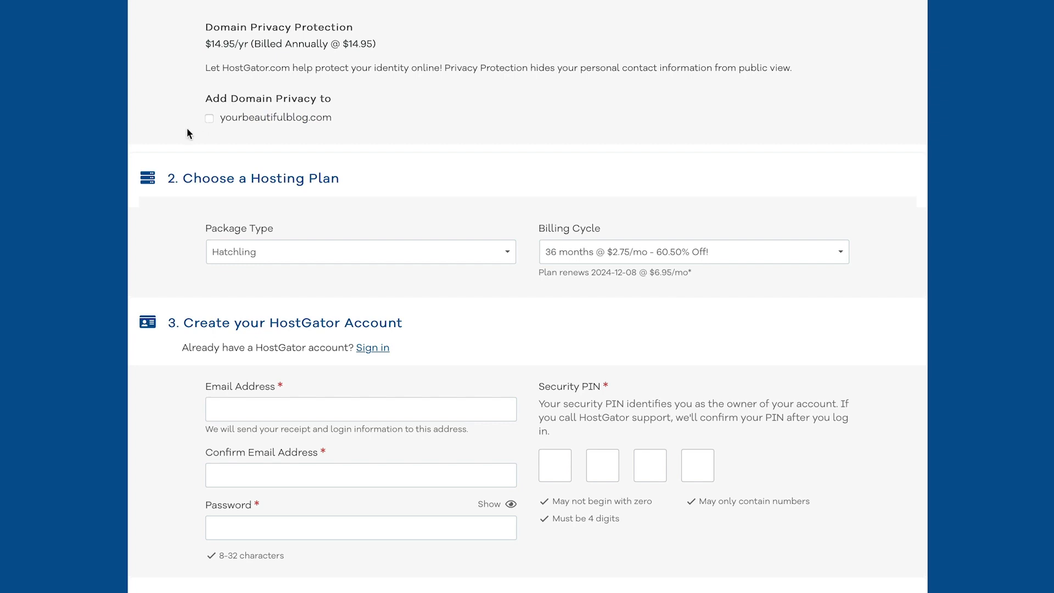
# Choose the Hatchling hosting package with the 12-month billing cycle at $3.95/mo
pyautogui.scroll(-3, 188, 134)
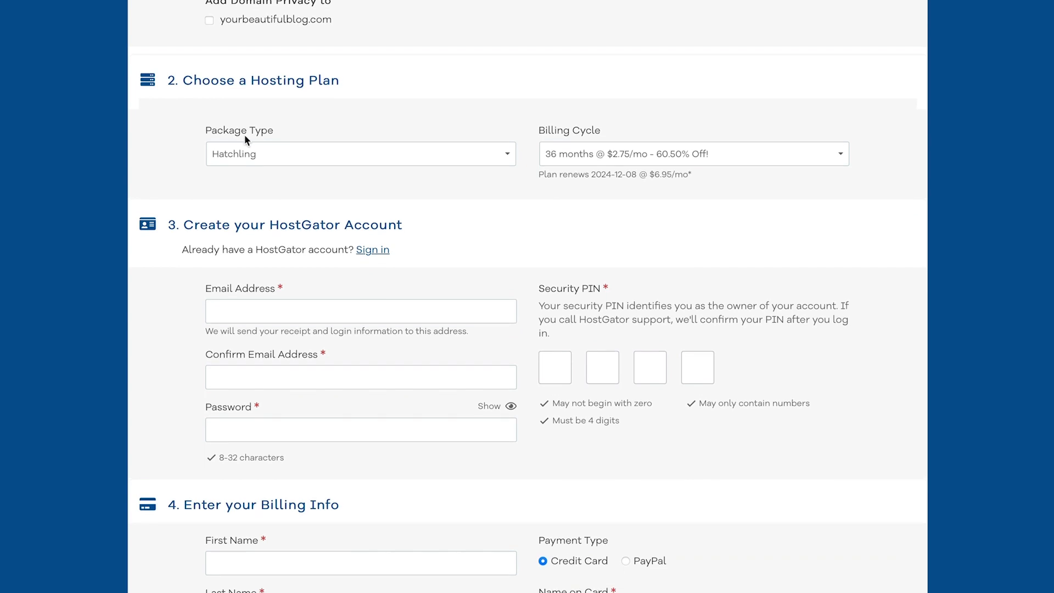
pyautogui.click(311, 155)
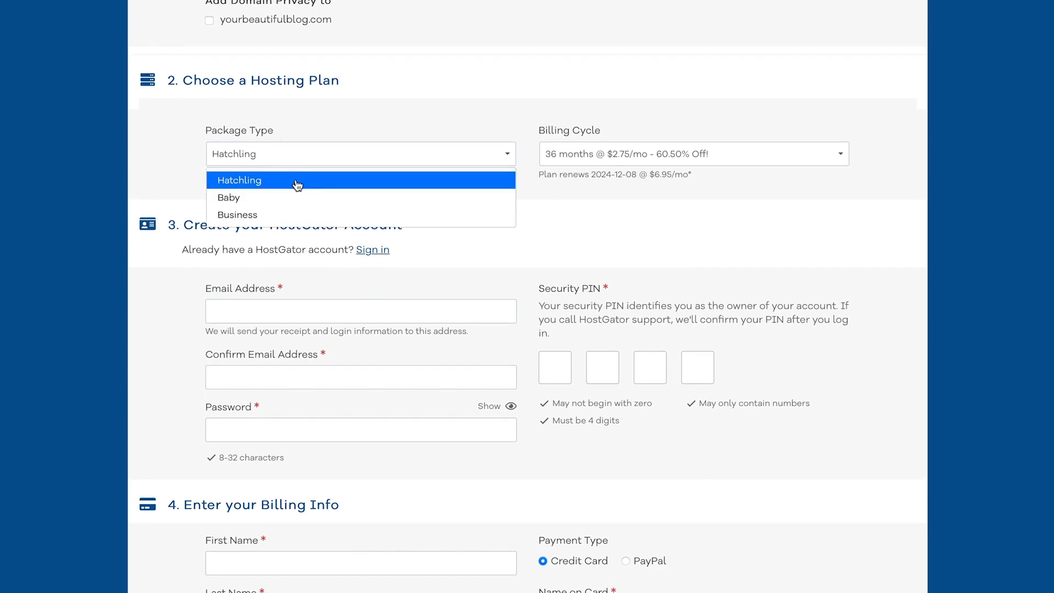
pyautogui.click(298, 183)
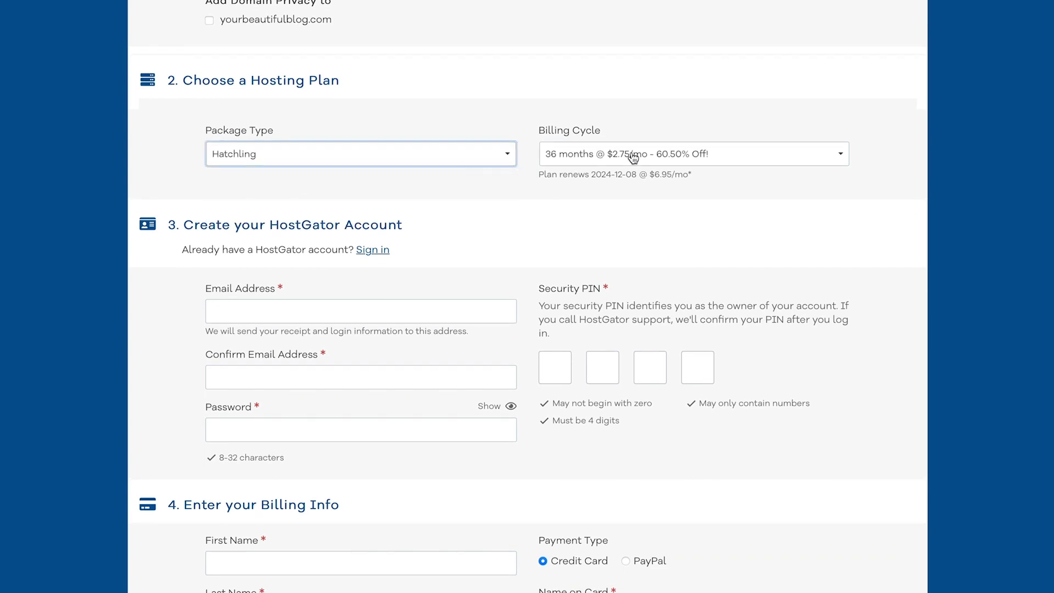
pyautogui.click(763, 158)
pyautogui.press('Escape')
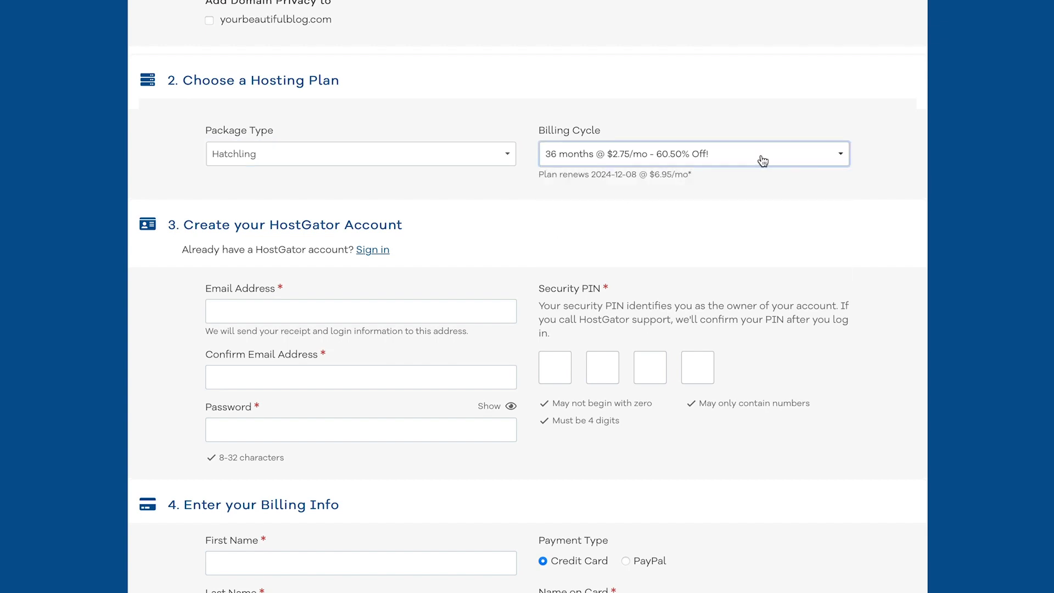
pyautogui.click(763, 161)
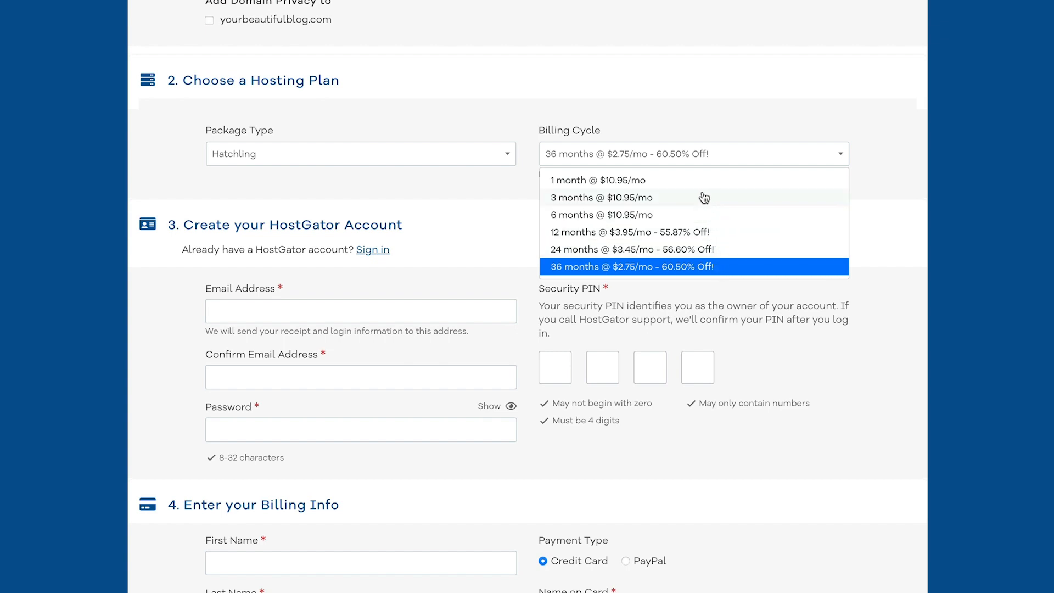
pyautogui.click(675, 236)
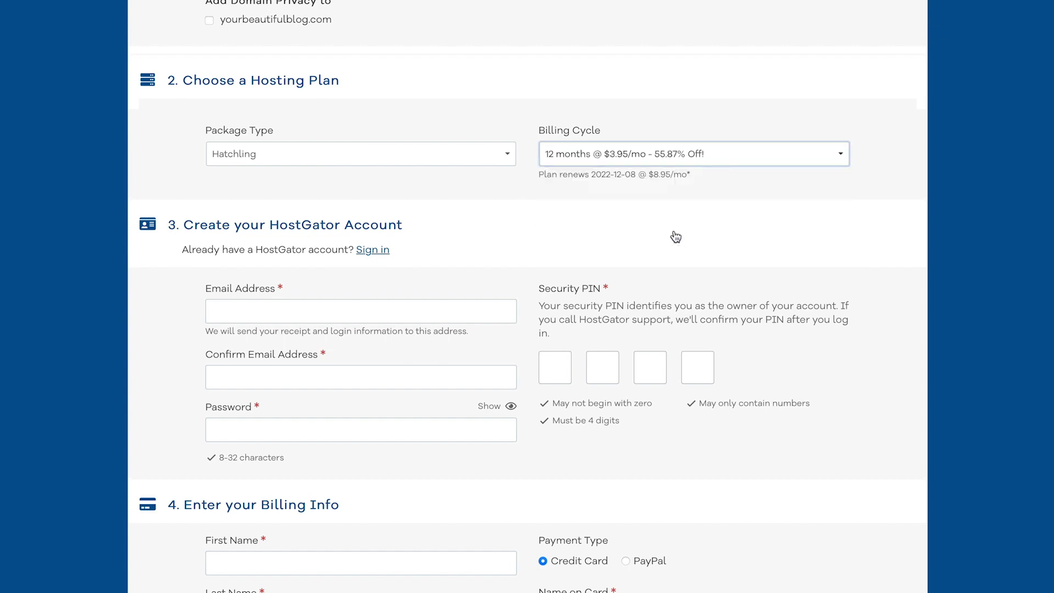
# Switch the payment type in the billing info to PayPal
pyautogui.scroll(-9, 806, 285)
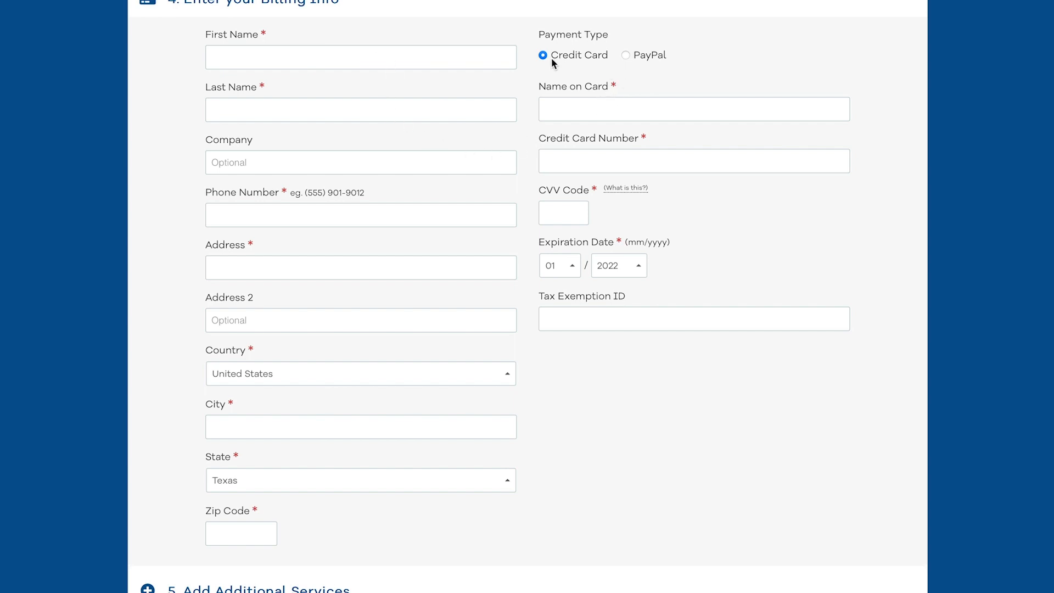
pyautogui.click(626, 56)
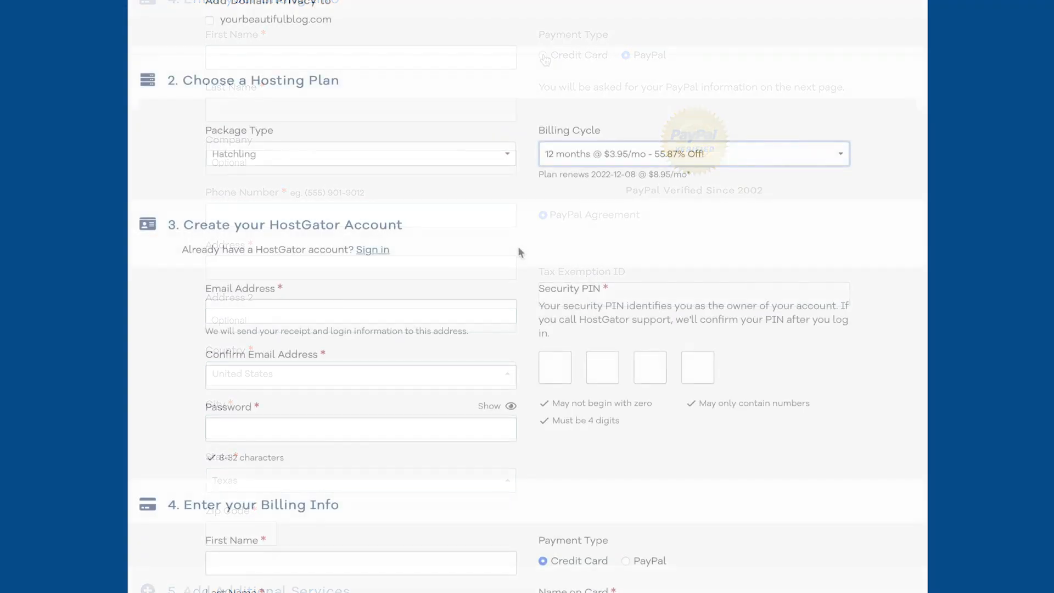
# Remove the SSL Certificate and the CodeGuard Site Backup from the additional services
pyautogui.scroll(-3, 518, 253)
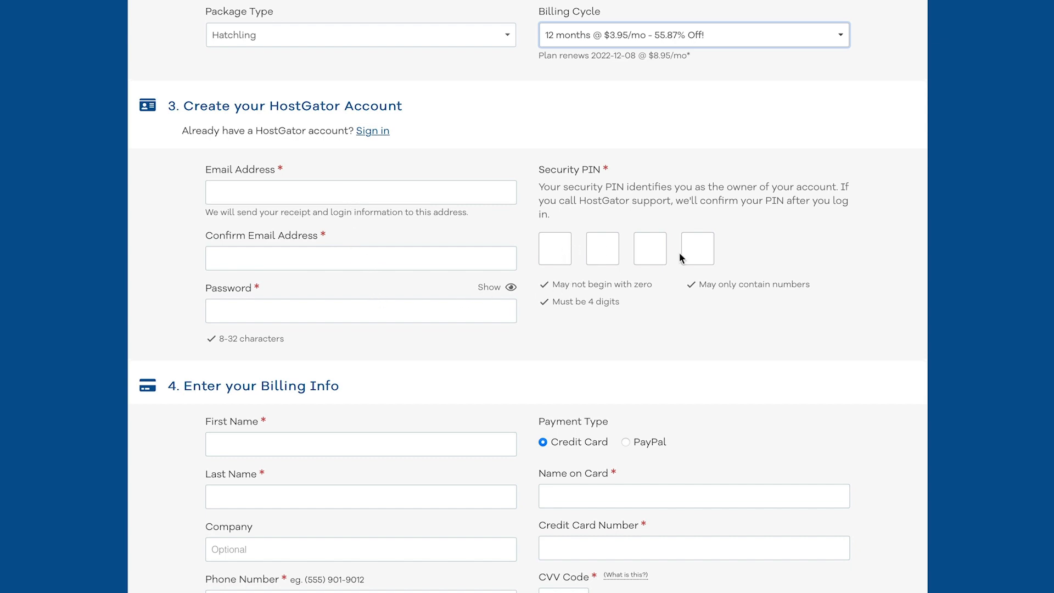
pyautogui.scroll(-10, 799, 472)
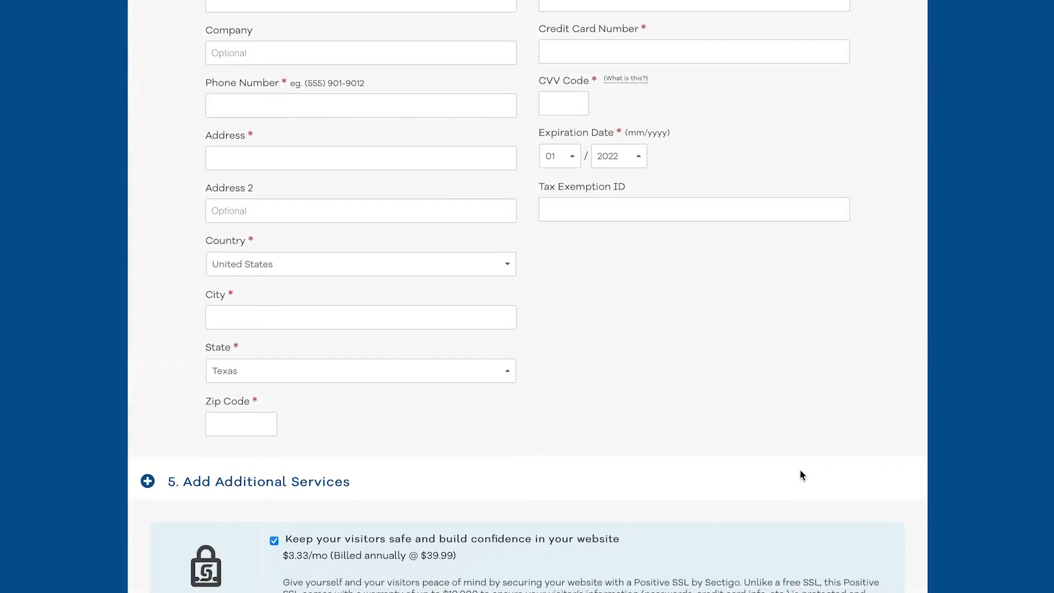
pyautogui.scroll(-6, 800, 474)
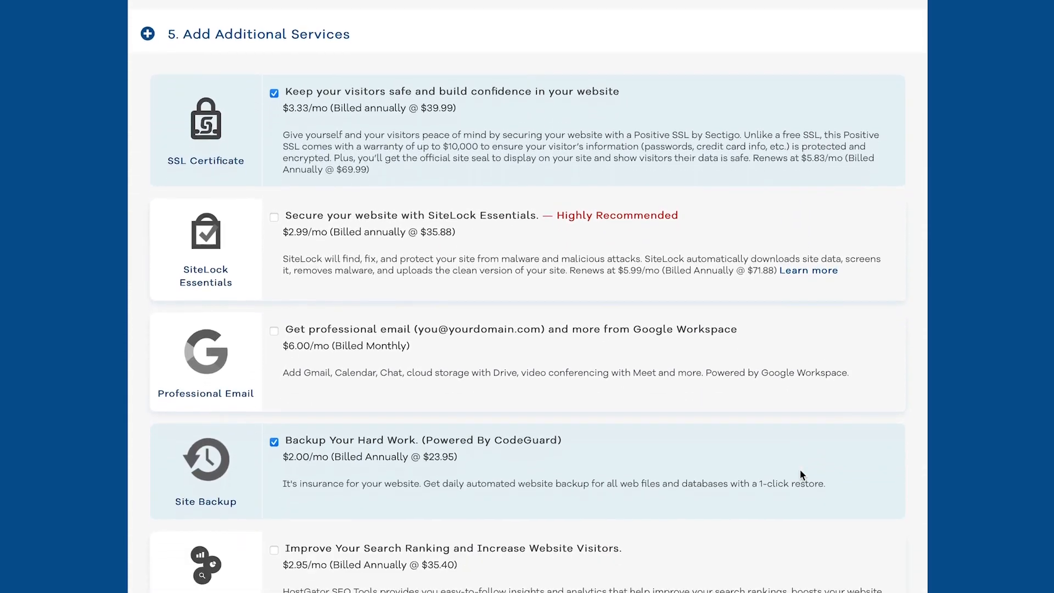
pyautogui.scroll(1, 801, 474)
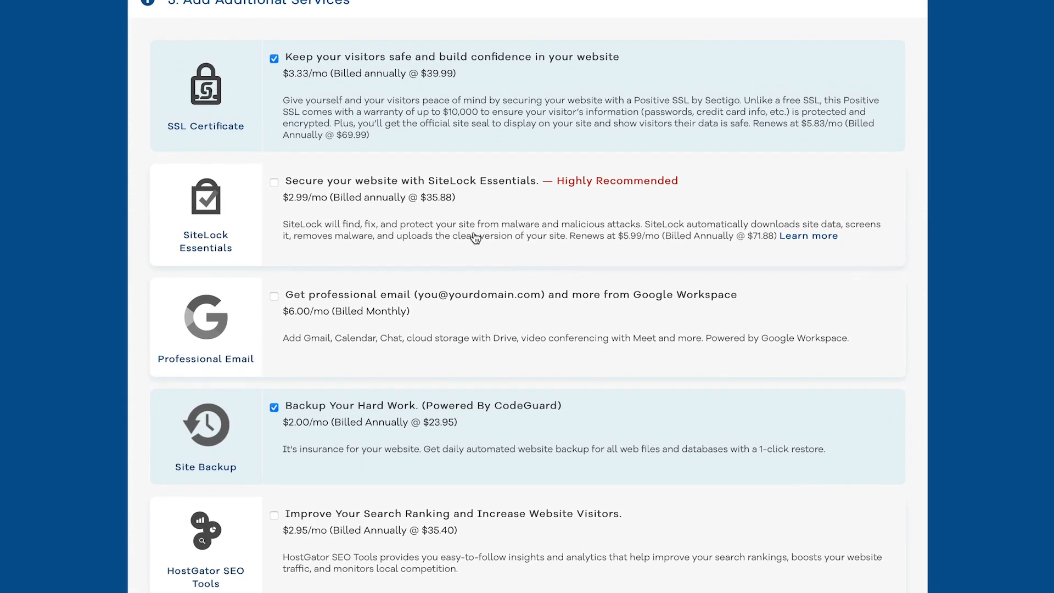
pyautogui.click(274, 59)
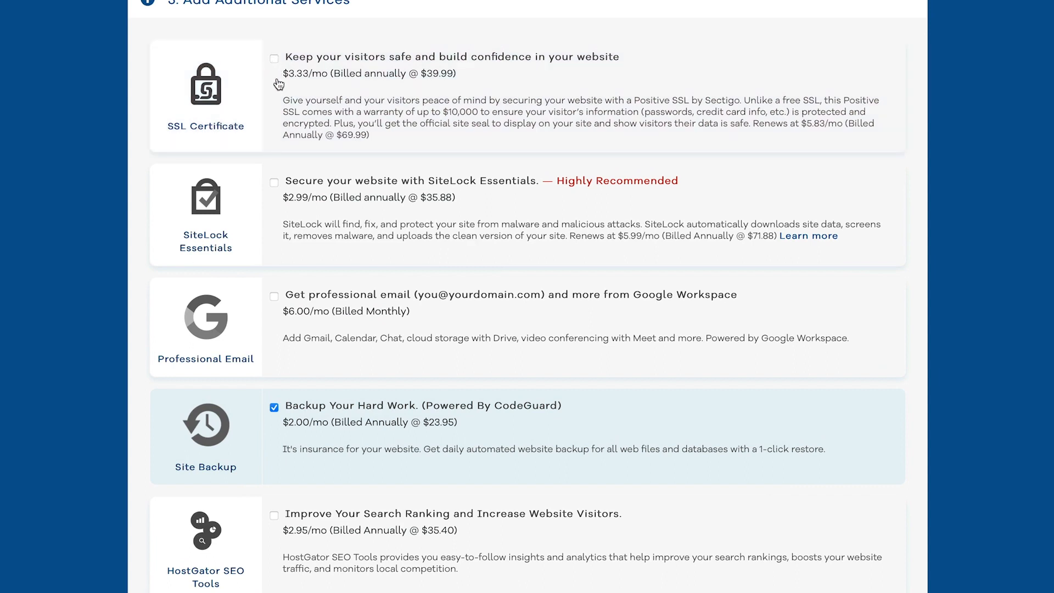
pyautogui.click(274, 407)
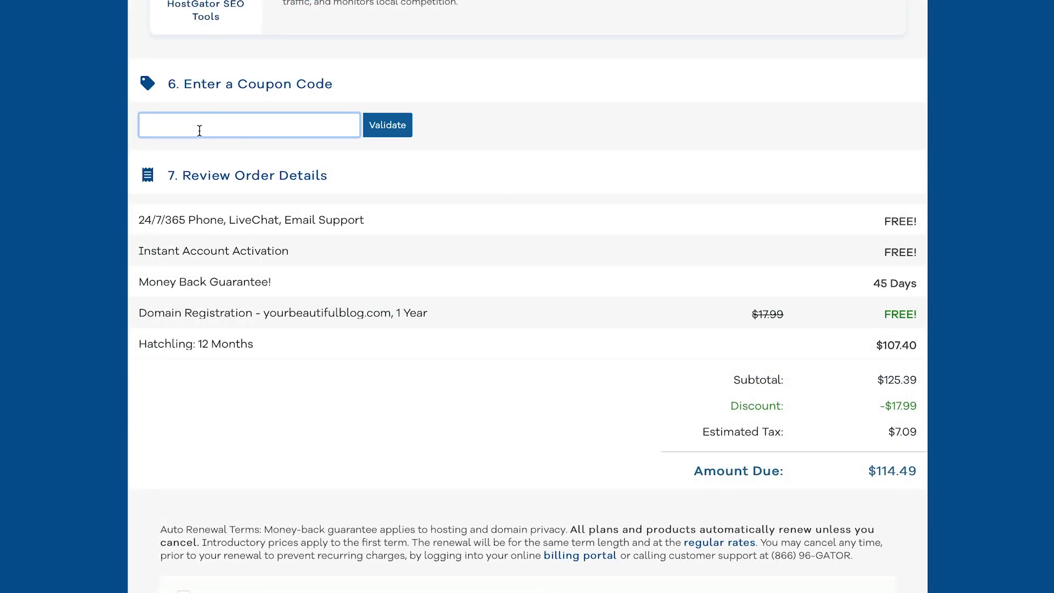
# Enter the coupon code HOSTHERO and validate it for the order
pyautogui.write('HOSTHERO')
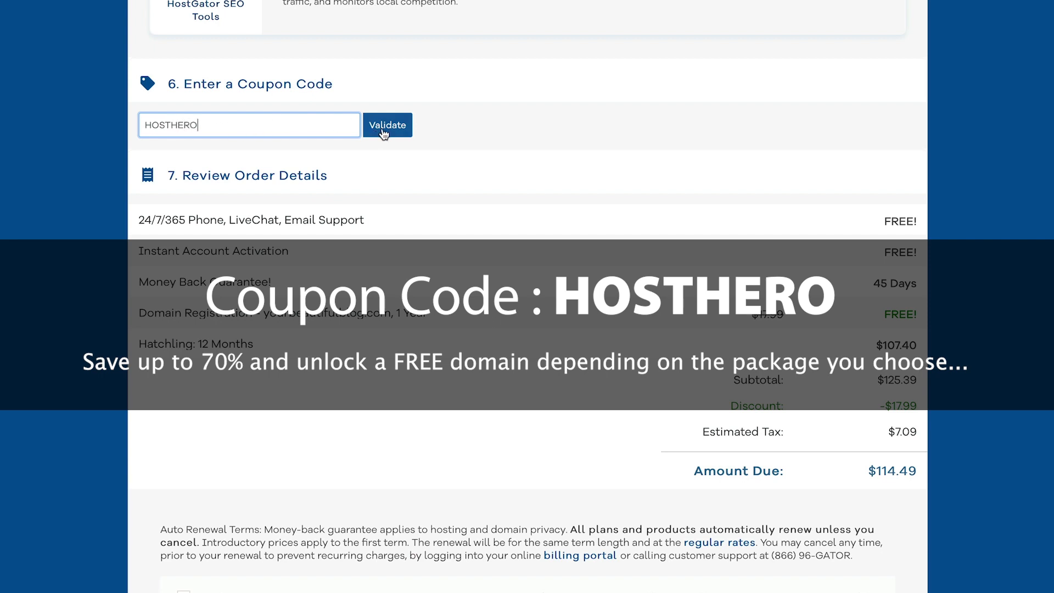
pyautogui.click(390, 134)
pyautogui.click(395, 135)
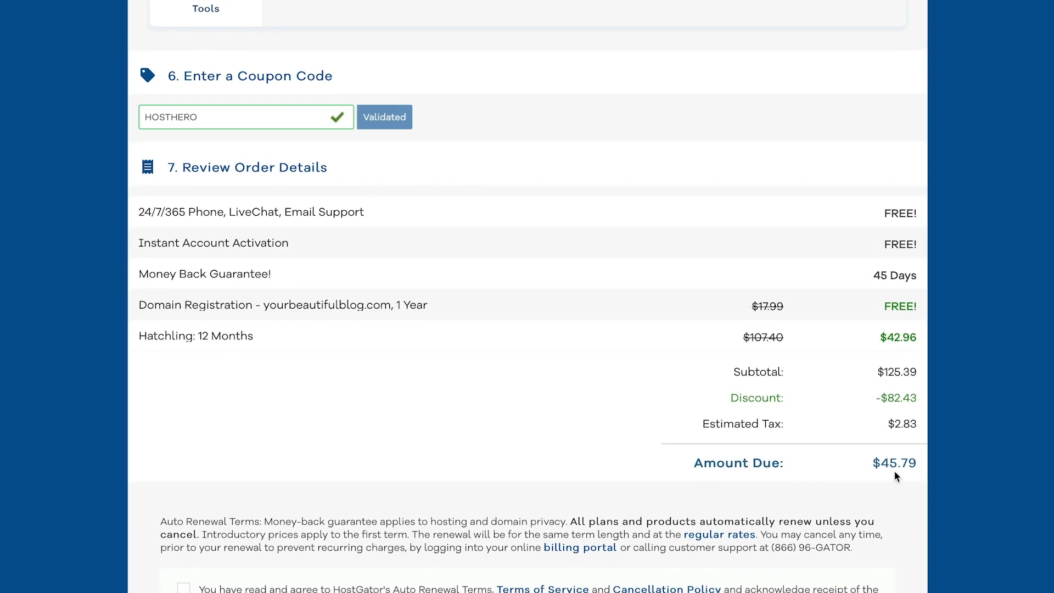
# Agree to the Auto Renewal Terms, Terms of Service and Cancellation Policy, and check out the order
pyautogui.scroll(-4, 894, 453)
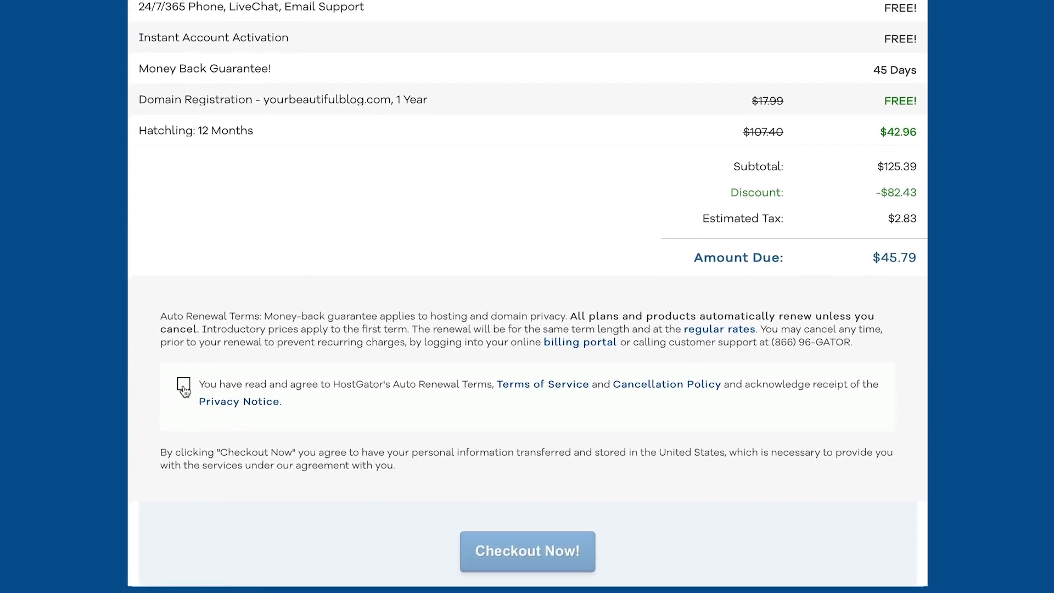
pyautogui.click(184, 386)
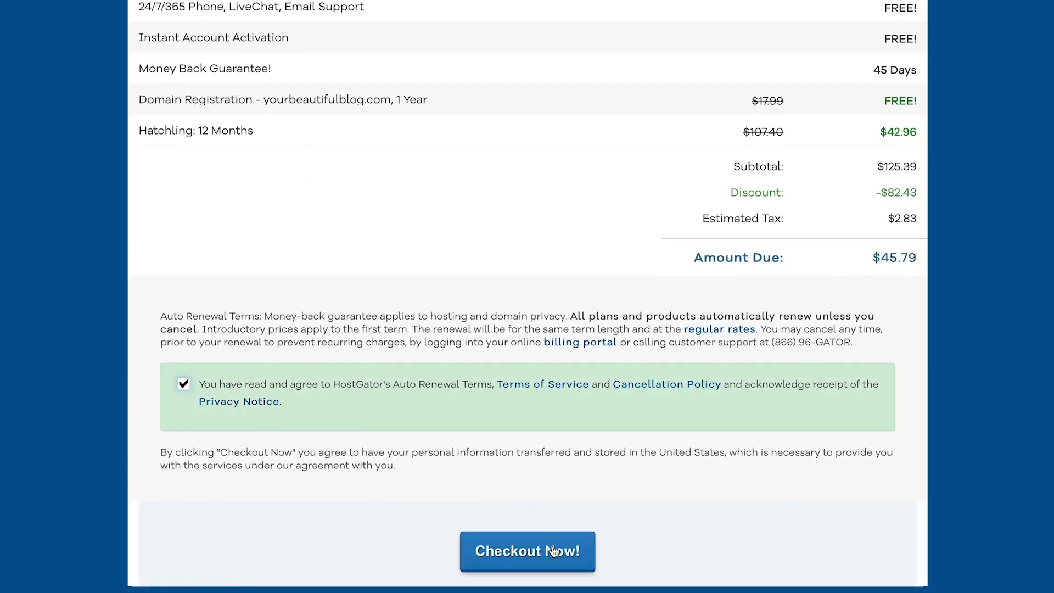
pyautogui.click(539, 551)
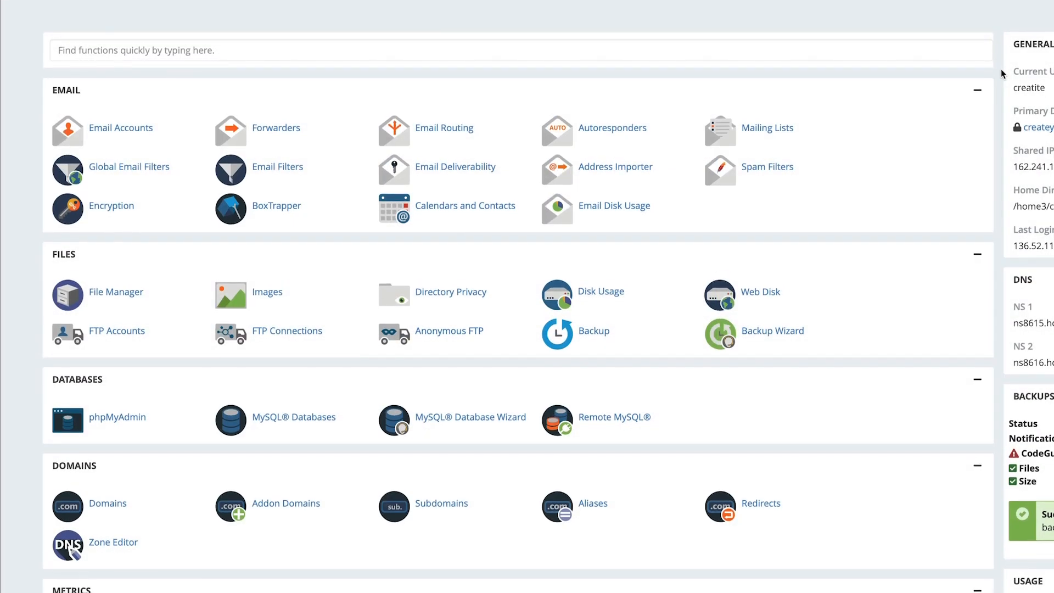
# Open WordPress from the Softaculous Apps Installer scripts in the hosting account's cPanel and start its installation setup
pyautogui.scroll(-3, 1000, 74)
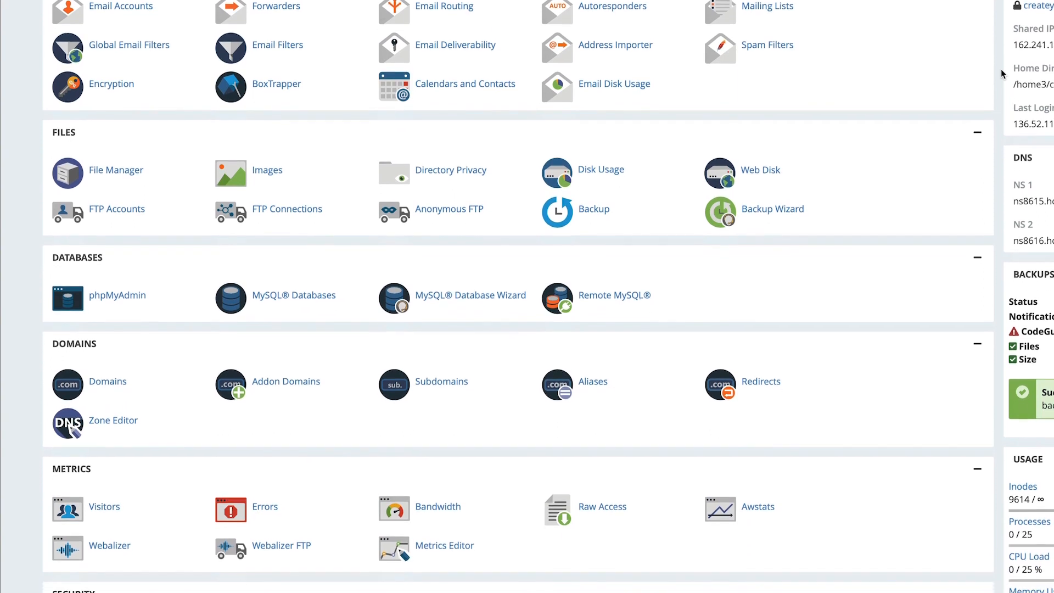
pyautogui.scroll(-7, 1003, 74)
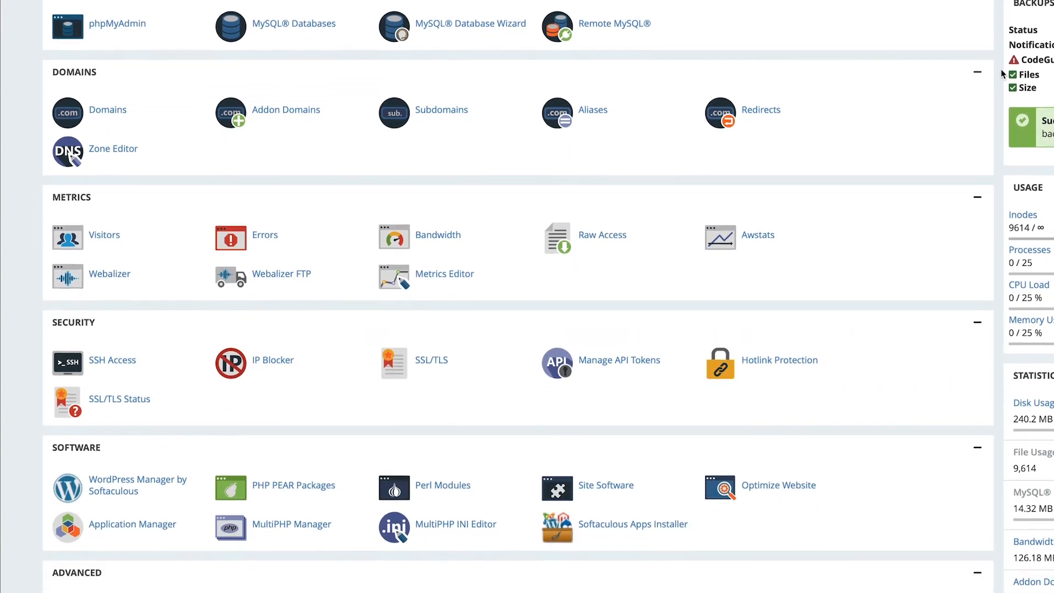
pyautogui.scroll(-3, 1001, 70)
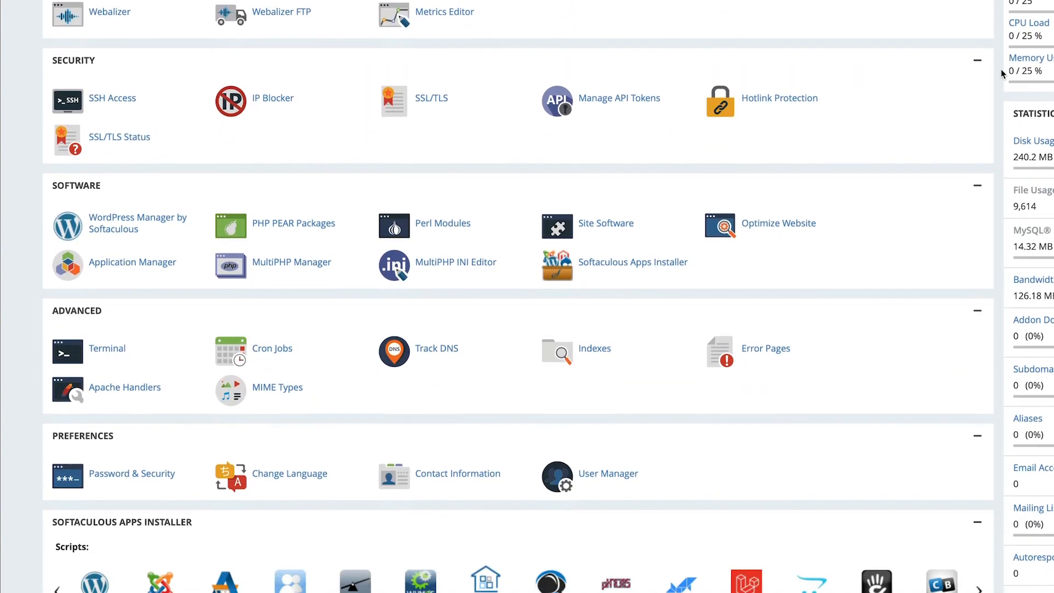
pyautogui.scroll(-2, 1001, 74)
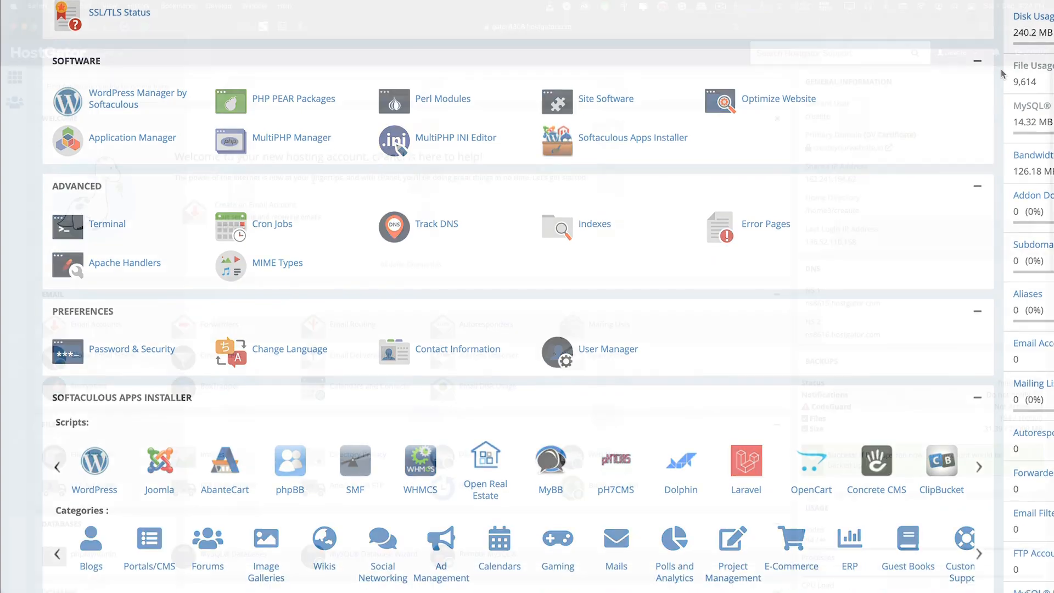
pyautogui.scroll(-3, 313, 179)
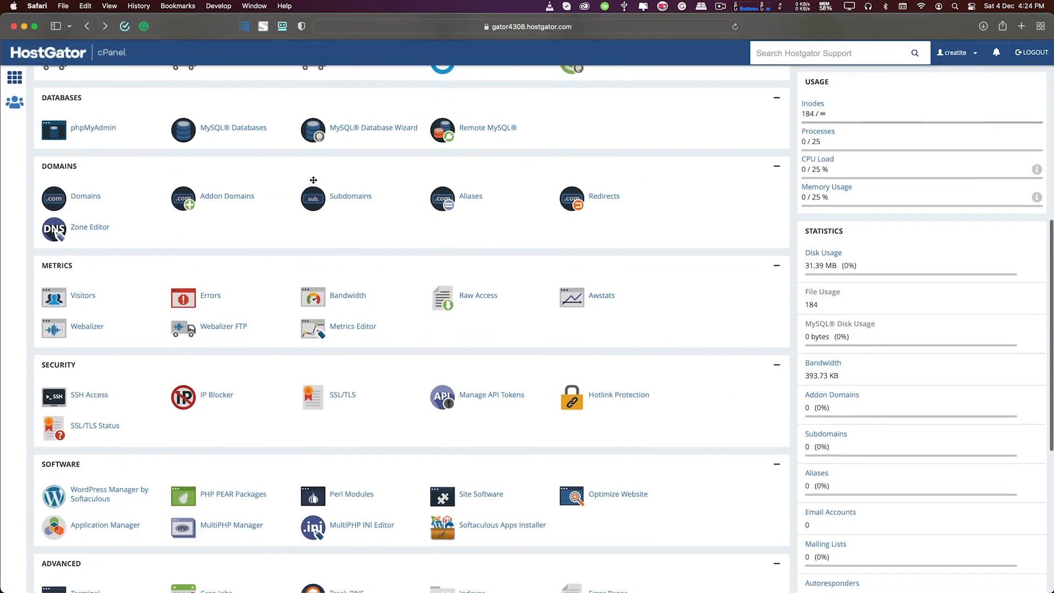
pyautogui.scroll(-6, 313, 181)
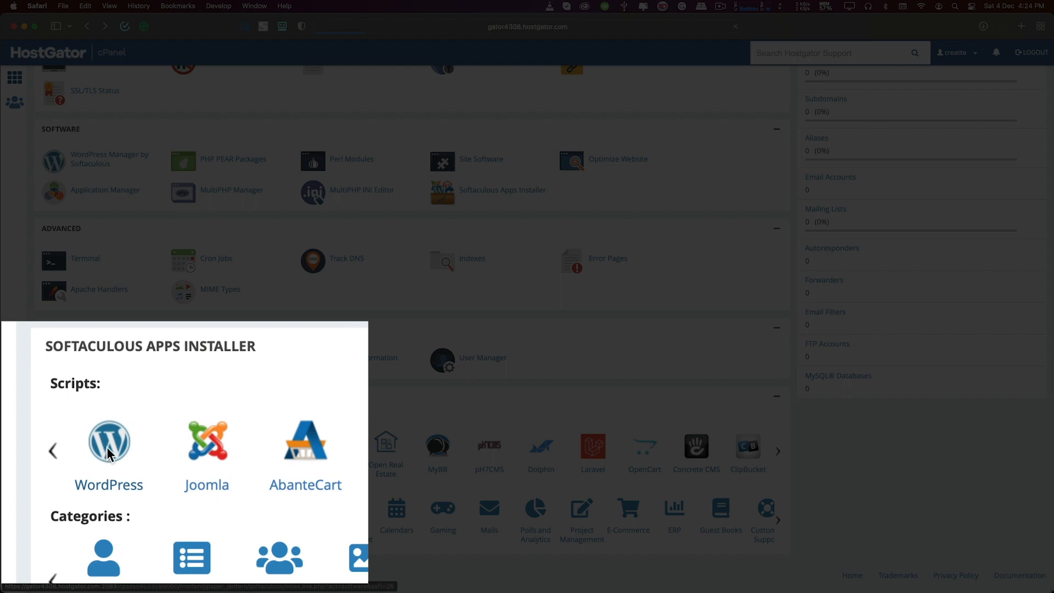
pyautogui.click(71, 447)
pyautogui.scroll(-2, 193, 403)
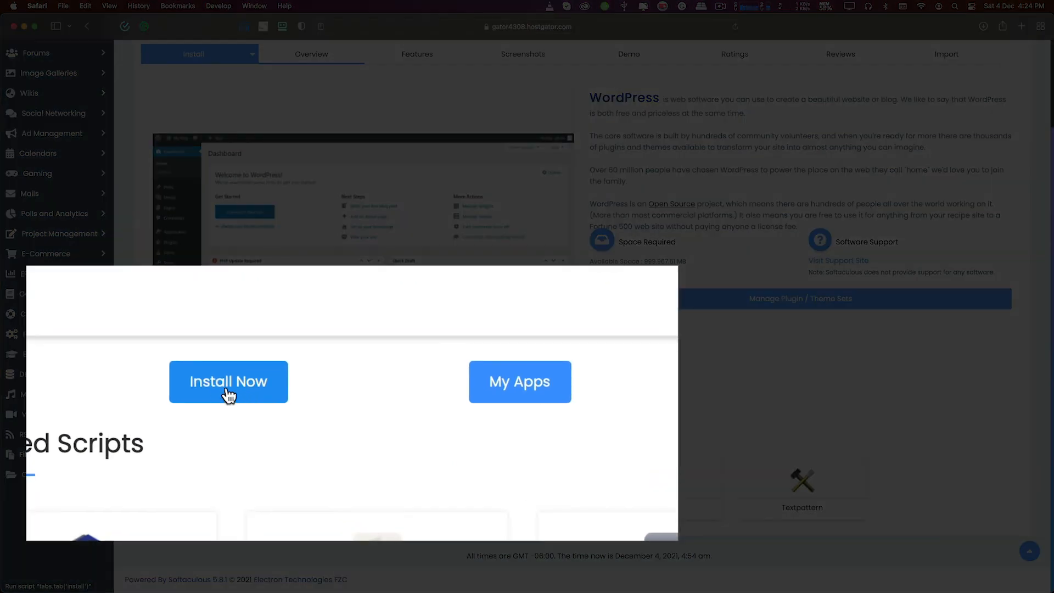
pyautogui.click(193, 404)
# Choose createyourwebsite.io as the installation domain and 5.8.2 as the WordPress version
pyautogui.click(388, 165)
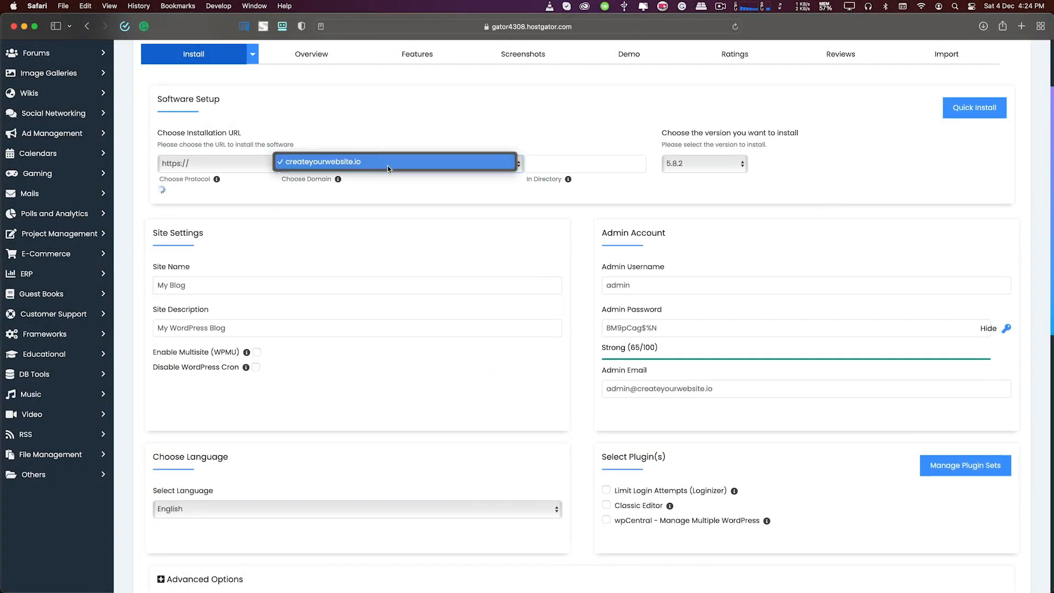
pyautogui.click(389, 164)
pyautogui.click(726, 171)
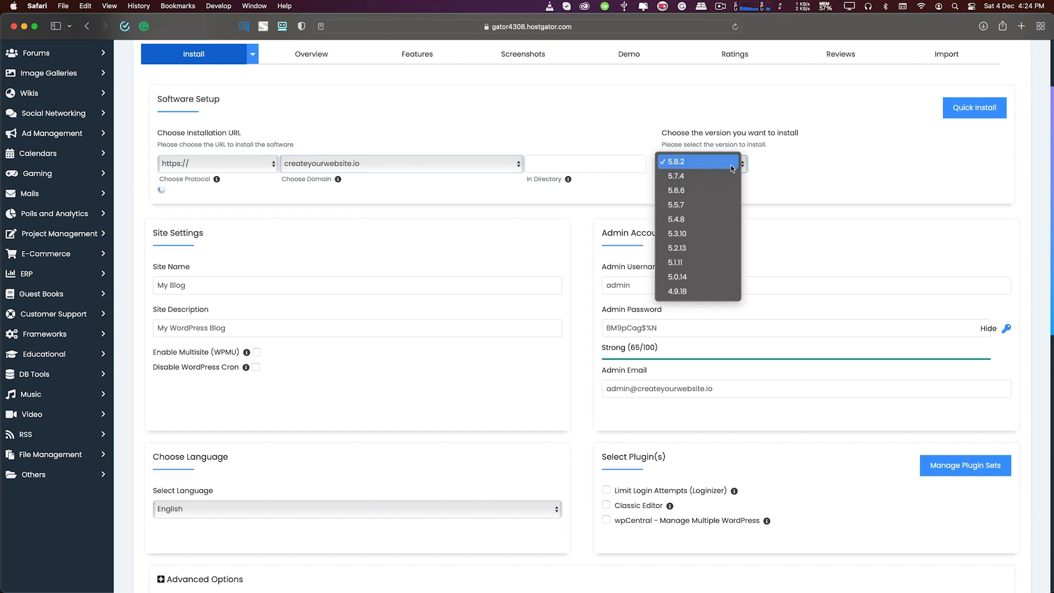
pyautogui.click(711, 168)
# Go through the site name and description fields and the admin username, password and email fields
pyautogui.click(256, 275)
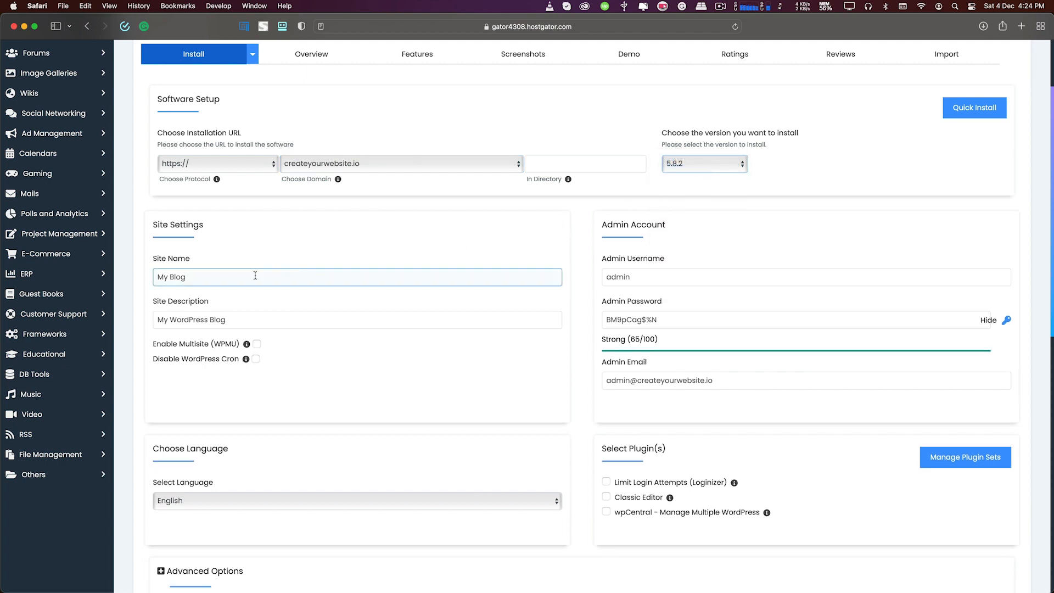
pyautogui.scroll(-1, 222, 266)
pyautogui.click(250, 295)
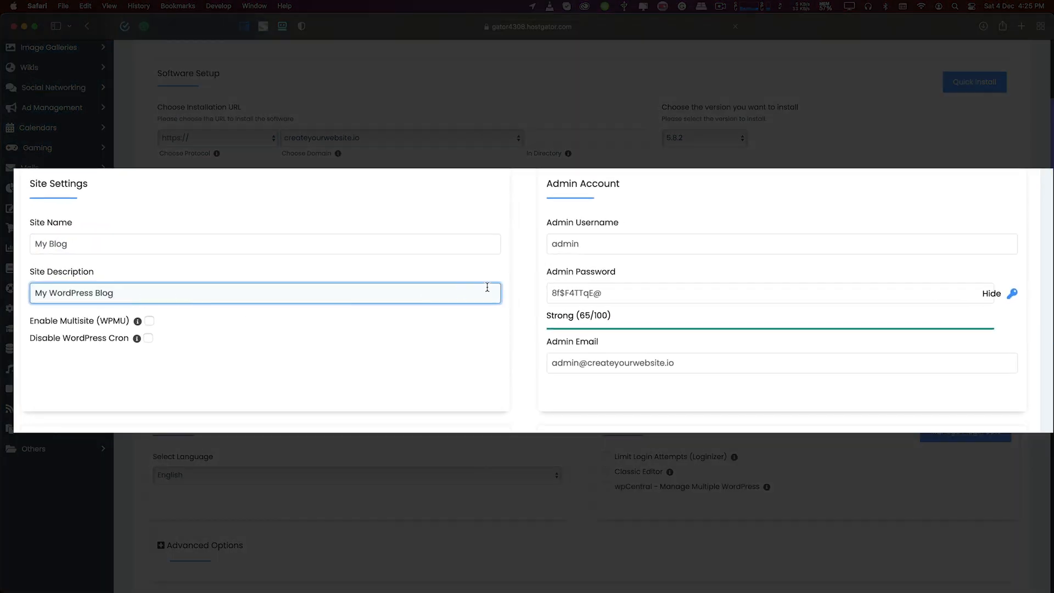
pyautogui.click(625, 243)
pyautogui.scroll(-2, 626, 242)
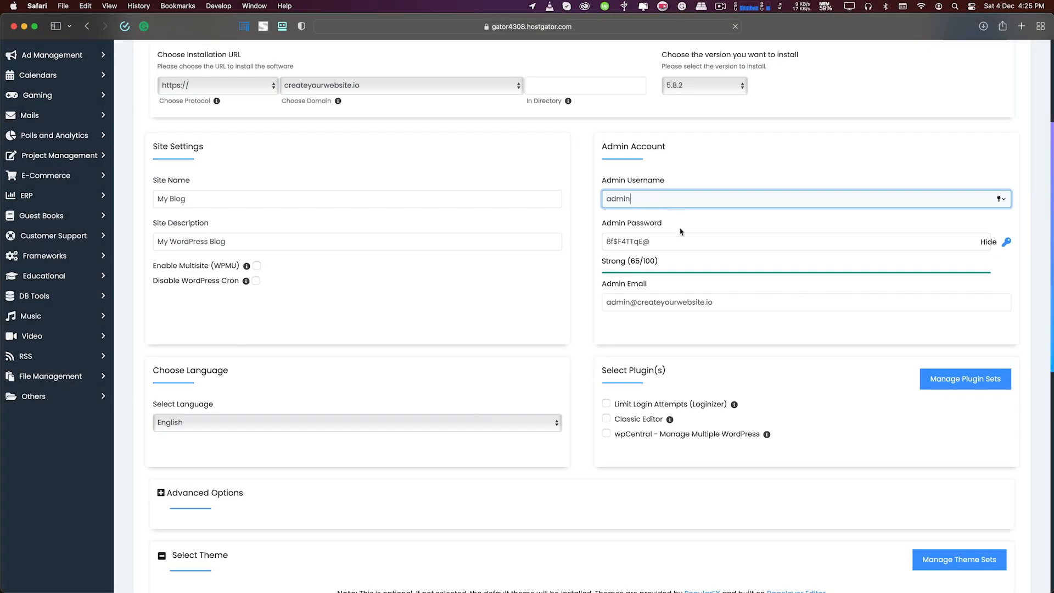
pyautogui.click(674, 243)
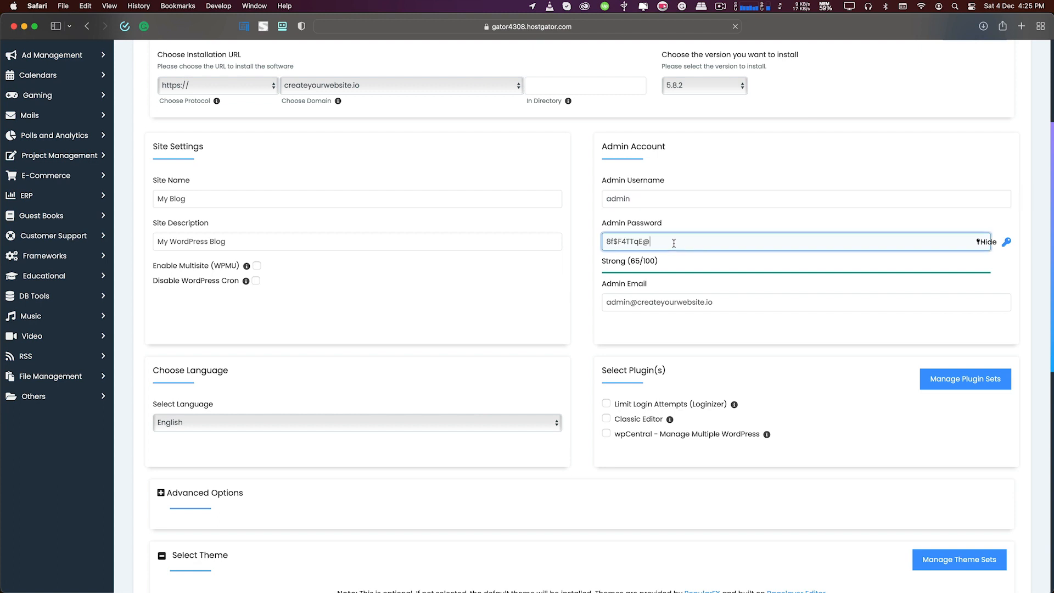
pyautogui.click(665, 302)
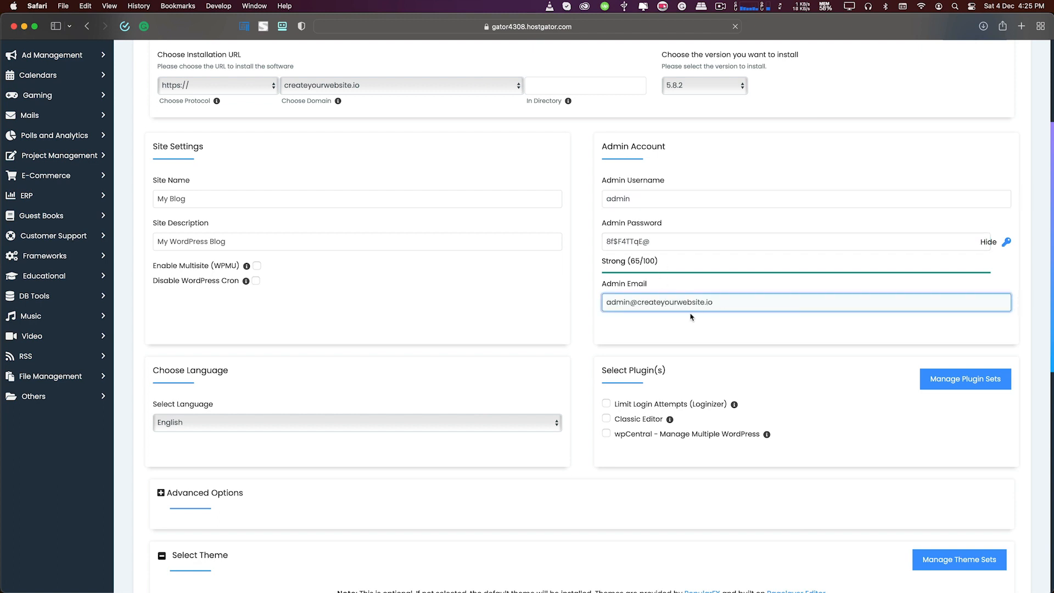
# Start the WordPress installation without picking an optional theme
pyautogui.scroll(-10, 692, 317)
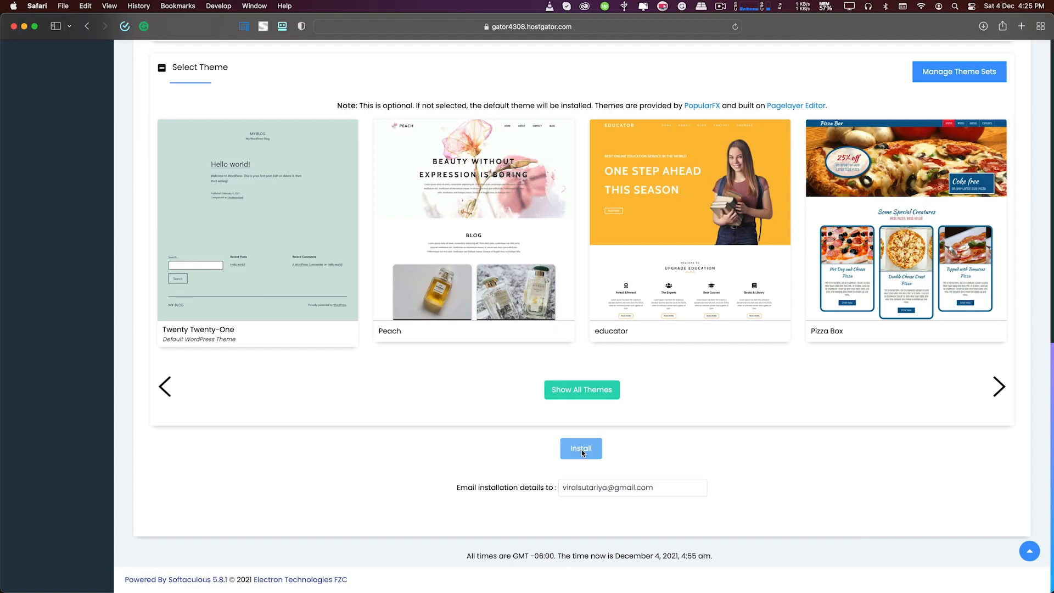
pyautogui.click(581, 449)
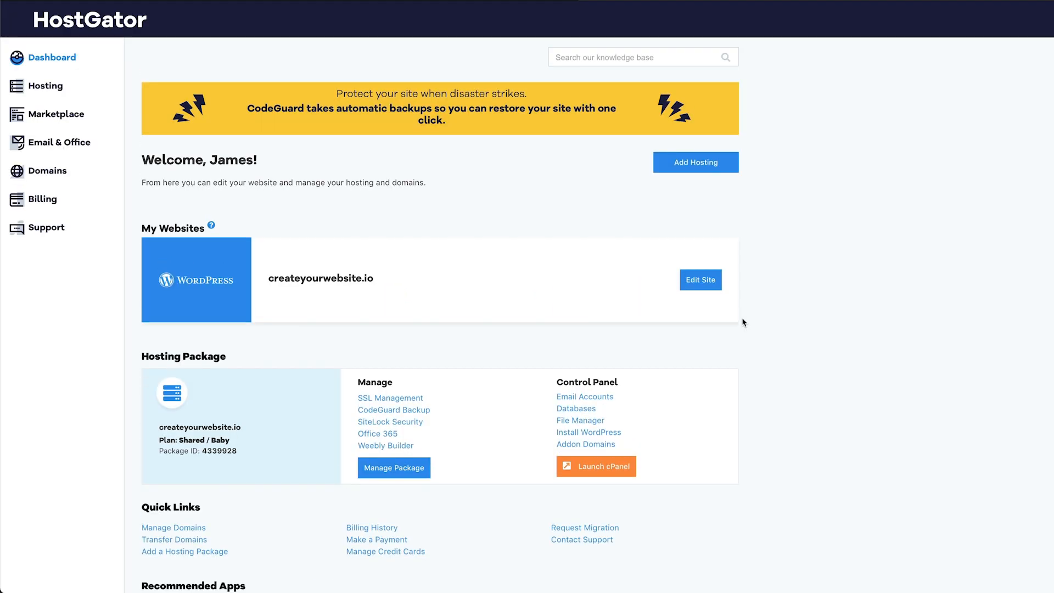
# Set the name servers of startyourwebsite.co to point automatically to the createyourwebsite.io hosting account
pyautogui.click(48, 171)
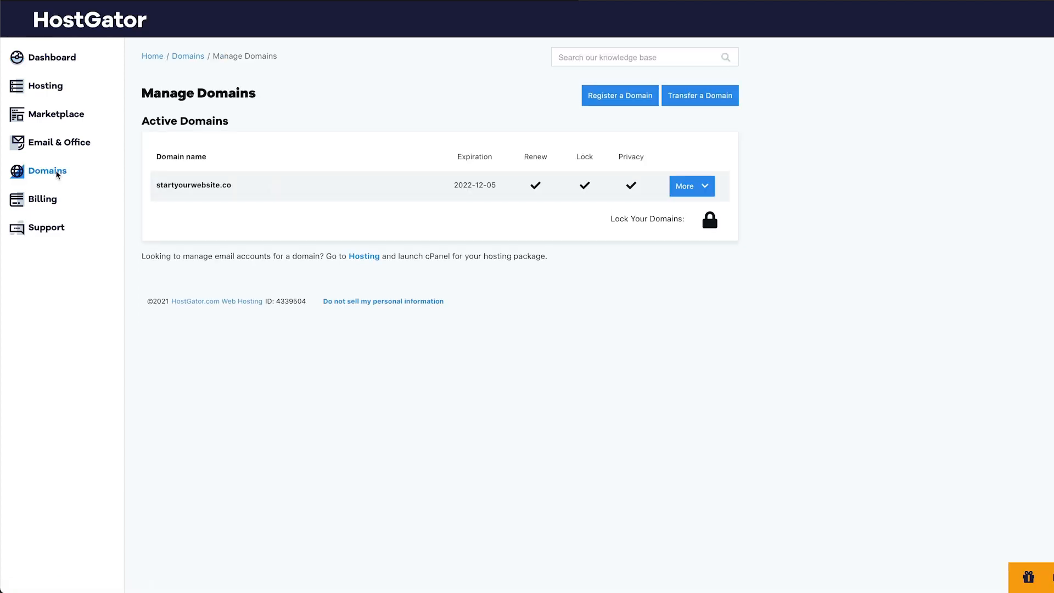
pyautogui.click(704, 189)
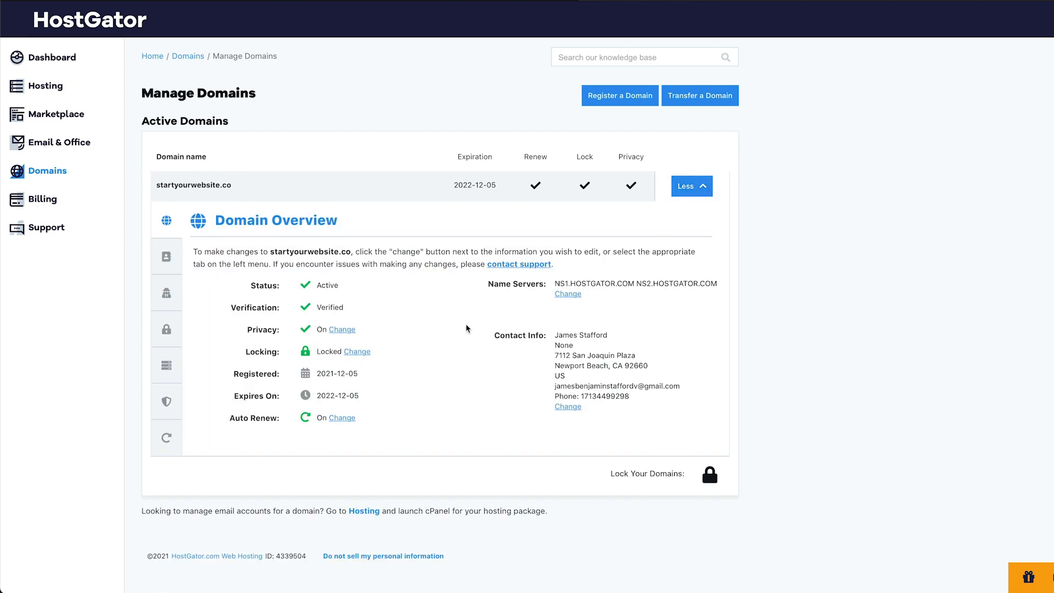
pyautogui.click(567, 295)
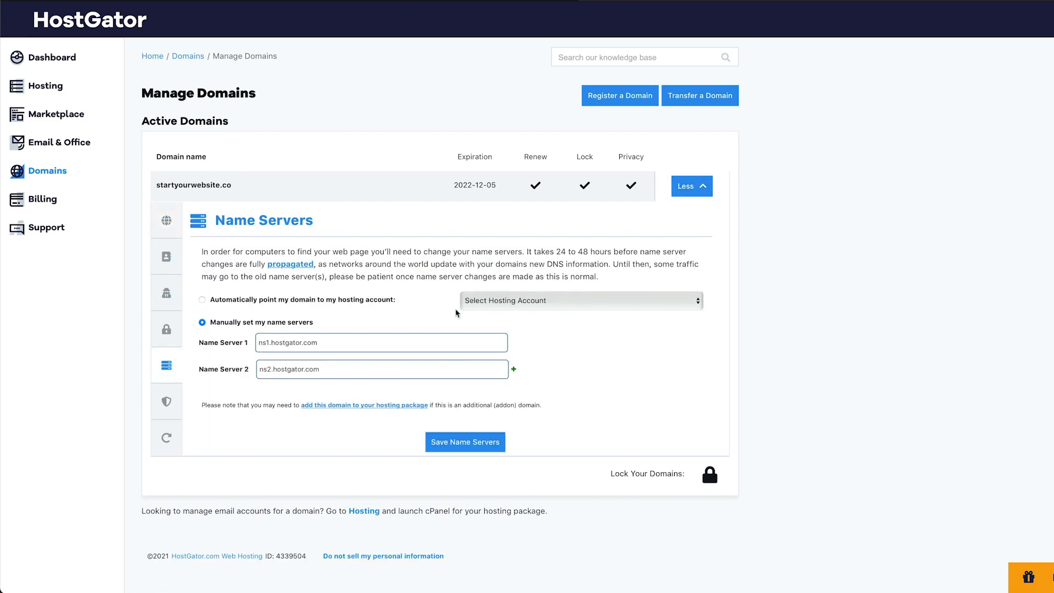
pyautogui.click(203, 300)
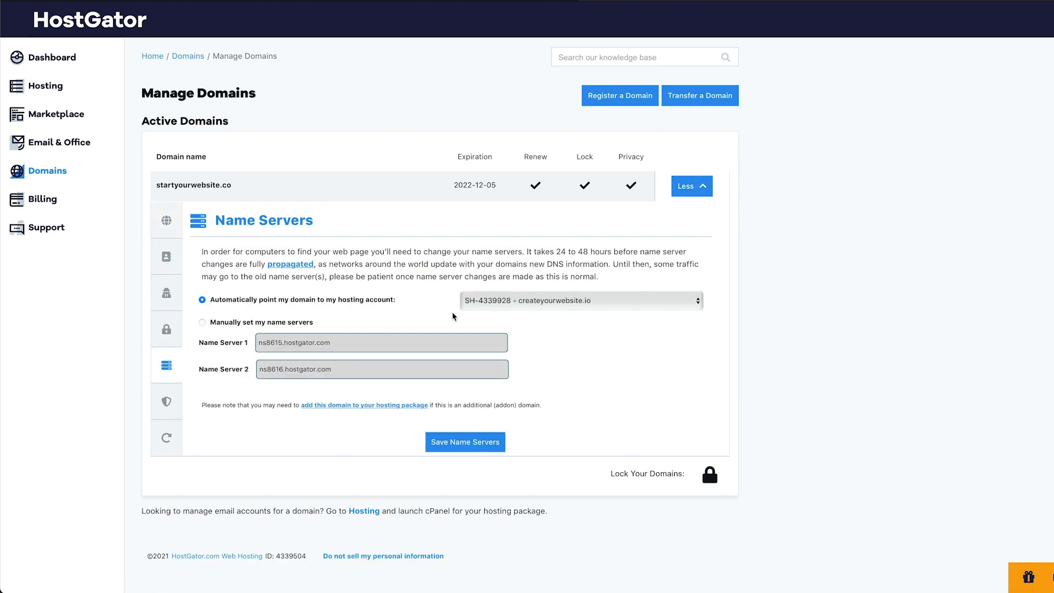
pyautogui.click(499, 310)
pyautogui.click(519, 305)
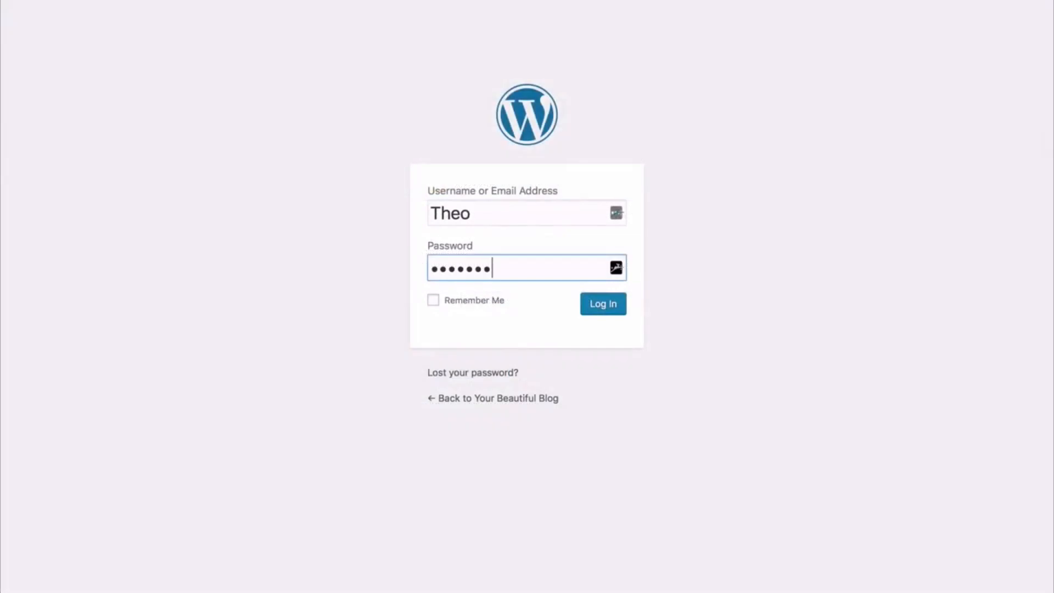
# Finish entering the account password and log in to WordPress
pyautogui.click(671, 252)
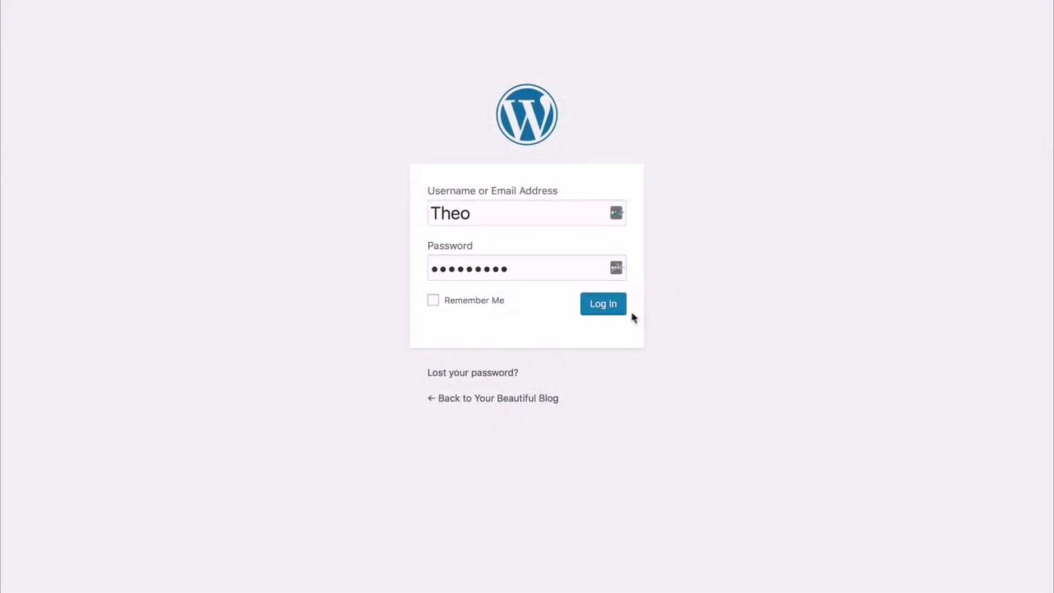
pyautogui.click(607, 307)
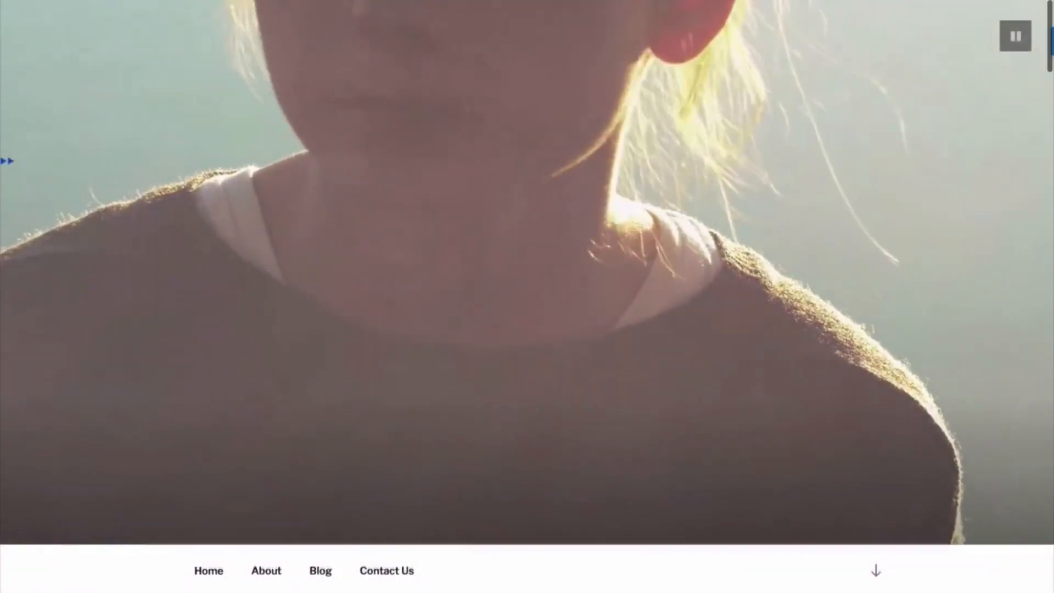
# Look through the example blog's home page, from the video header past the welcome text to the image section
pyautogui.scroll(-3, 527, 296)
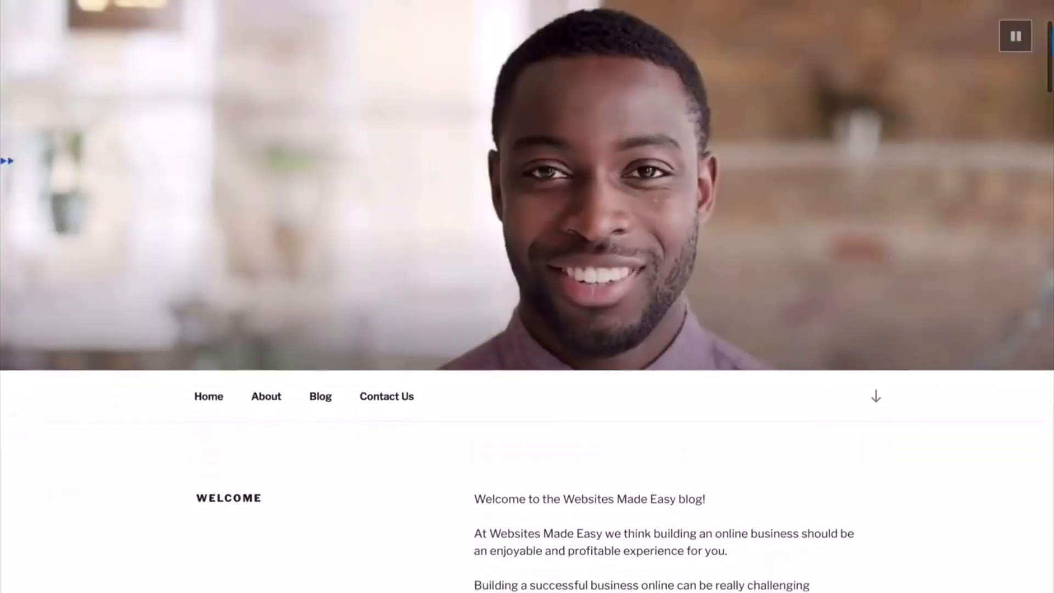
pyautogui.scroll(-5, 527, 296)
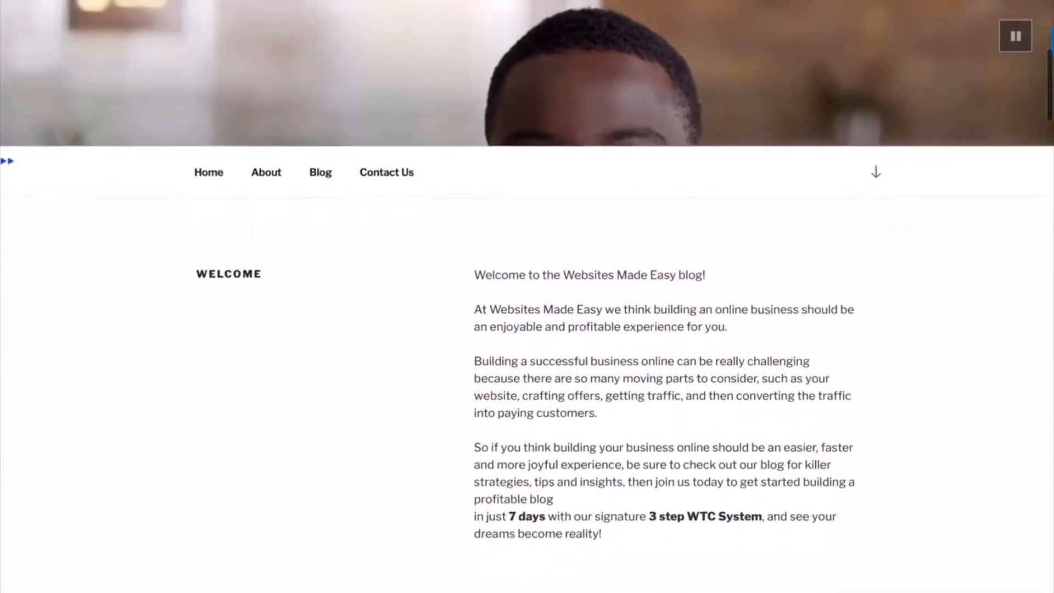
pyautogui.scroll(-3, 527, 297)
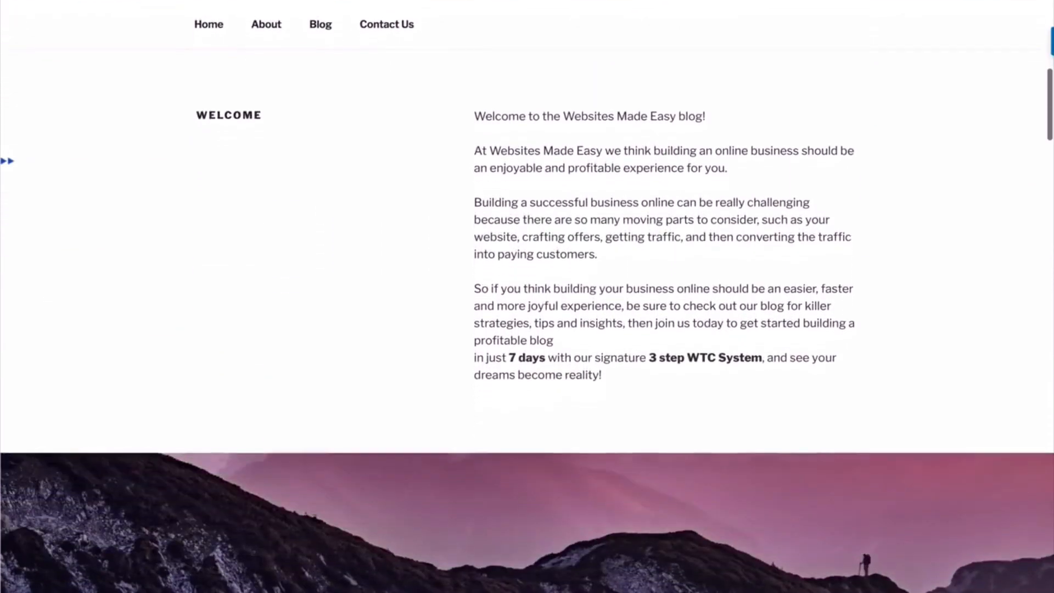
pyautogui.scroll(-5, 527, 296)
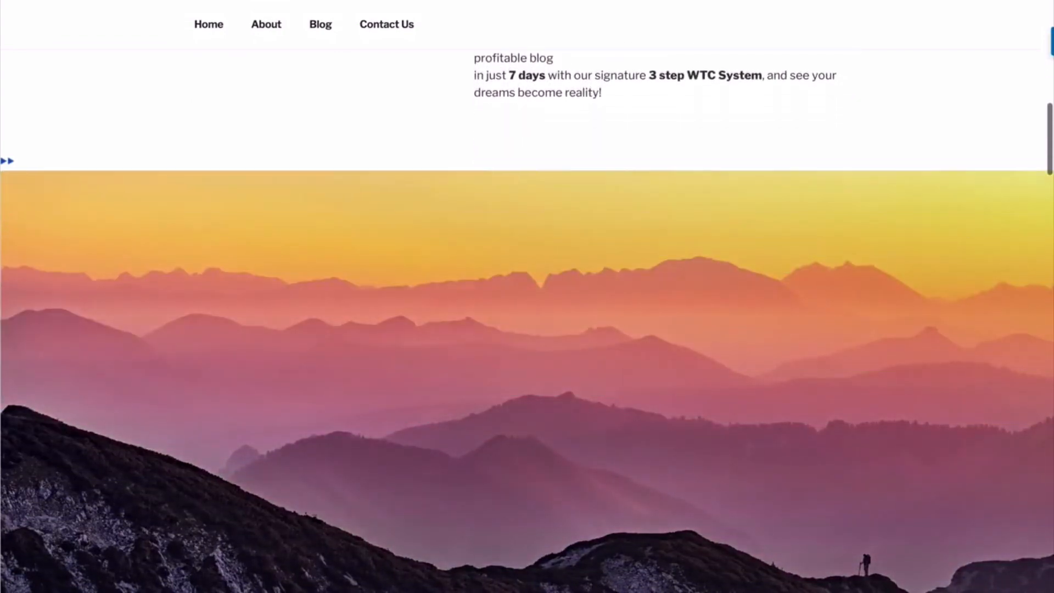
pyautogui.scroll(-3, 527, 297)
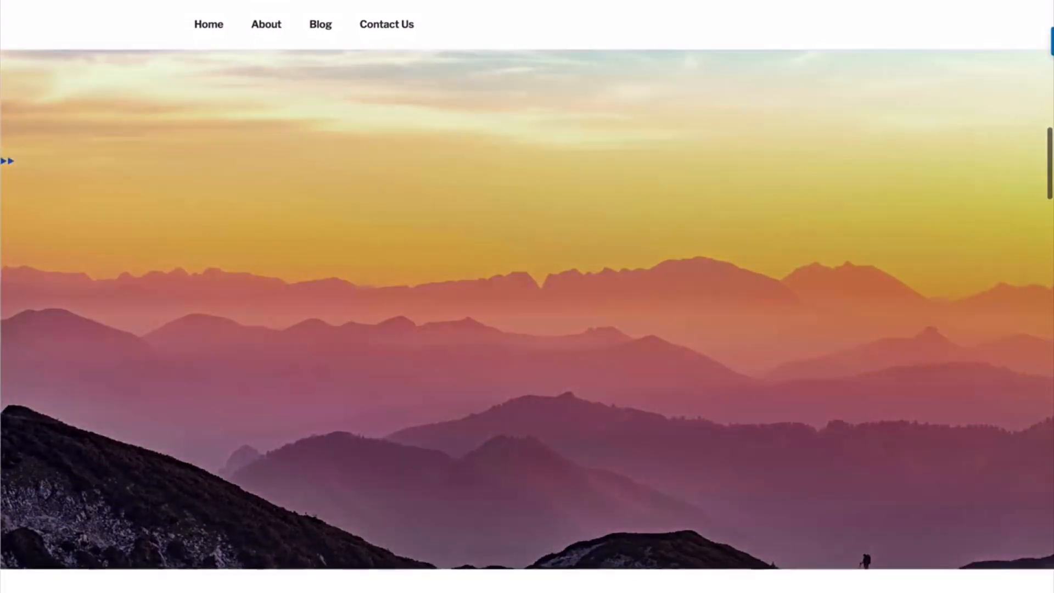
pyautogui.scroll(-5, 527, 297)
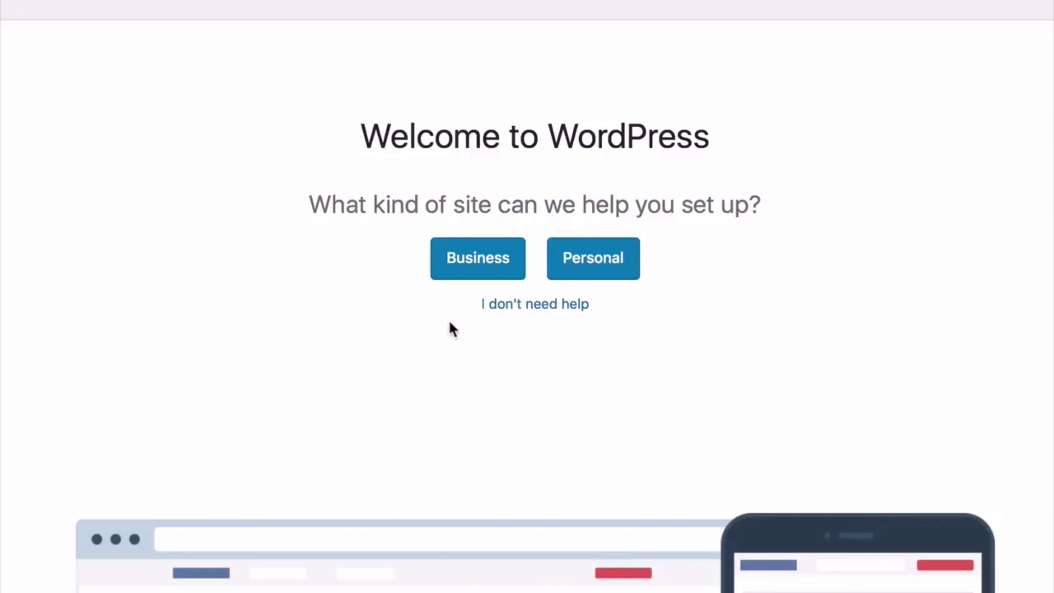
# Decline the WordPress site setup help and look over the Posts, Pages, Tools and other dashboard sections
pyautogui.click(524, 311)
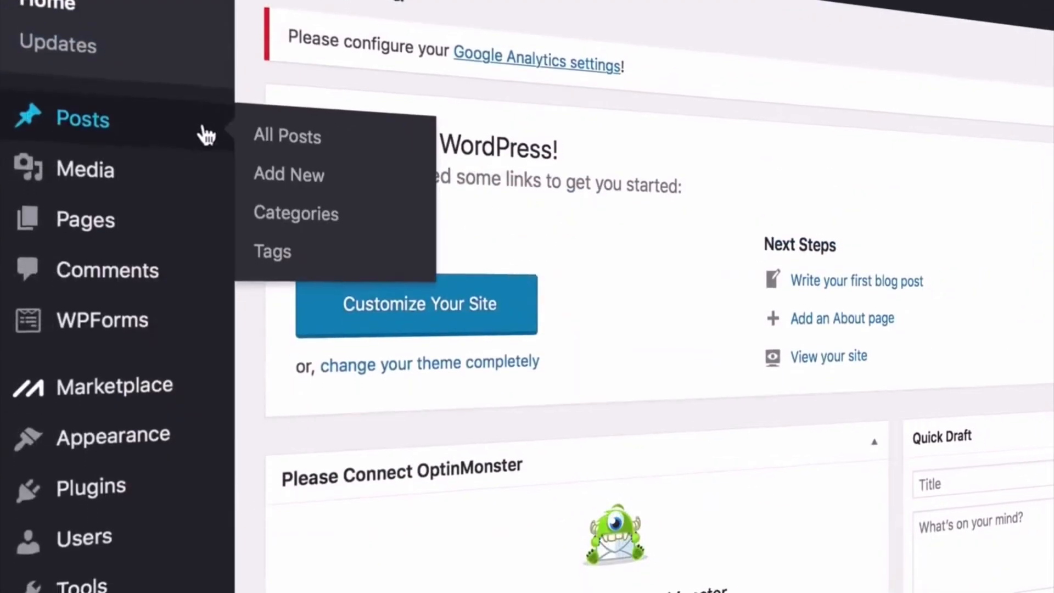
pyautogui.moveTo(85, 155)
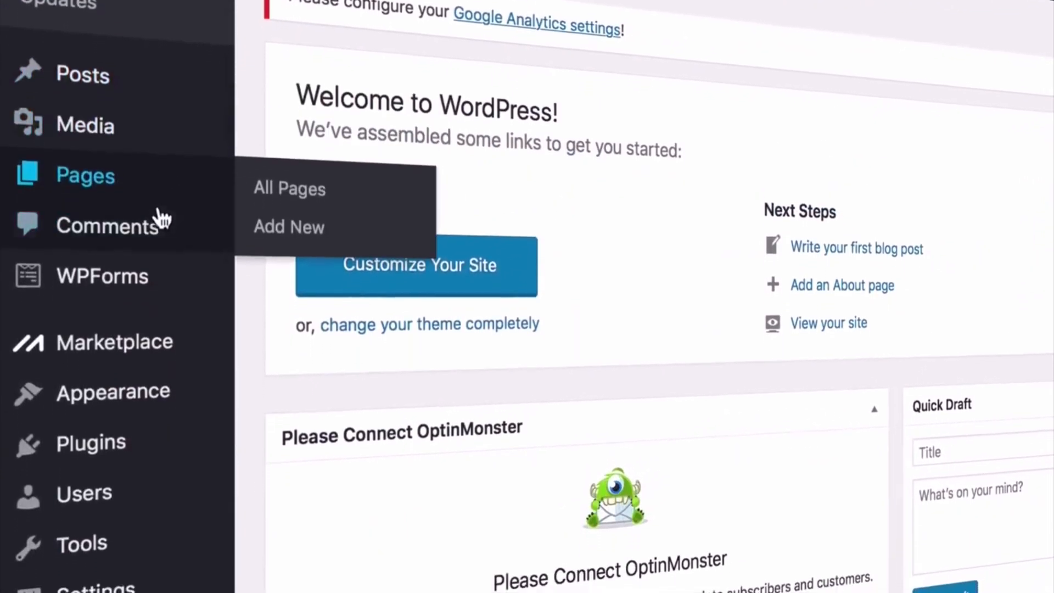
pyautogui.moveTo(158, 321)
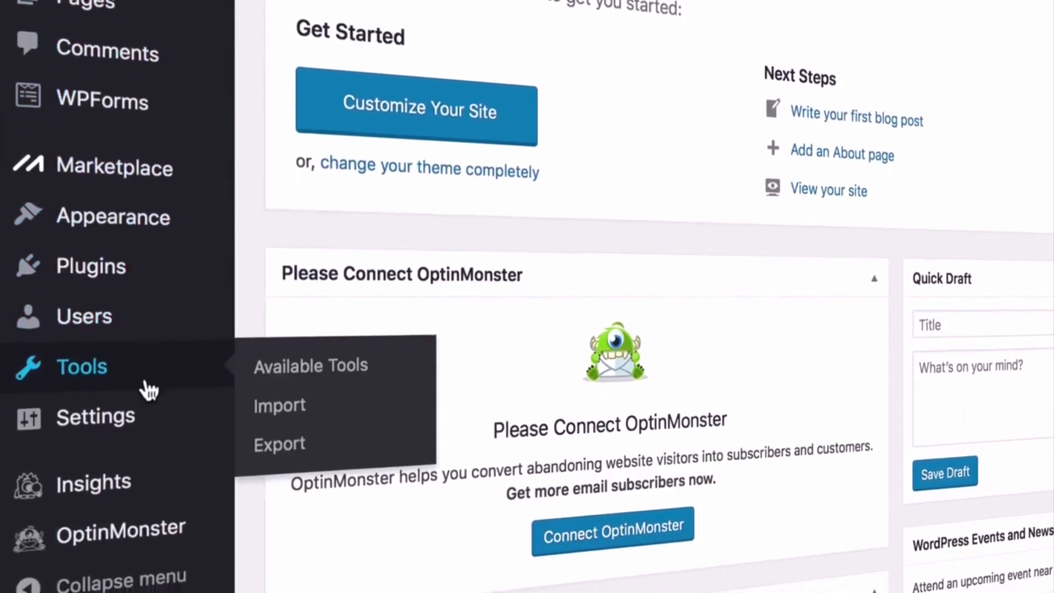
pyautogui.moveTo(145, 449)
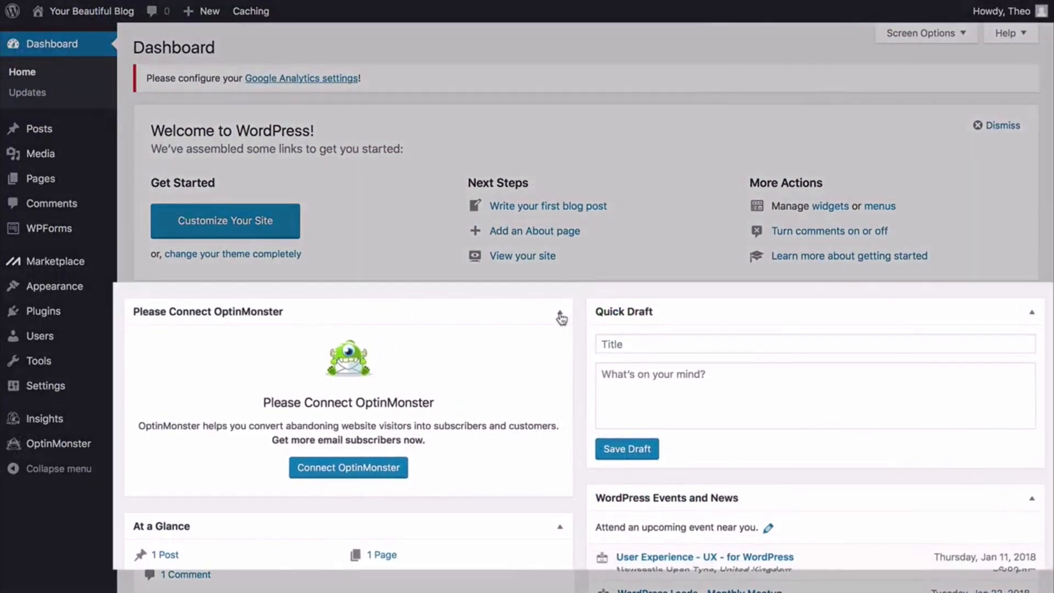
# Collapse the Please Connect OptinMonster and Quick Draft boxes on the dashboard
pyautogui.click(562, 314)
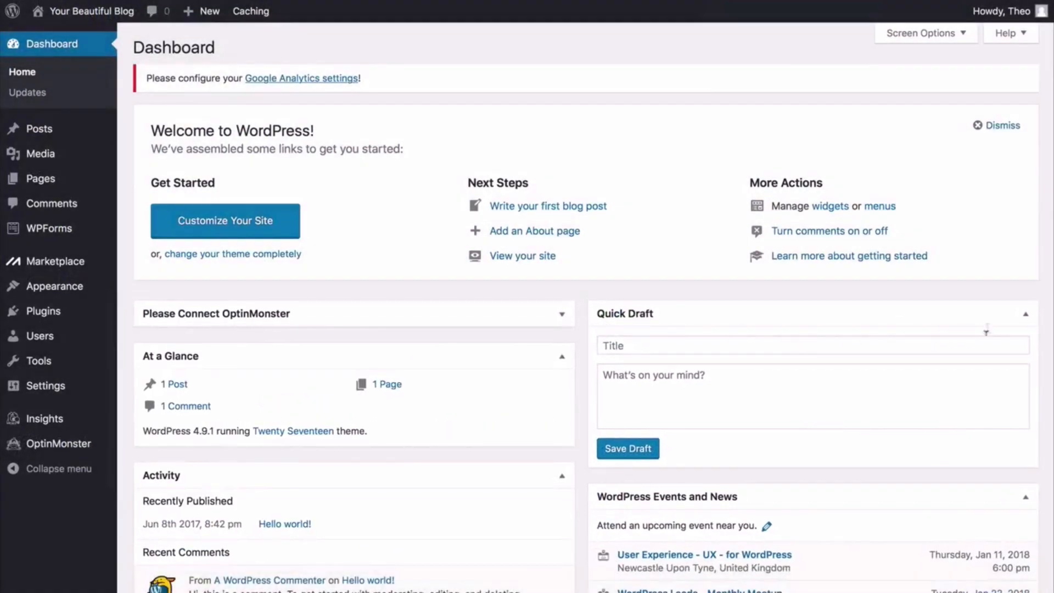
pyautogui.click(1023, 318)
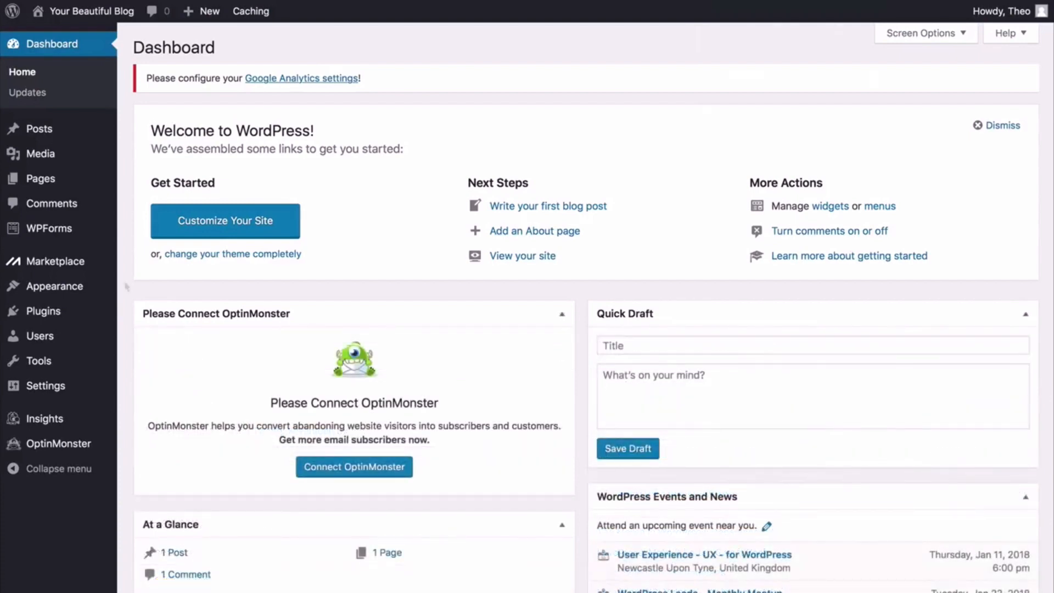
# Set the site's tagline to "How To Create a Blog In 5 Easy Steps" in the General settings and save the changes
pyautogui.moveTo(102, 389)
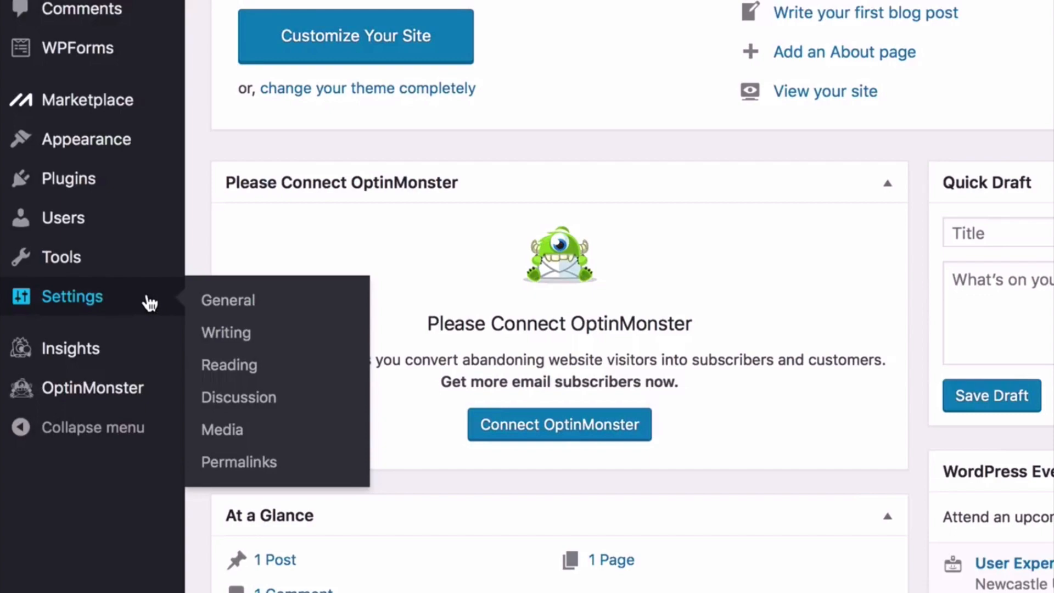
pyautogui.click(228, 310)
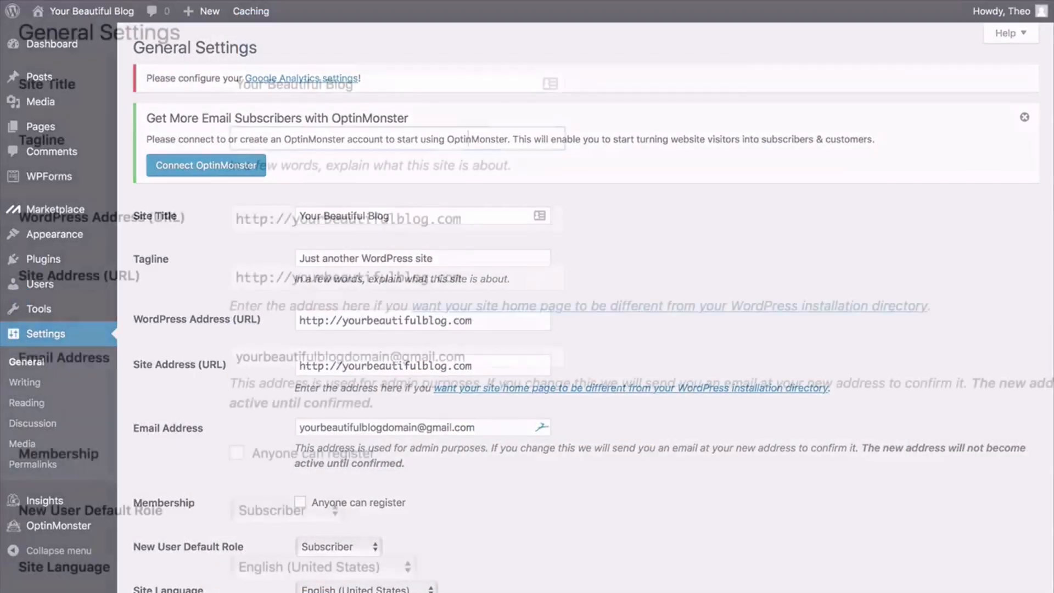
pyautogui.click(368, 258)
pyautogui.write('How To Create a Blog In 5')
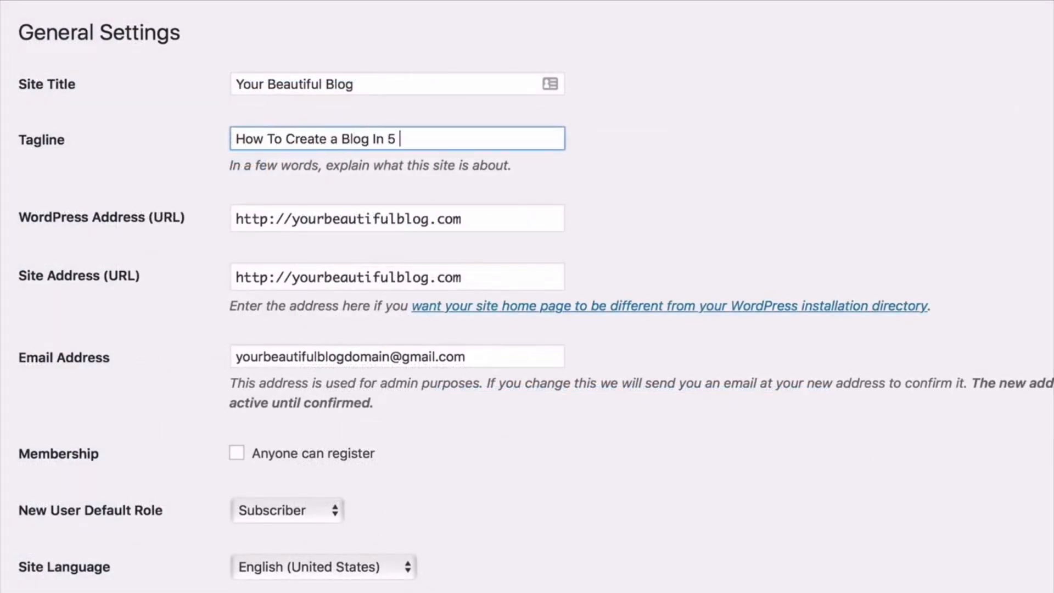
pyautogui.write('ps')
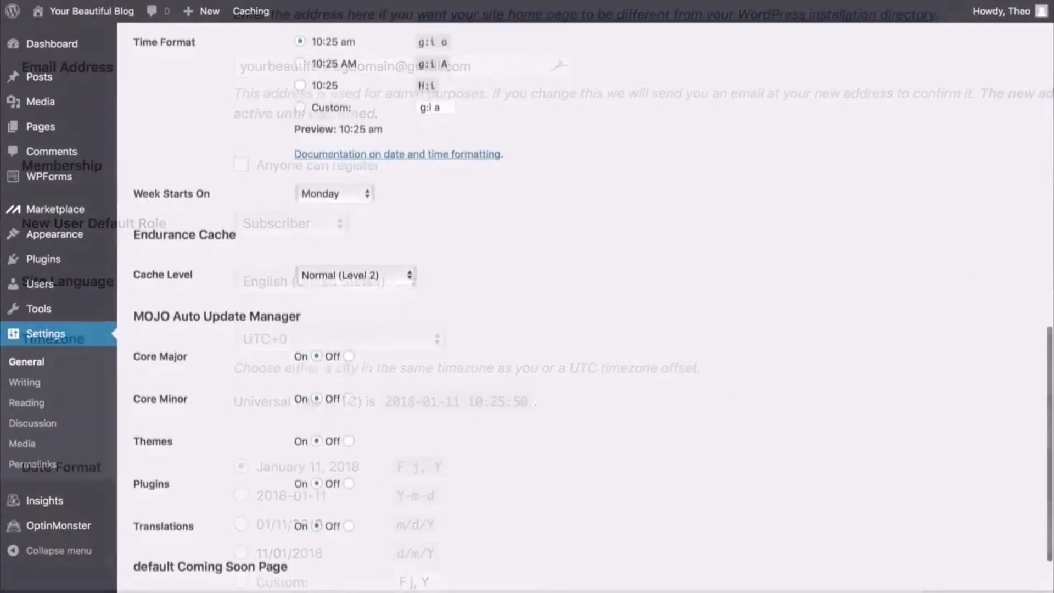
pyautogui.scroll(-3, 585, 308)
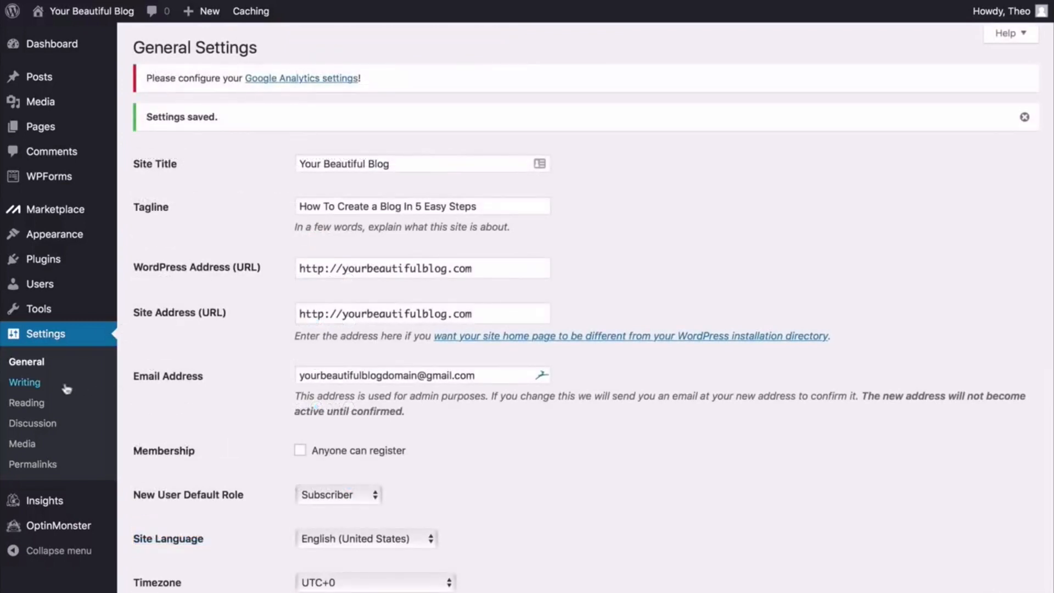
# Go through the Writing settings and save the Reading settings with feed articles shown as Summary
pyautogui.click(37, 385)
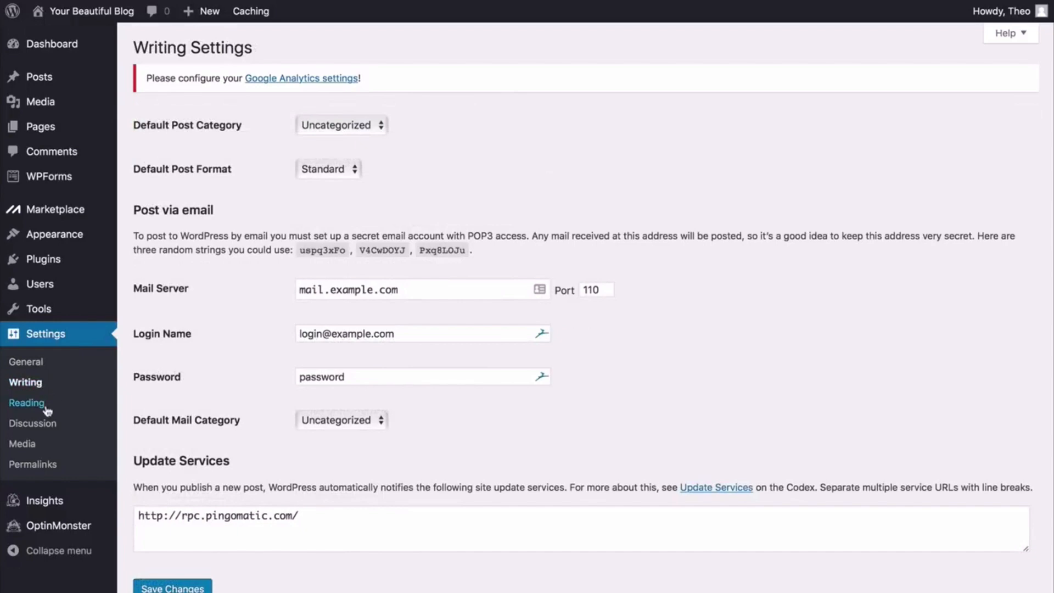
pyautogui.click(38, 406)
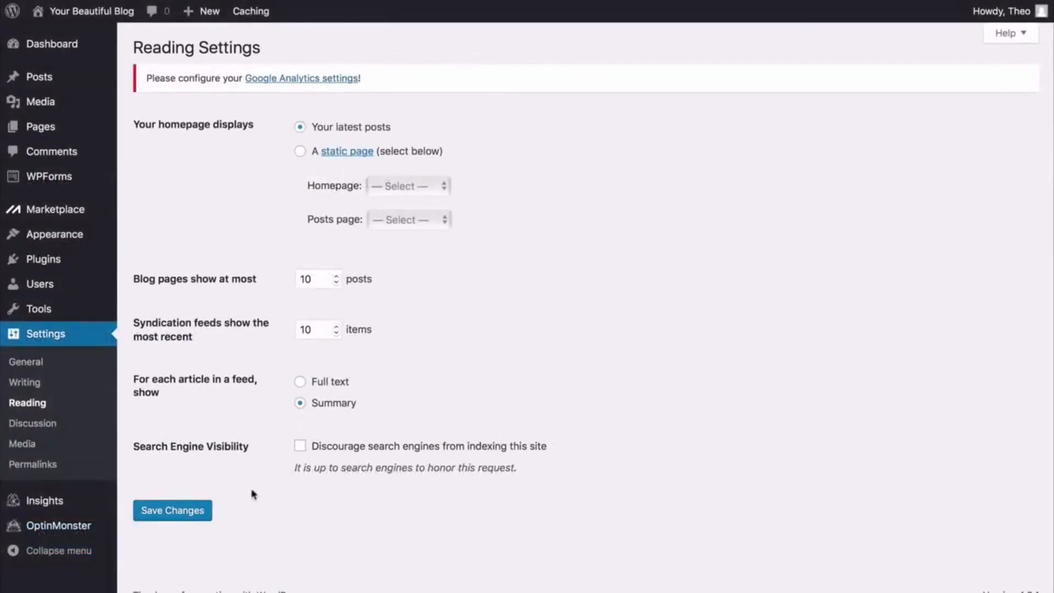
pyautogui.click(185, 509)
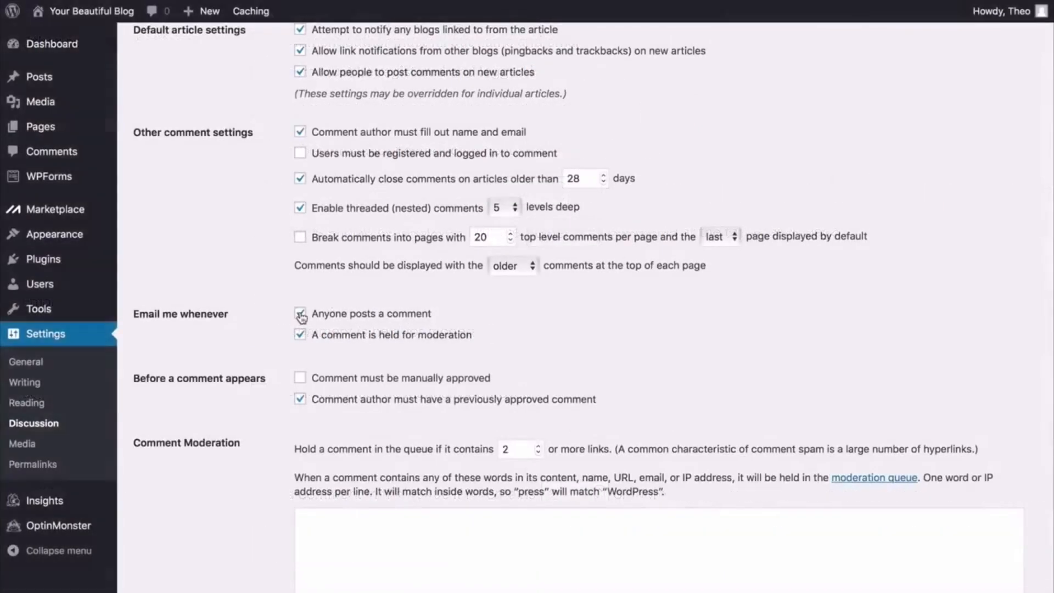
# In the Discussion settings, turn off emails for anyone posting a comment and require manual approval of comments
pyautogui.click(301, 315)
pyautogui.click(294, 377)
# Choose Gravatar Logo as the default avatar in the Discussion settings
pyautogui.scroll(-10, 279, 361)
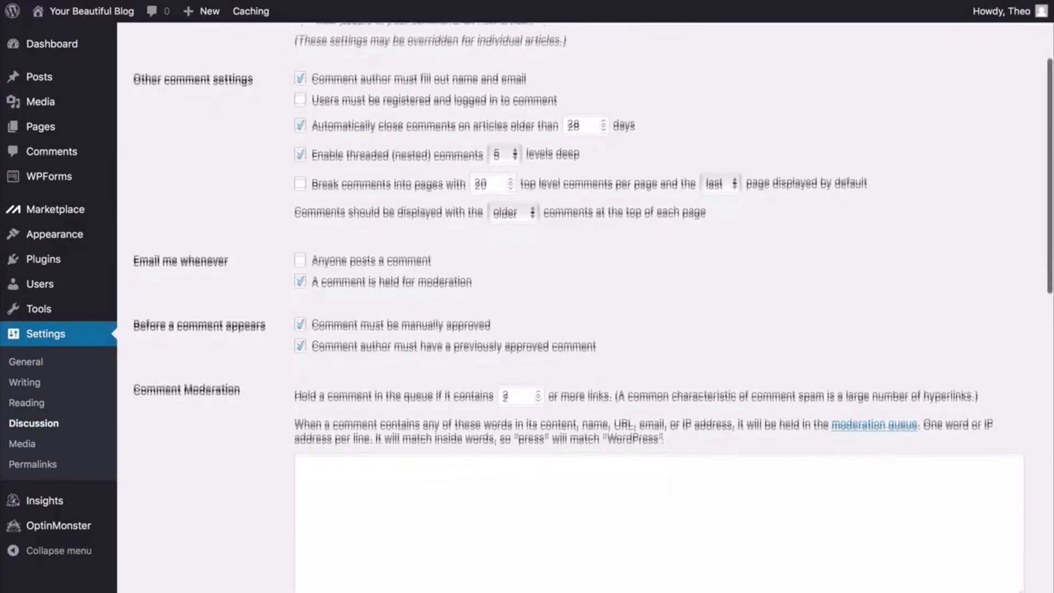
pyautogui.scroll(-5, 549, 329)
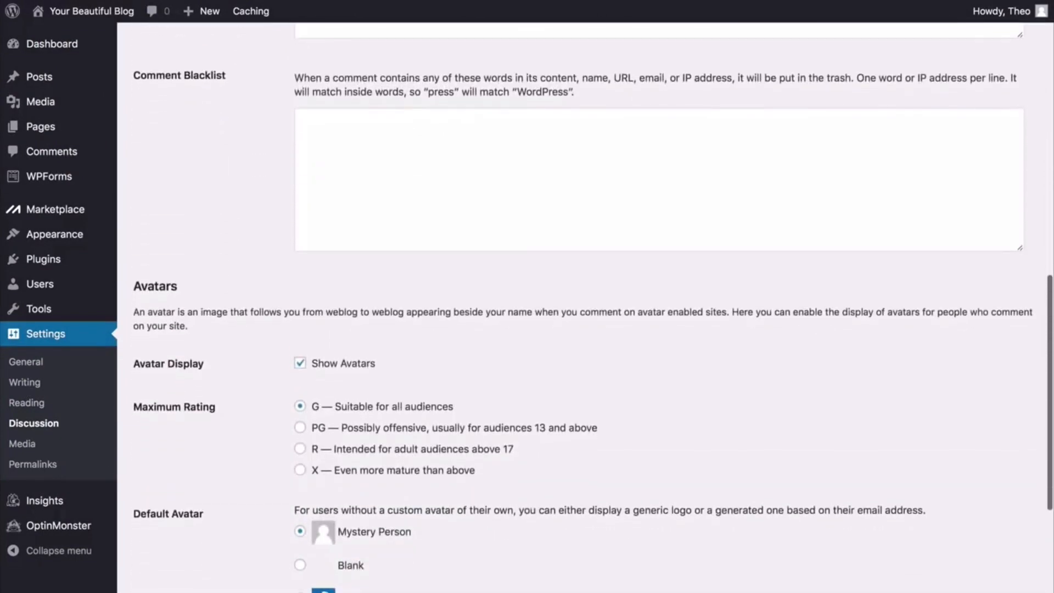
pyautogui.scroll(-3, 550, 329)
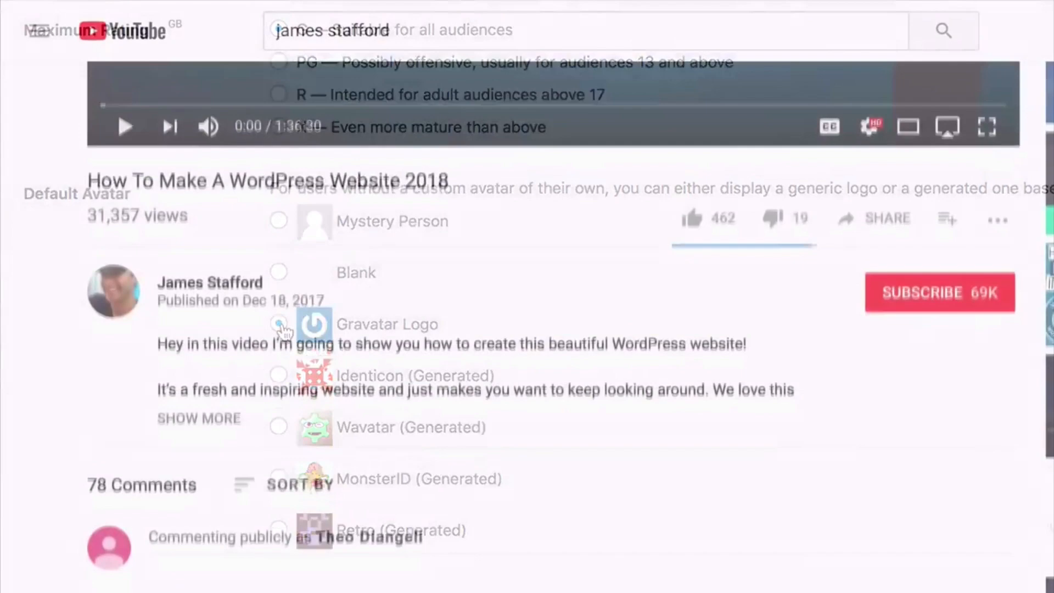
# Look through the comments under the "How To Make A WordPress Website 2018" video on YouTube
pyautogui.scroll(-5, 527, 330)
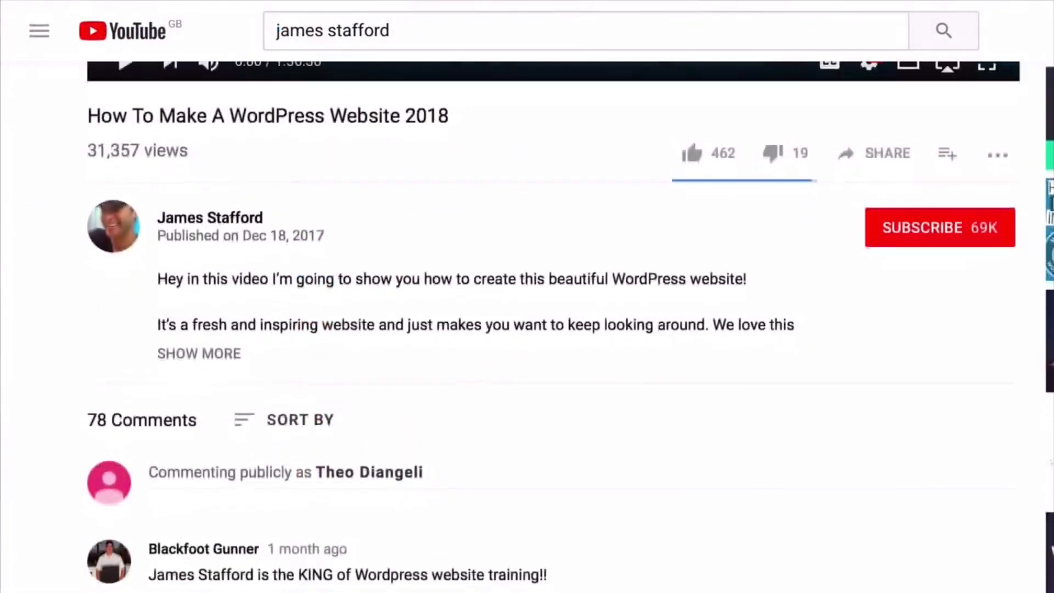
pyautogui.scroll(-3, 527, 329)
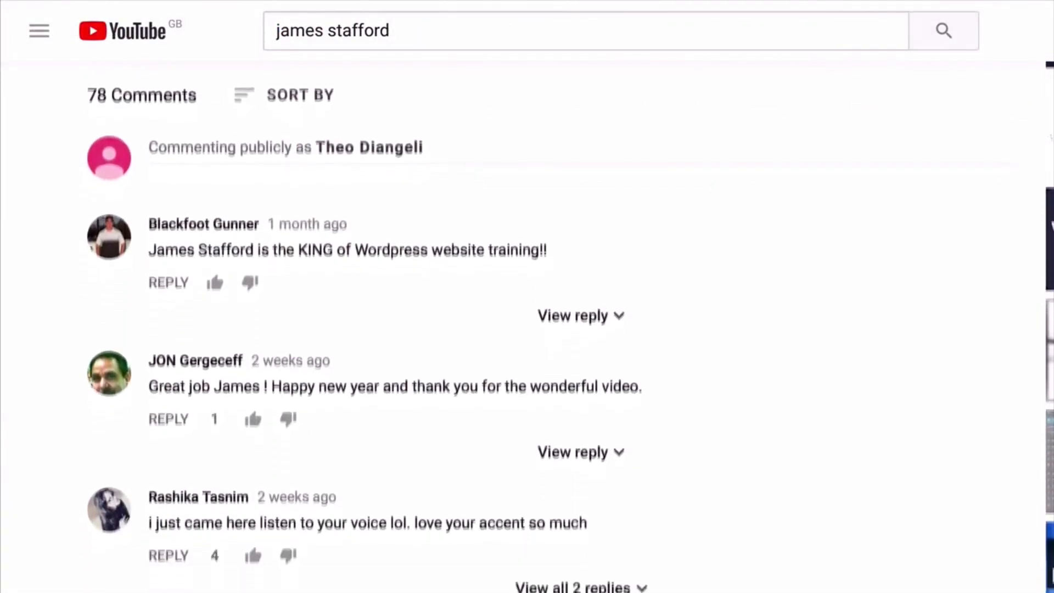
pyautogui.scroll(-5, 527, 330)
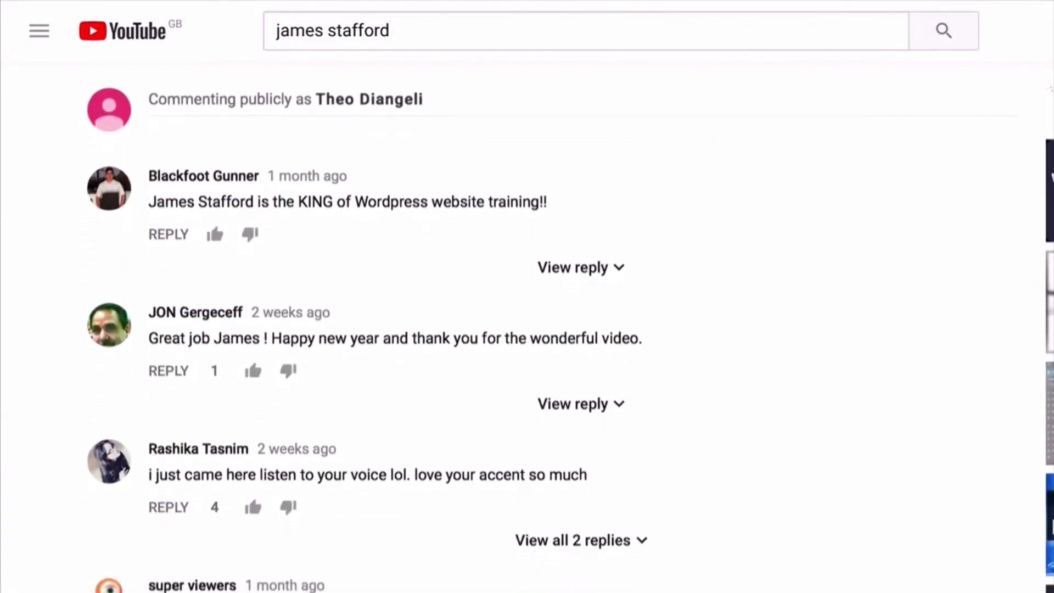
# Read further down through the remaining viewer comments on the YouTube video
pyautogui.scroll(-4, 527, 329)
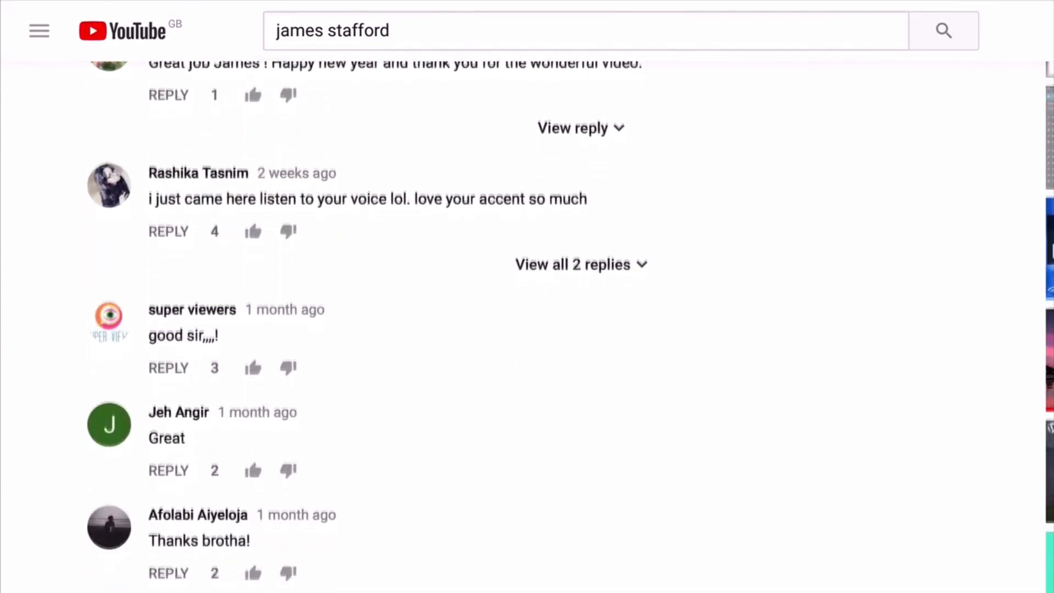
pyautogui.scroll(-8, 528, 330)
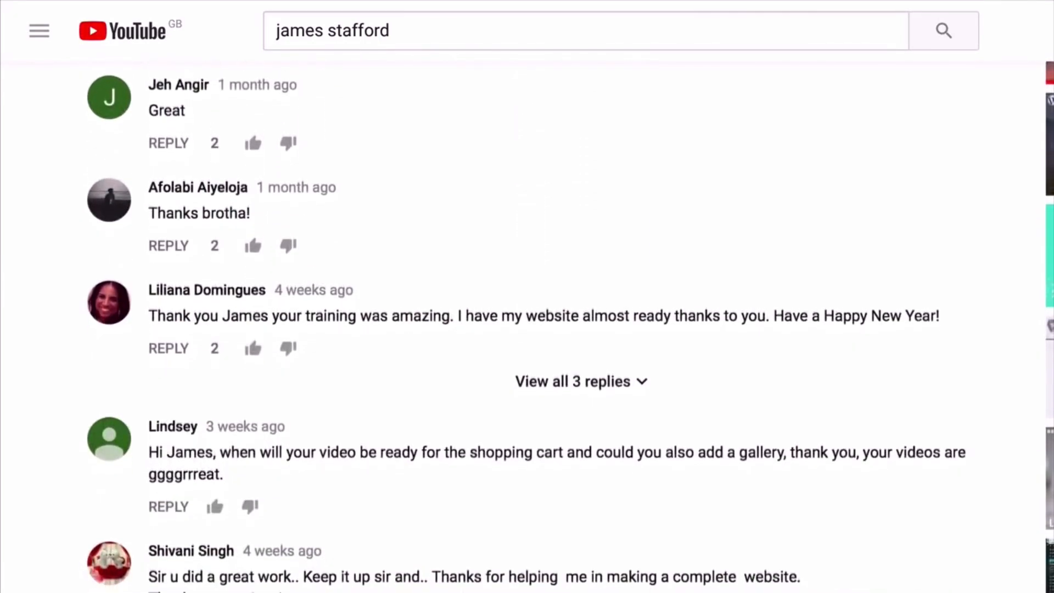
pyautogui.scroll(-4, 527, 329)
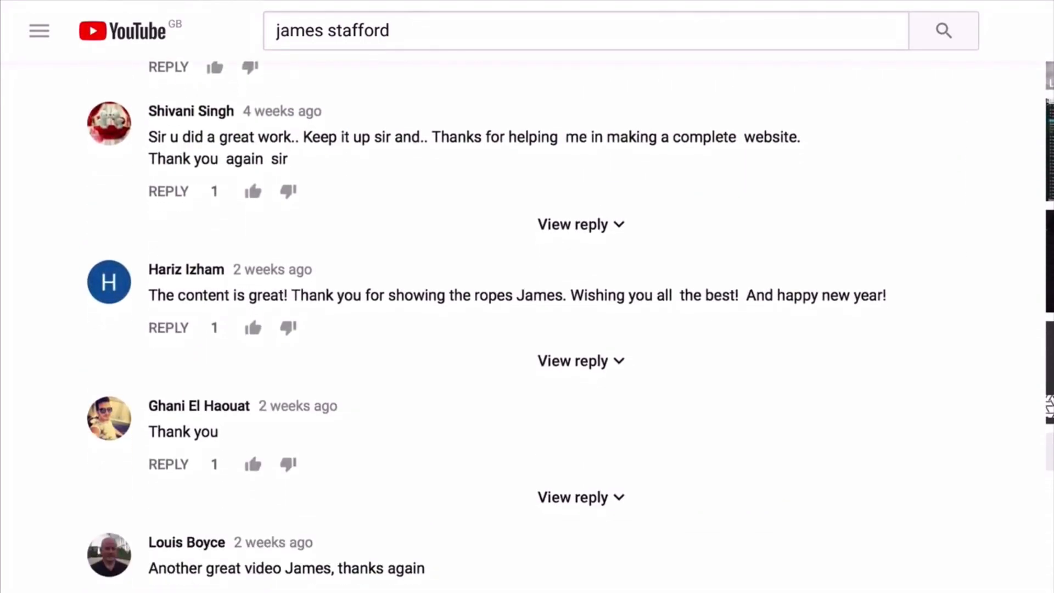
pyautogui.scroll(-1, 527, 330)
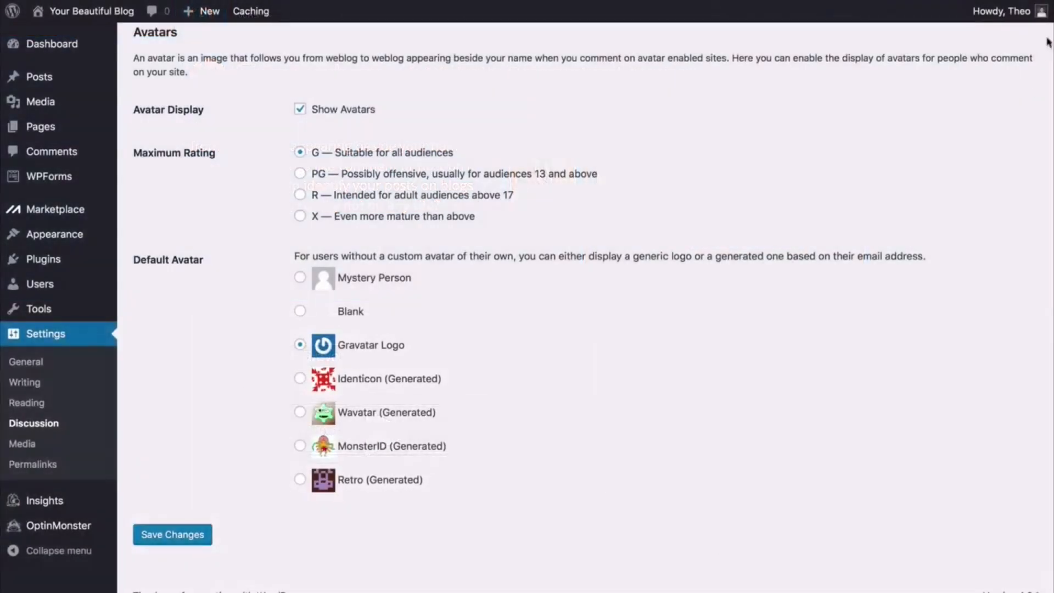
# Check the Media settings and choose Post name as the permalink structure
pyautogui.moveTo(1043, 16)
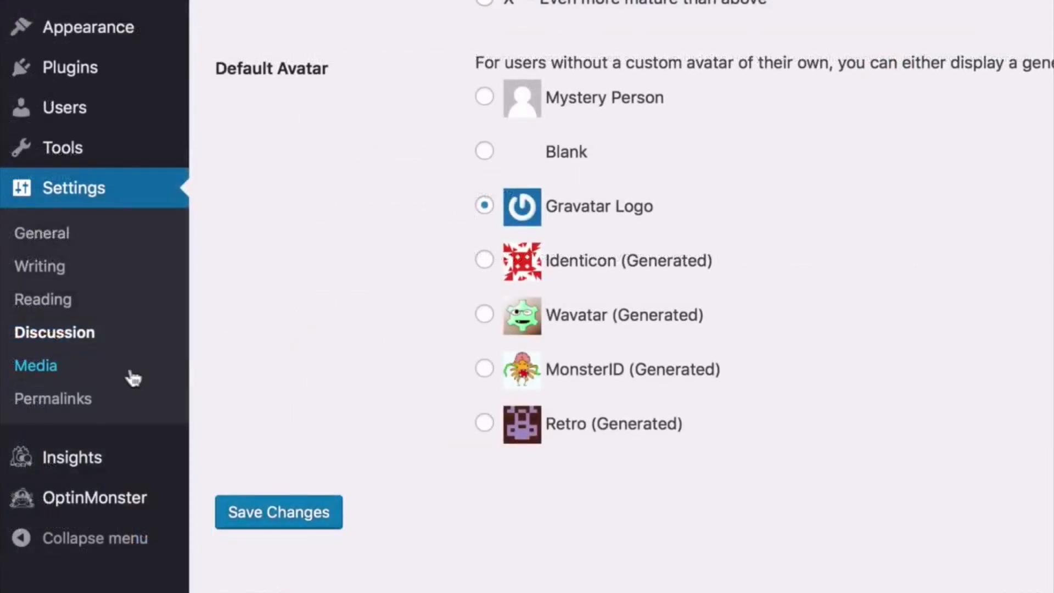
pyautogui.click(70, 377)
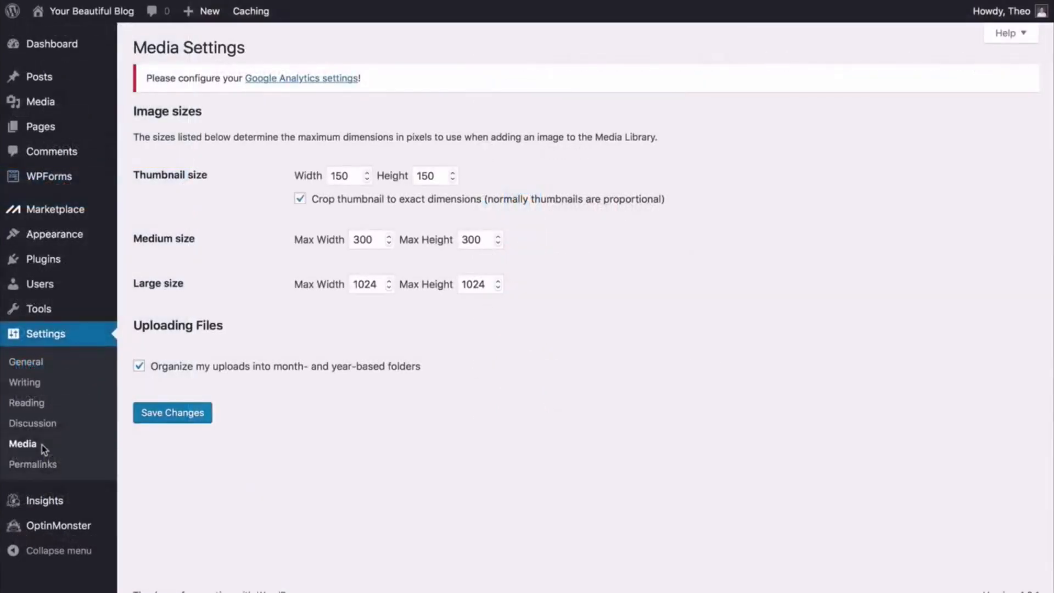
pyautogui.click(62, 466)
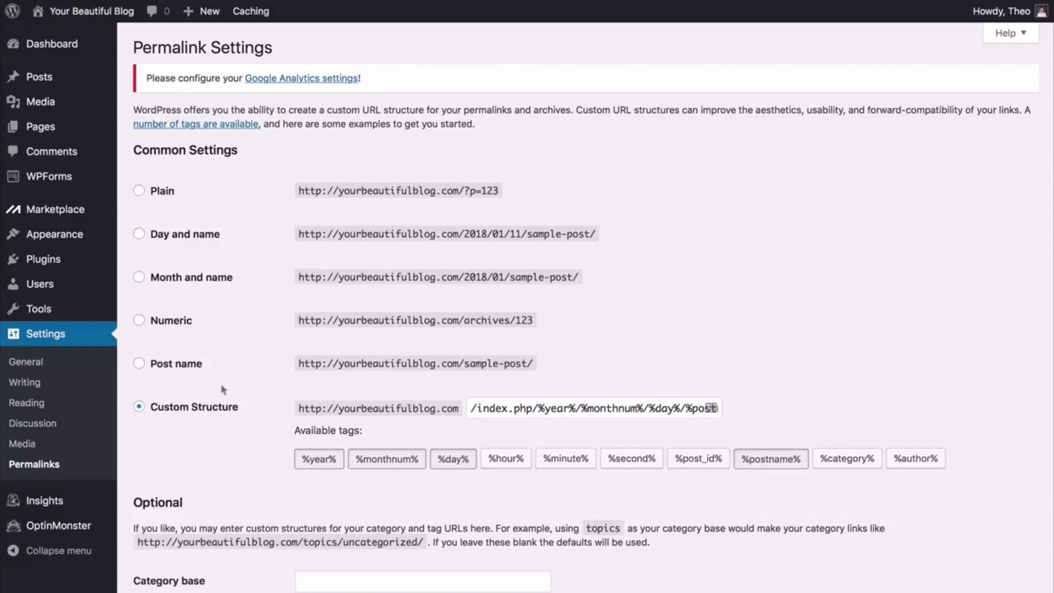
pyautogui.click(140, 365)
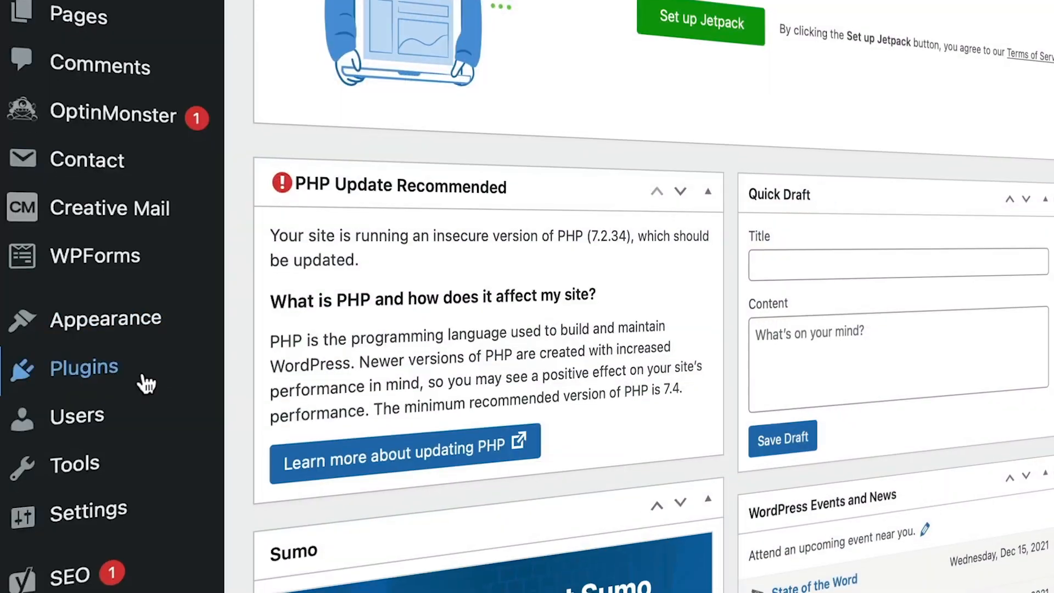
# Find the Classic Editor plugin by searching for "classic editor", and install and activate it
pyautogui.moveTo(115, 367)
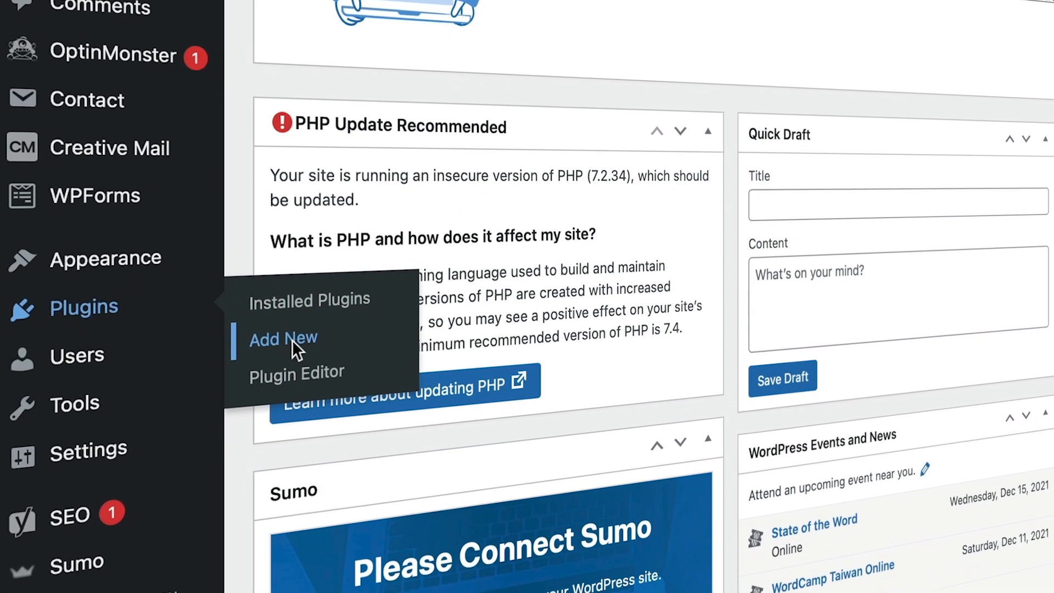
pyautogui.click(295, 330)
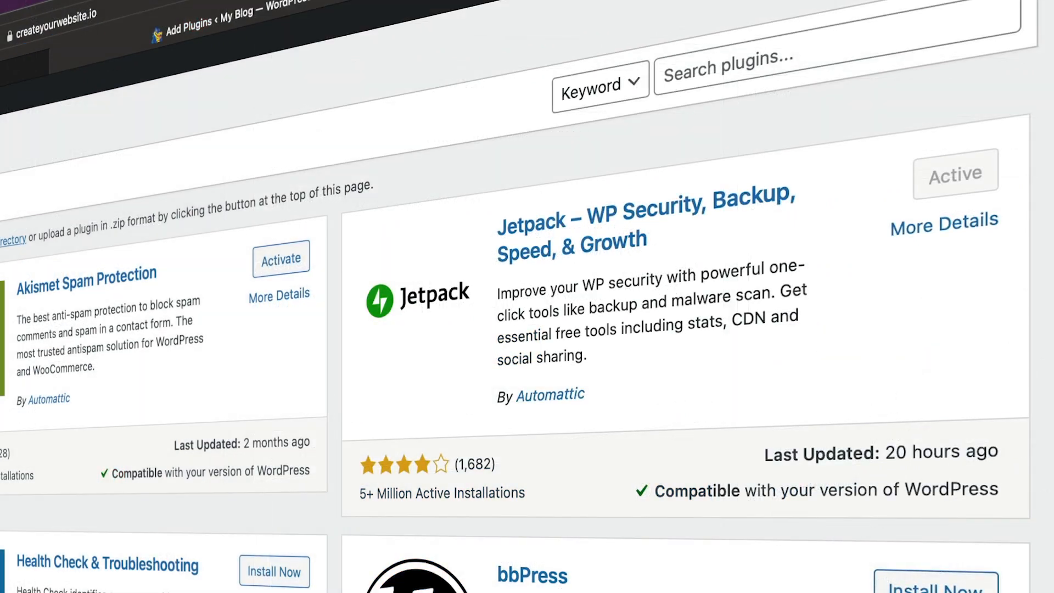
pyautogui.click(708, 73)
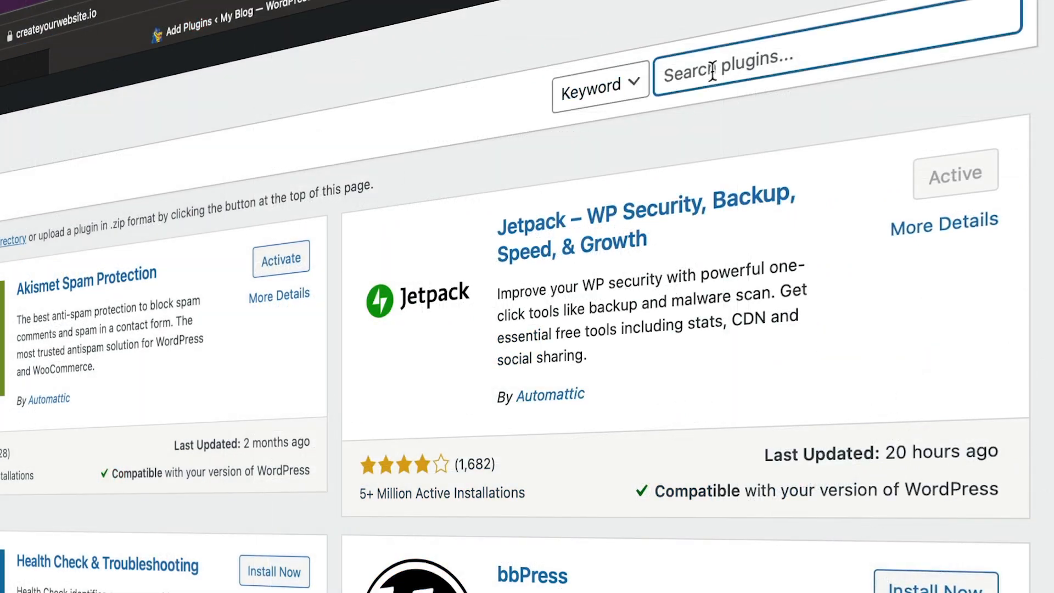
pyautogui.write('classi')
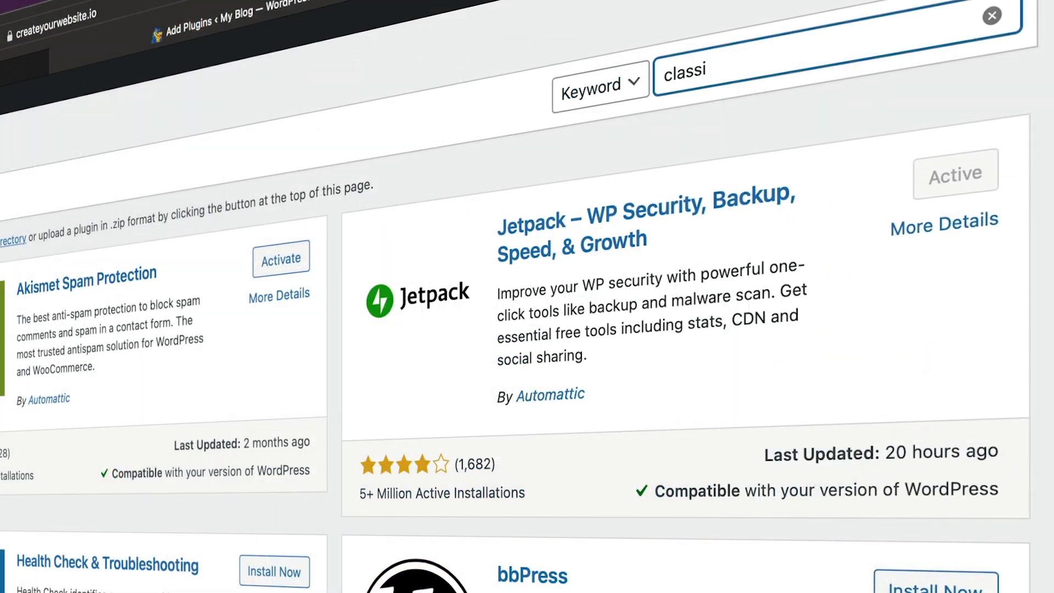
pyautogui.write('c editor')
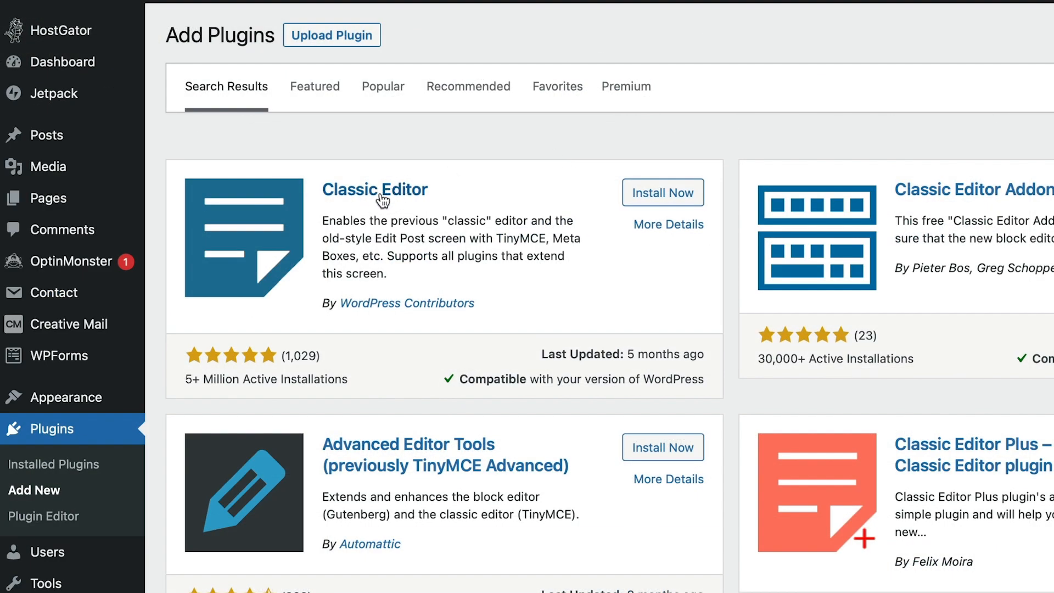
pyautogui.click(674, 198)
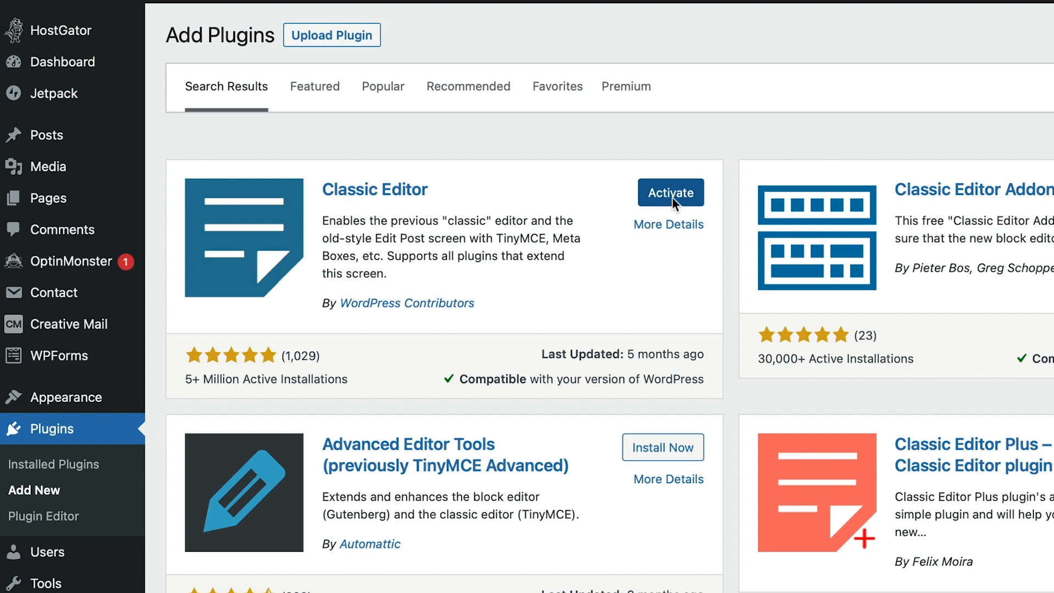
pyautogui.click(672, 198)
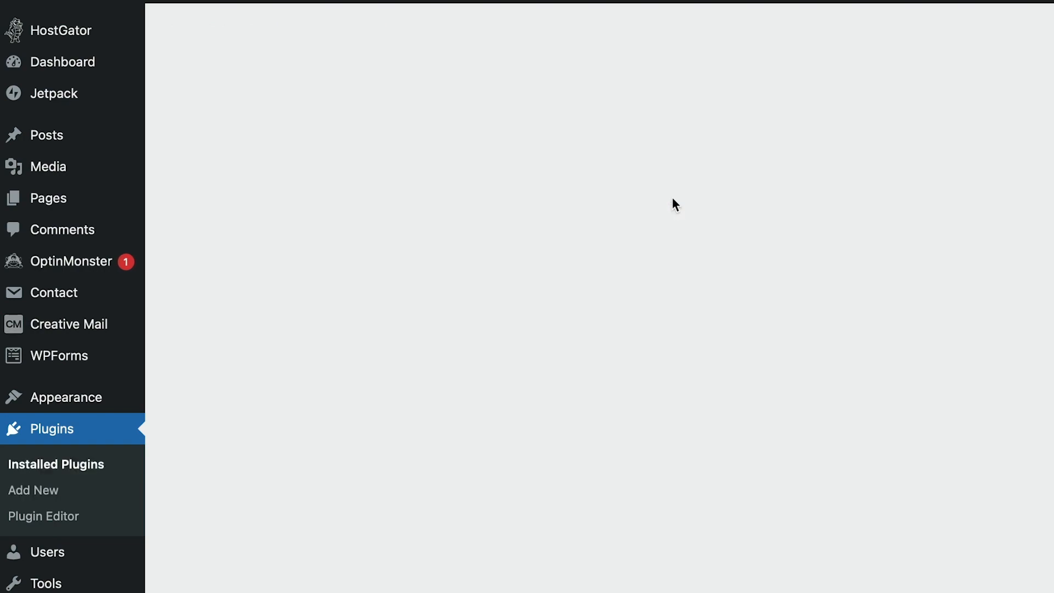
# View the home page of the example website with its large header and navigation menu
pyautogui.scroll(-5, 672, 198)
pyautogui.scroll(-2, 672, 205)
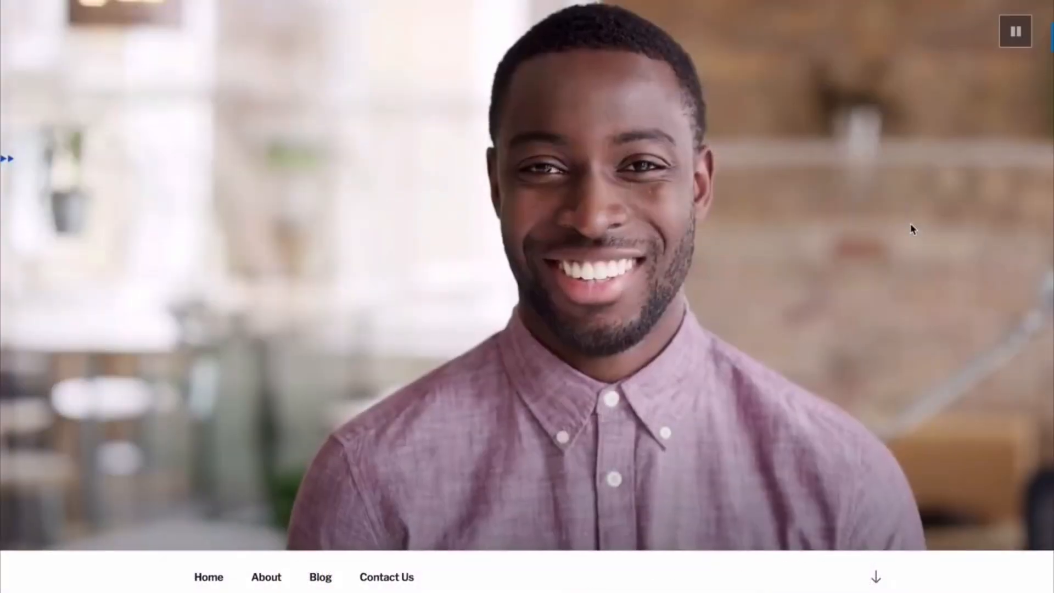
pyautogui.scroll(-6, 910, 223)
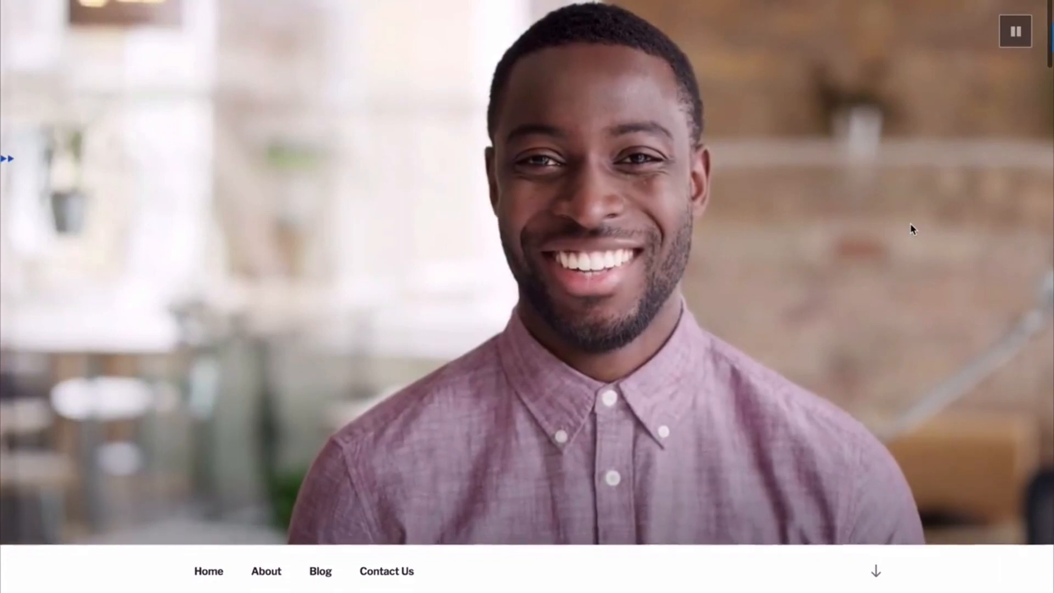
pyautogui.scroll(-3, 910, 223)
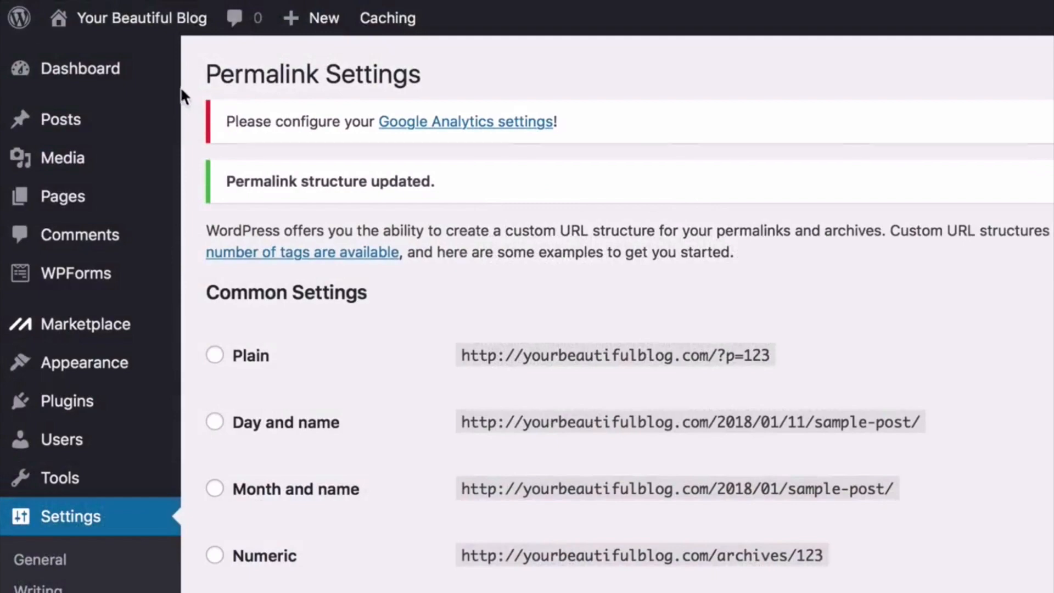
# Return to the WordPress dashboard and open the overview of installed themes
pyautogui.moveTo(141, 87)
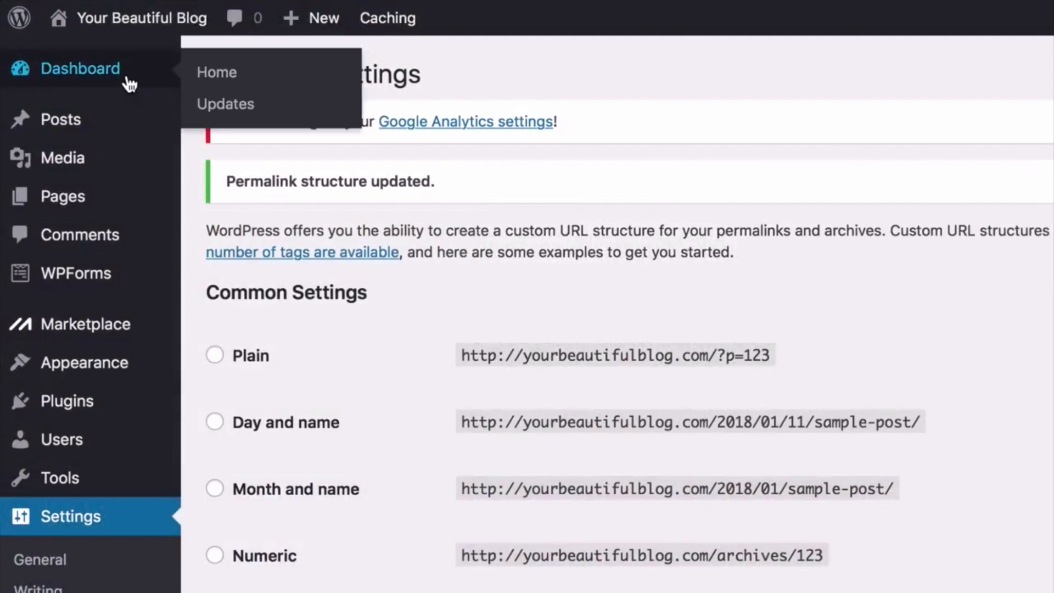
pyautogui.click(130, 84)
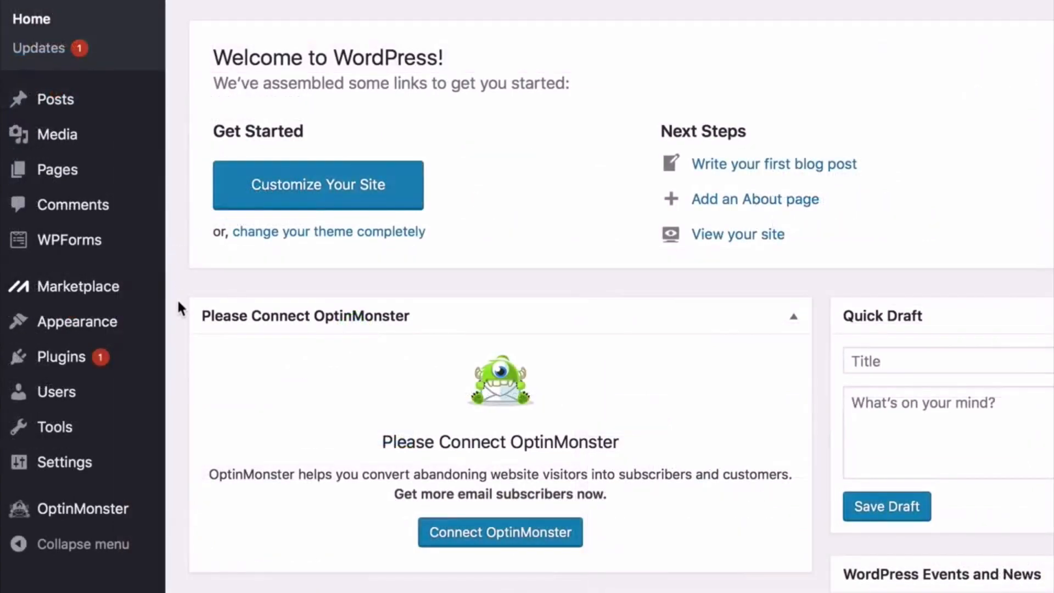
pyautogui.moveTo(147, 324)
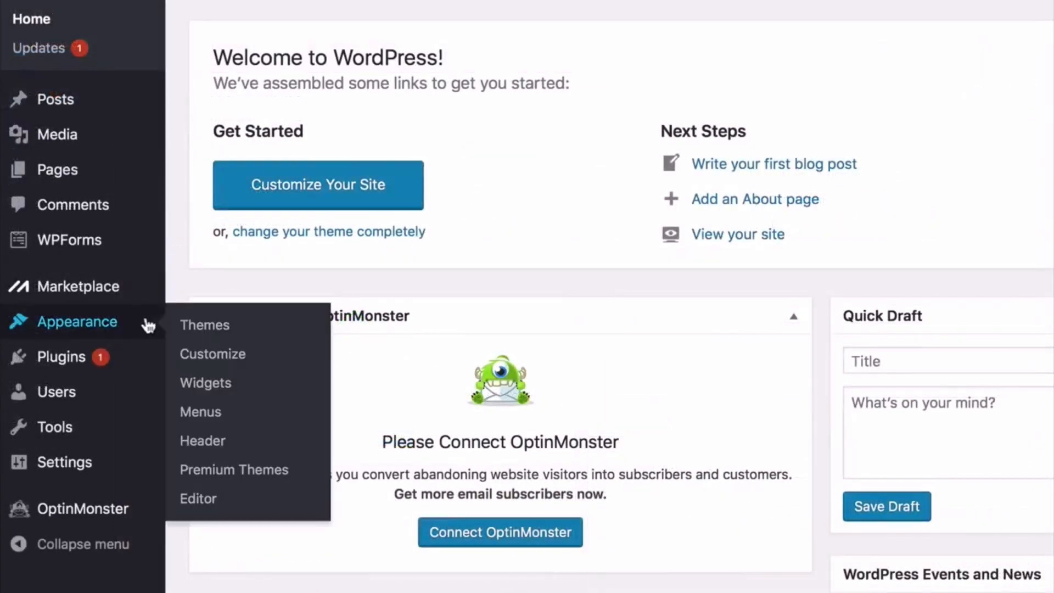
pyautogui.click(202, 329)
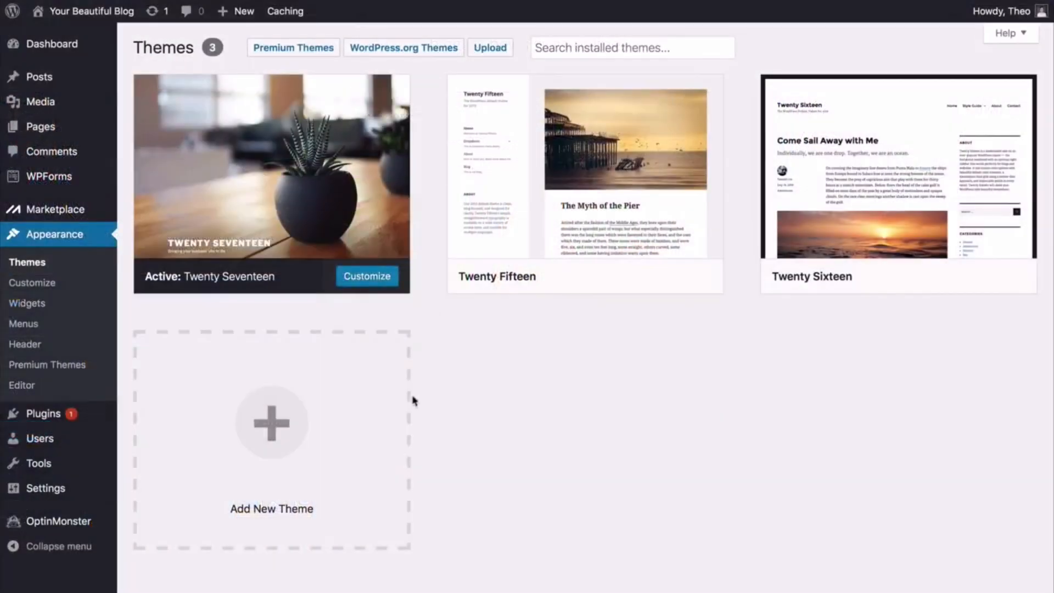
# Start adding a new theme and browse through the popular themes on offer
pyautogui.click(320, 424)
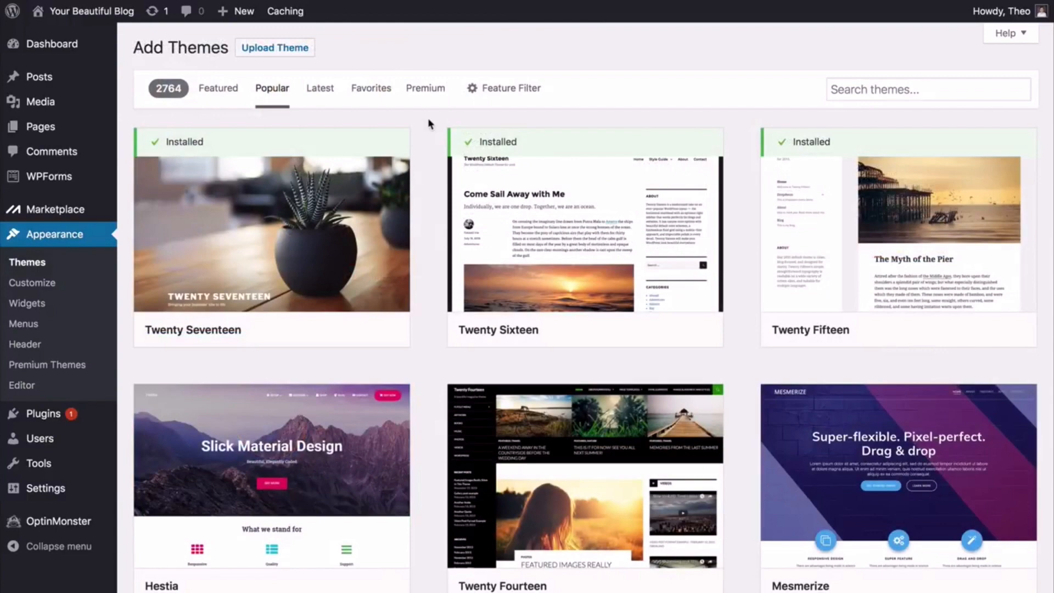
pyautogui.scroll(-3, 428, 120)
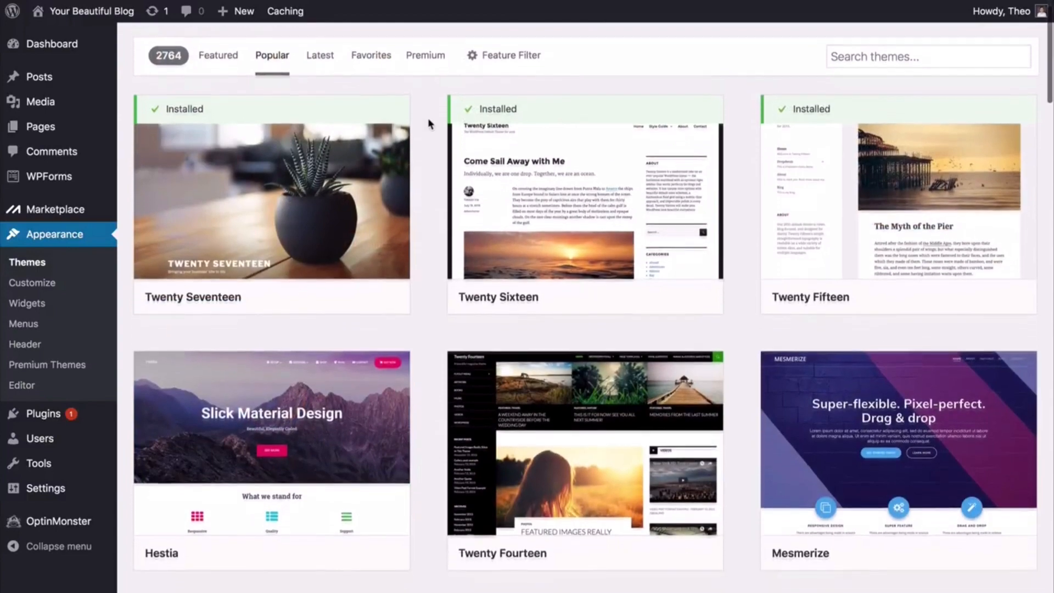
pyautogui.scroll(-6, 429, 122)
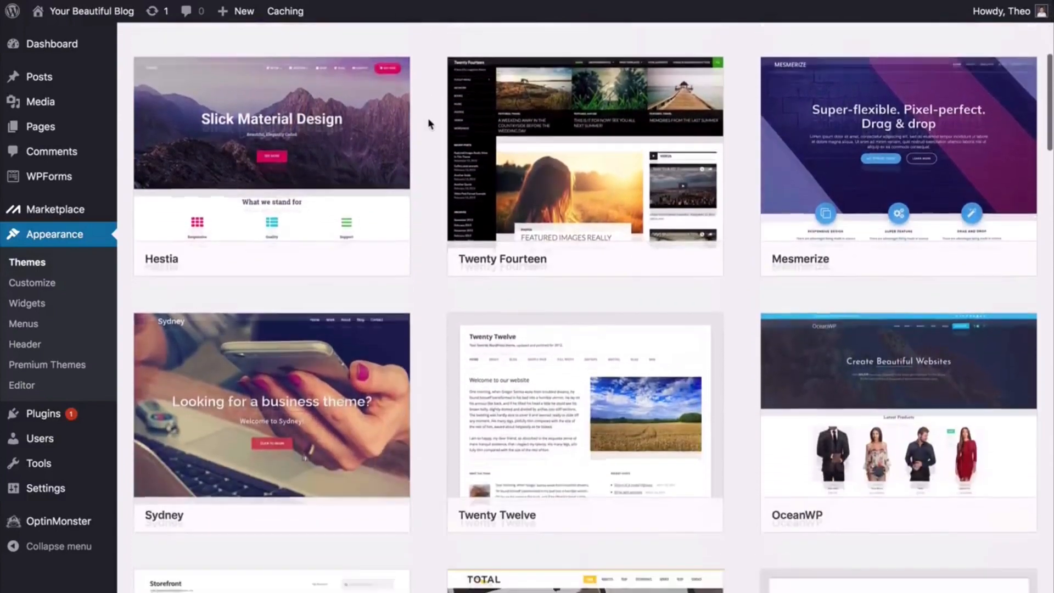
pyautogui.scroll(-2, 429, 120)
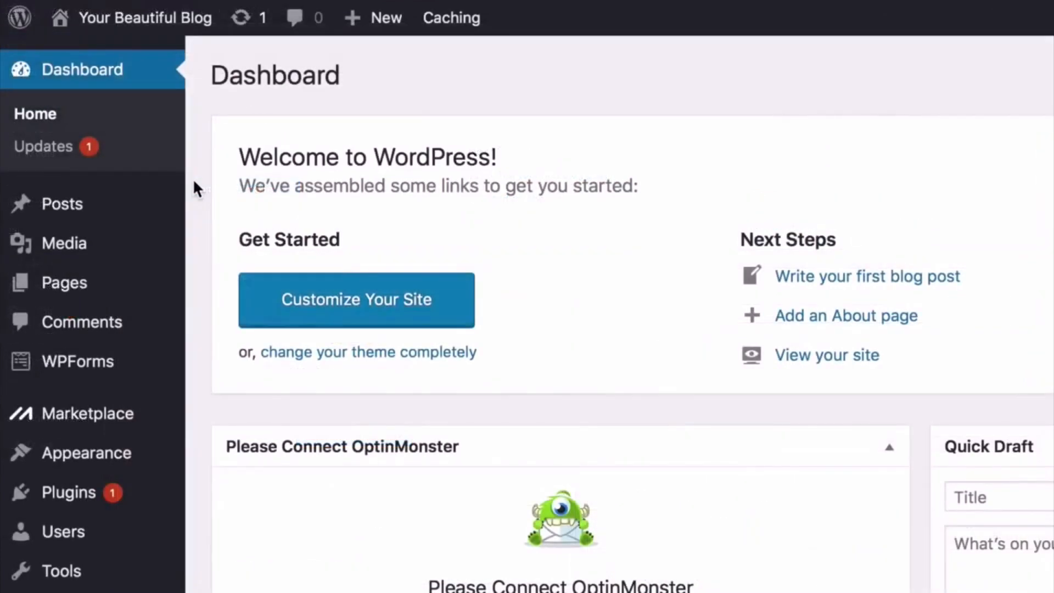
# Open the live blog site from the dashboard in a new tab
pyautogui.moveTo(189, 24)
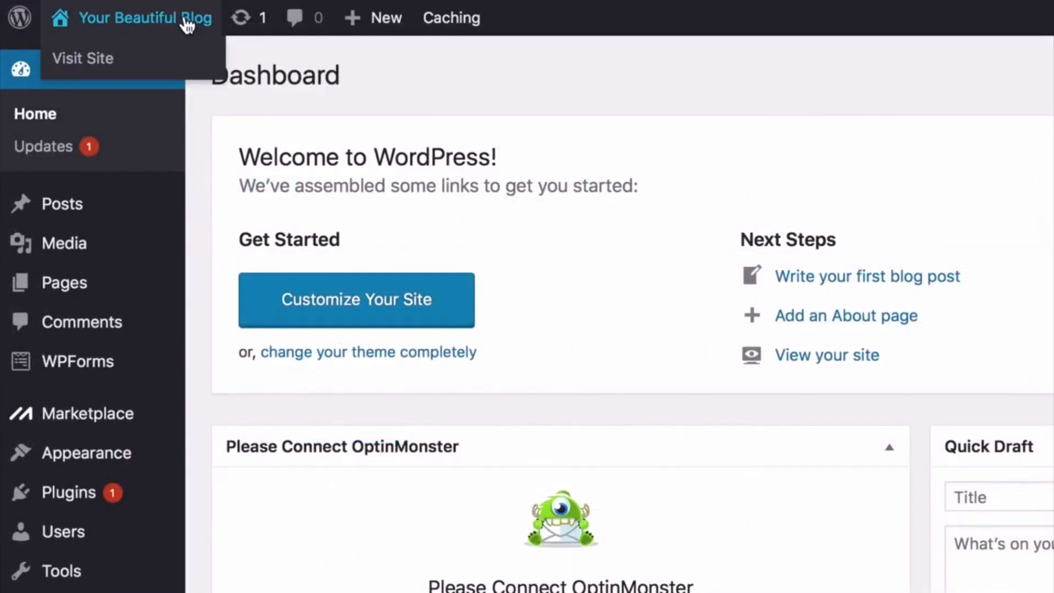
pyautogui.rightClick(118, 64)
pyautogui.click(144, 89)
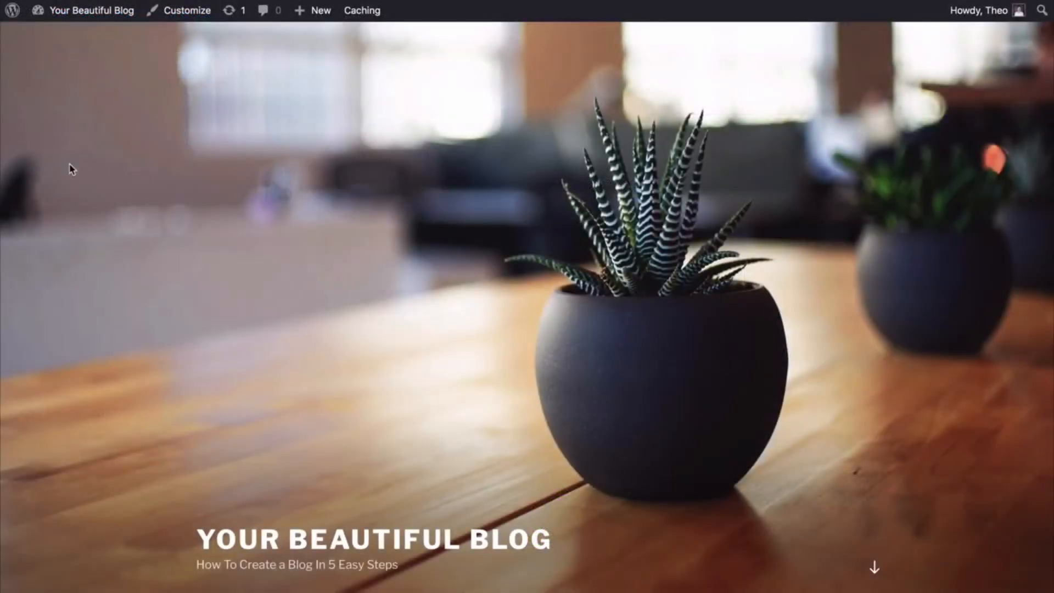
# Examine the blog's front page, including the header image, title and tagline, posts area and sidebar widgets
pyautogui.scroll(-3, 71, 169)
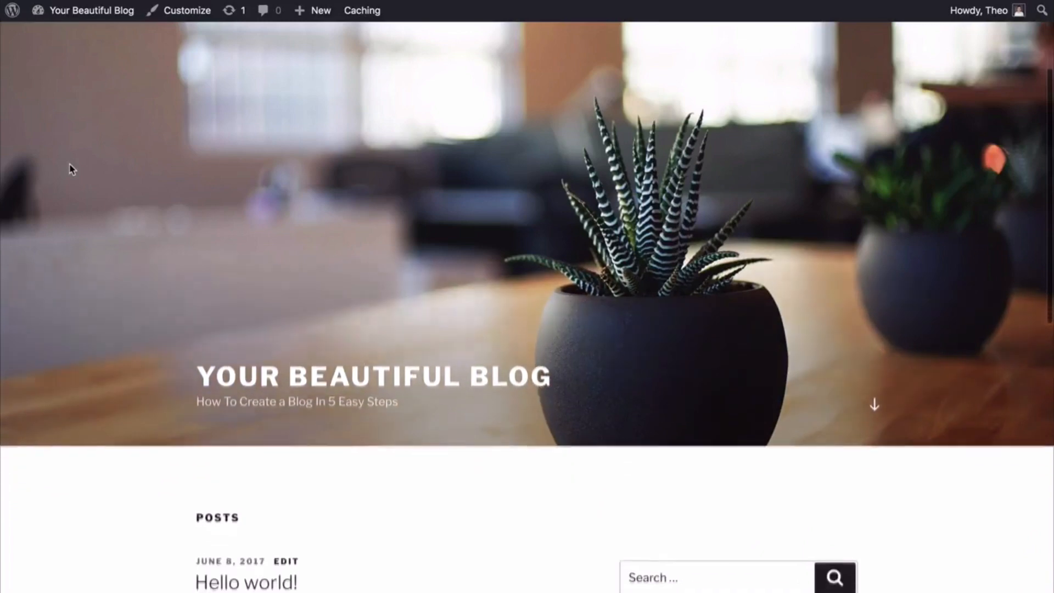
pyautogui.scroll(-5, 72, 169)
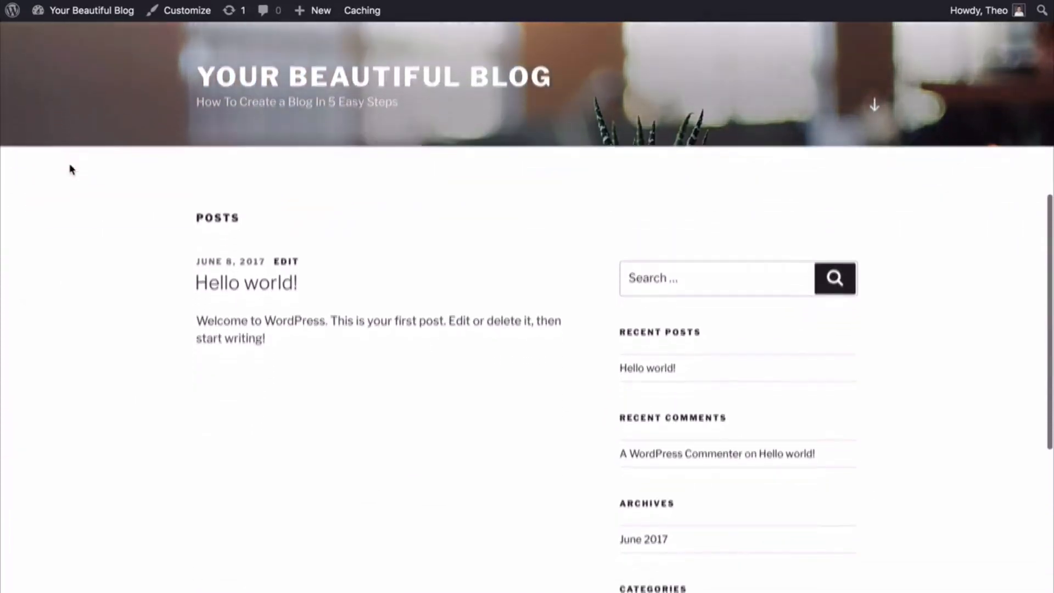
pyautogui.scroll(-2, 72, 169)
pyautogui.scroll(1, 71, 169)
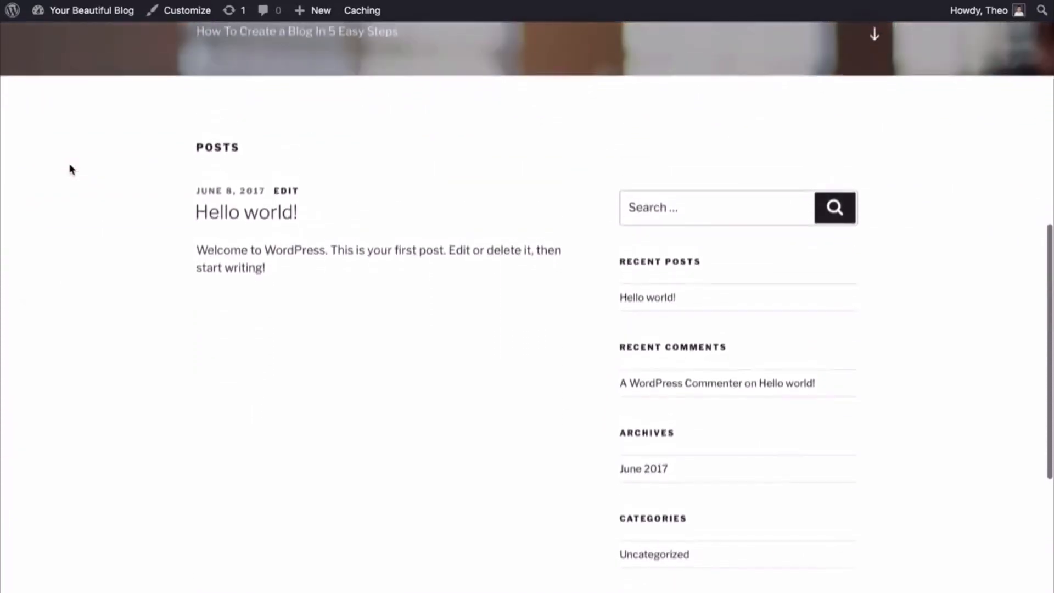
pyautogui.scroll(8, 72, 170)
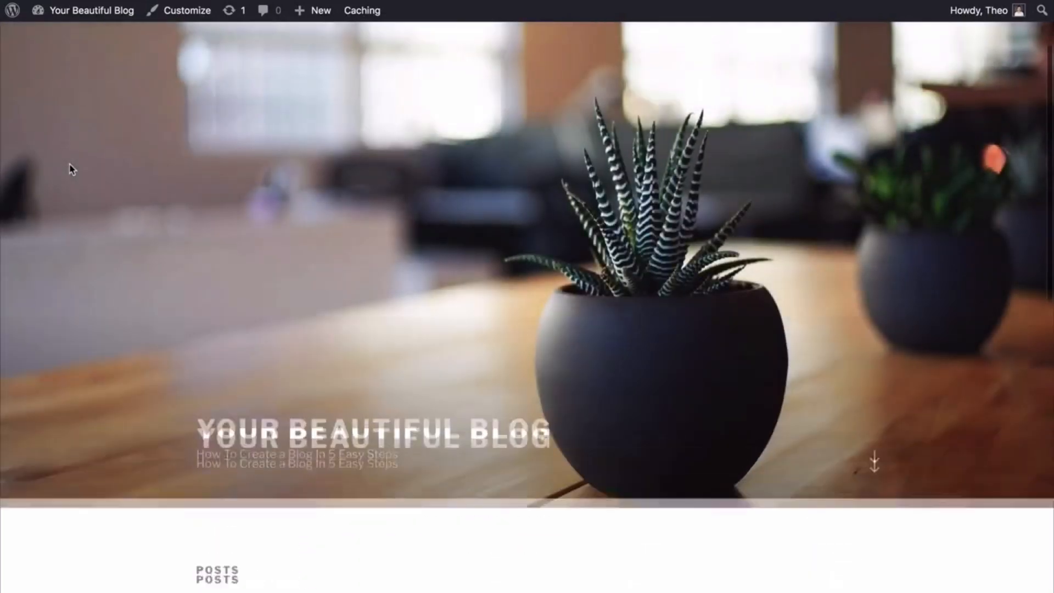
pyautogui.scroll(1, 73, 169)
pyautogui.scroll(-1, 73, 170)
pyautogui.scroll(1, 72, 170)
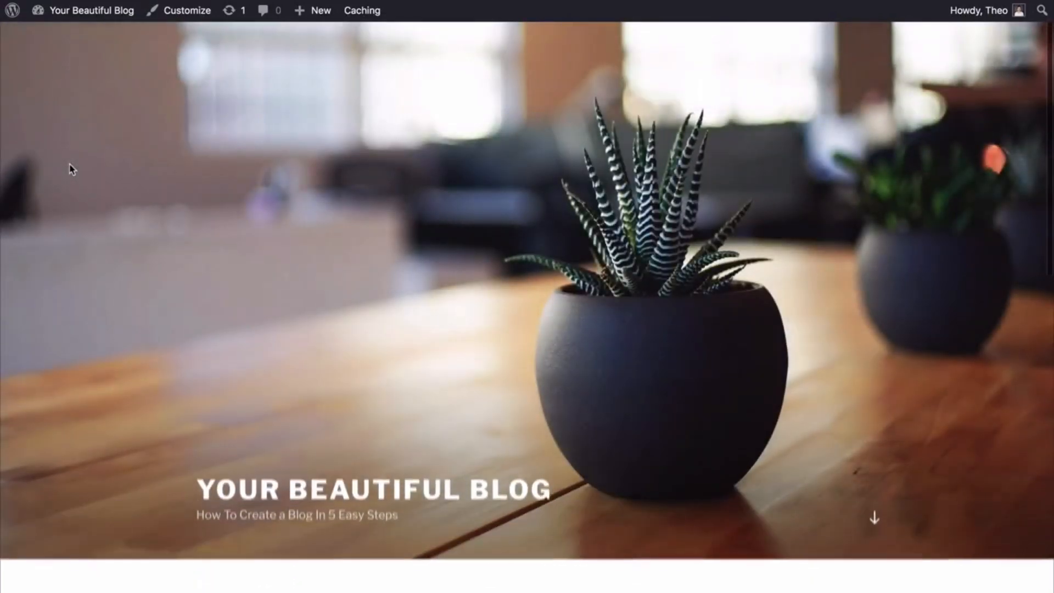
pyautogui.scroll(1, 71, 169)
pyautogui.scroll(-7, 72, 169)
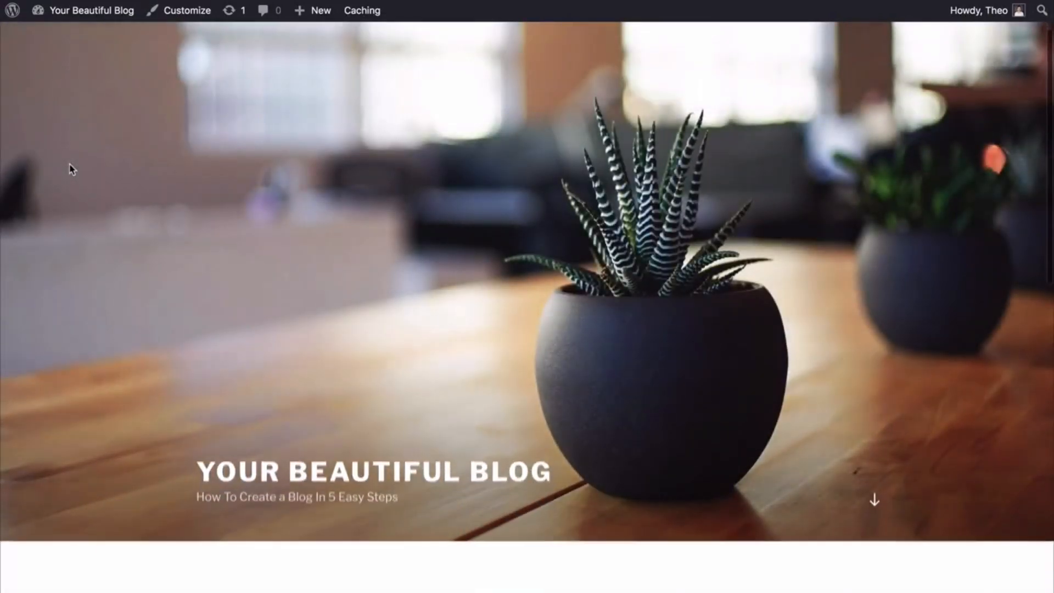
pyautogui.scroll(-4, 71, 169)
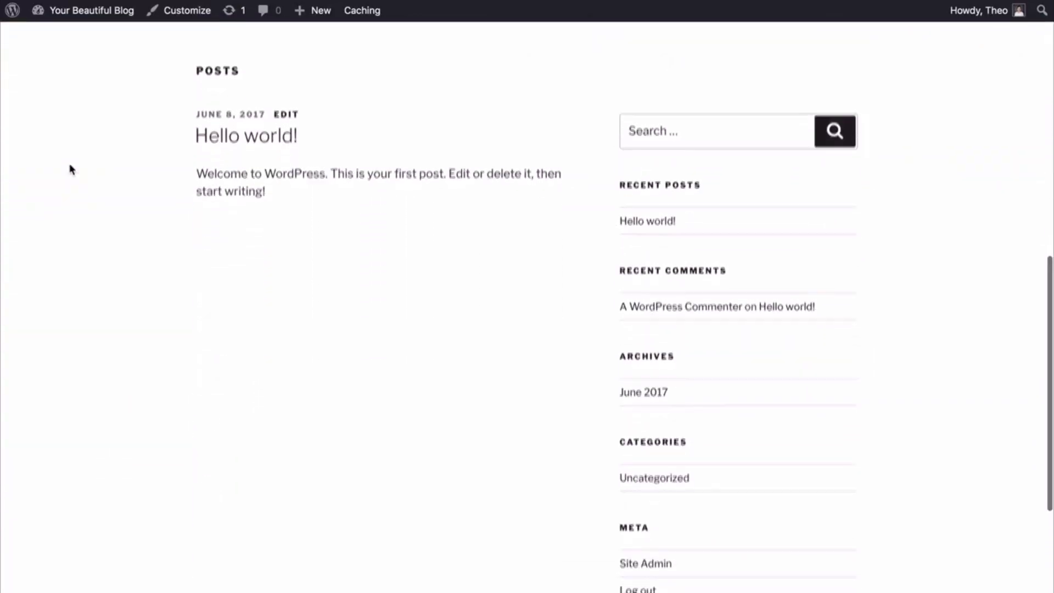
# Review the blog's posts area and sidebar widgets once more and return to the front page header
pyautogui.scroll(-3, 71, 169)
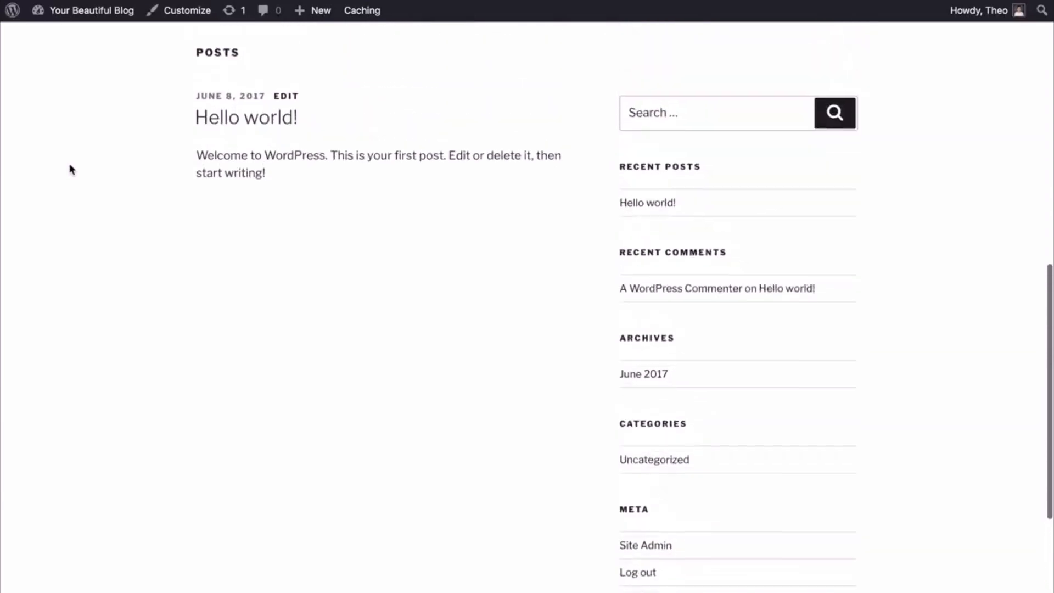
pyautogui.scroll(6, 70, 169)
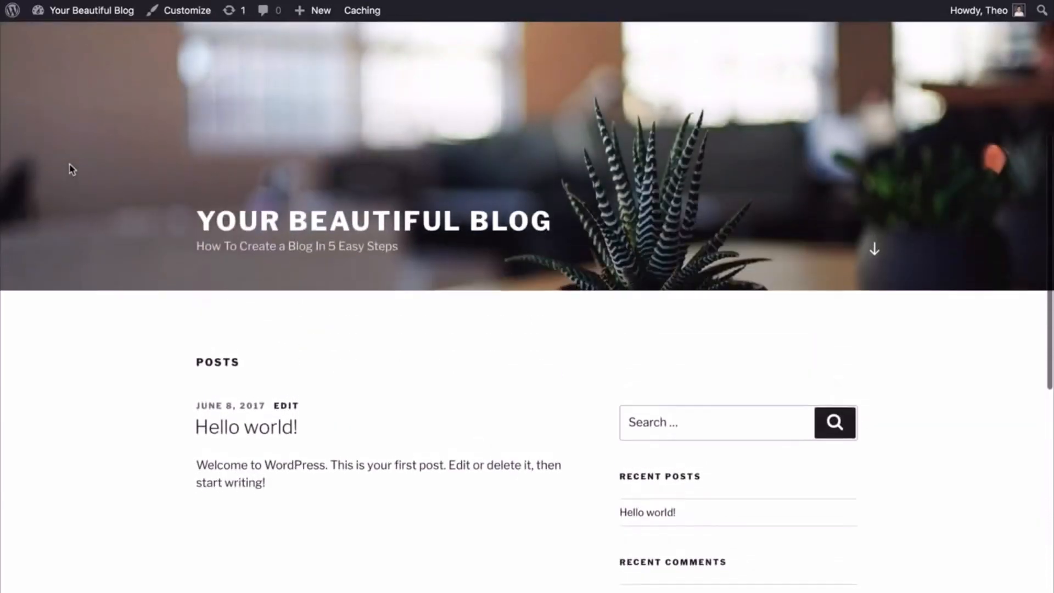
pyautogui.scroll(4, 72, 169)
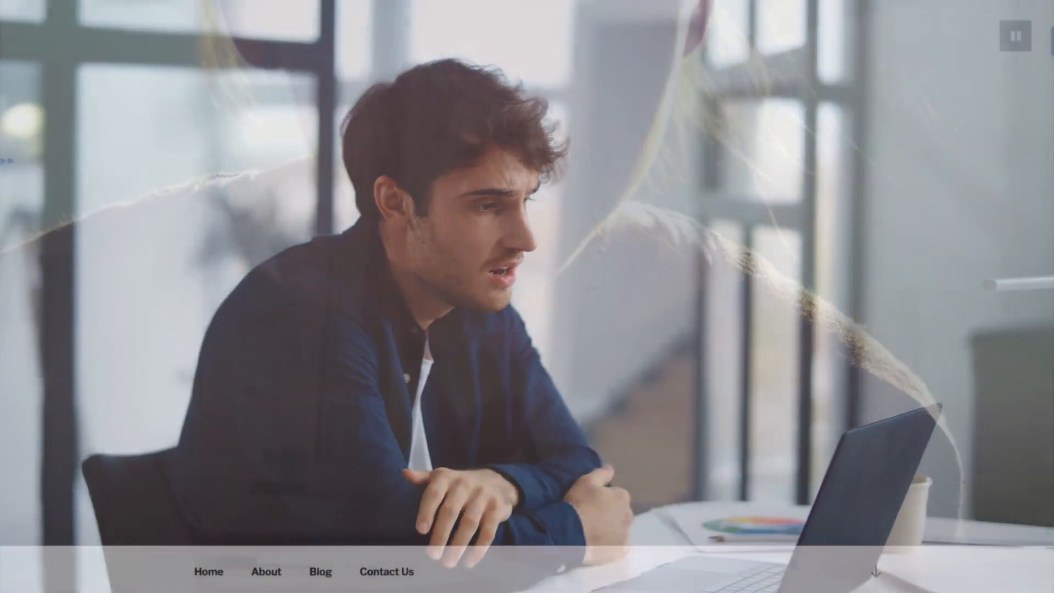
# Examine the finished example blog's front page, including its video header, navigation menu, Welcome section and Blog section
pyautogui.scroll(-3, 527, 296)
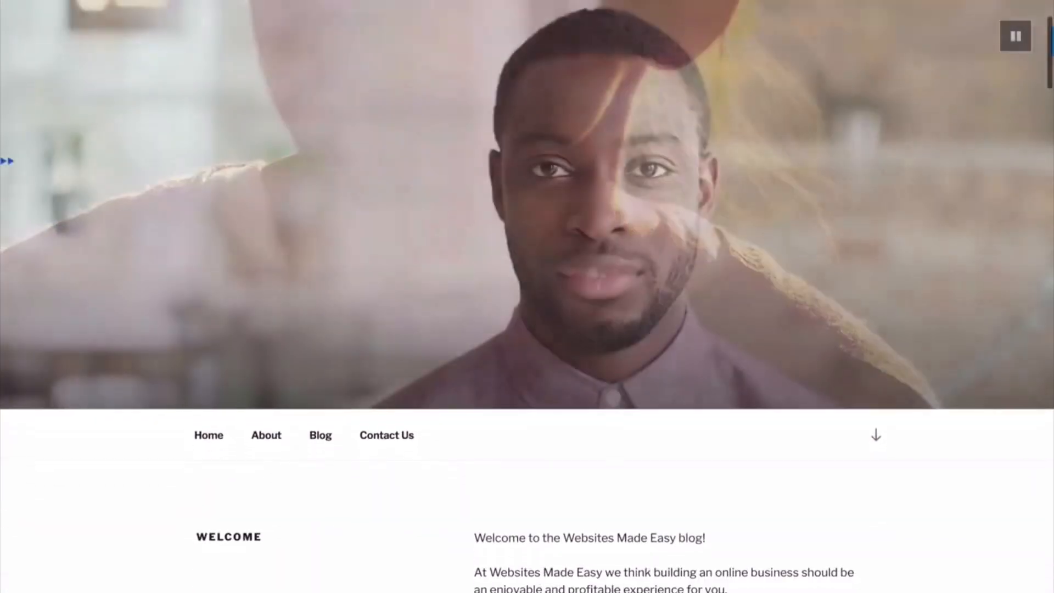
pyautogui.scroll(-4, 528, 296)
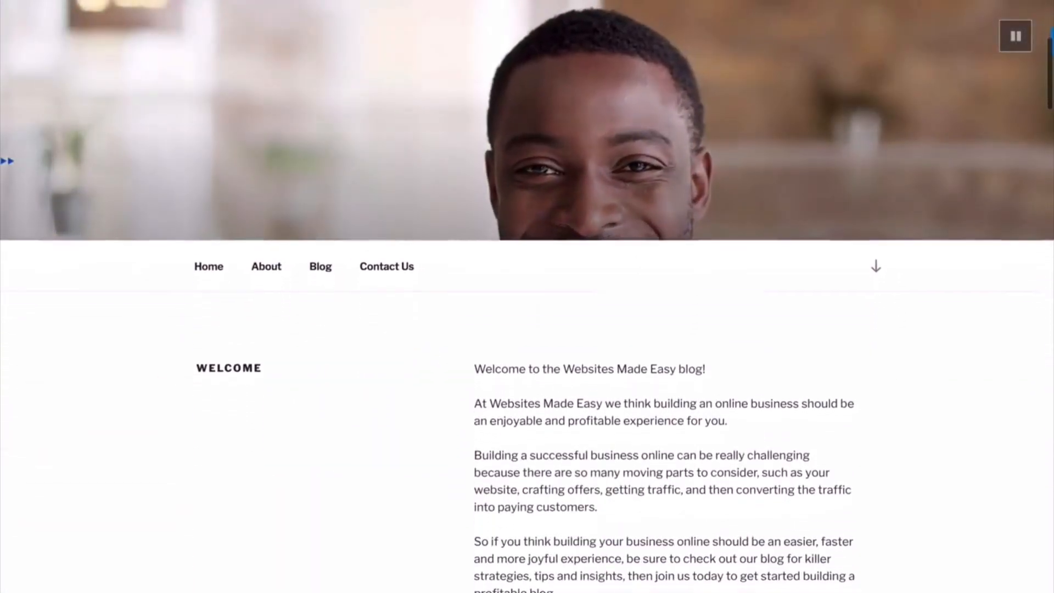
pyautogui.scroll(-3, 527, 297)
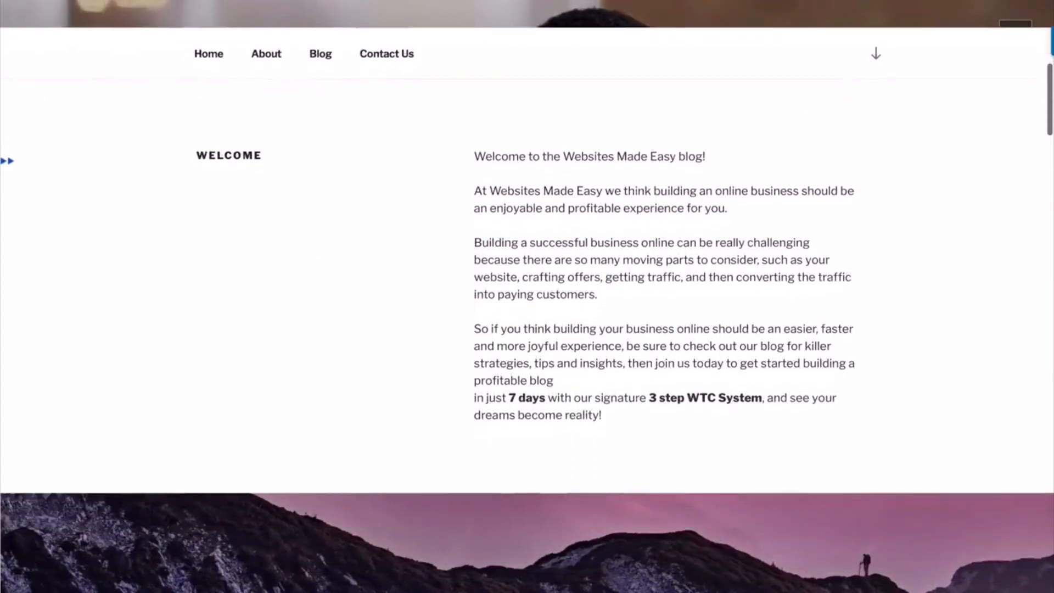
pyautogui.scroll(-5, 527, 297)
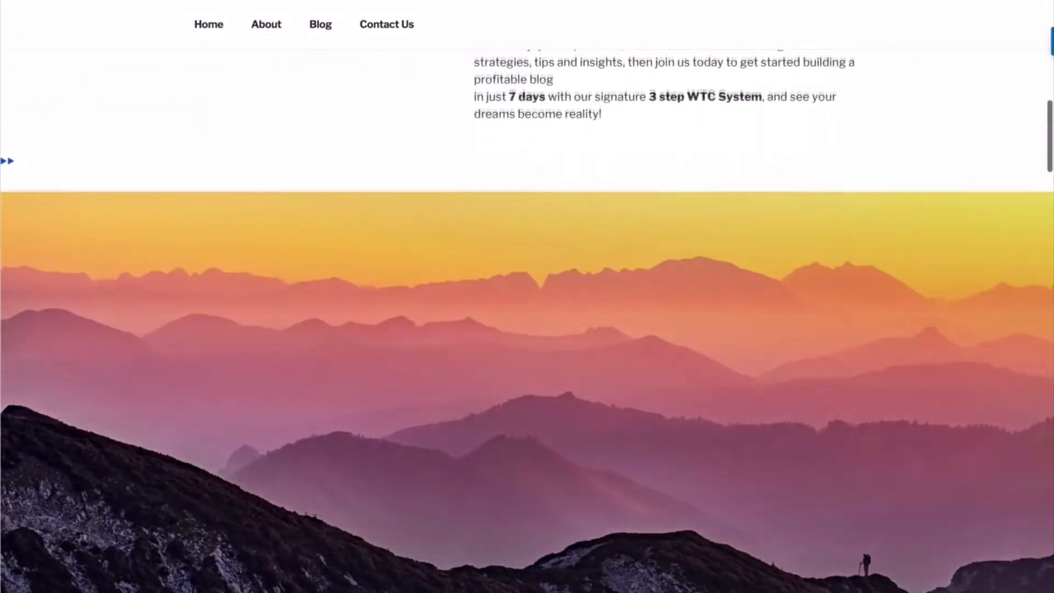
pyautogui.scroll(-5, 527, 296)
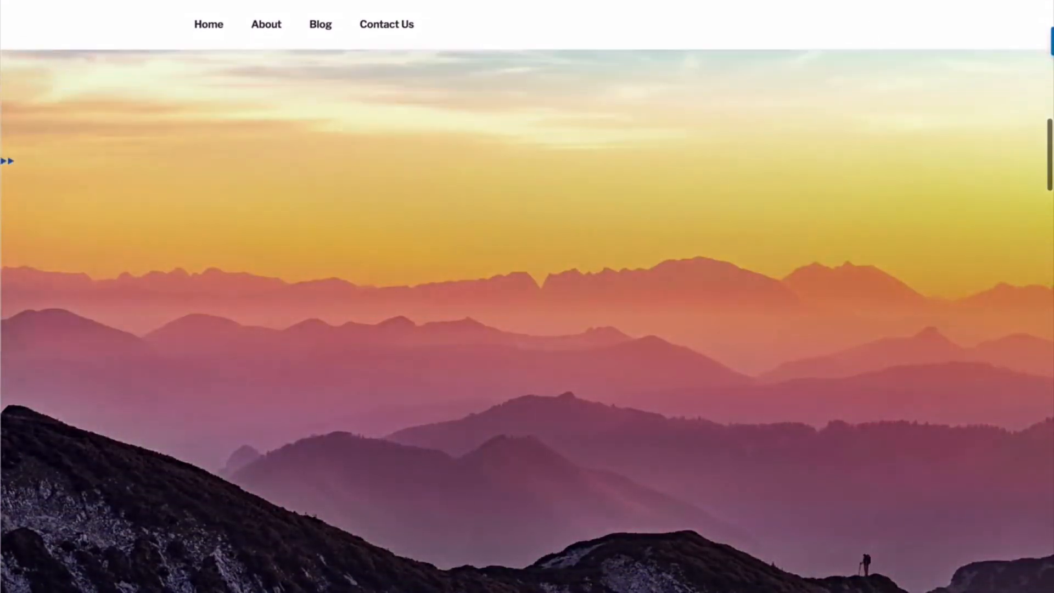
pyautogui.scroll(-4, 527, 297)
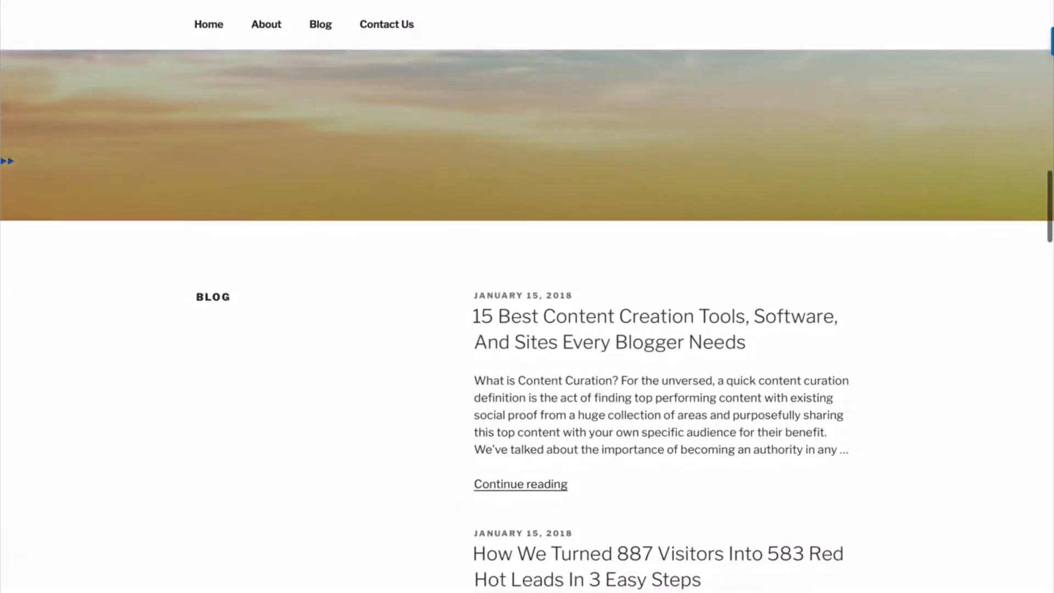
pyautogui.scroll(-2, 527, 296)
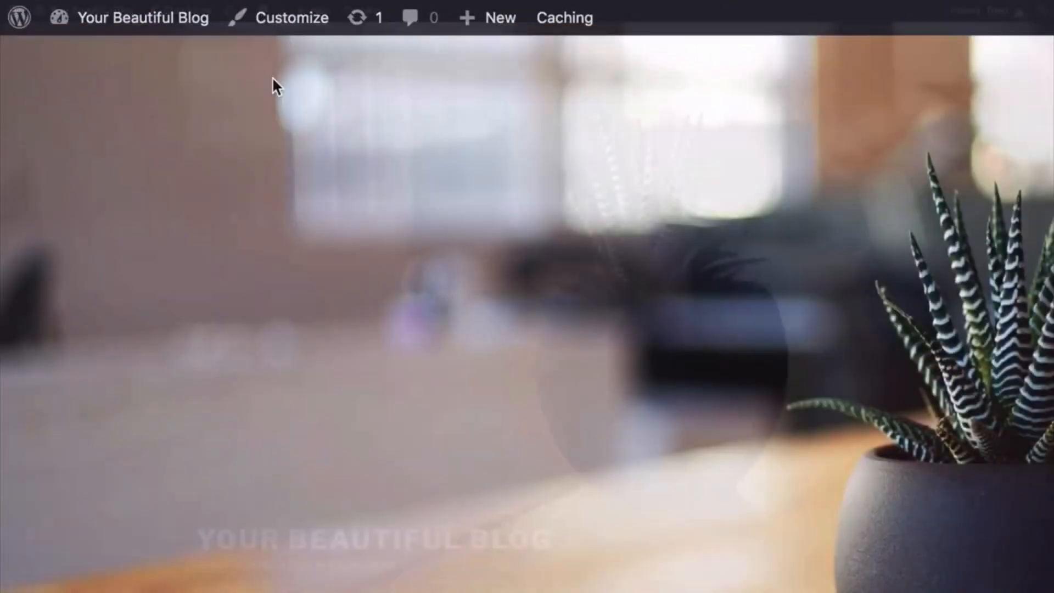
# Return to the blog's dashboard and move the default "Hello world!" post to the trash
pyautogui.moveTo(187, 24)
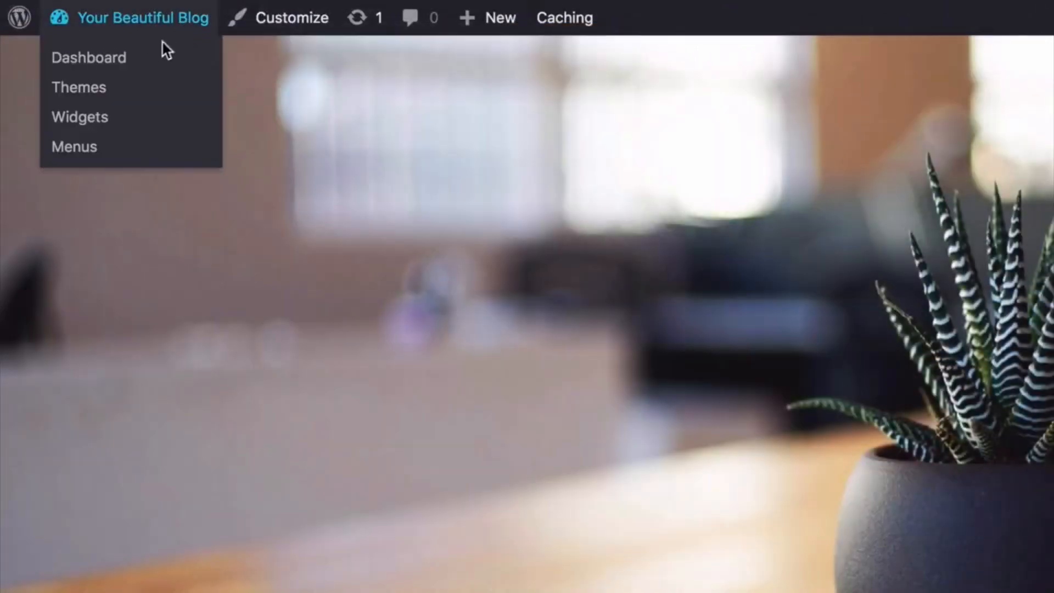
pyautogui.click(126, 65)
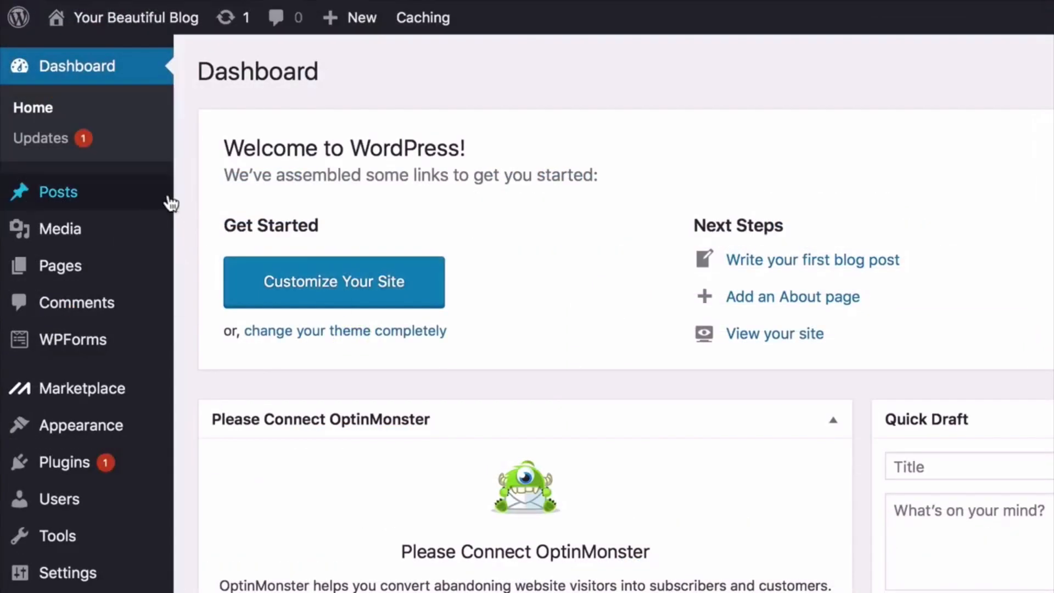
pyautogui.moveTo(158, 202)
pyautogui.click(199, 196)
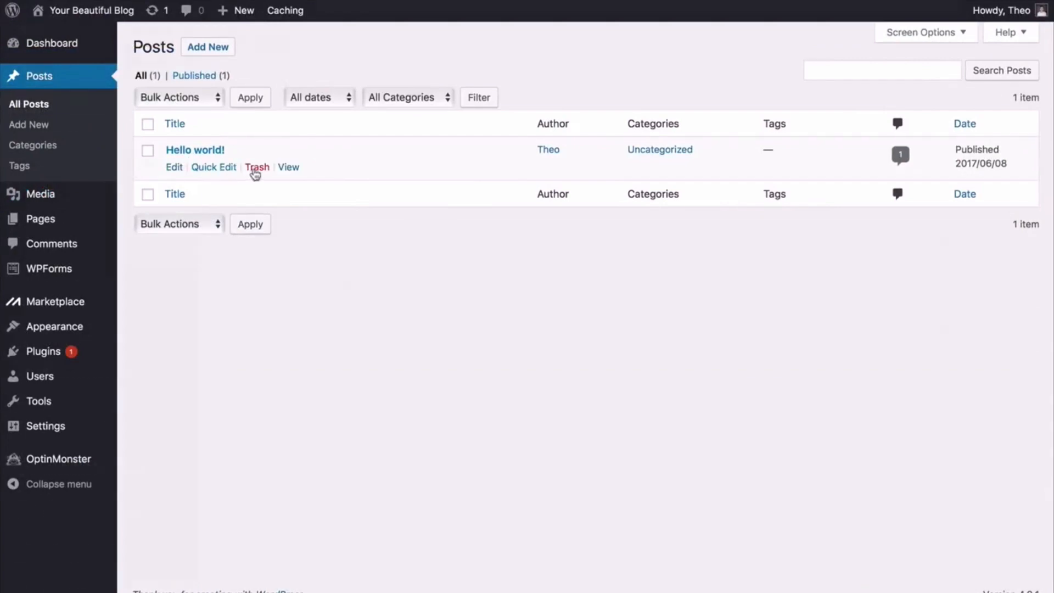
pyautogui.click(254, 169)
# Open the list of all pages and move the default Sample Page to the trash
pyautogui.moveTo(100, 222)
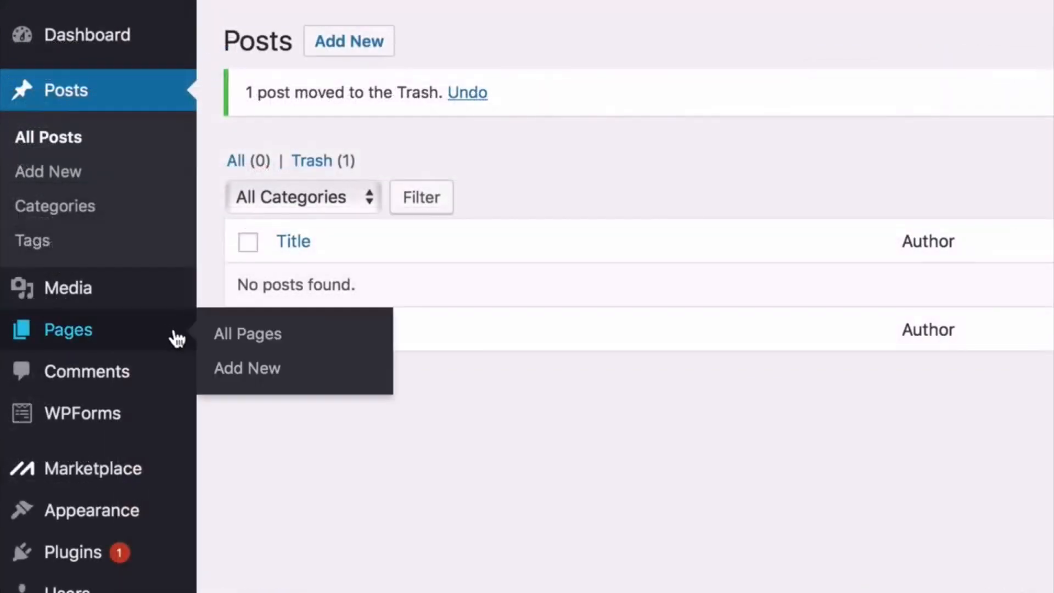
pyautogui.click(241, 341)
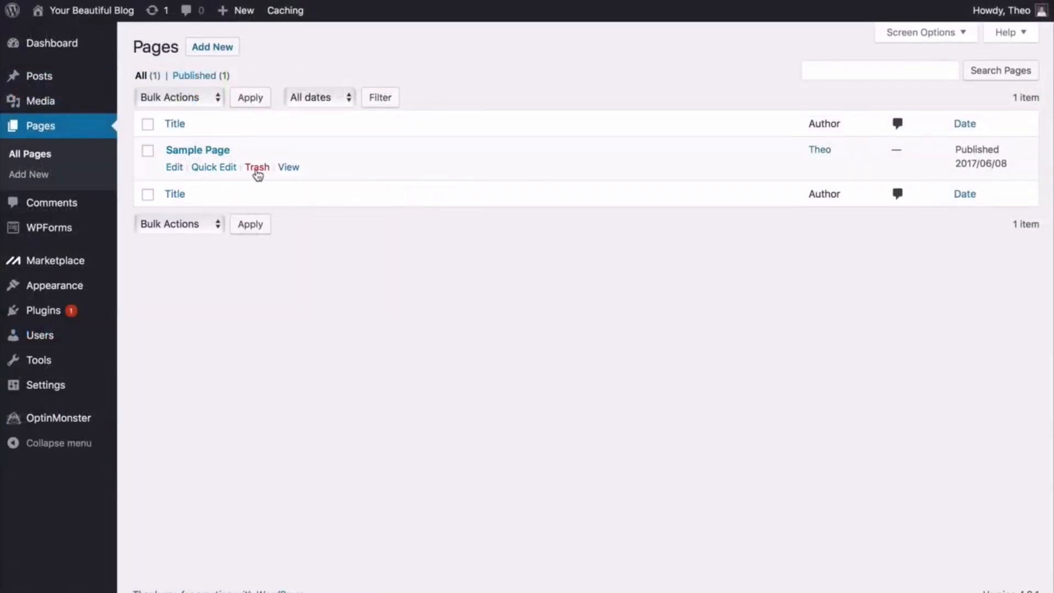
pyautogui.click(257, 168)
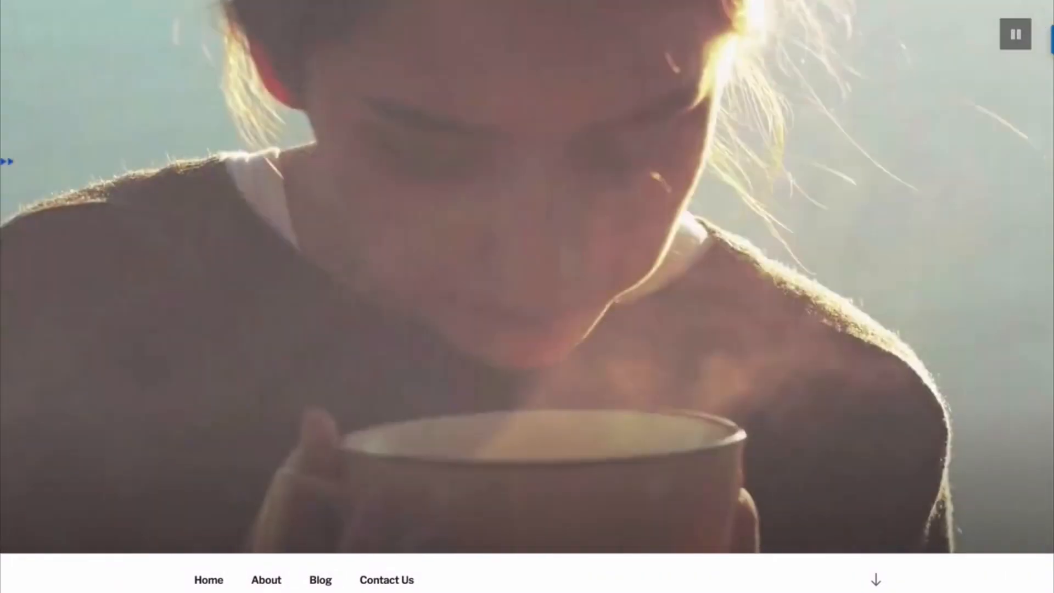
# Study how the example blog's front page alternates text sections with full-width images, from the header through the closing sections
pyautogui.scroll(-6, 527, 297)
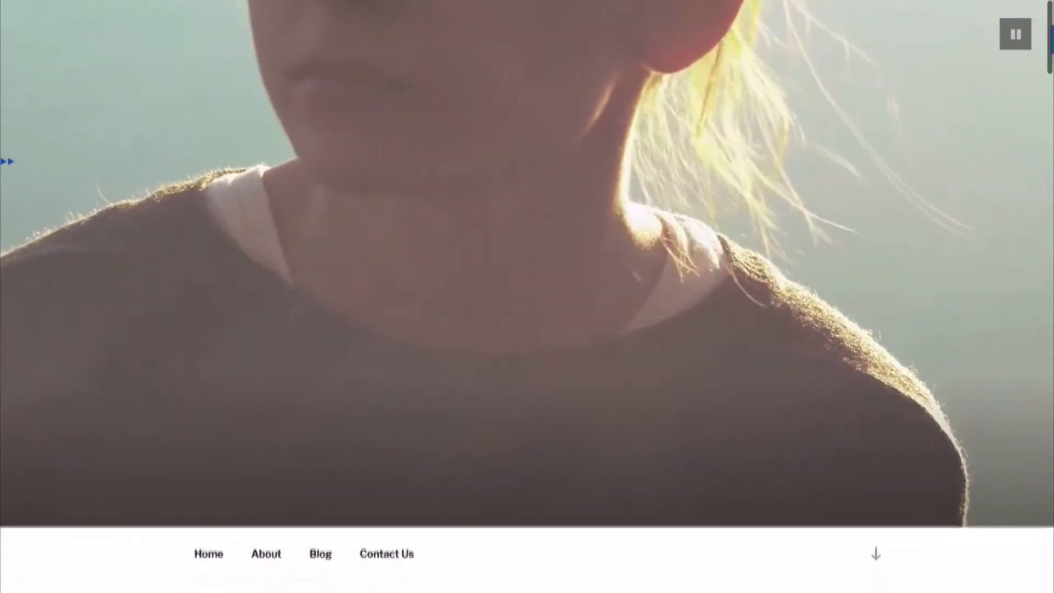
pyautogui.scroll(-6, 527, 296)
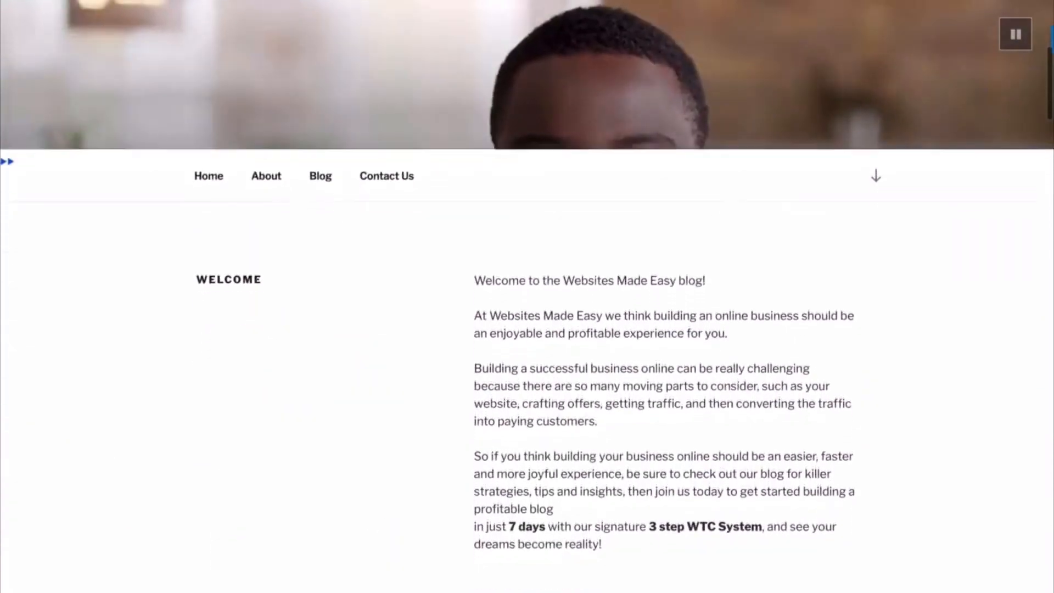
pyautogui.scroll(-6, 527, 296)
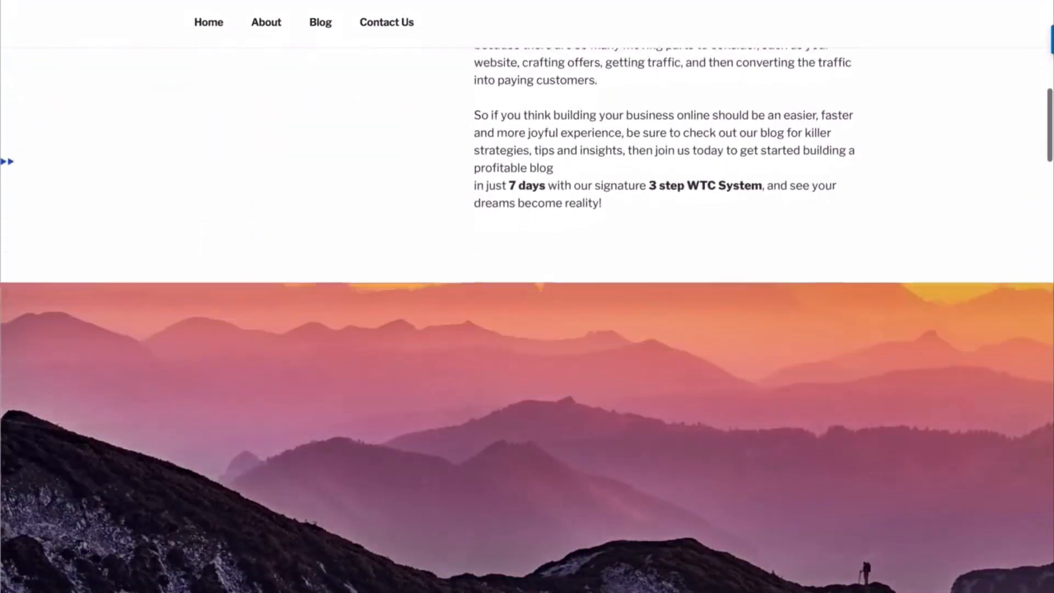
pyautogui.scroll(-15, 527, 297)
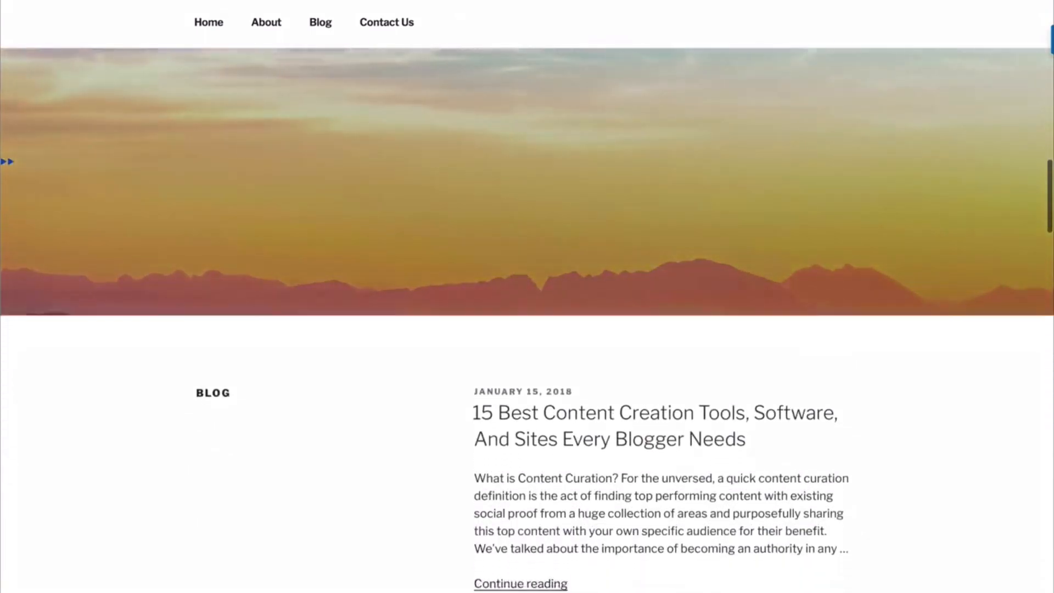
pyautogui.scroll(-4, 528, 297)
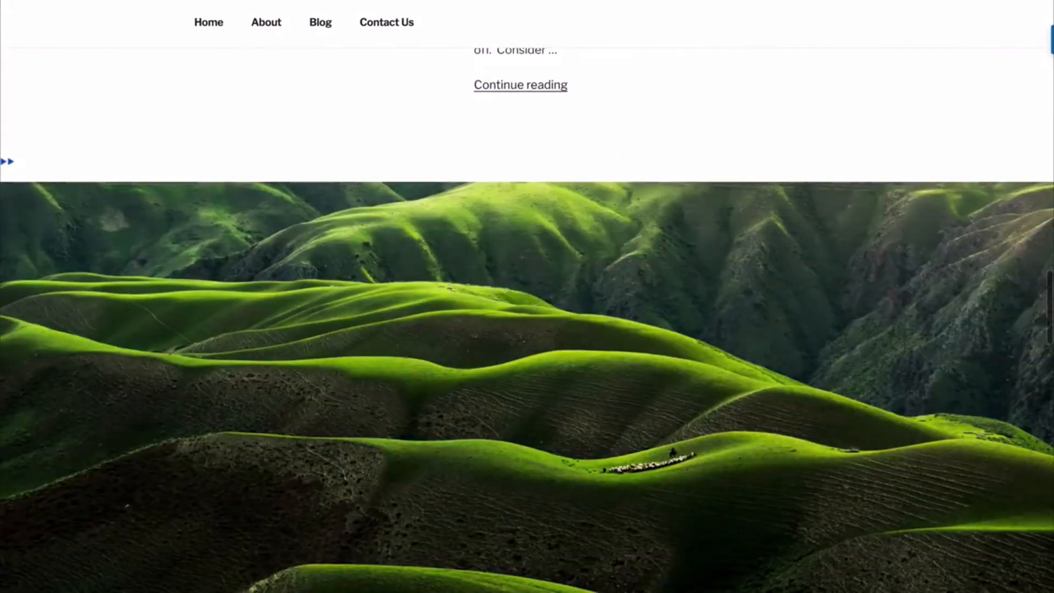
pyautogui.scroll(-10, 527, 297)
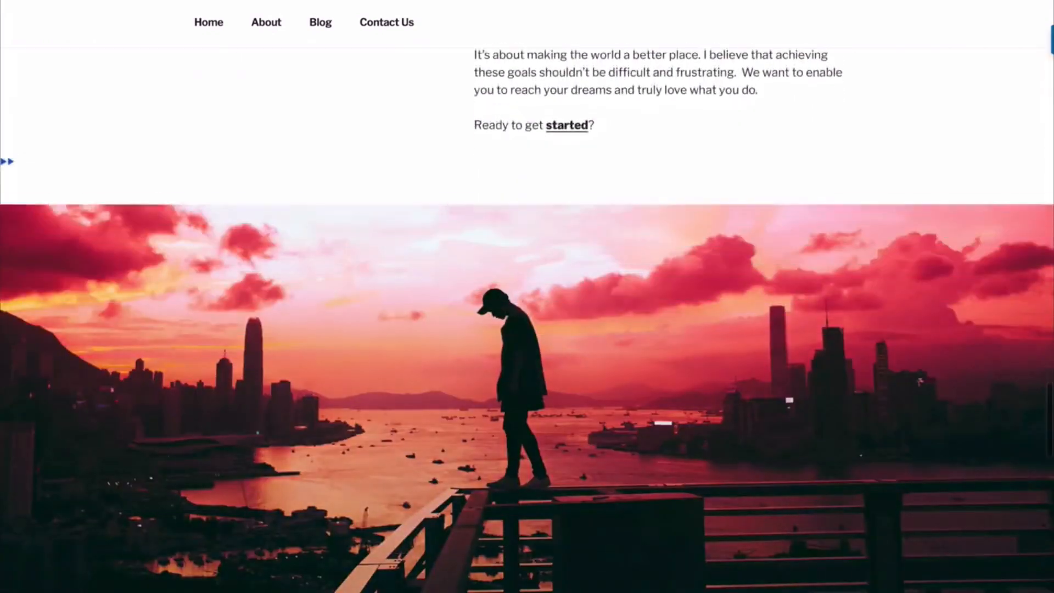
pyautogui.scroll(-2, 528, 296)
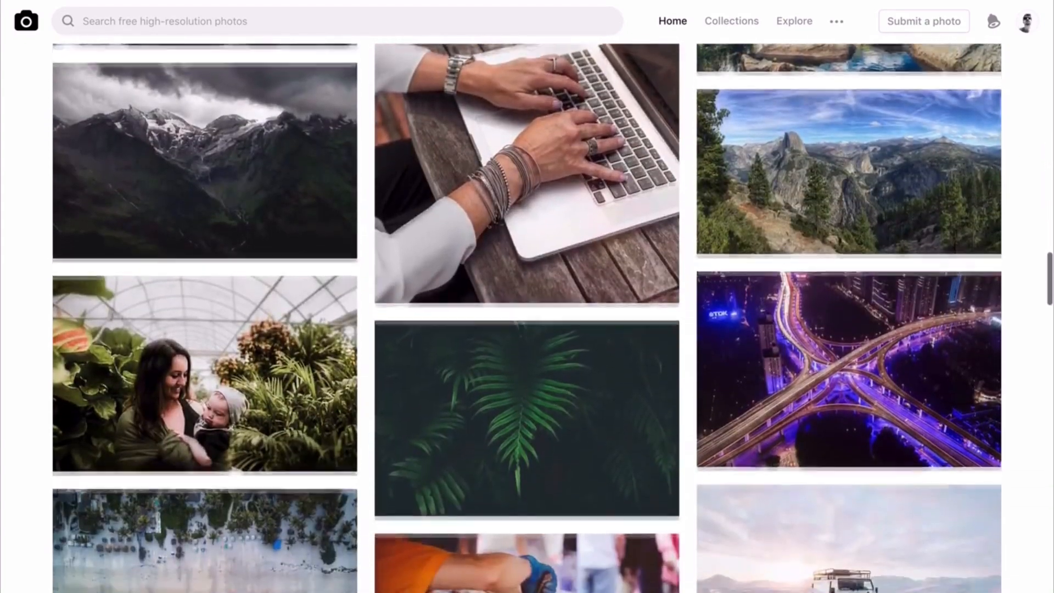
# Browse the free high-resolution photo site and preview Header Video.mp4 from the Image-Pack folder
pyautogui.scroll(-3, 527, 318)
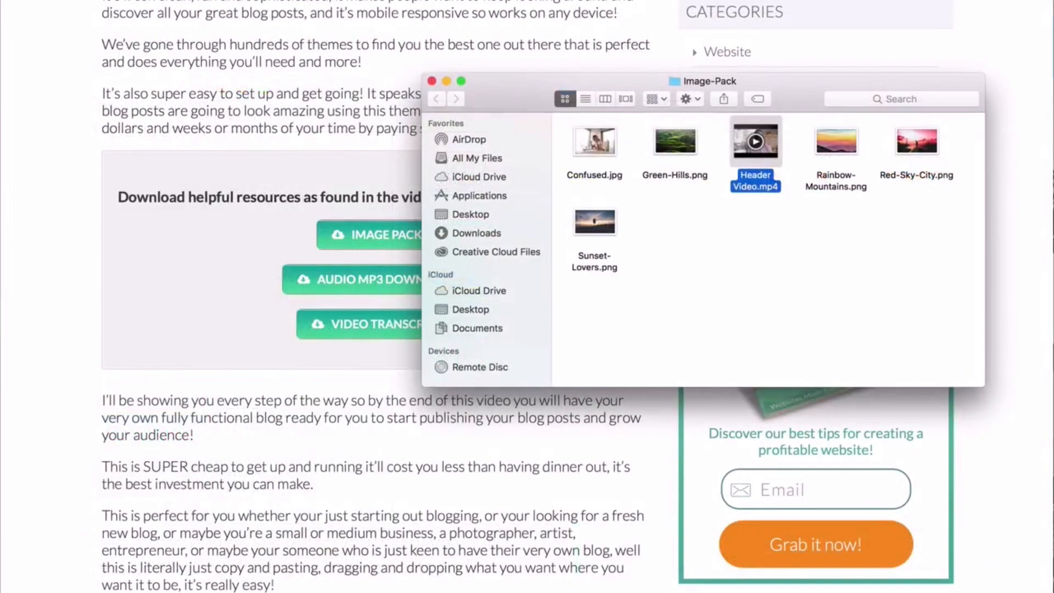
pyautogui.press('space')
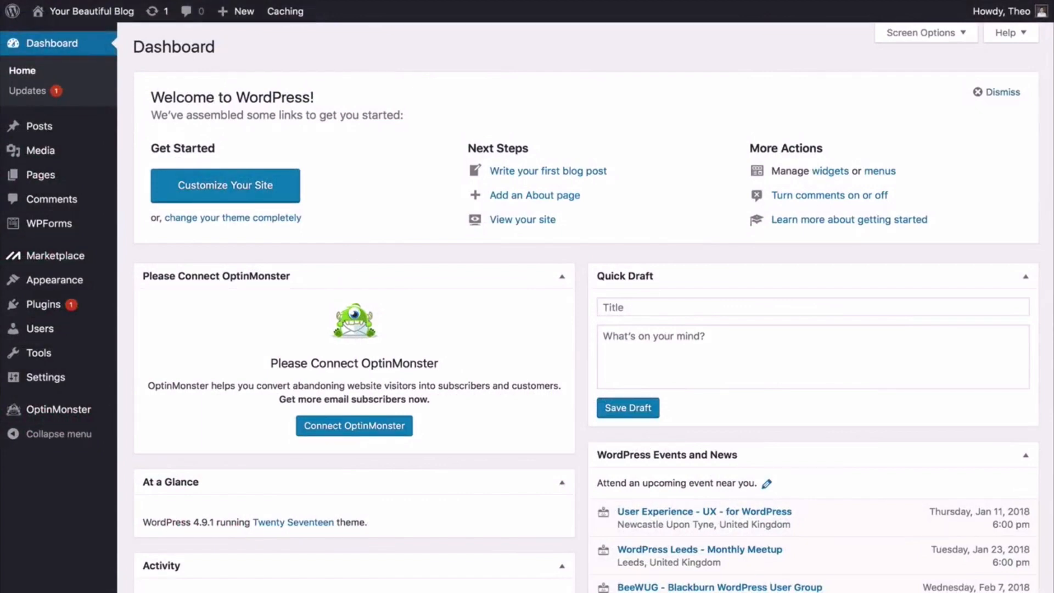
# Create a new page titled "Welcome" using the example blog as reference, and begin its body with "Welcome to the Websites Made Easy blog!"
pyautogui.moveTo(94, 176)
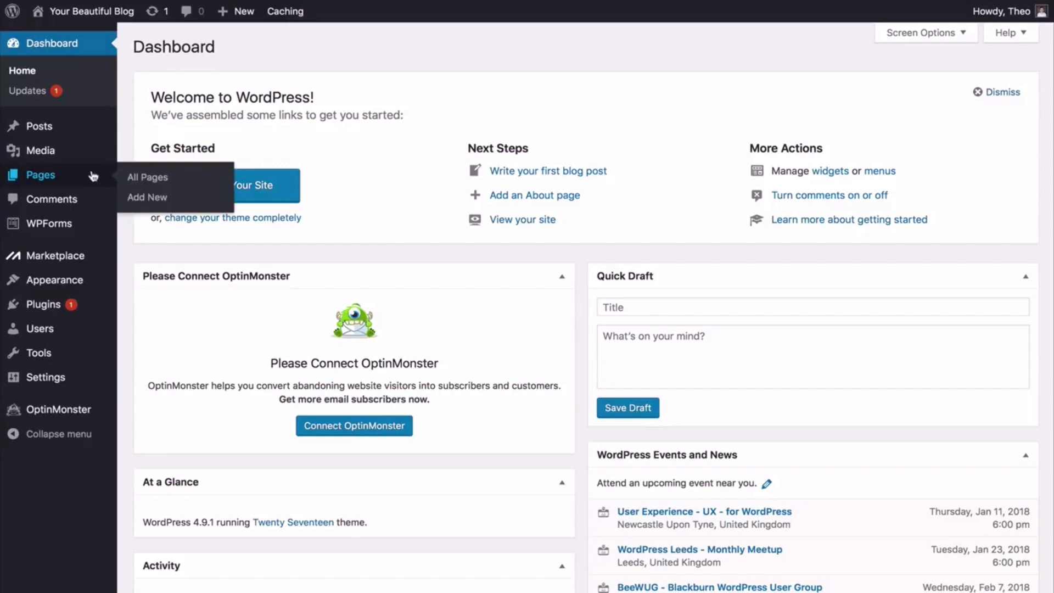
pyautogui.click(141, 199)
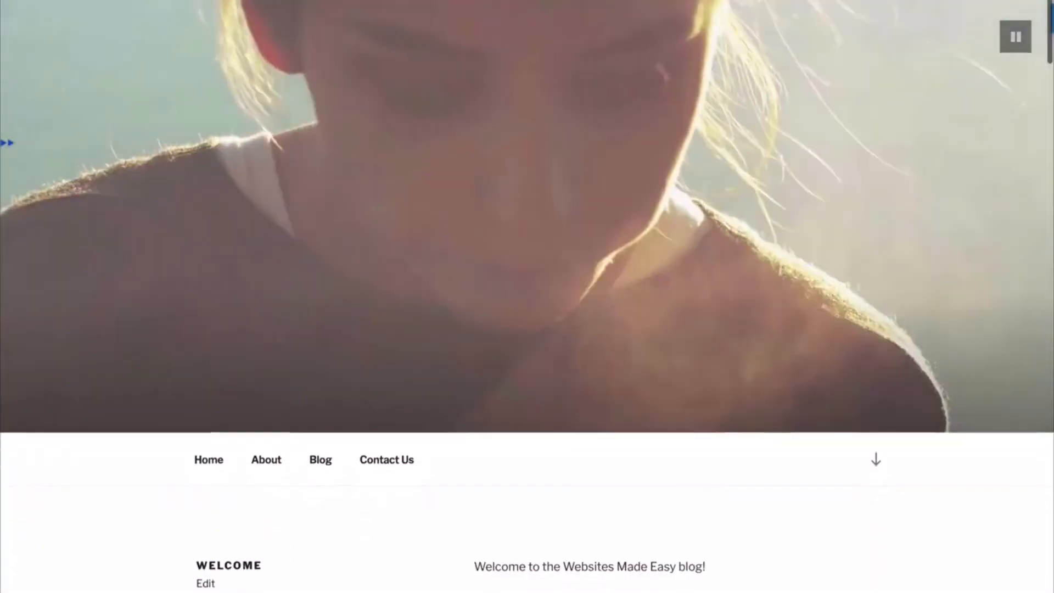
pyautogui.scroll(-5, 527, 297)
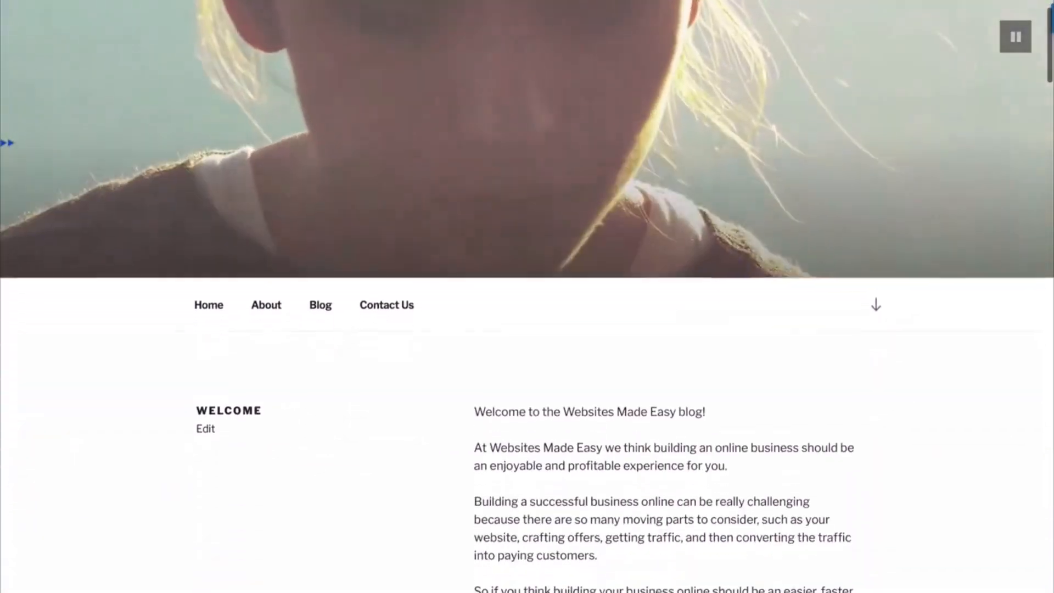
pyautogui.scroll(-2, 528, 297)
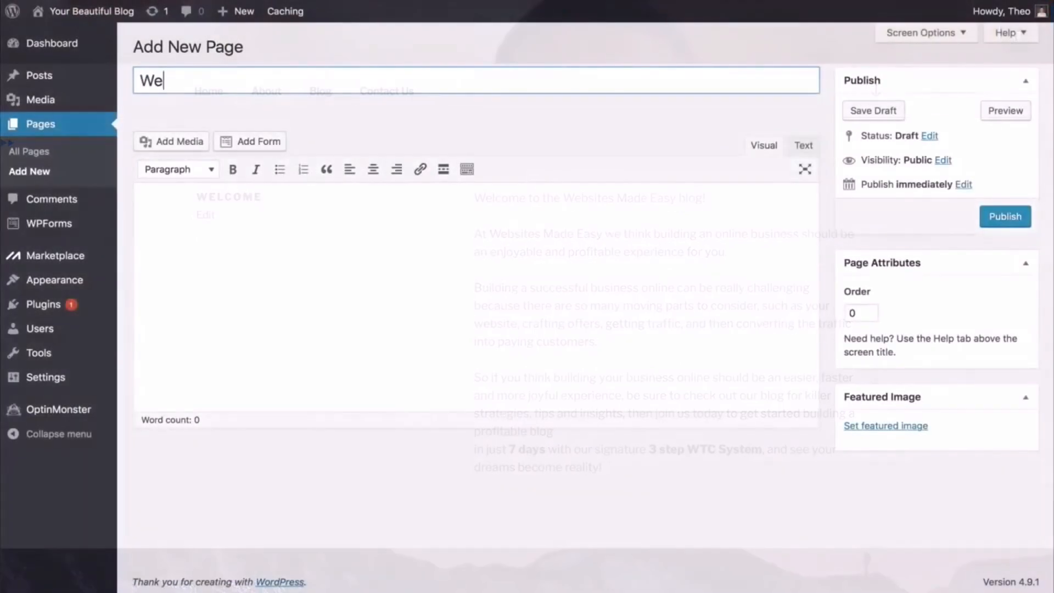
pyautogui.write('lco')
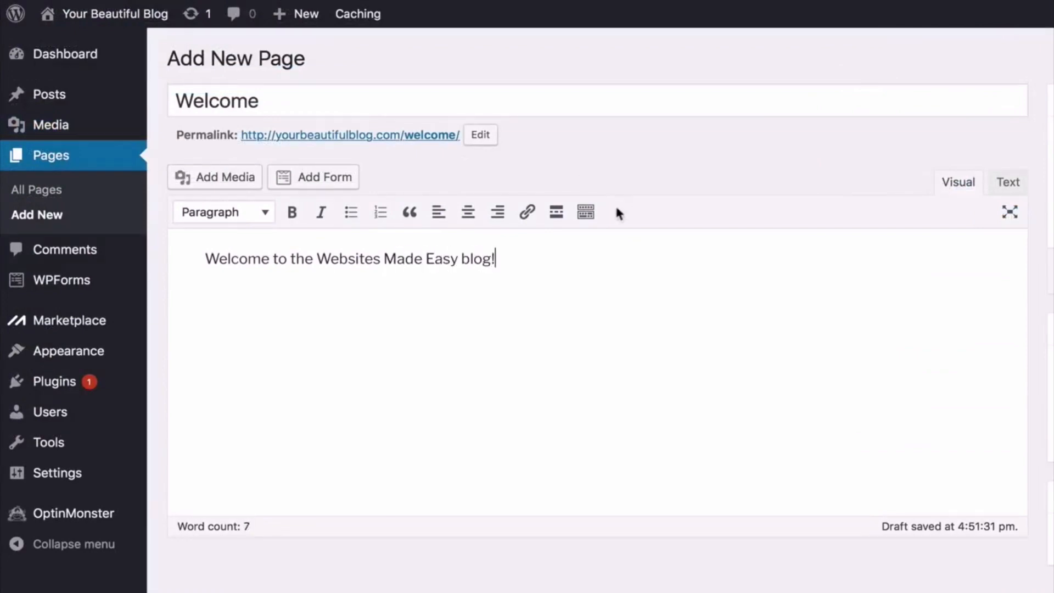
# Show the editor's additional formatting tools and complete the welcome text with "7 days" and "3 step WTC System" in bold
pyautogui.click(587, 215)
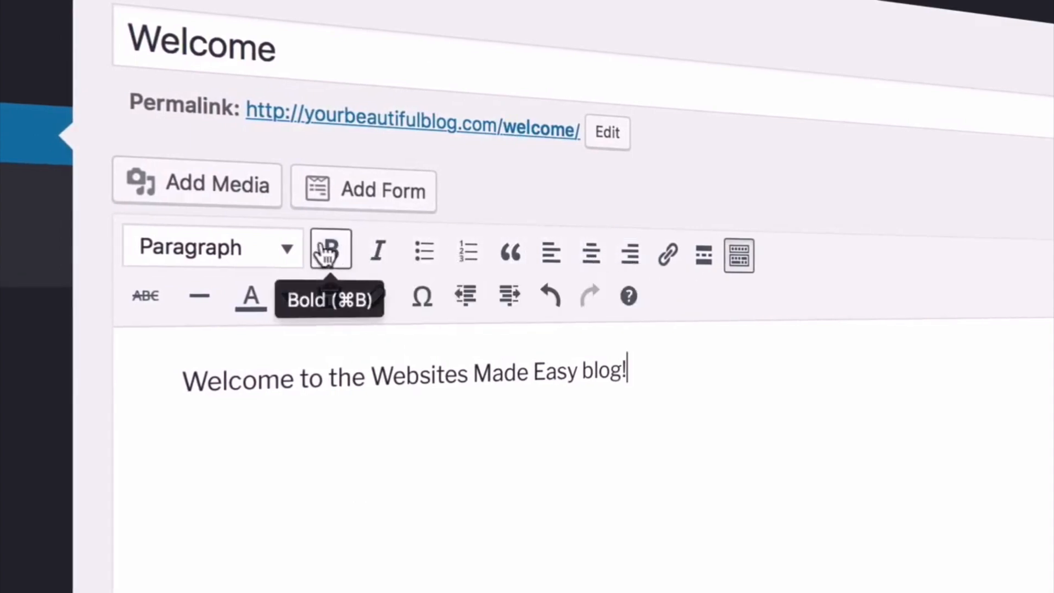
pyautogui.click(294, 250)
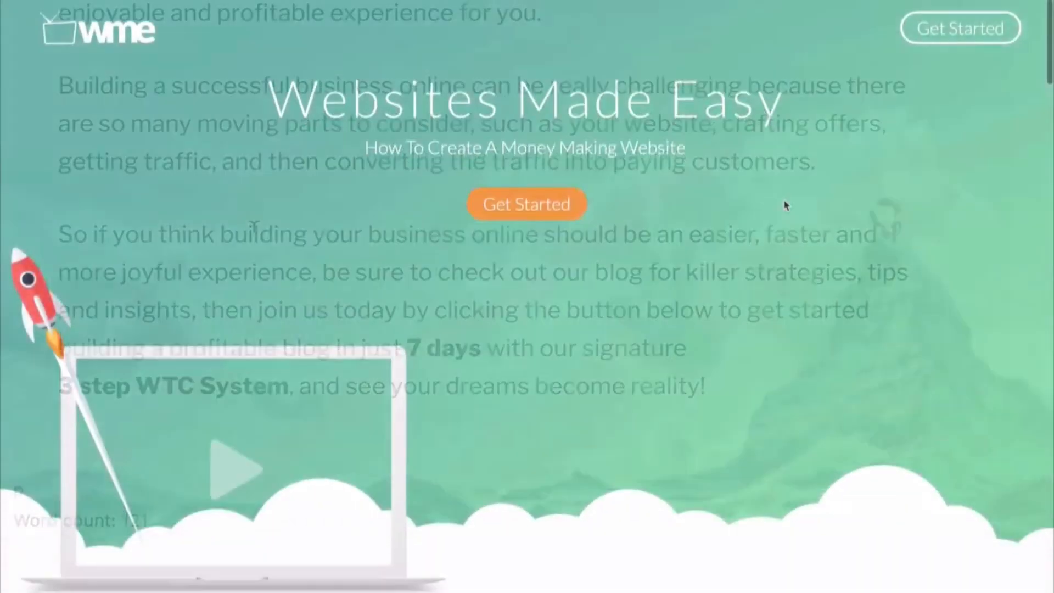
# Look through the Websites Made Easy landing page and publish the Welcome page
pyautogui.scroll(-8, 785, 205)
pyautogui.scroll(-7, 784, 202)
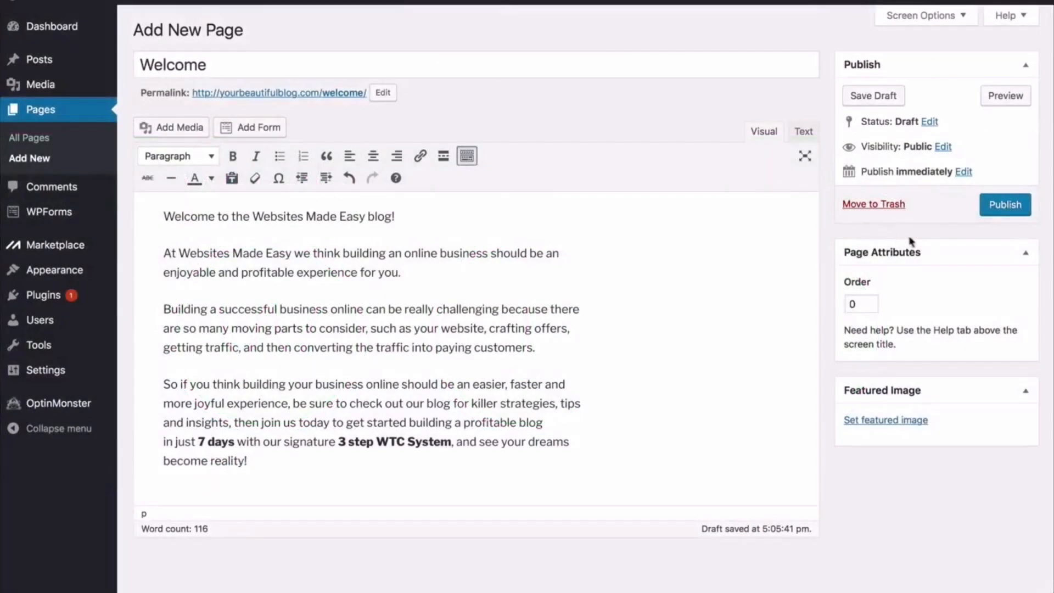
pyautogui.click(1004, 214)
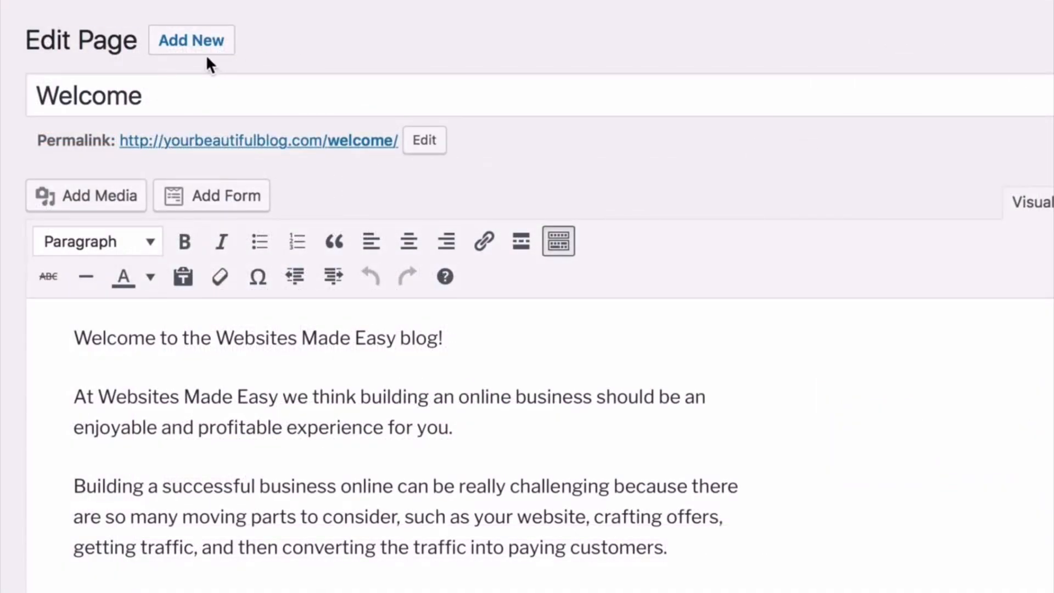
# Create and publish a new page titled "Blog" with the sunset mountain photo from the Images folder as its featured image
pyautogui.click(192, 41)
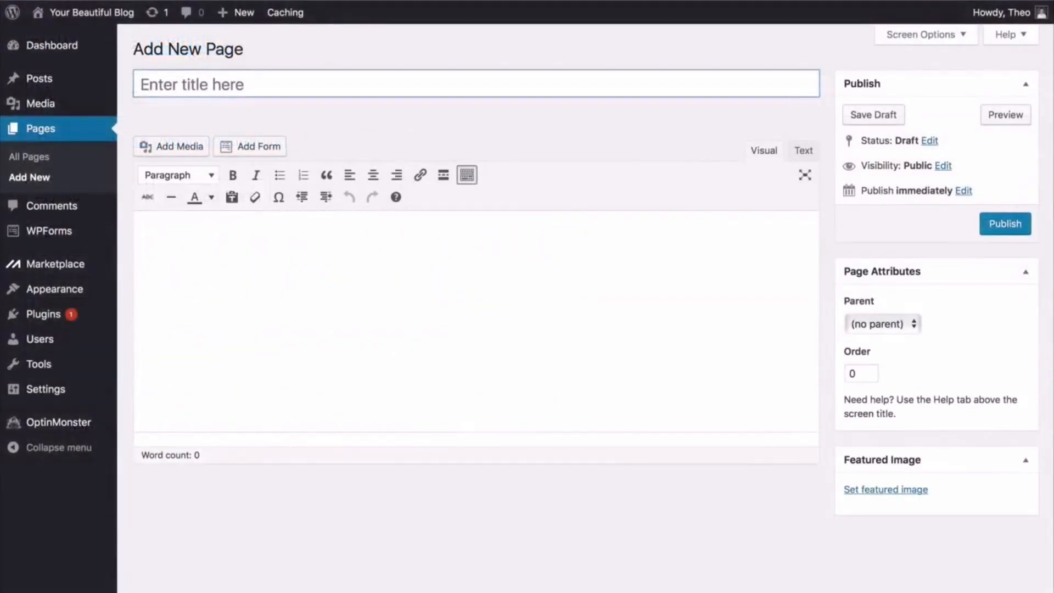
pyautogui.write('B')
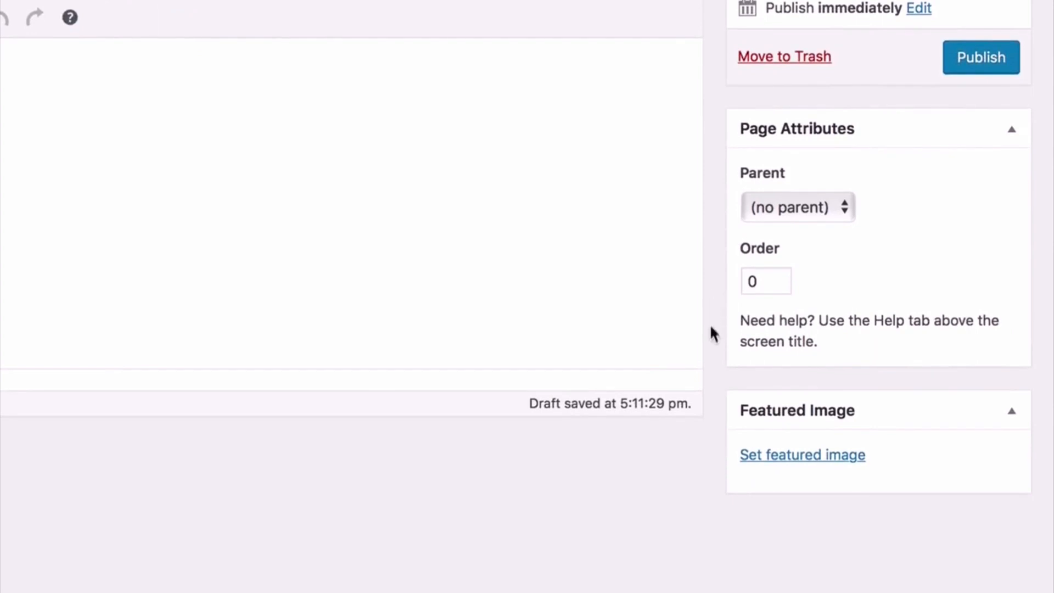
pyautogui.click(797, 456)
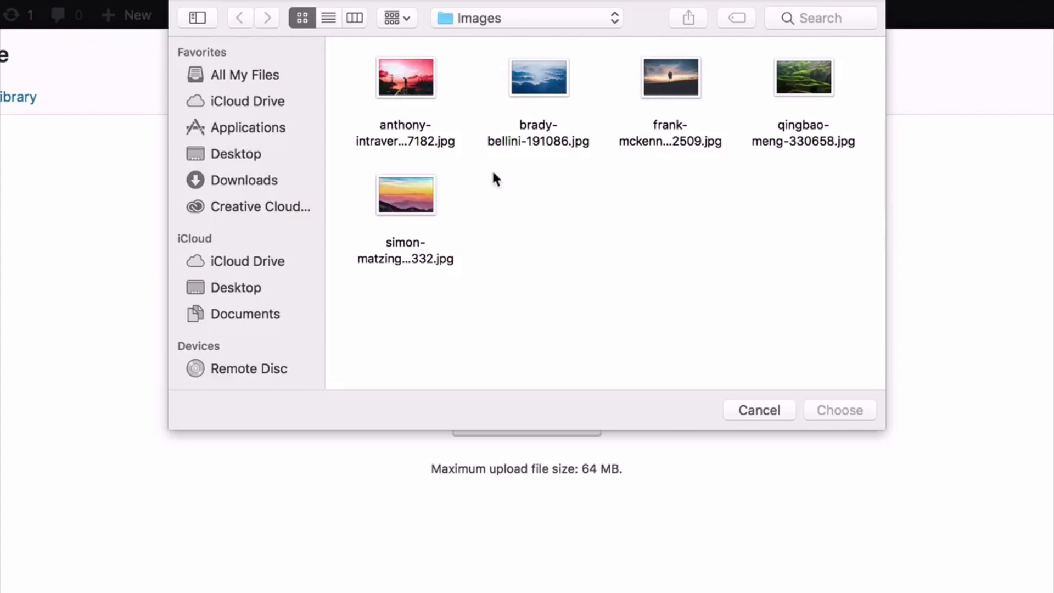
pyautogui.click(431, 198)
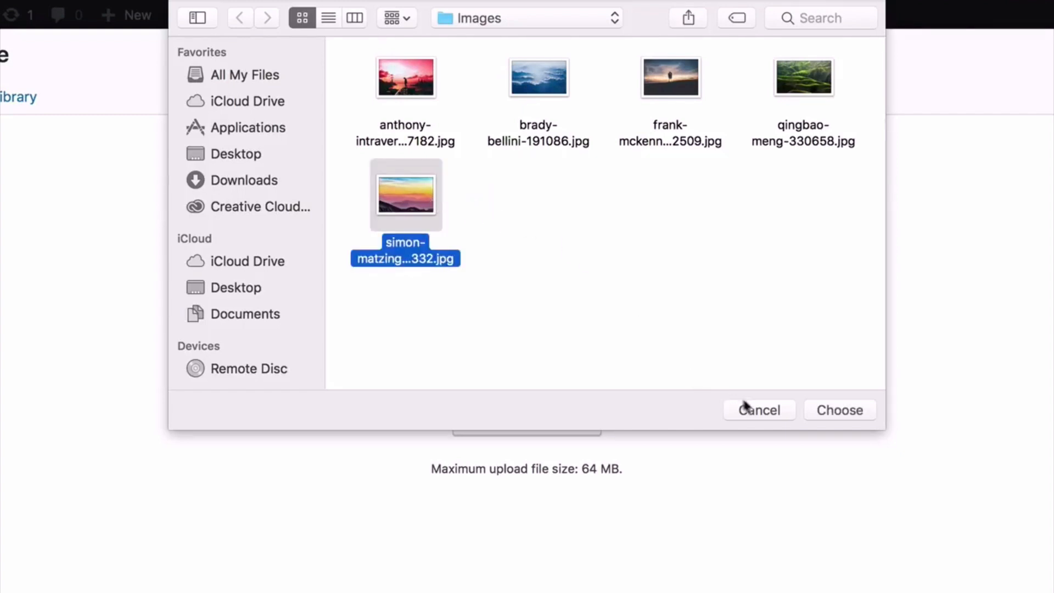
pyautogui.click(838, 411)
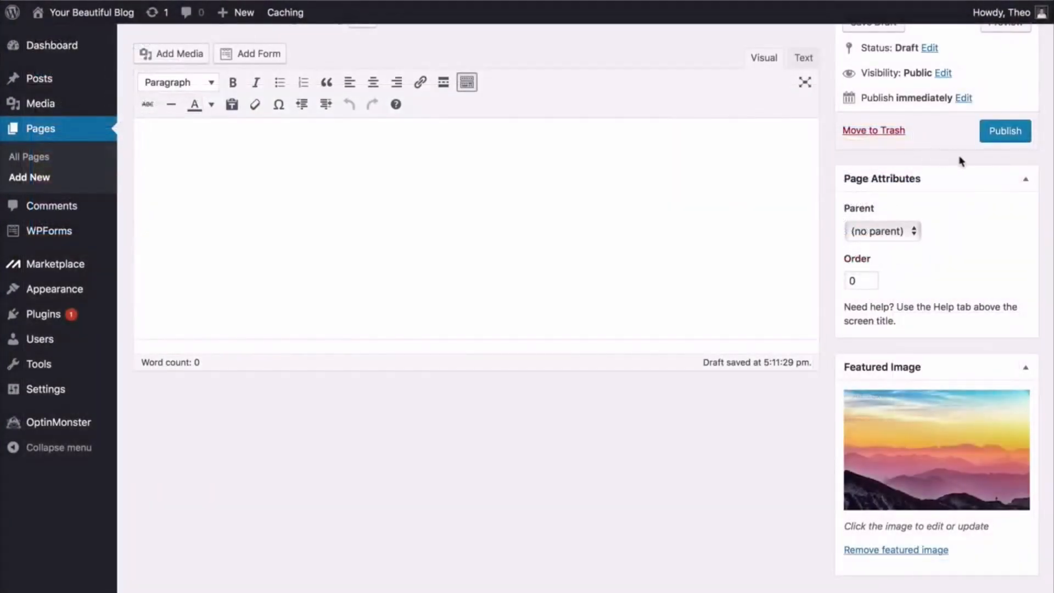
pyautogui.click(1001, 135)
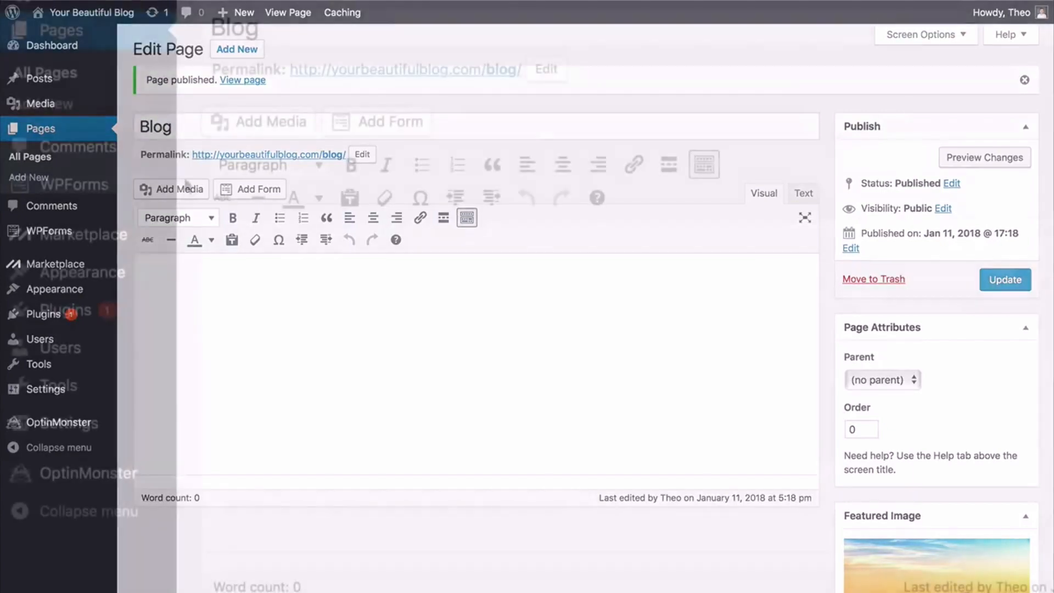
# In the theme customizer, set the homepage to a static page with Welcome as homepage and Blog as posts page, and publish it
pyautogui.moveTo(106, 292)
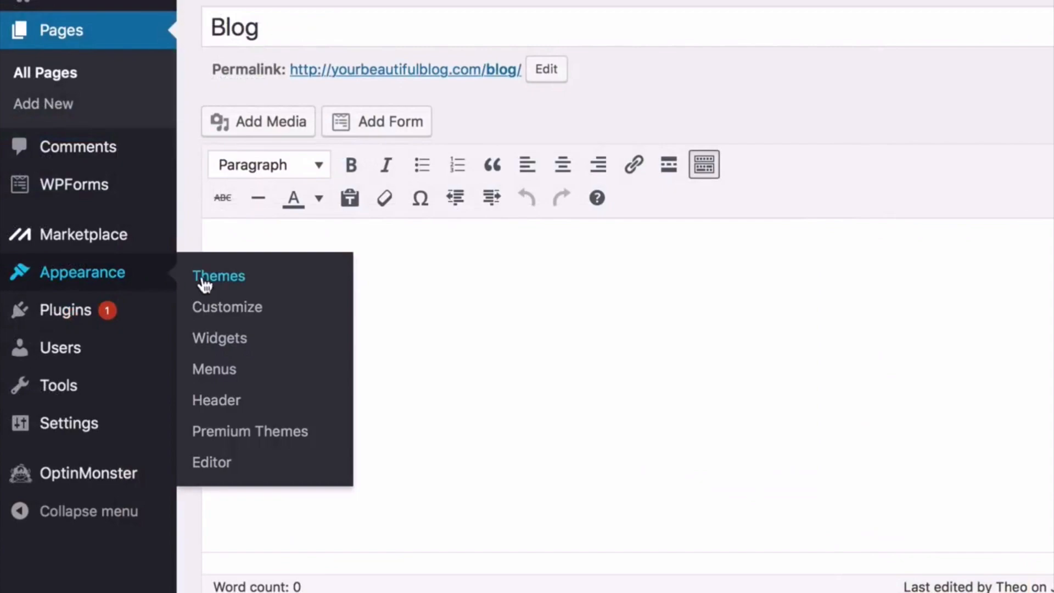
pyautogui.click(227, 310)
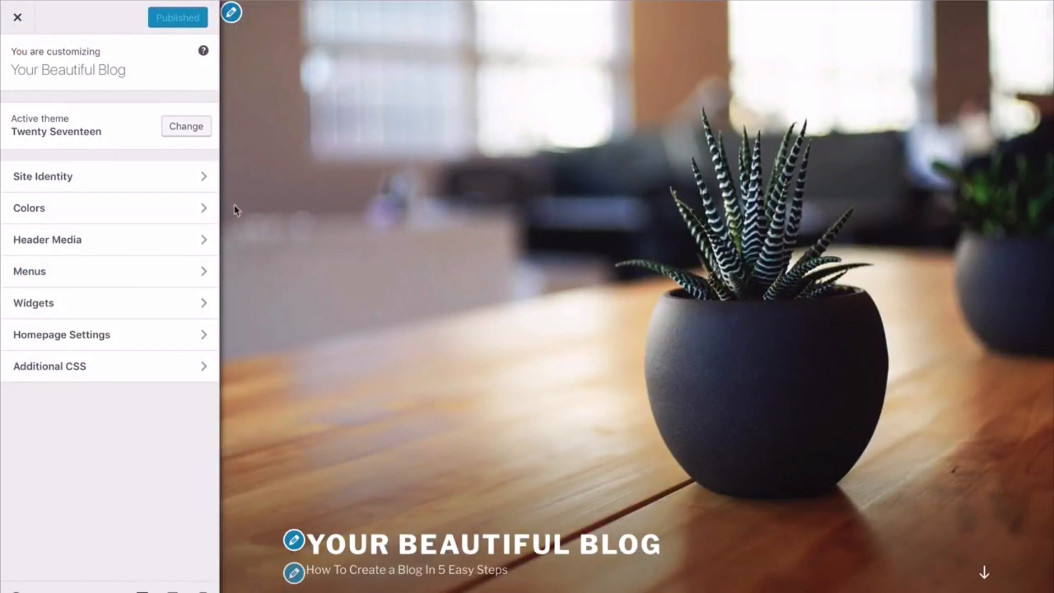
pyautogui.click(205, 338)
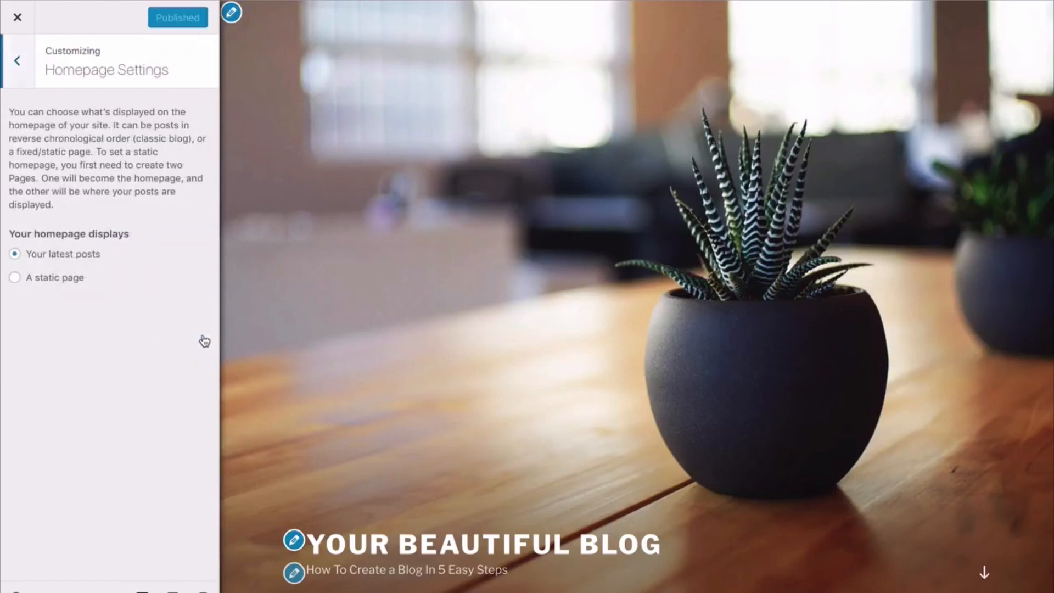
pyautogui.click(16, 278)
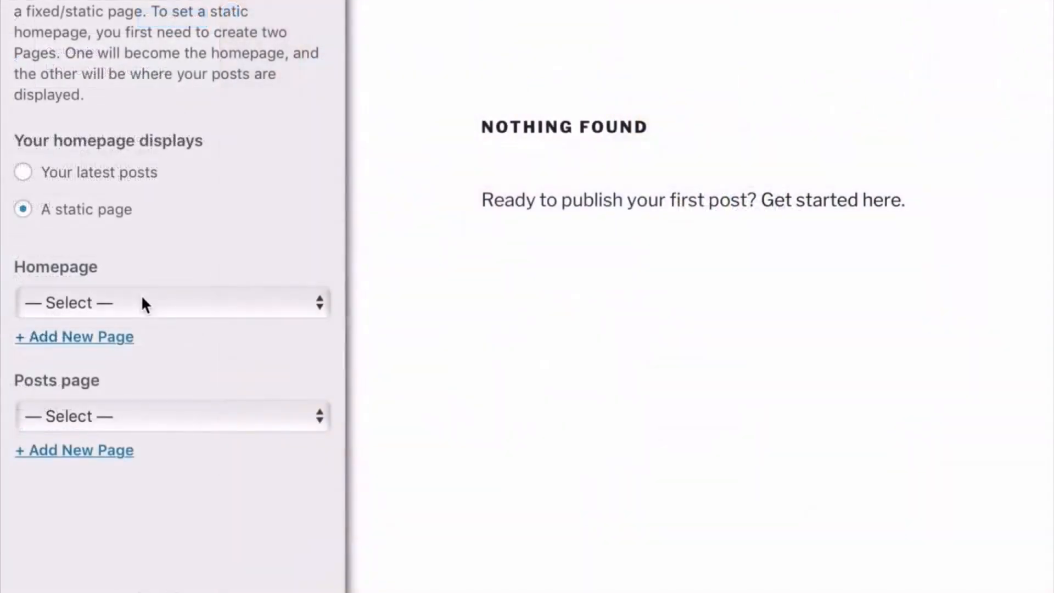
pyautogui.click(143, 300)
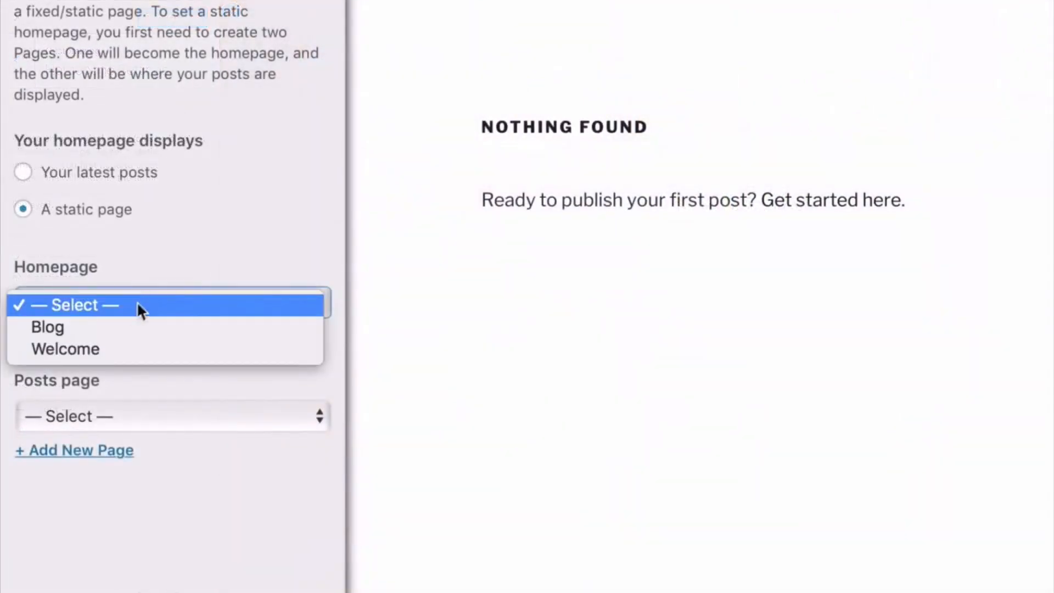
pyautogui.click(109, 349)
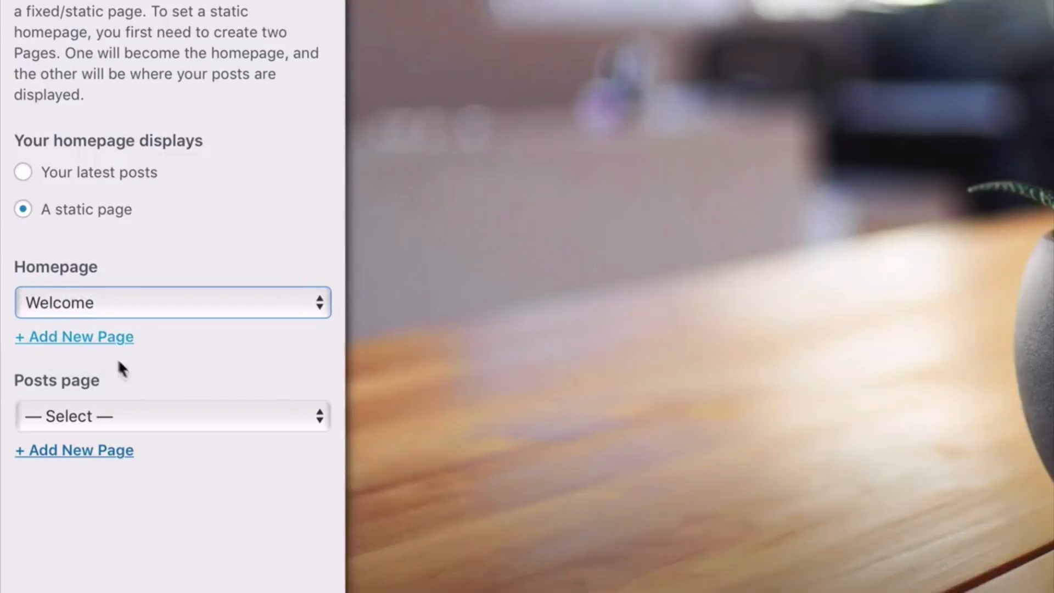
pyautogui.click(169, 410)
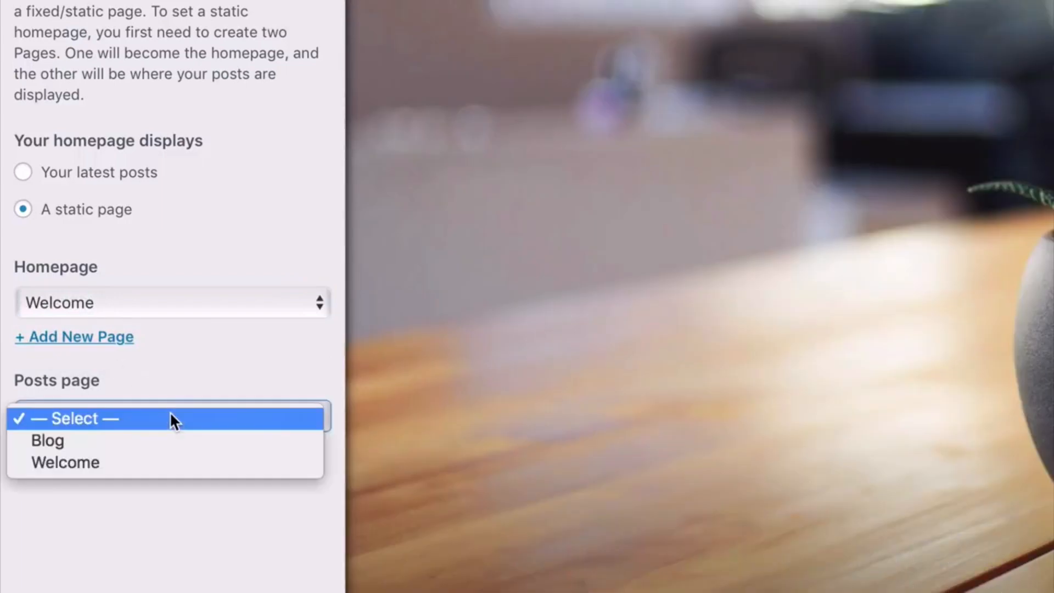
pyautogui.click(129, 439)
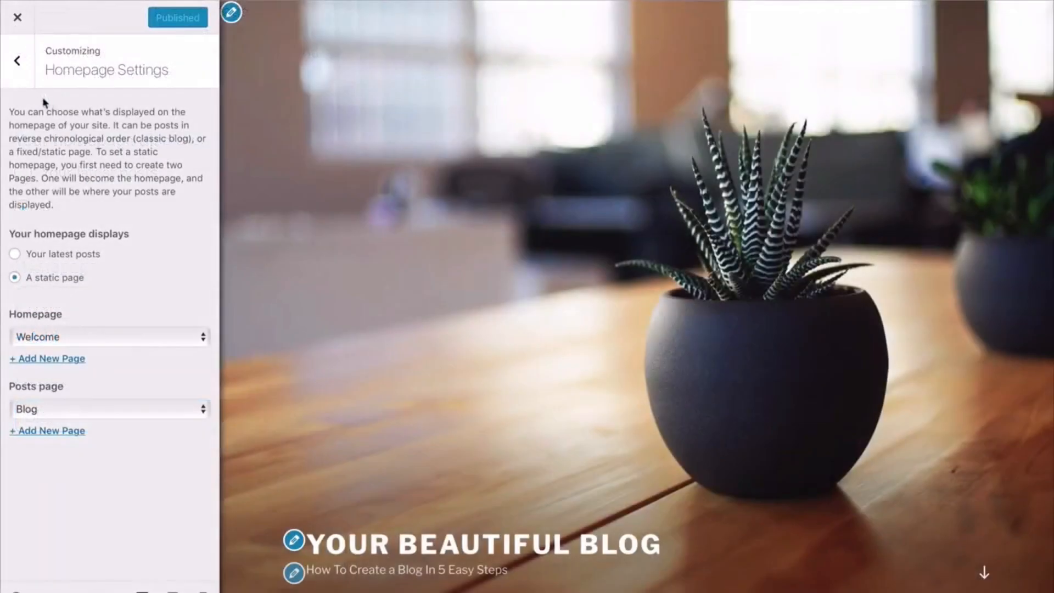
# Set the theme's Front Page Section 1 content to the Blog page and publish the change
pyautogui.click(19, 65)
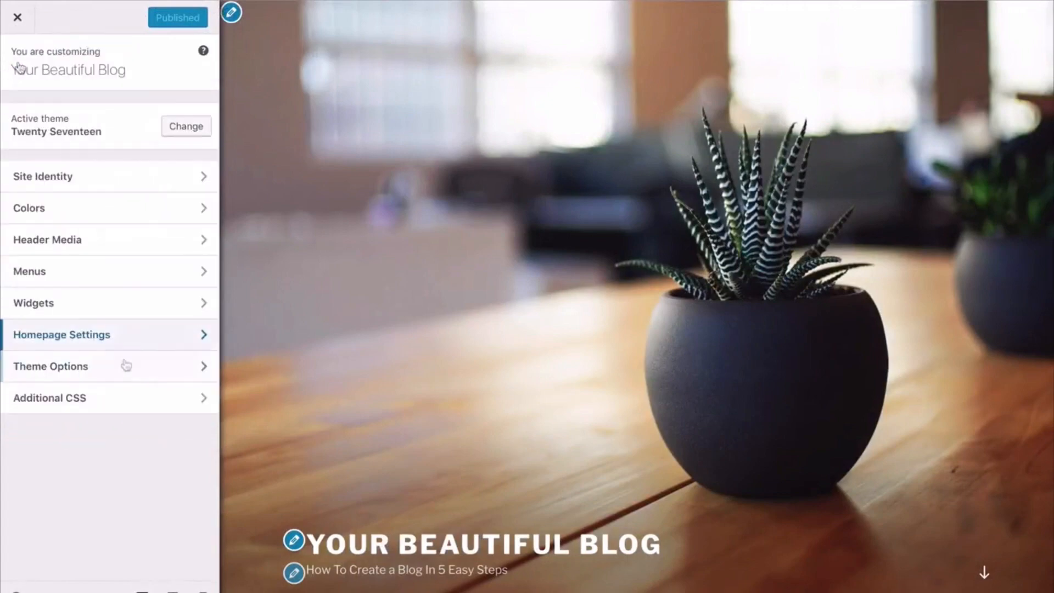
pyautogui.click(84, 373)
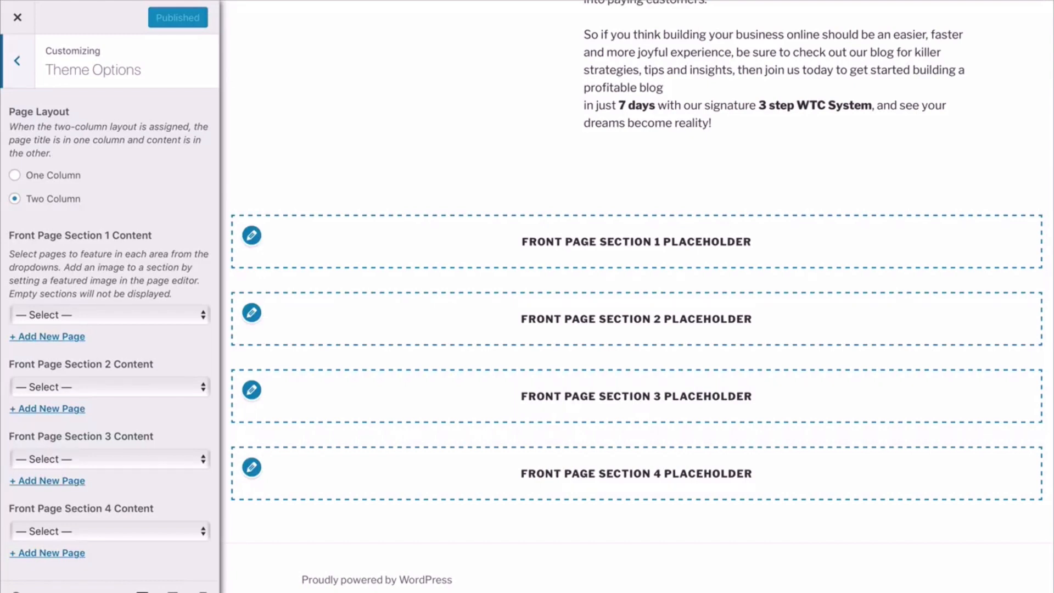
pyautogui.click(160, 316)
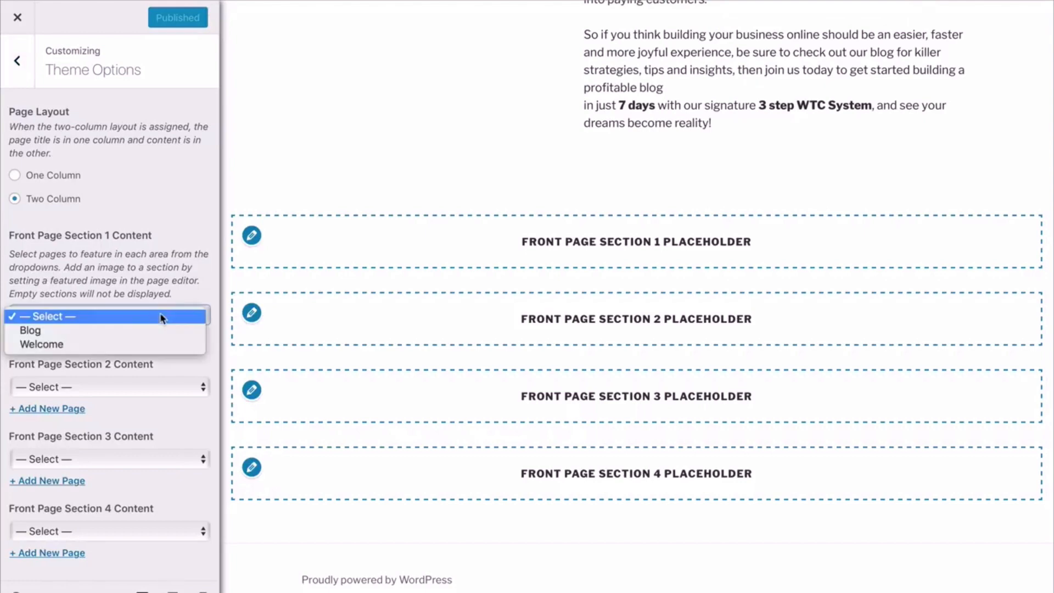
pyautogui.click(123, 331)
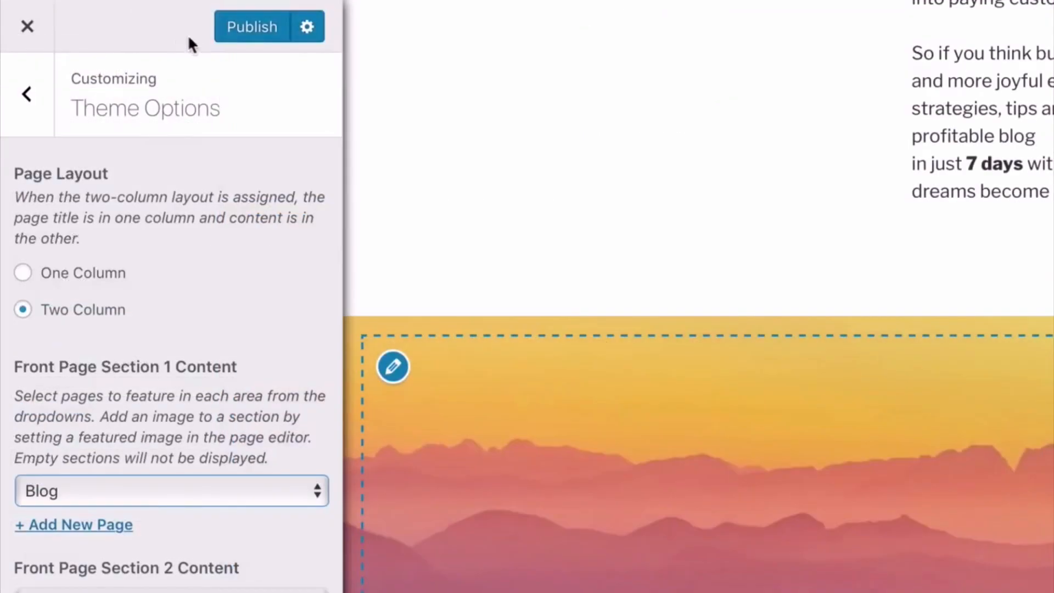
pyautogui.click(242, 32)
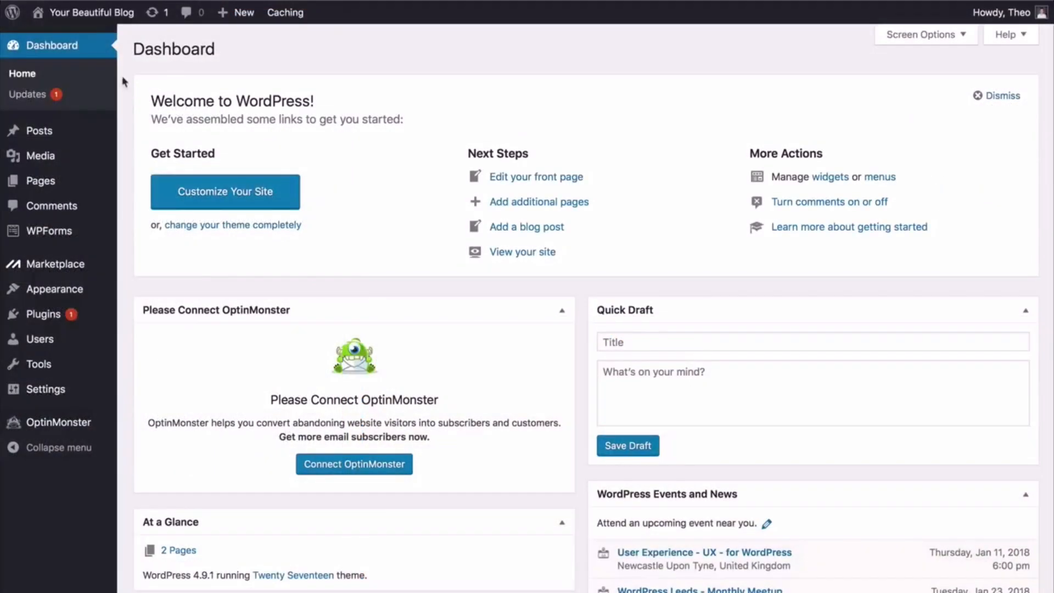
# Visit the live site and look through its homepage, checking the header, the Welcome text and the Blog section with its featured image
pyautogui.moveTo(123, 23)
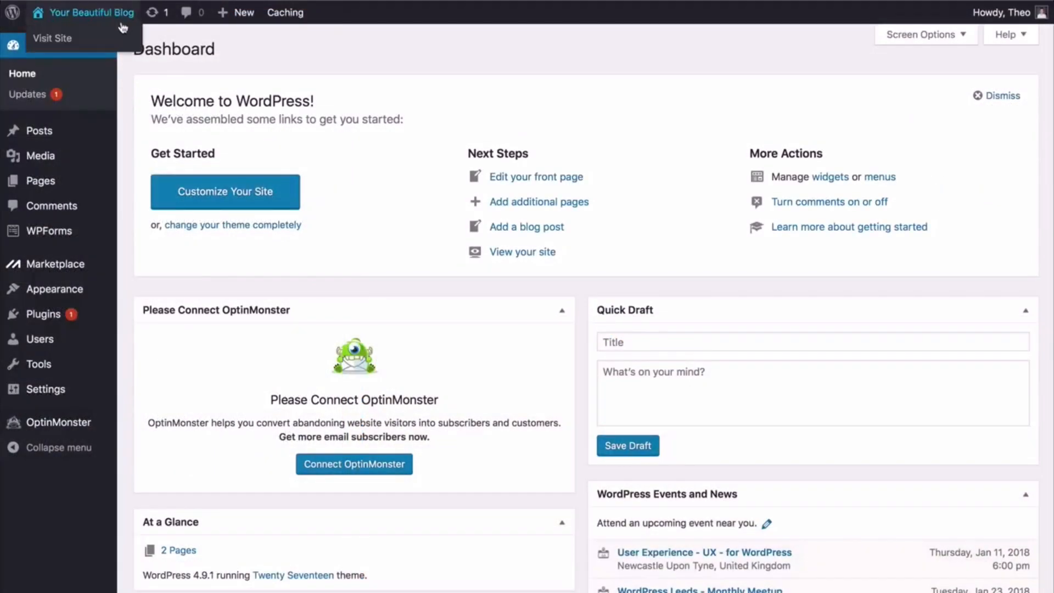
pyautogui.click(87, 39)
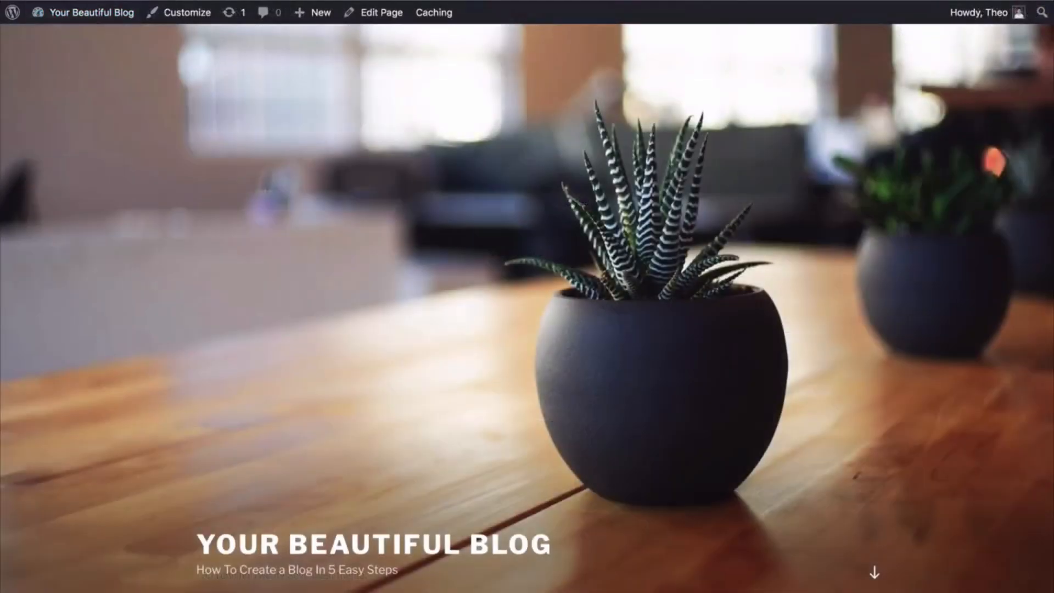
pyautogui.scroll(-5, 527, 296)
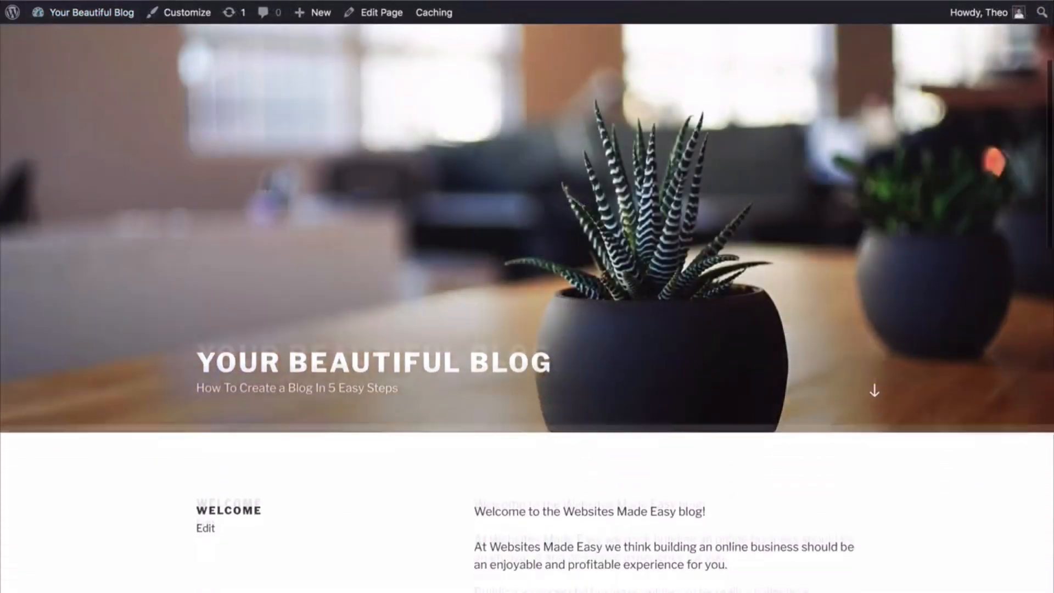
pyautogui.scroll(-3, 527, 308)
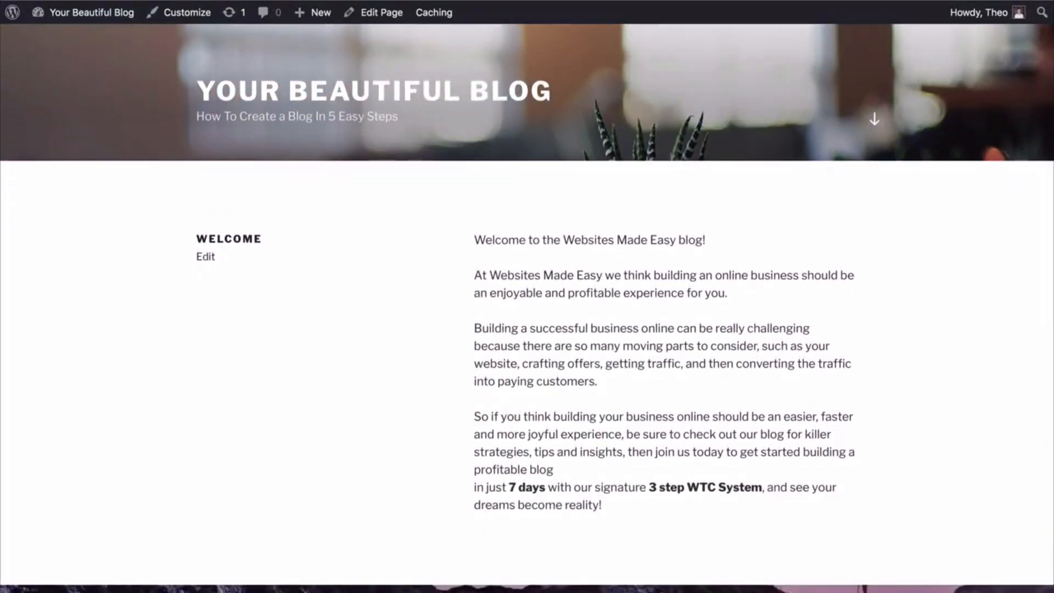
pyautogui.scroll(-5, 528, 307)
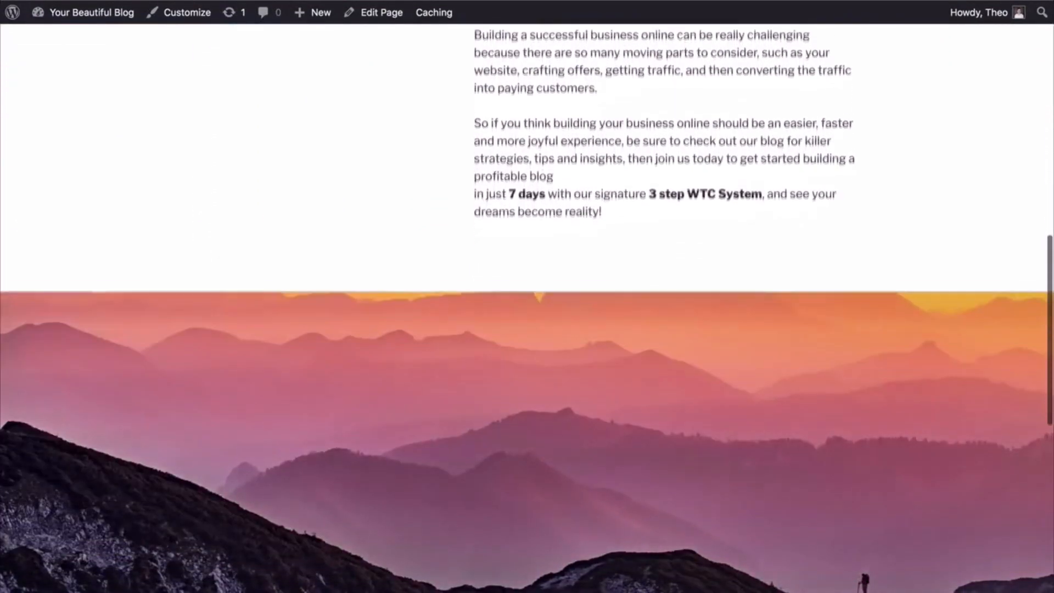
pyautogui.scroll(-3, 527, 307)
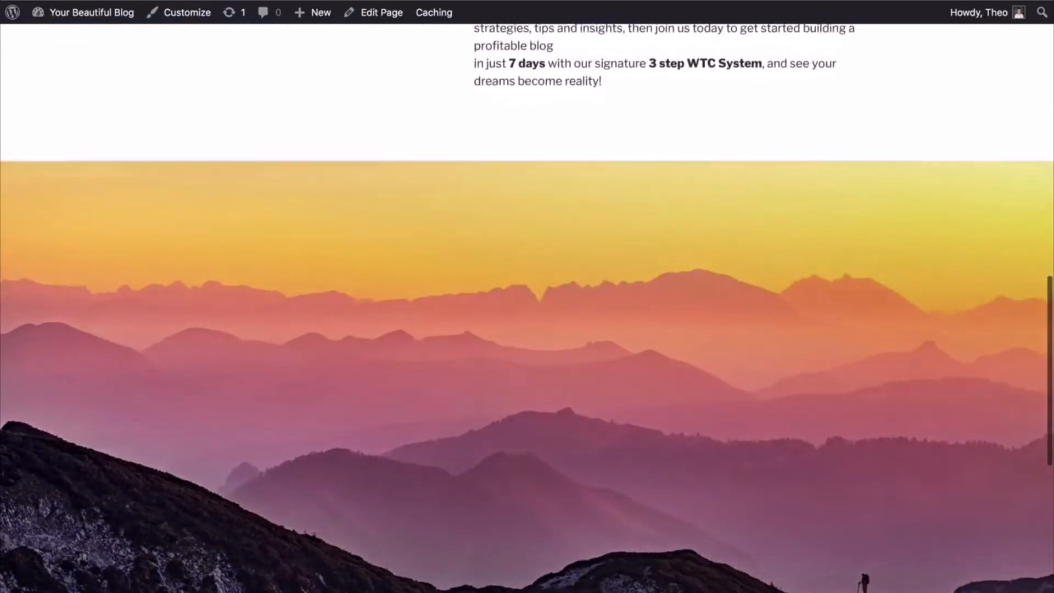
pyautogui.scroll(-4, 528, 308)
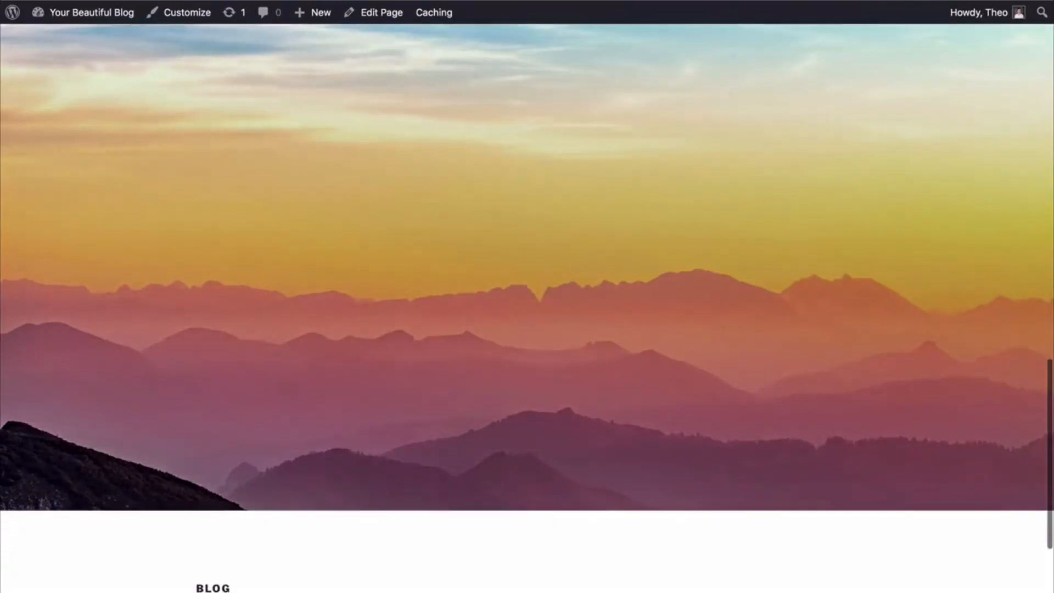
pyautogui.scroll(-4, 528, 307)
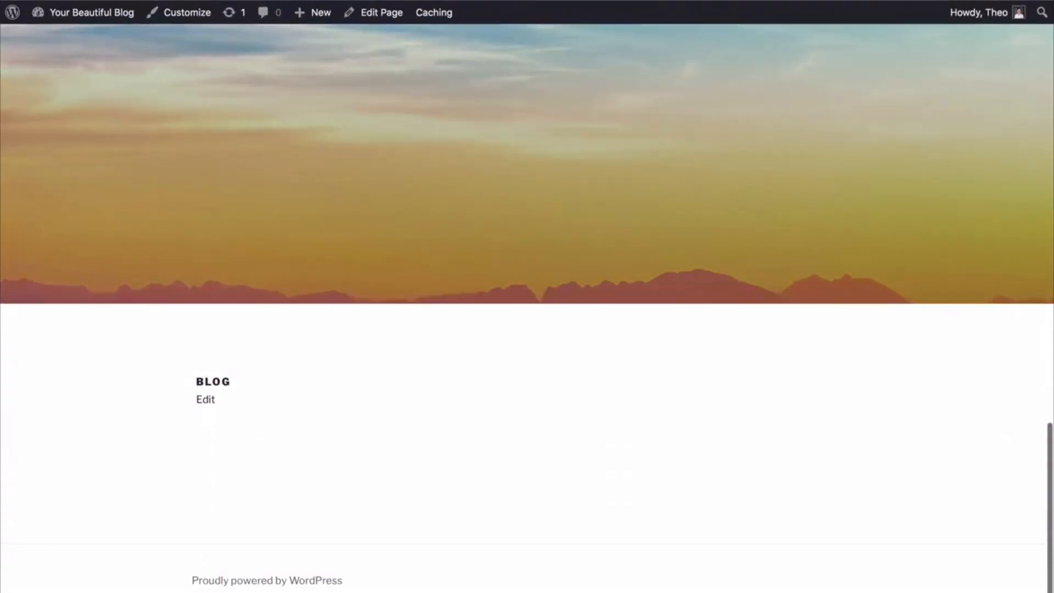
pyautogui.scroll(5, 527, 308)
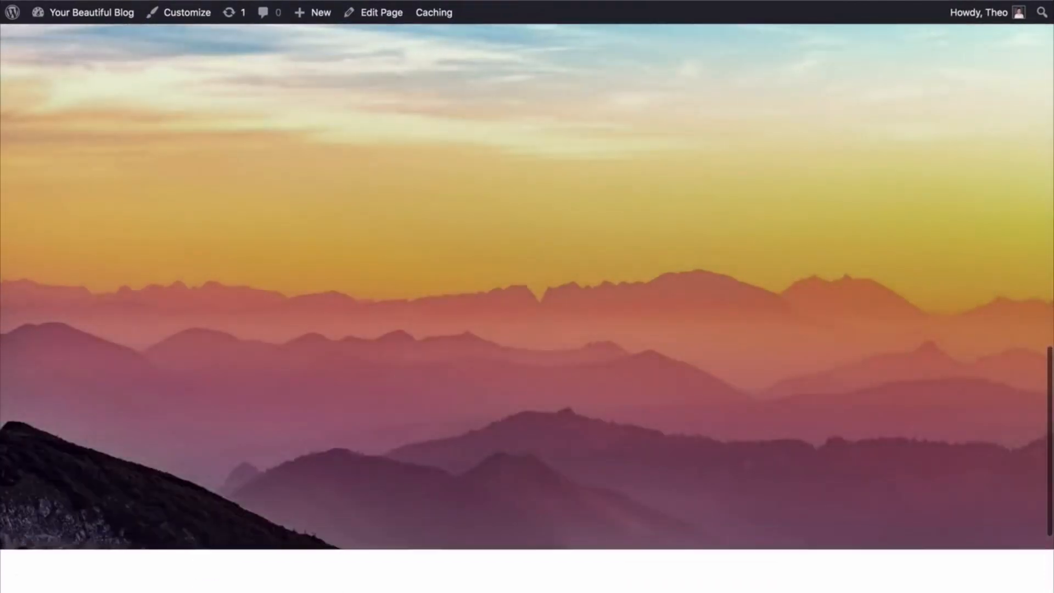
pyautogui.scroll(-2, 527, 307)
pyautogui.scroll(7, 527, 308)
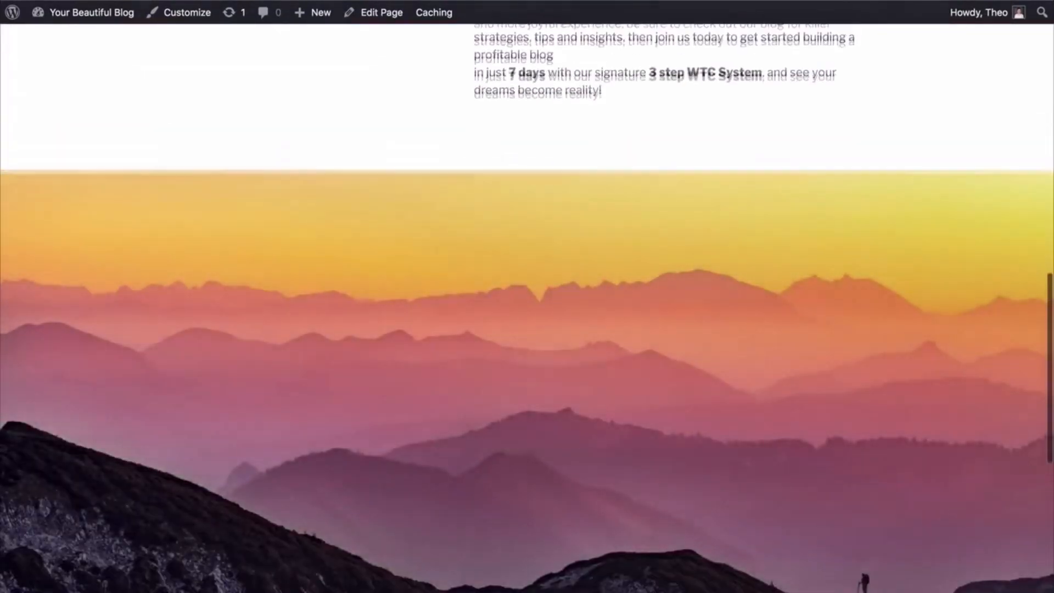
pyautogui.scroll(4, 527, 307)
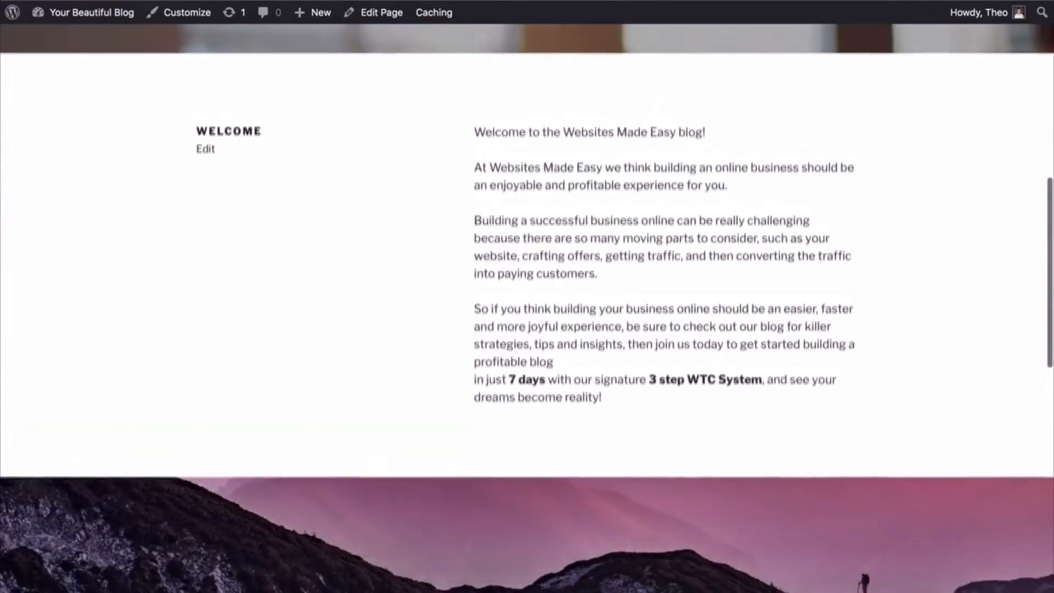
pyautogui.scroll(-7, 527, 308)
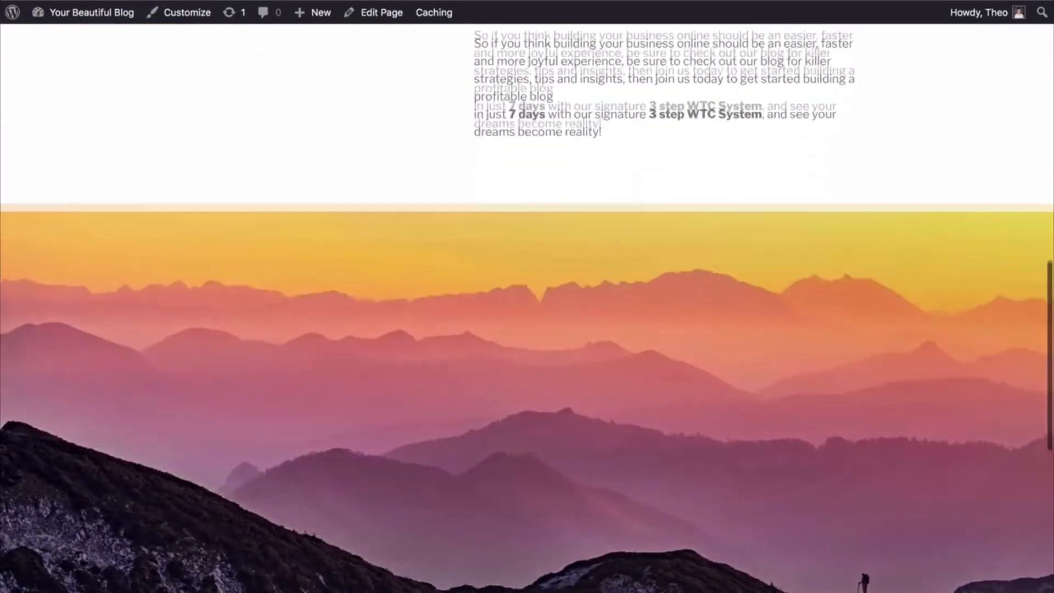
pyautogui.scroll(-5, 527, 308)
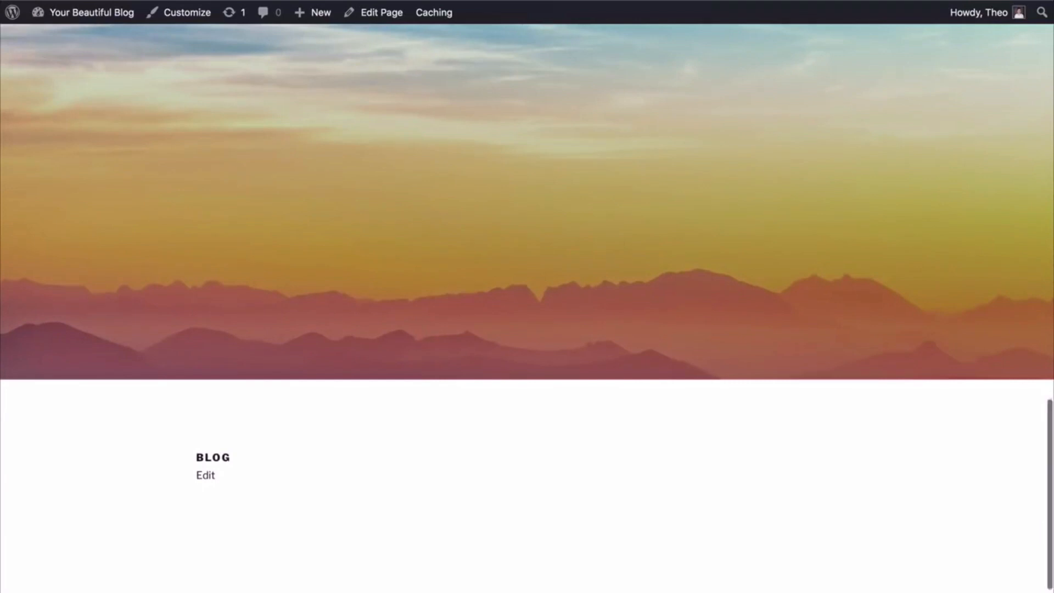
pyautogui.scroll(6, 527, 307)
pyautogui.scroll(8, 527, 307)
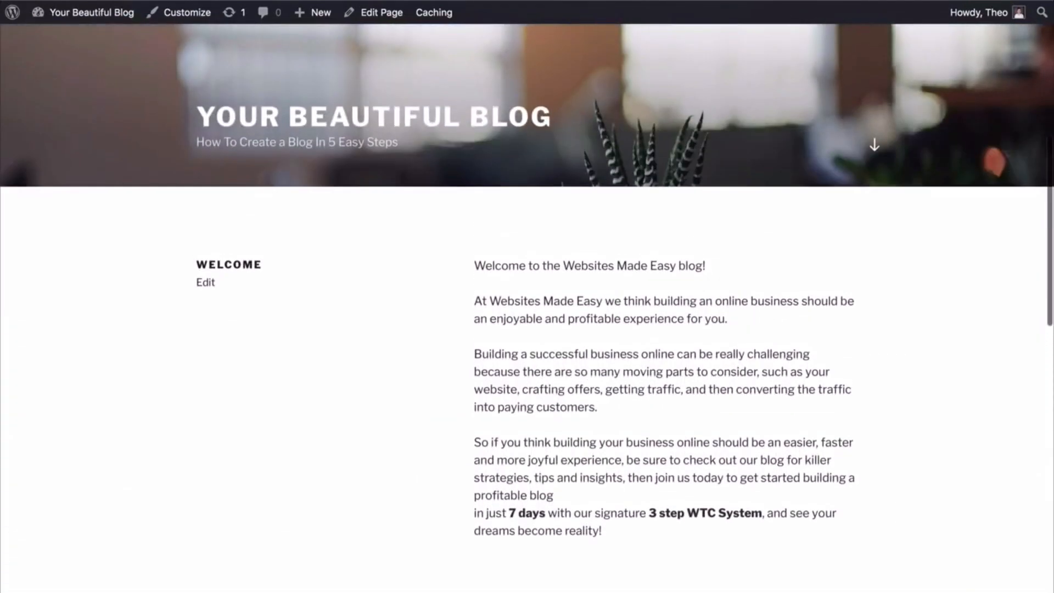
pyautogui.scroll(-1, 527, 308)
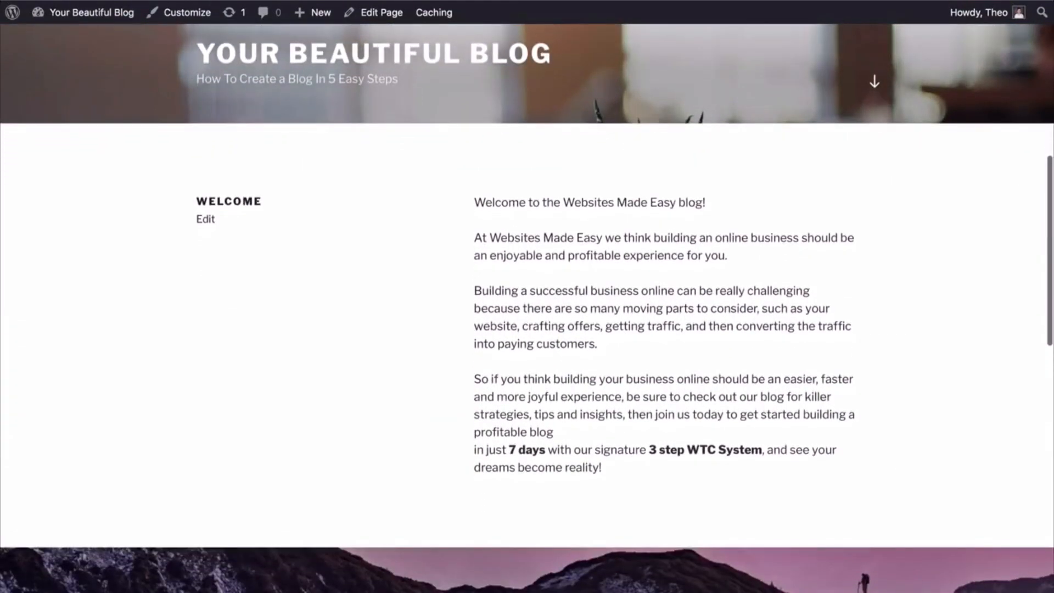
pyautogui.scroll(-7, 527, 307)
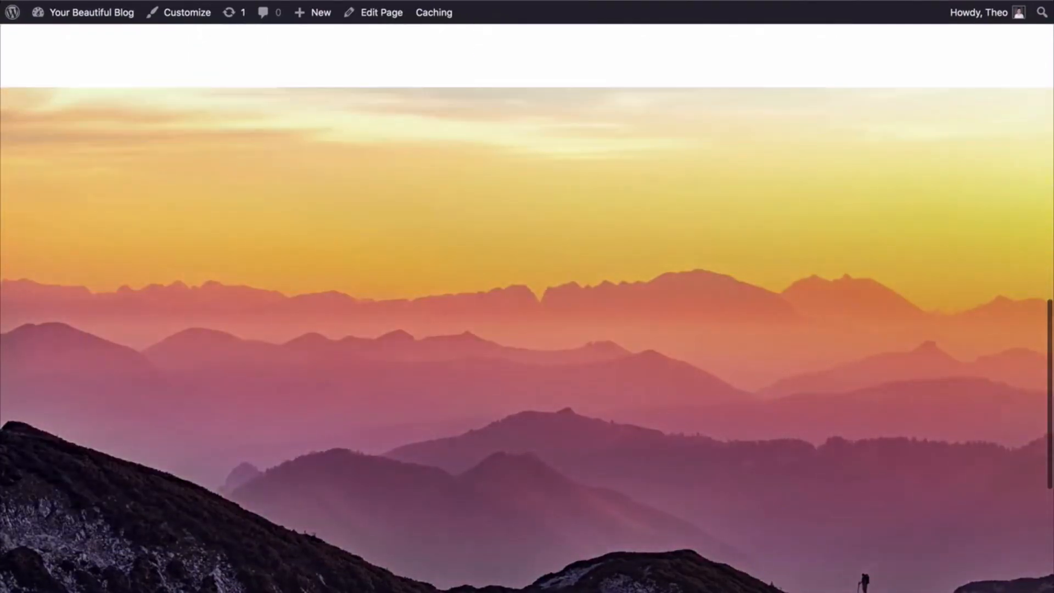
pyautogui.scroll(6, 528, 308)
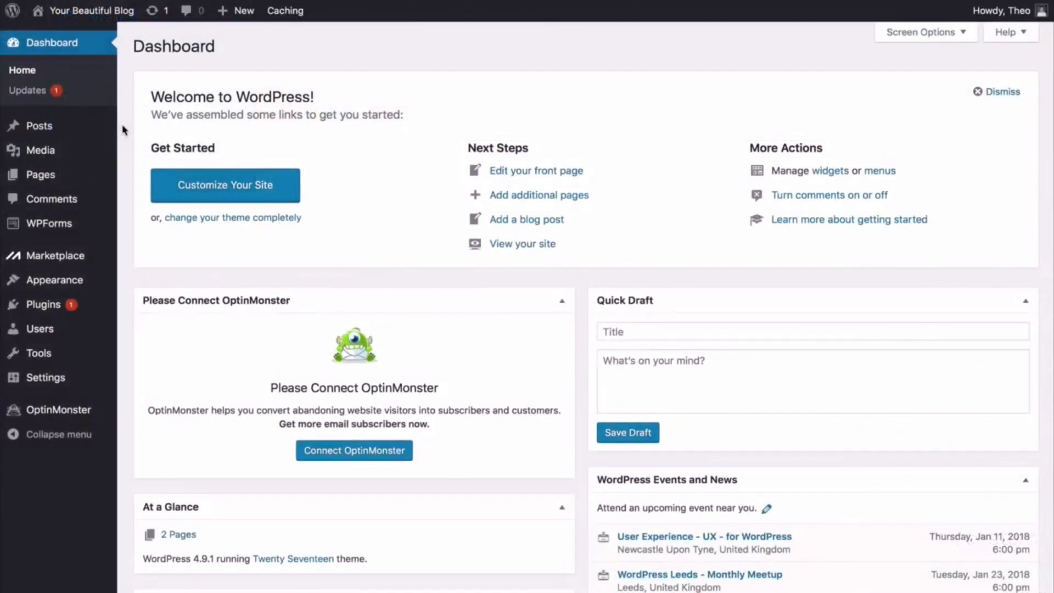
pyautogui.moveTo(101, 176)
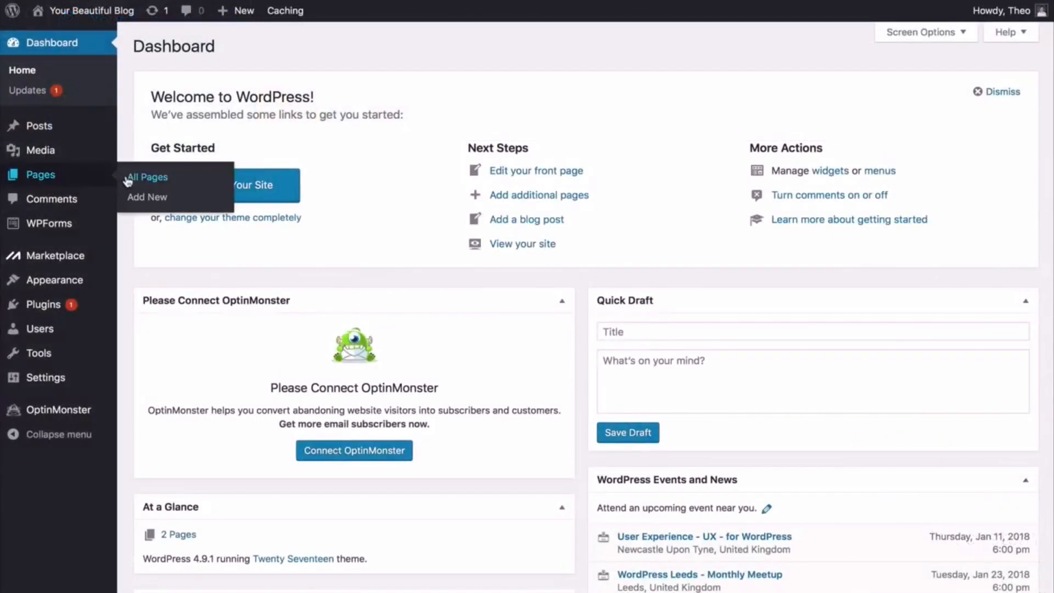
pyautogui.click(147, 198)
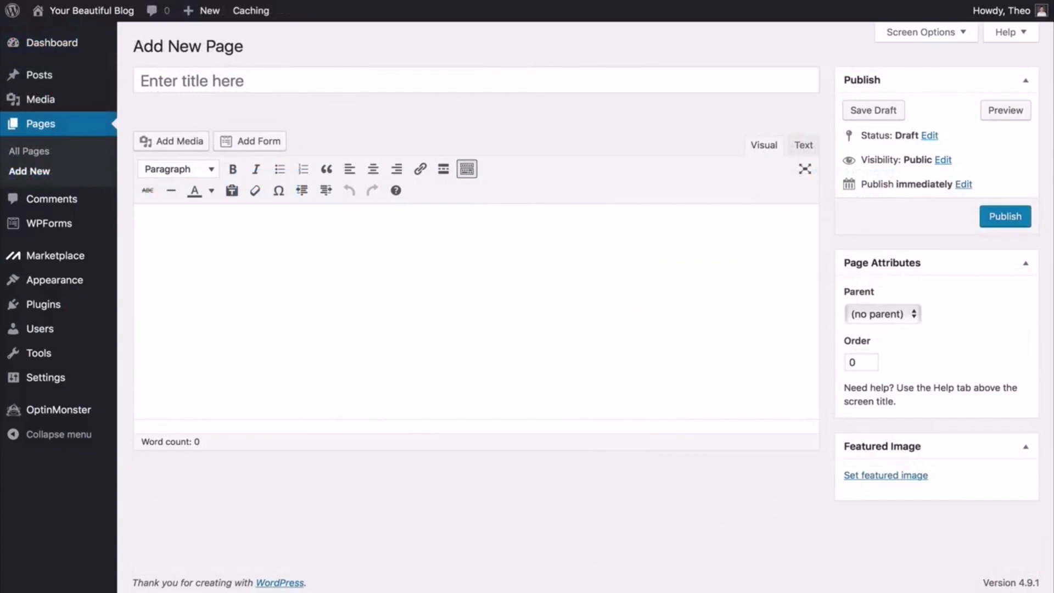
pyautogui.write('About')
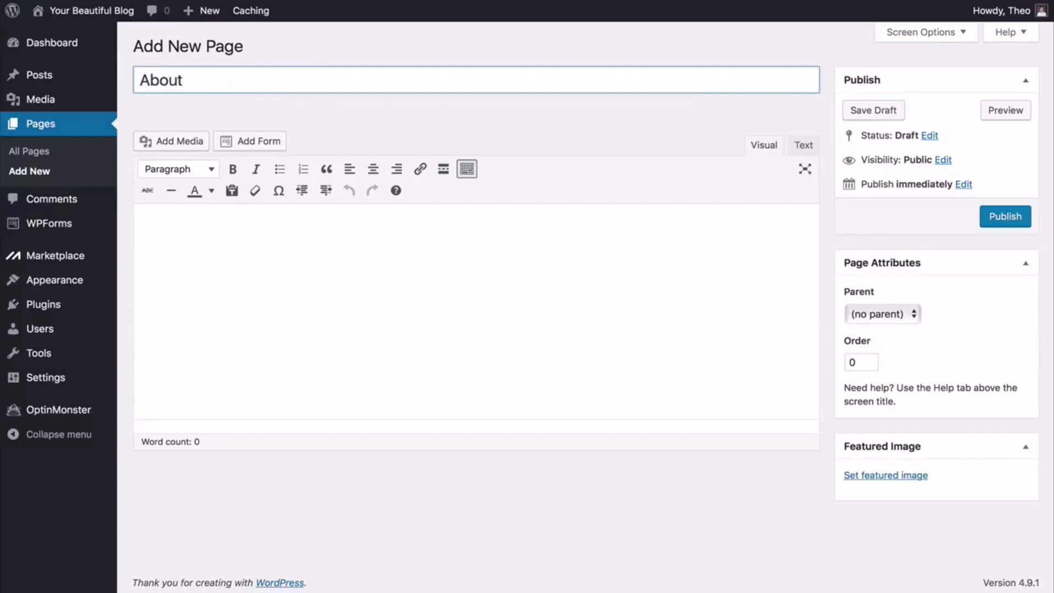
pyautogui.press('Tab')
pyautogui.write('We’re all about helping you start not just a website, but everything that a website means for you and your audience.  Whether its financial freedom, a vehicle for your creativity and design, or a platform for making a difference. Starting a website and a business to serve your audience with your perspective means so much. It’s about making the world a better place. I believe that achieving these goals shouldn’t be difficult and frustrating.  We want to enable you to reach your dreams and truly love what you do. Ready to get started?')
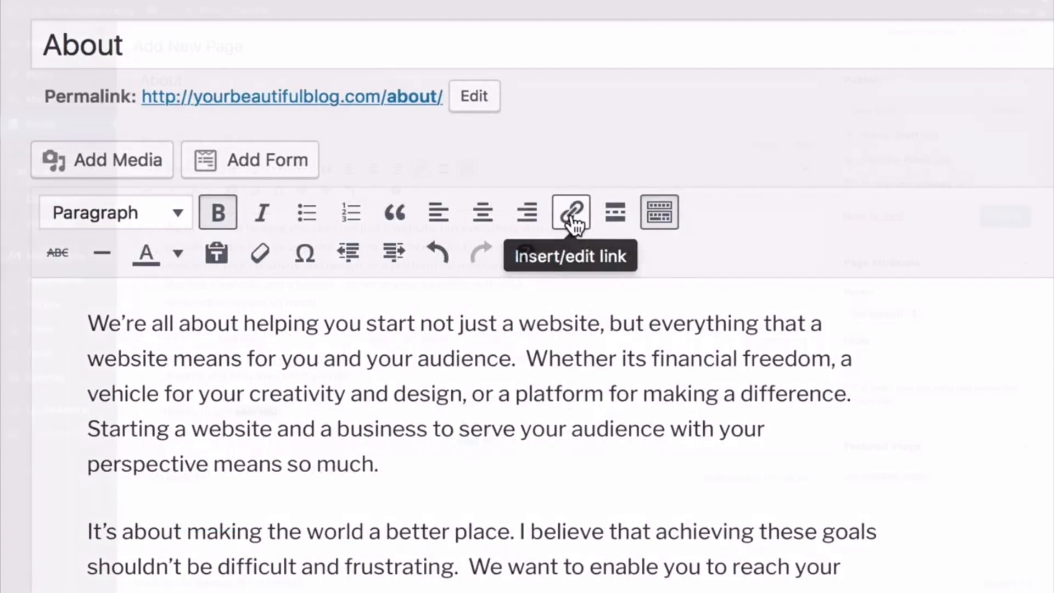
pyautogui.click(571, 213)
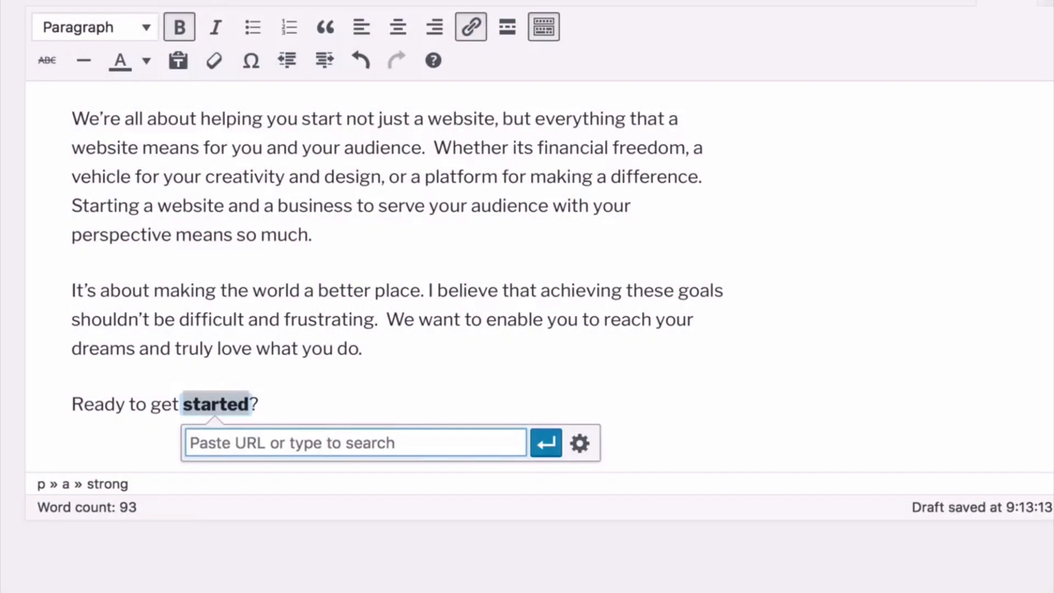
pyautogui.write('https://websitesmadeeasy.tv')
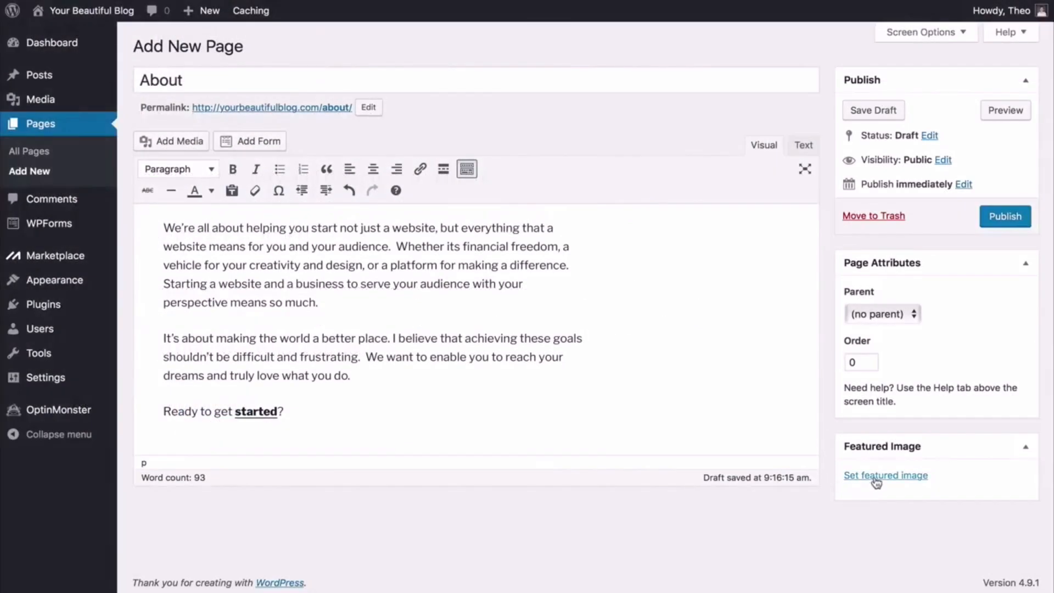
# Upload Green-Hills.png from the Images folder as the About page's featured image and publish the page
pyautogui.click(877, 476)
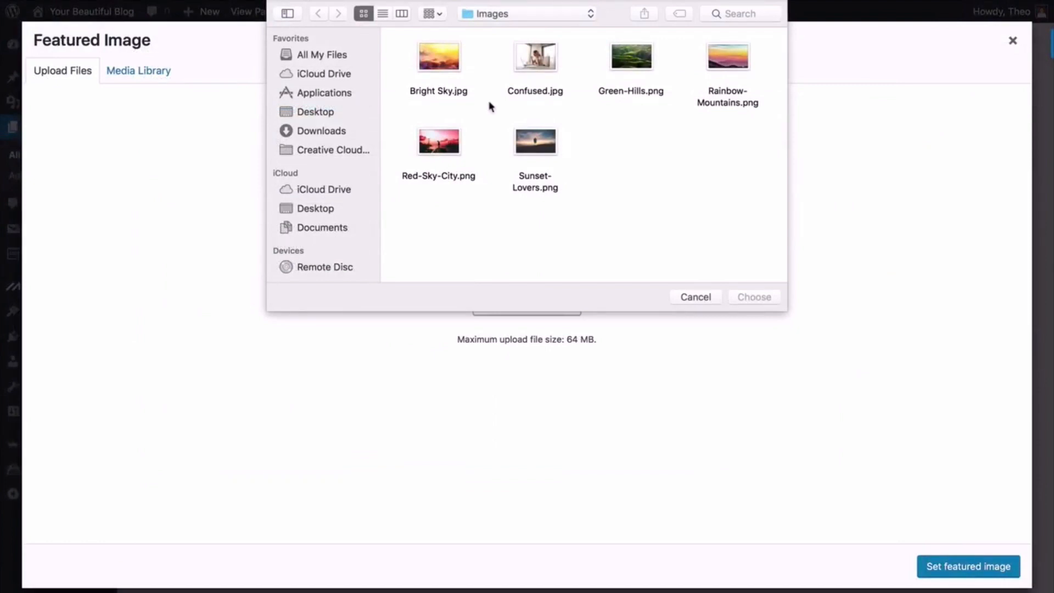
pyautogui.click(452, 69)
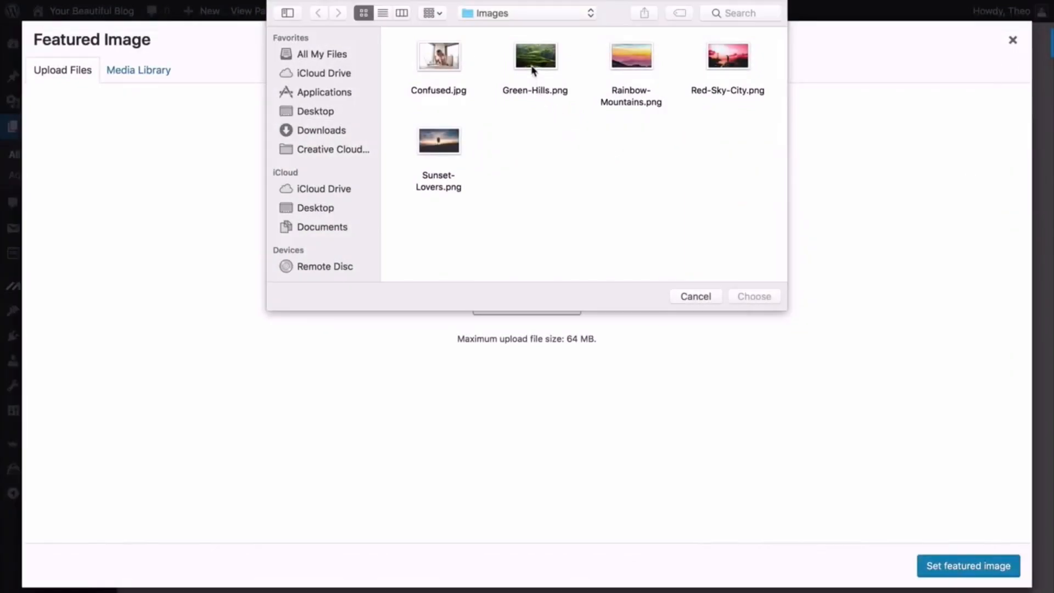
pyautogui.click(534, 58)
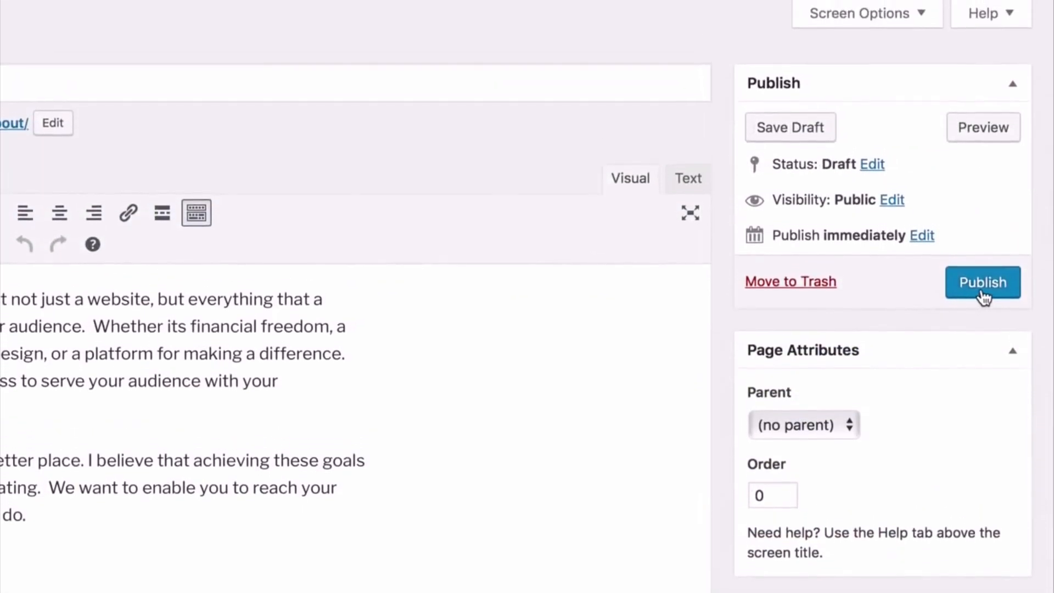
pyautogui.click(981, 285)
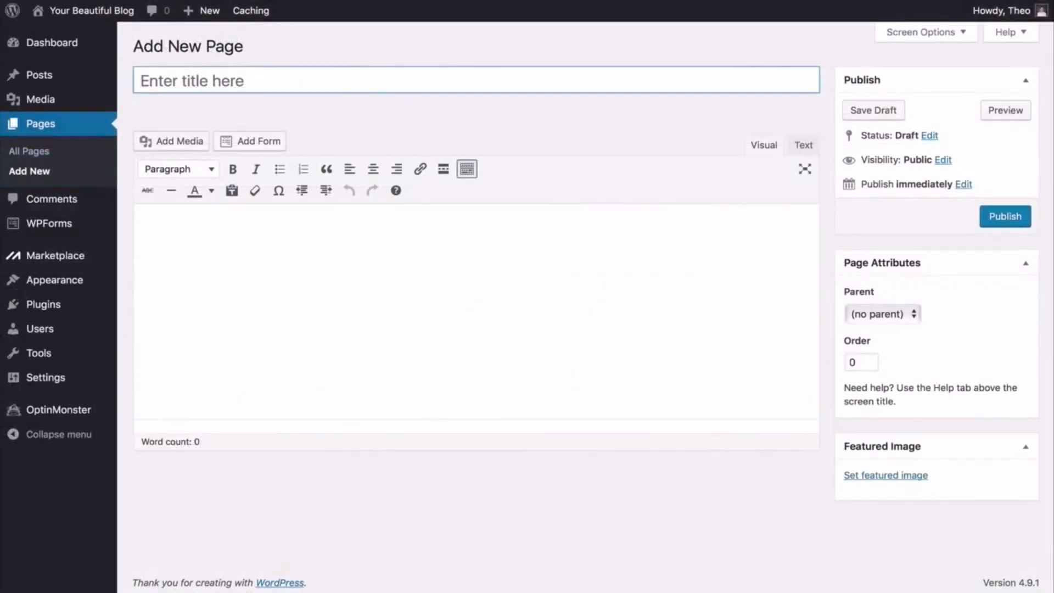
# Title a new page "Contact Us" and add a short text inviting visitors to call or email with questions or comments
pyautogui.write('Contact Us')
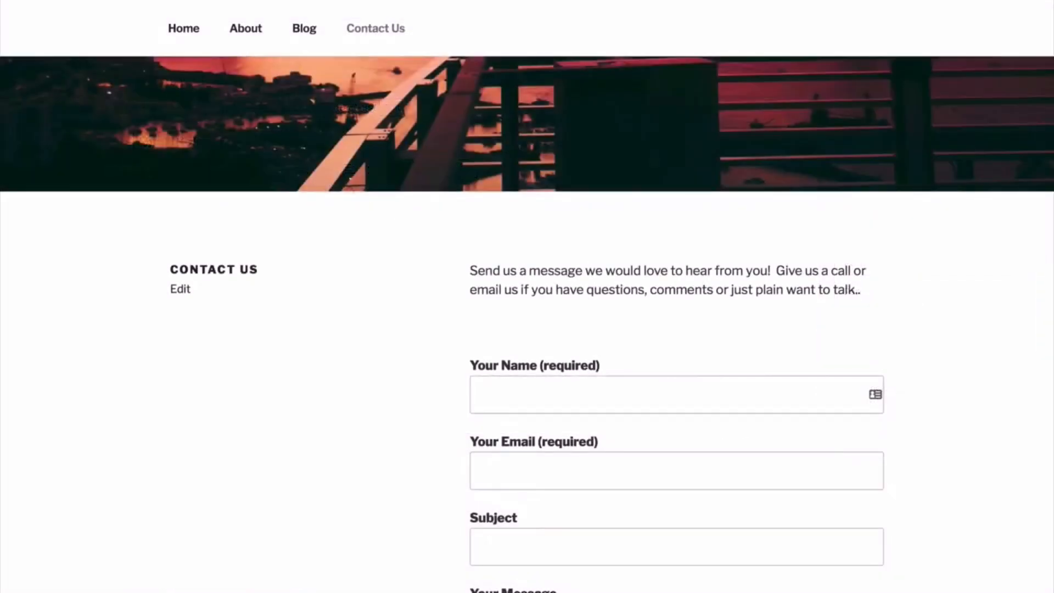
pyautogui.scroll(-4, 527, 324)
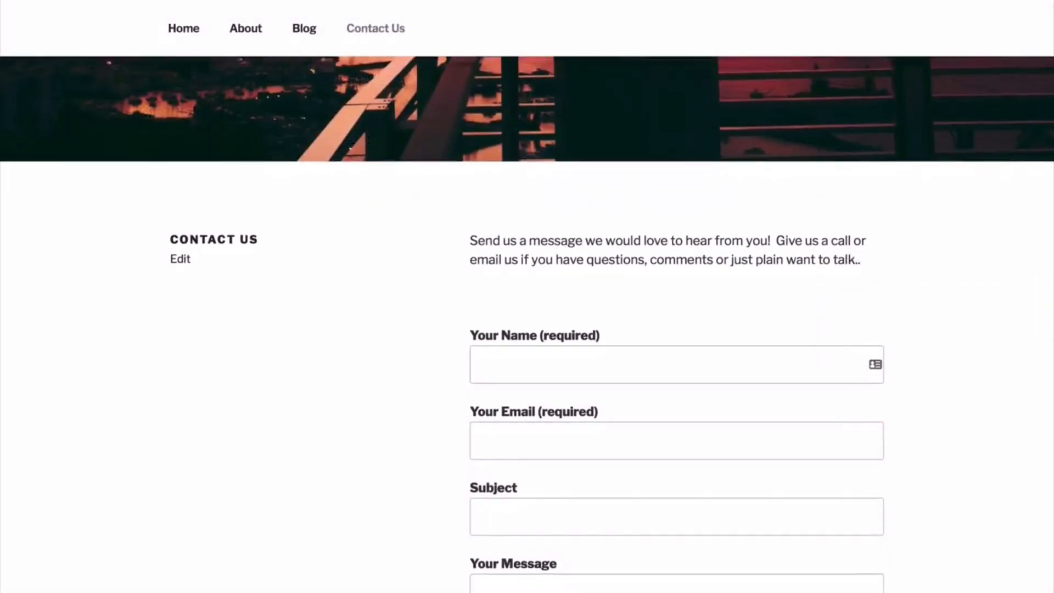
pyautogui.scroll(-1, 527, 324)
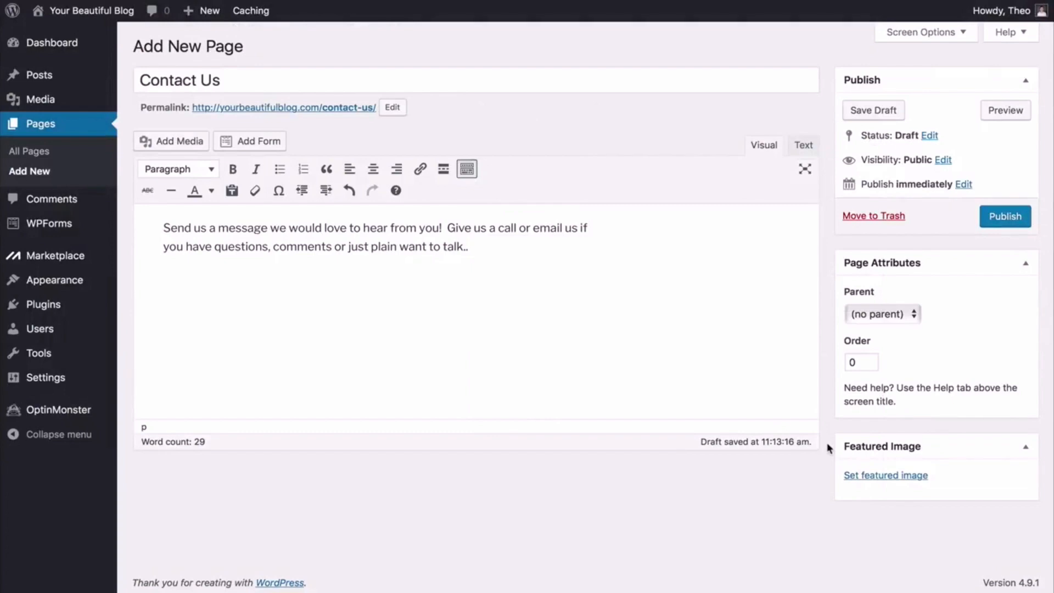
# Upload the red-sky city photo from the Images folder as the Contact Us page's featured image and publish the page
pyautogui.click(879, 476)
pyautogui.click(526, 296)
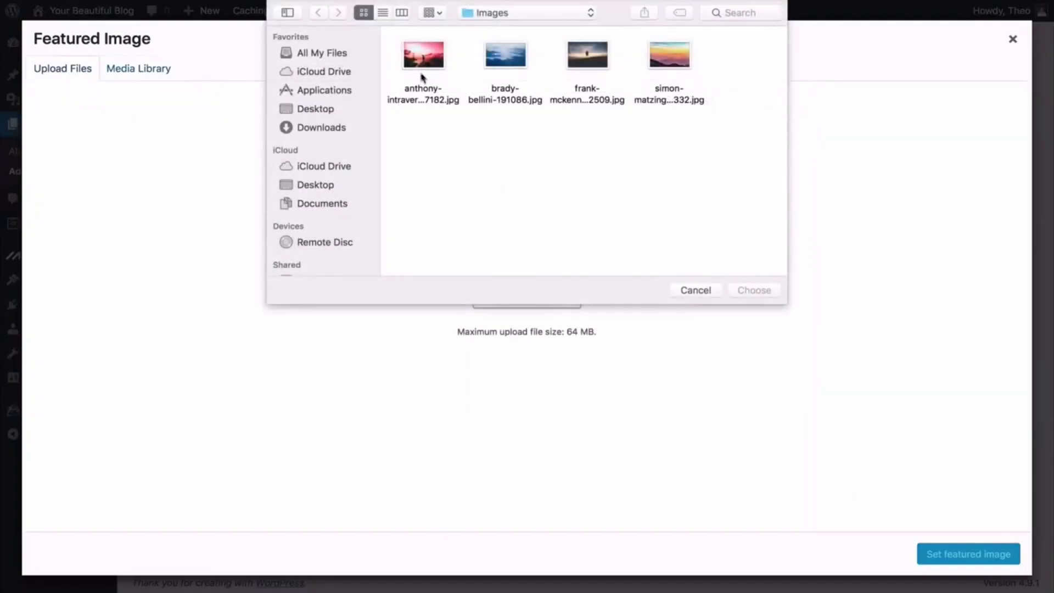
pyautogui.click(423, 55)
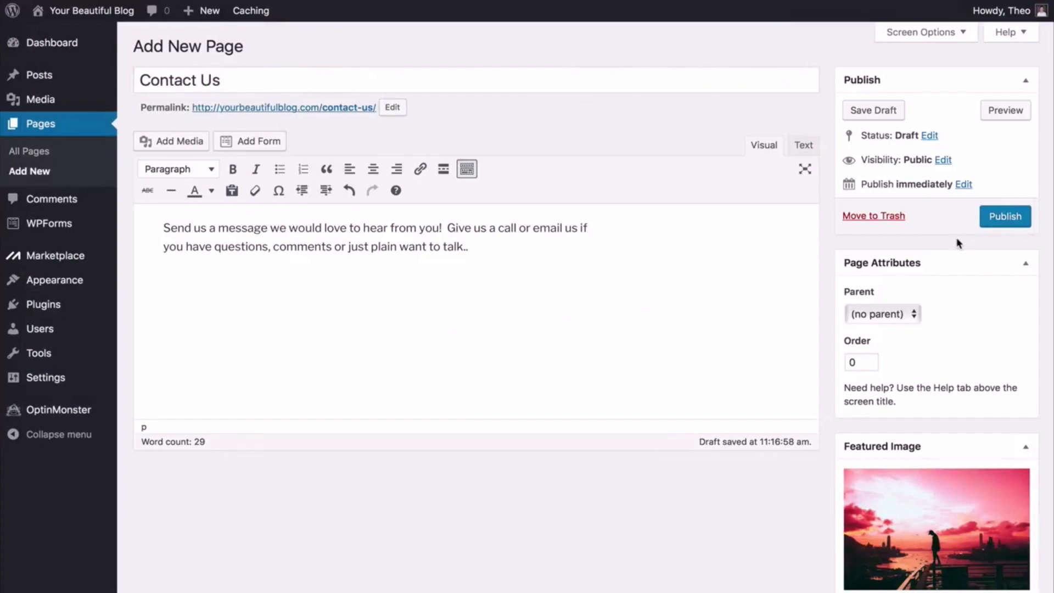
pyautogui.click(1005, 219)
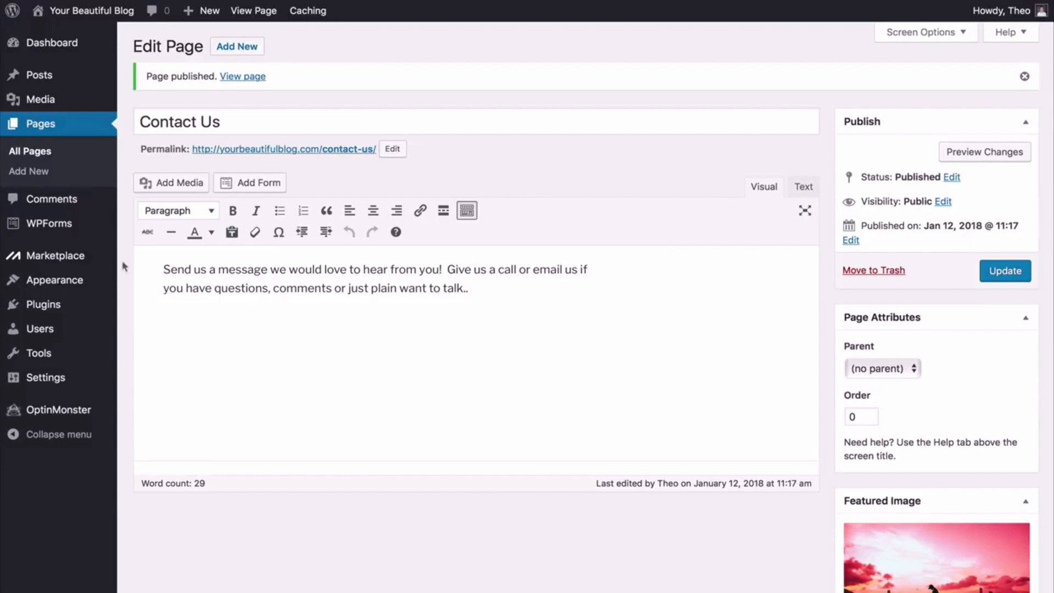
# Search the plugin directory for "Contact Form 7", then install and activate that plugin
pyautogui.moveTo(105, 306)
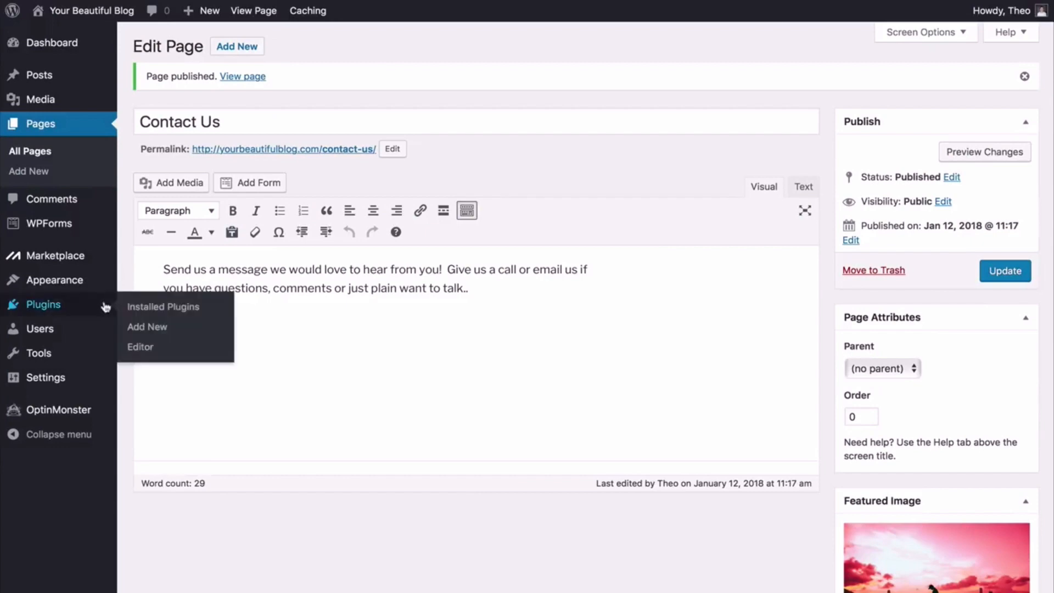
pyautogui.click(146, 327)
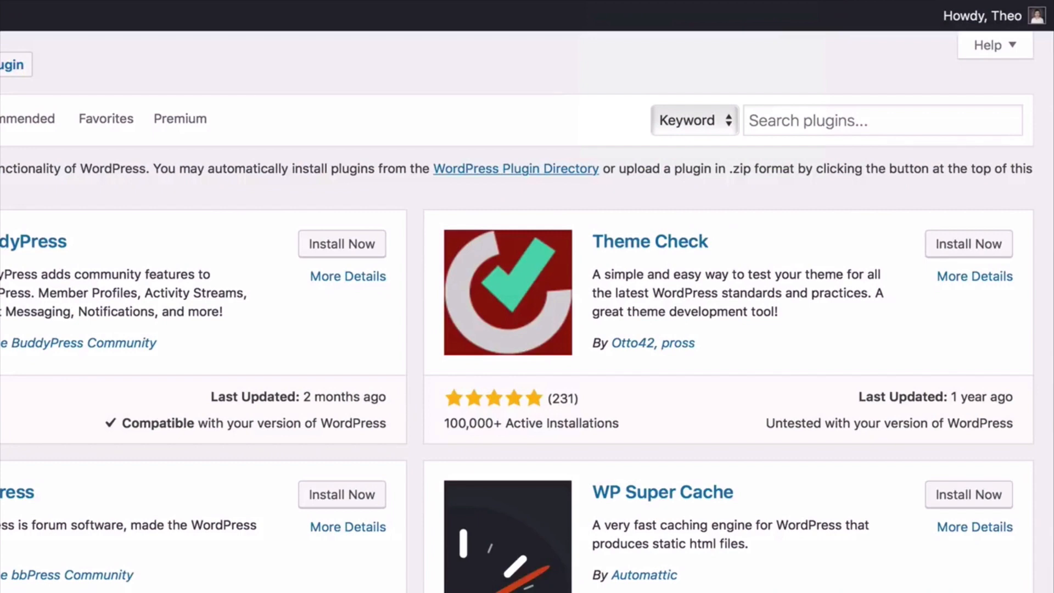
pyautogui.click(824, 120)
pyautogui.write('Contact Fo')
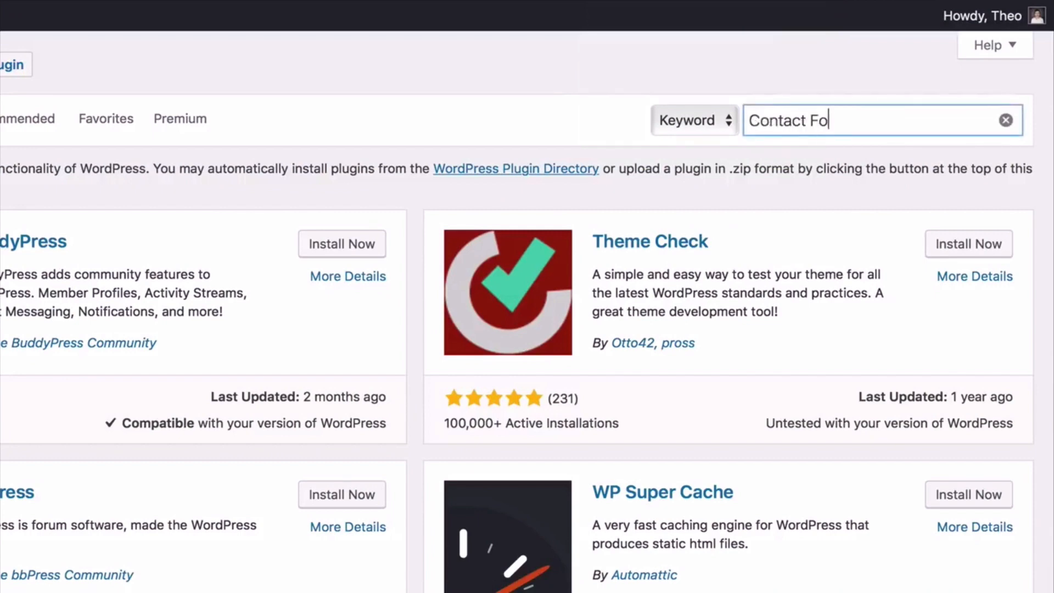
pyautogui.write('rm 7')
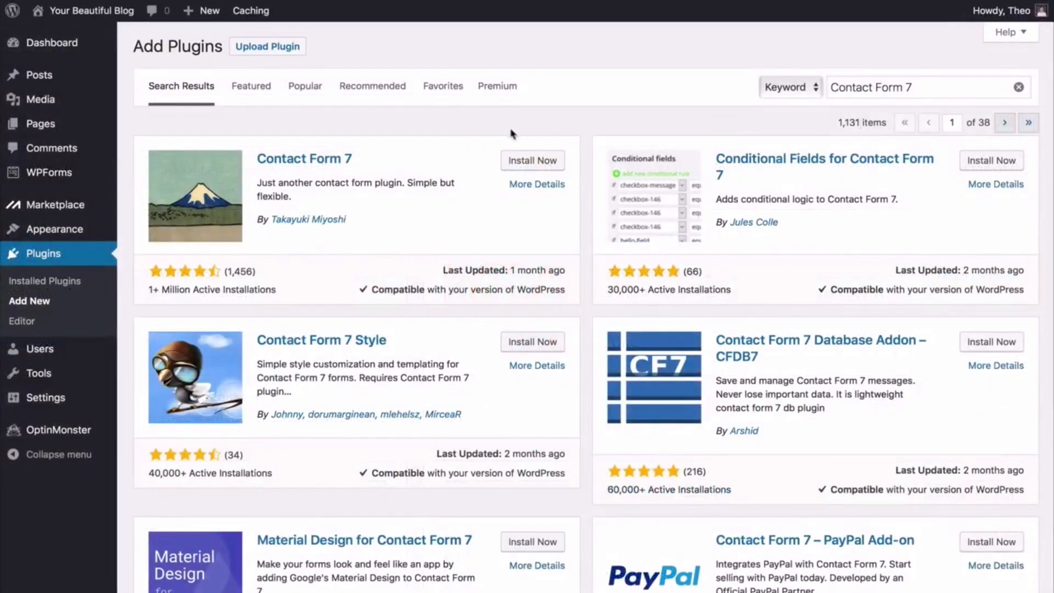
pyautogui.click(525, 160)
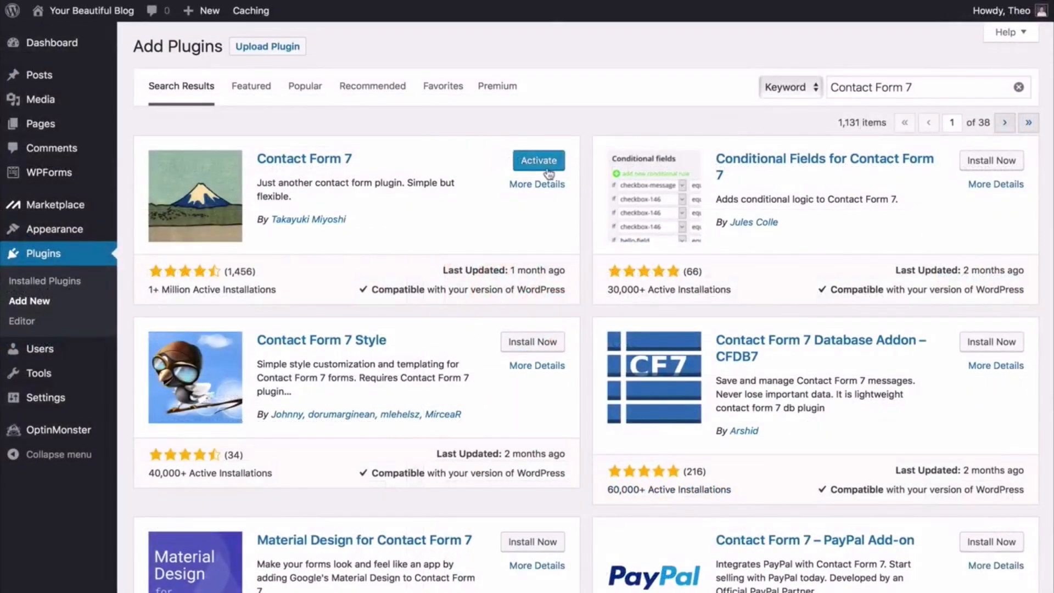
pyautogui.click(539, 161)
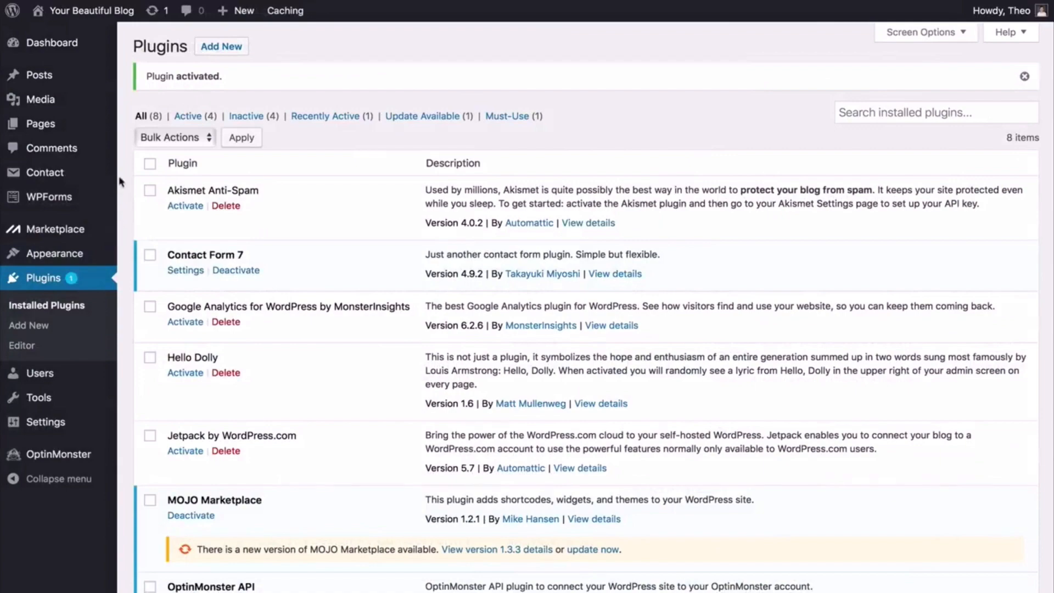
# Delete the default "Contact form 1" from the site's contact forms
pyautogui.moveTo(102, 175)
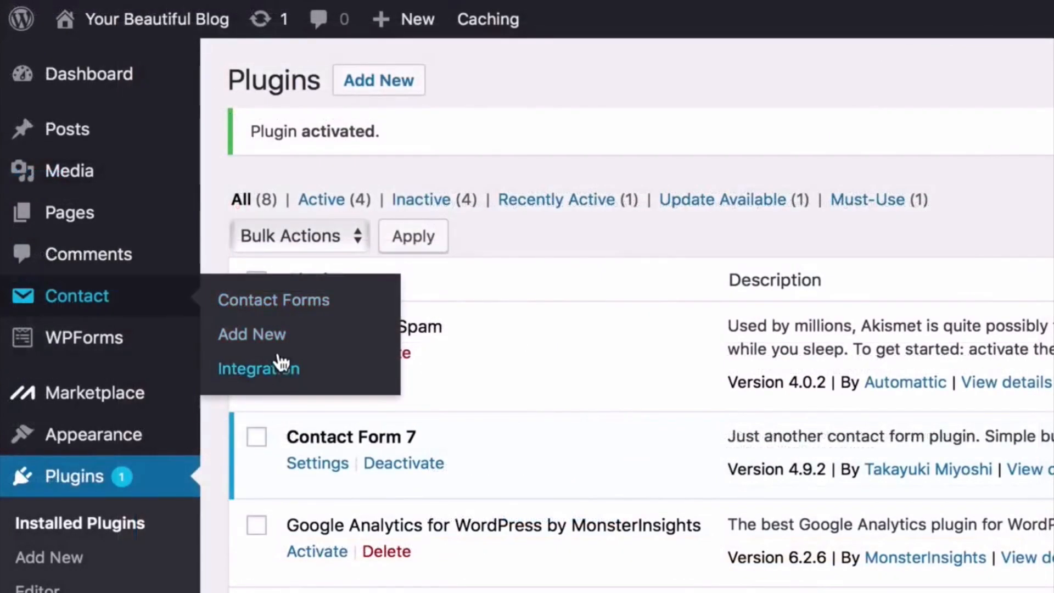
pyautogui.click(278, 302)
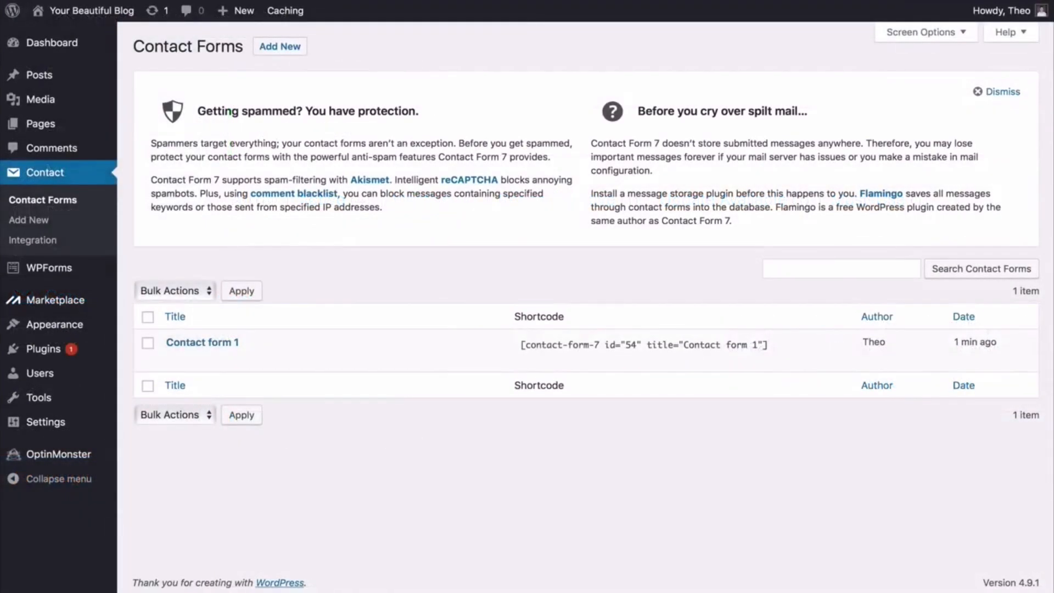
pyautogui.click(148, 343)
pyautogui.click(204, 298)
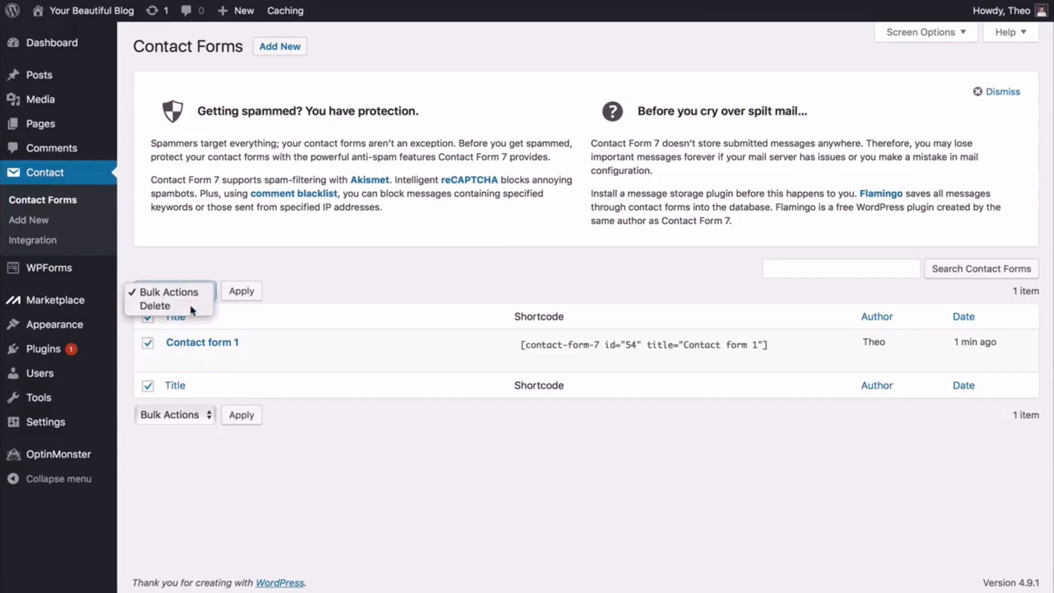
pyautogui.click(157, 306)
pyautogui.click(242, 291)
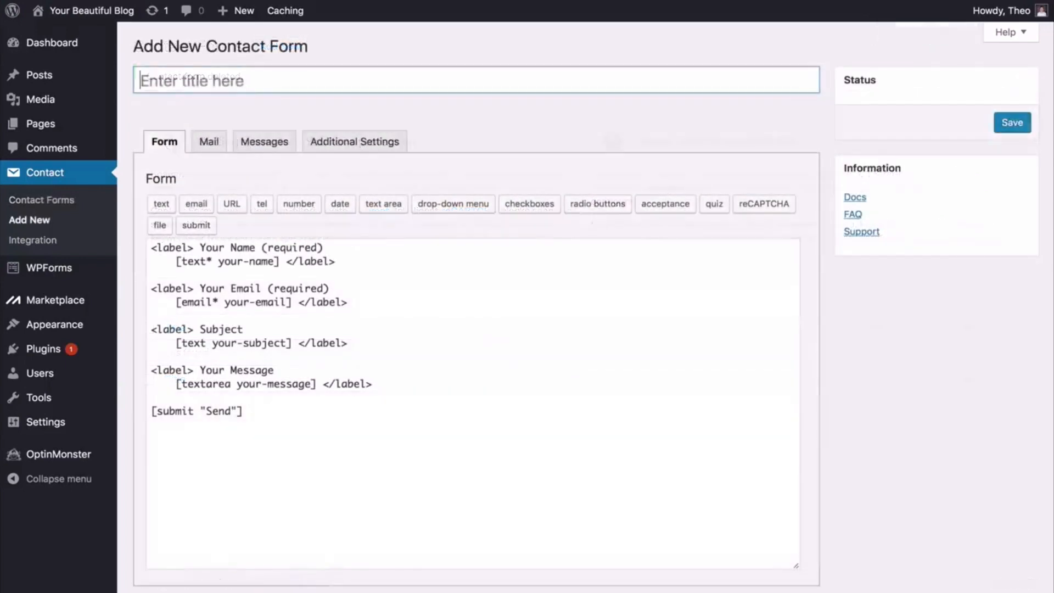
# Create a contact form titled "Contact Us" and insert its shortcode below the text of the Contact Us page, updating the page
pyautogui.write('Contact Us')
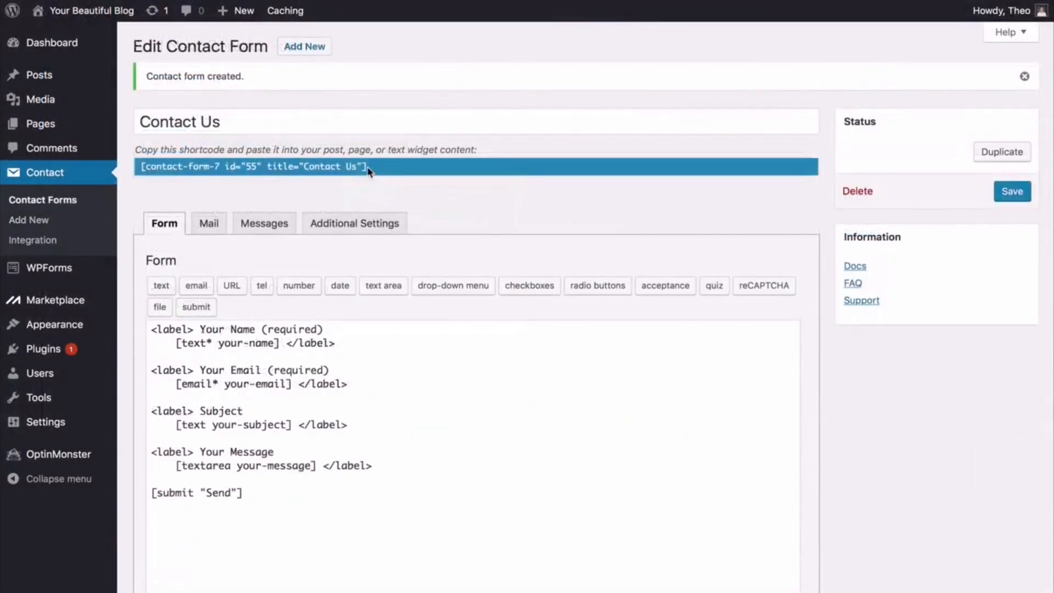
pyautogui.moveTo(367, 166); pyautogui.dragTo(142, 165)
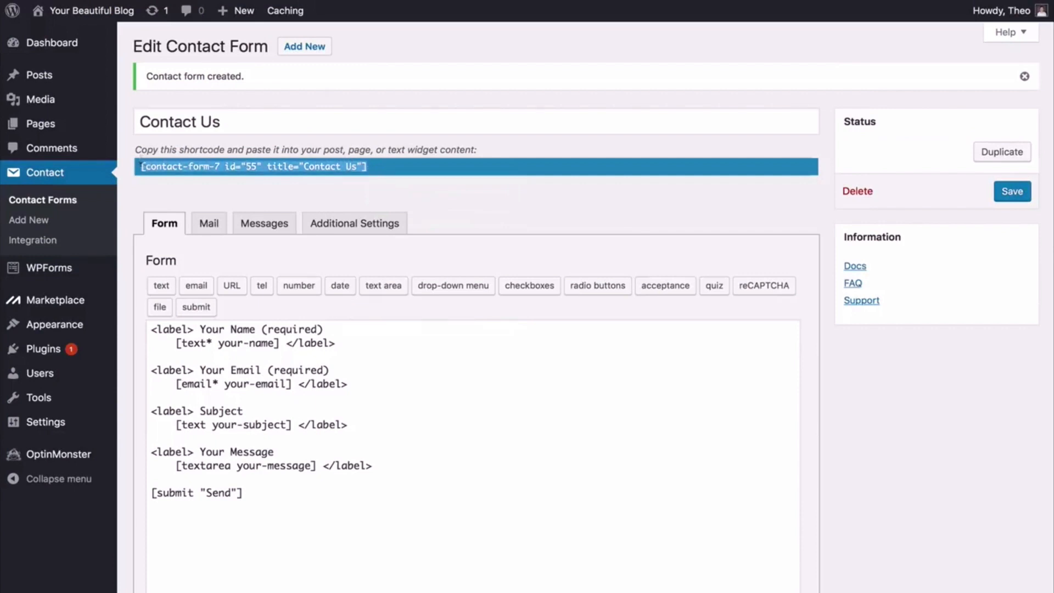
pyautogui.rightClick(168, 172)
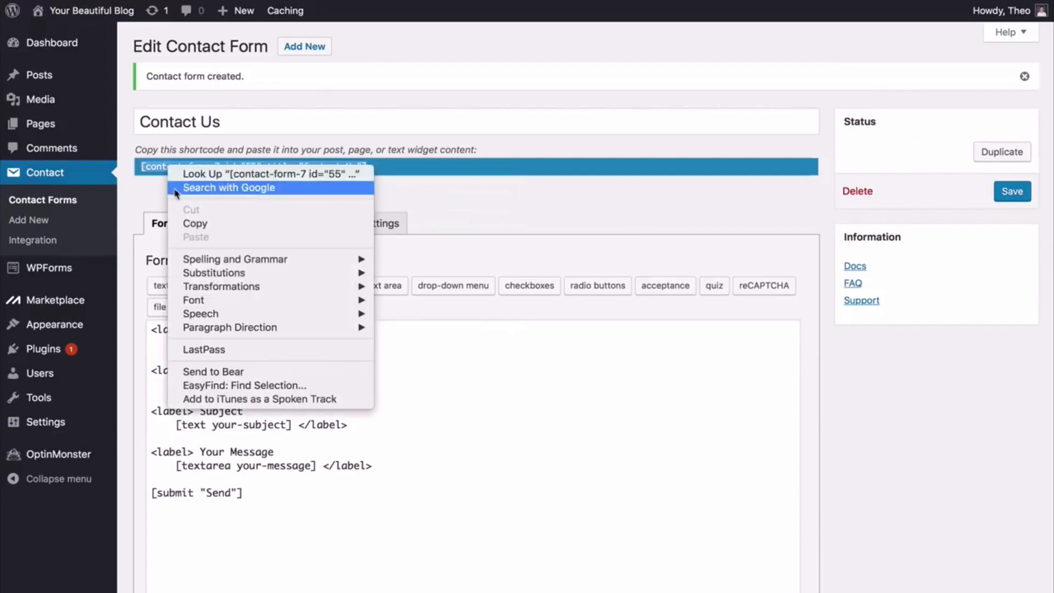
pyautogui.click(219, 230)
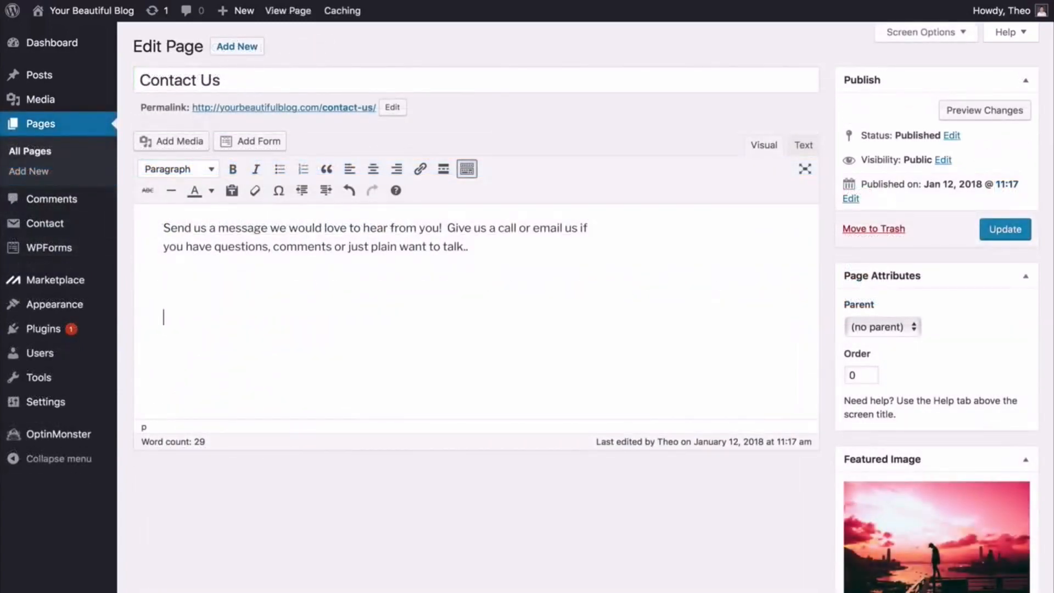
pyautogui.hotkey('ctrl', 'v')
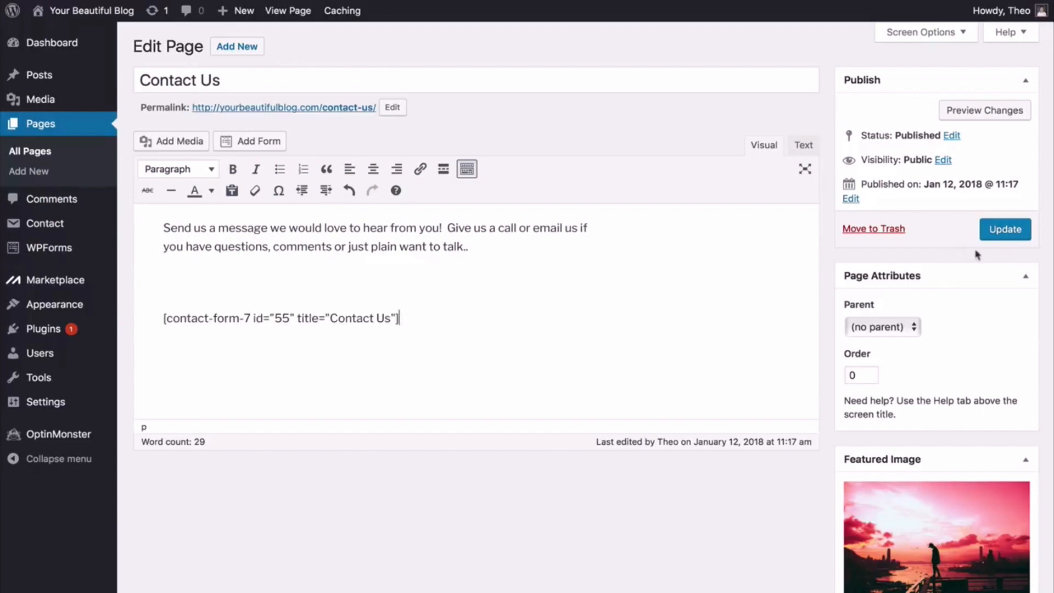
pyautogui.click(1001, 236)
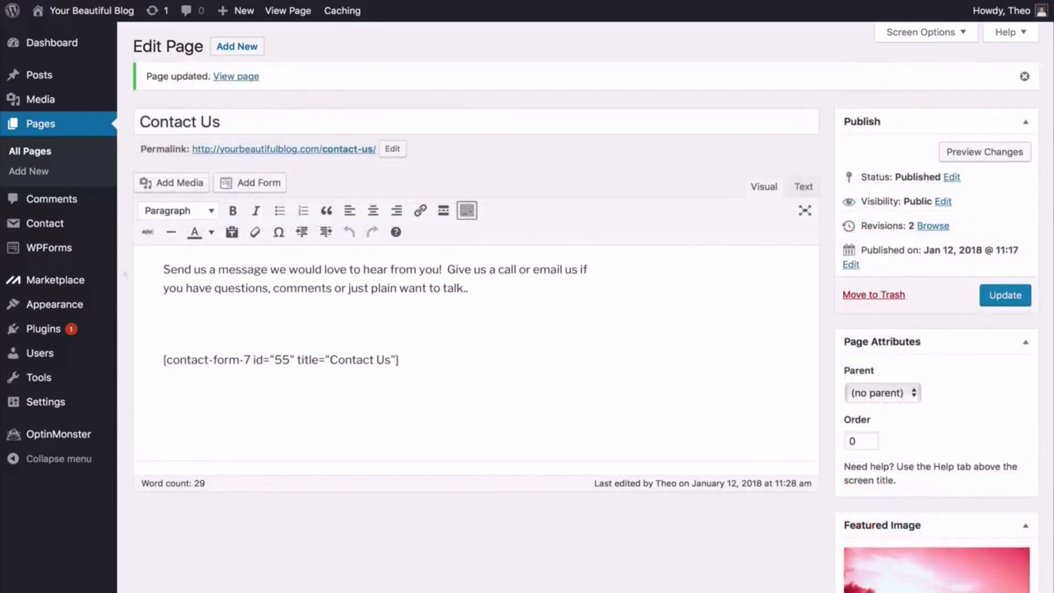
# In the theme customizer, add the Home custom link to the menu assigned to the Top Menu location
pyautogui.moveTo(101, 306)
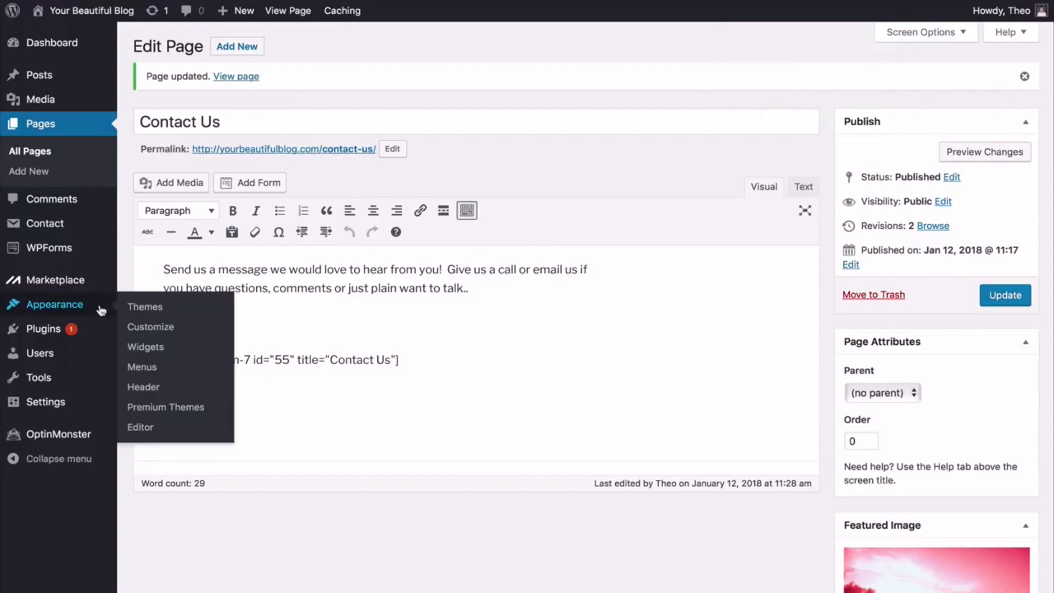
pyautogui.click(152, 334)
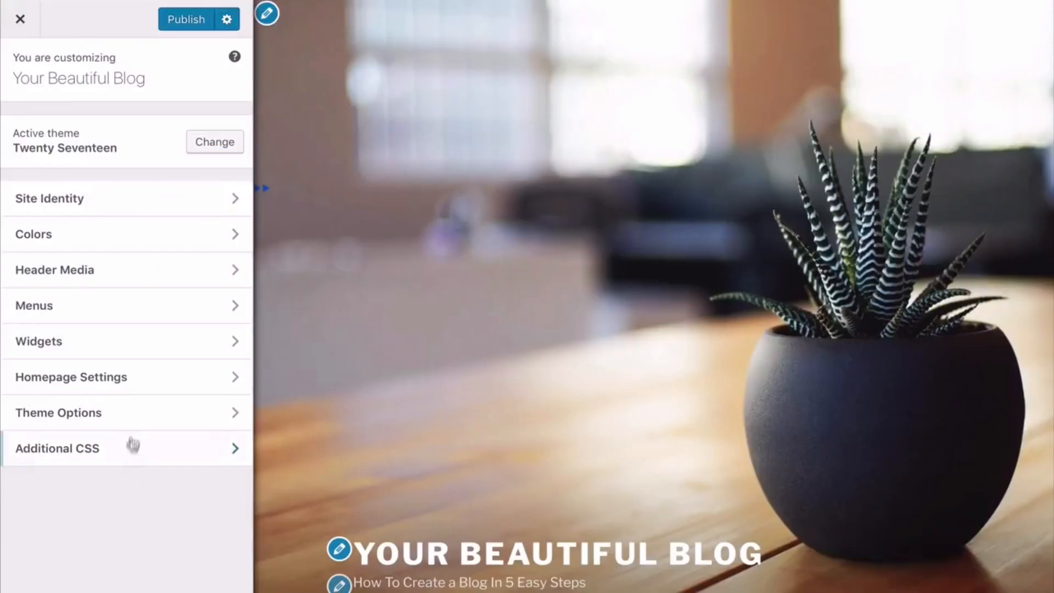
pyautogui.click(135, 315)
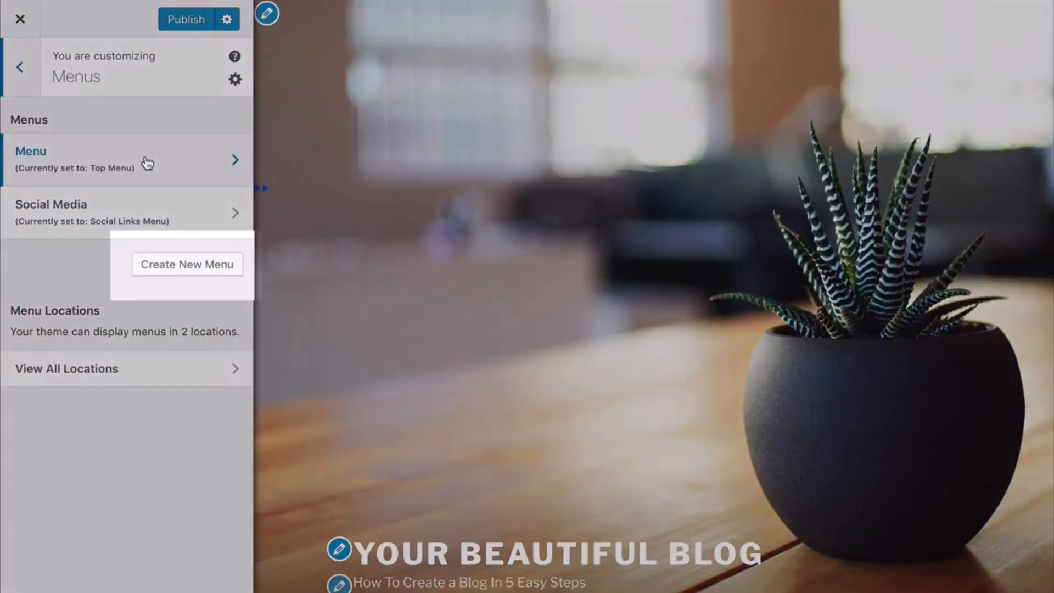
pyautogui.click(148, 163)
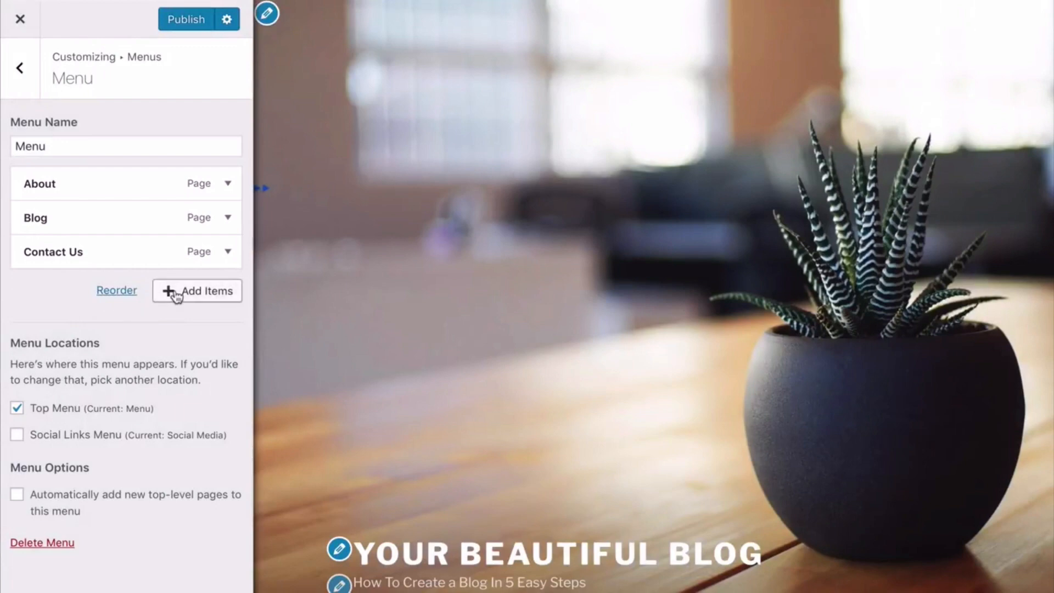
pyautogui.click(175, 296)
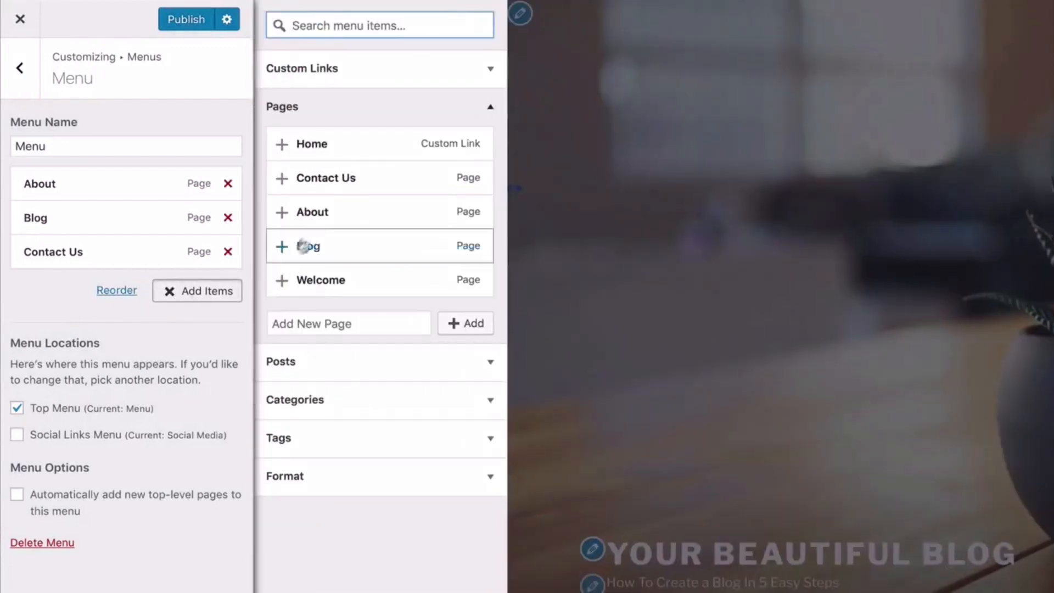
pyautogui.click(408, 150)
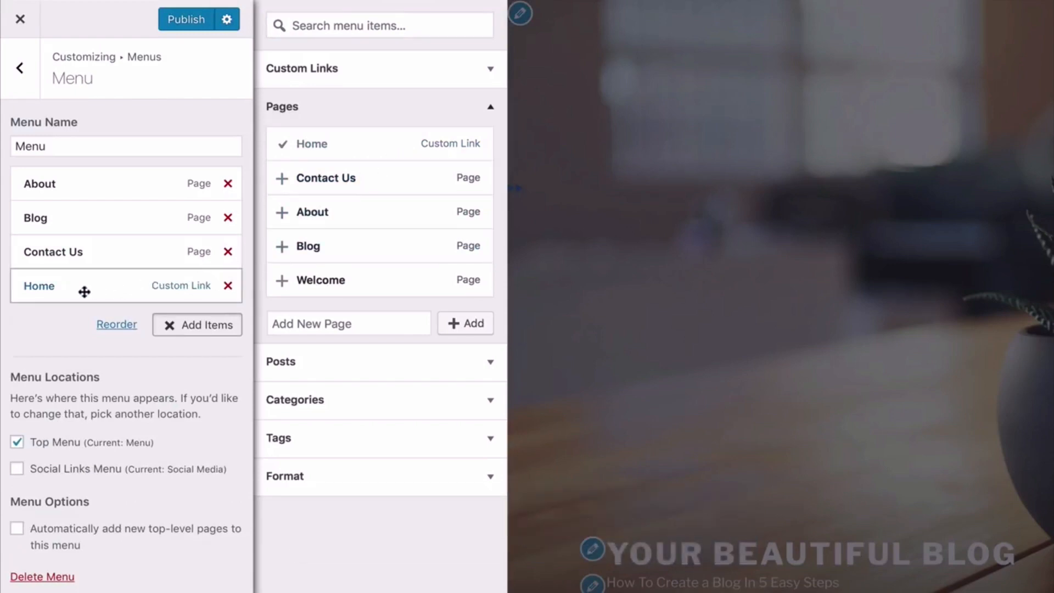
# Move Home above About so it comes first in the menu, and publish the change
pyautogui.moveTo(85, 292); pyautogui.dragTo(80, 184)
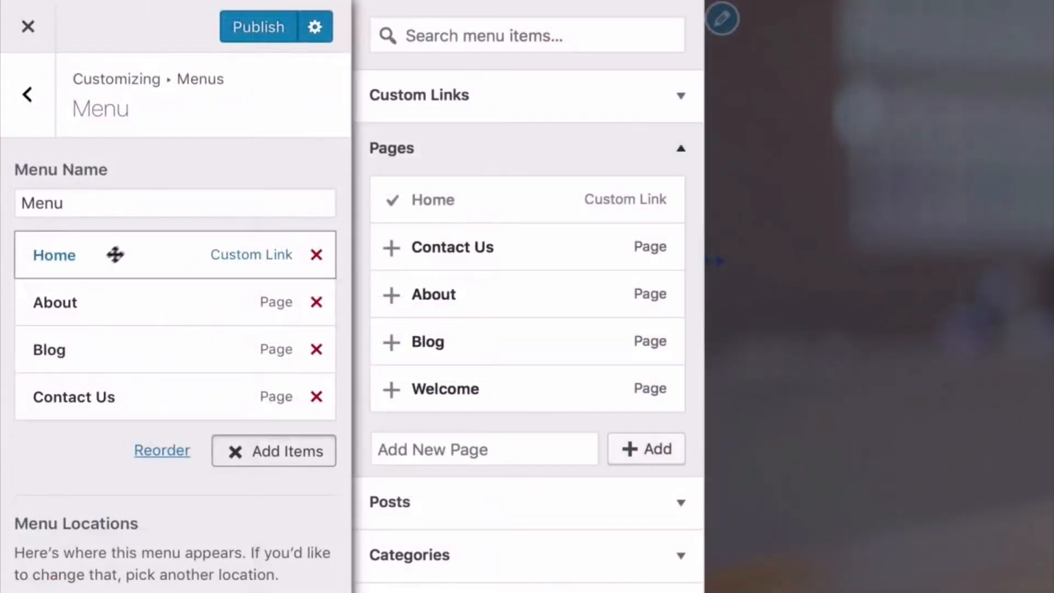
pyautogui.click(247, 28)
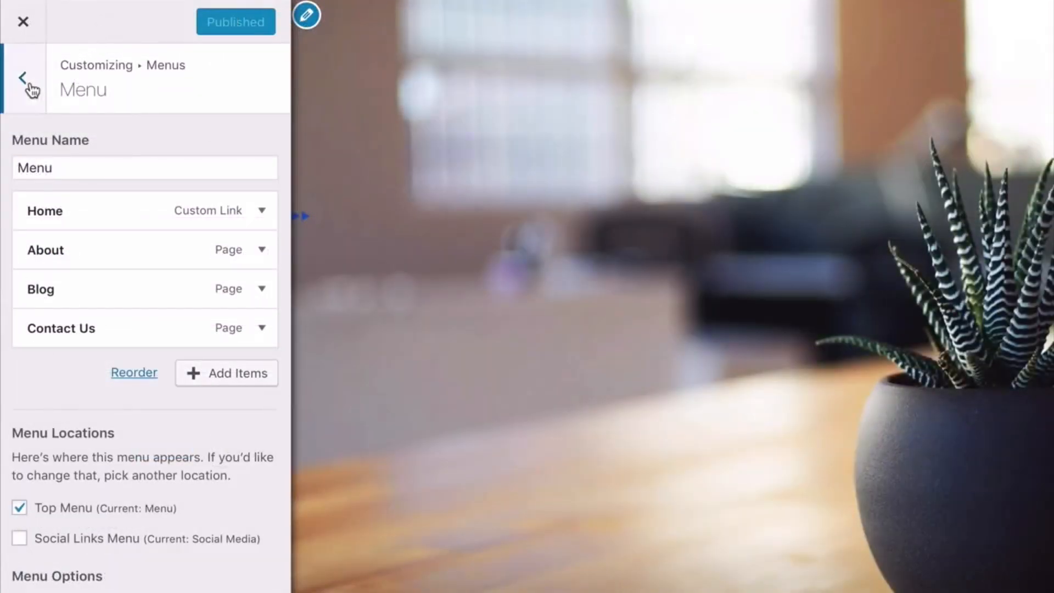
pyautogui.click(32, 89)
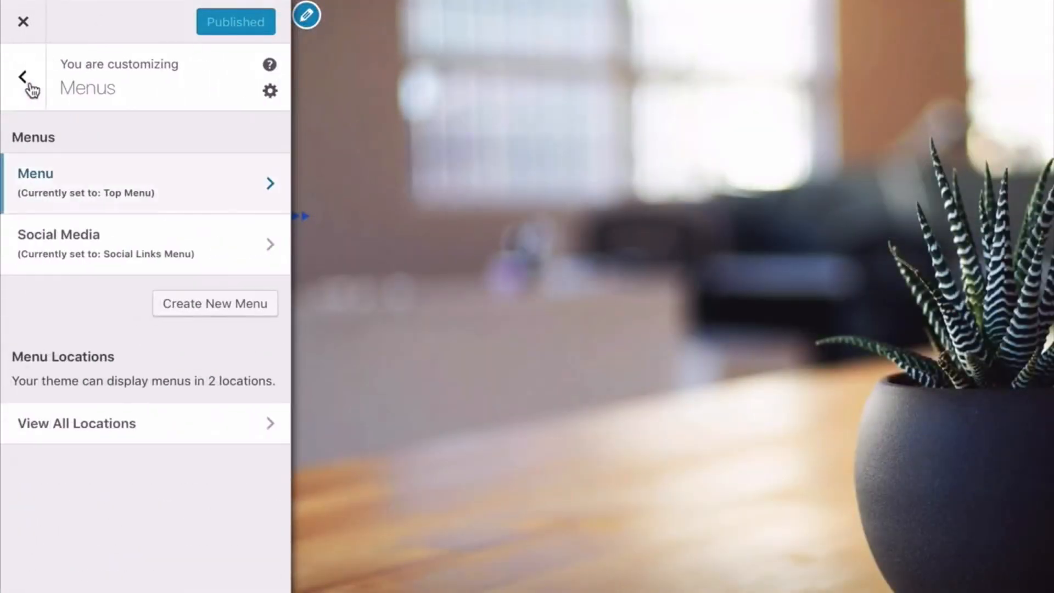
pyautogui.click(32, 89)
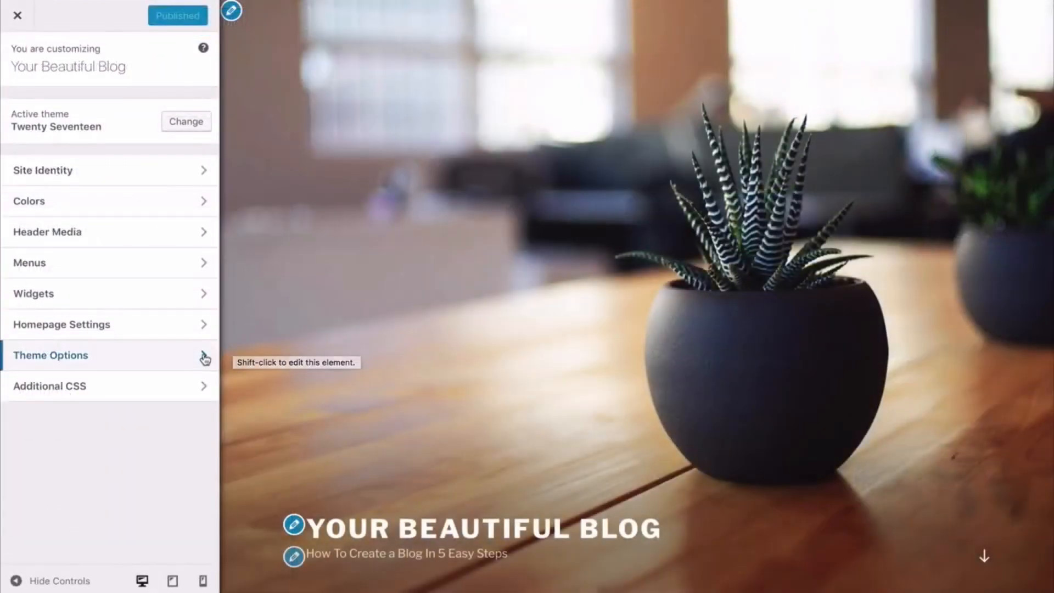
# In the theme options, set front page section 2 to About and section 3 to Contact Us, and publish
pyautogui.click(205, 359)
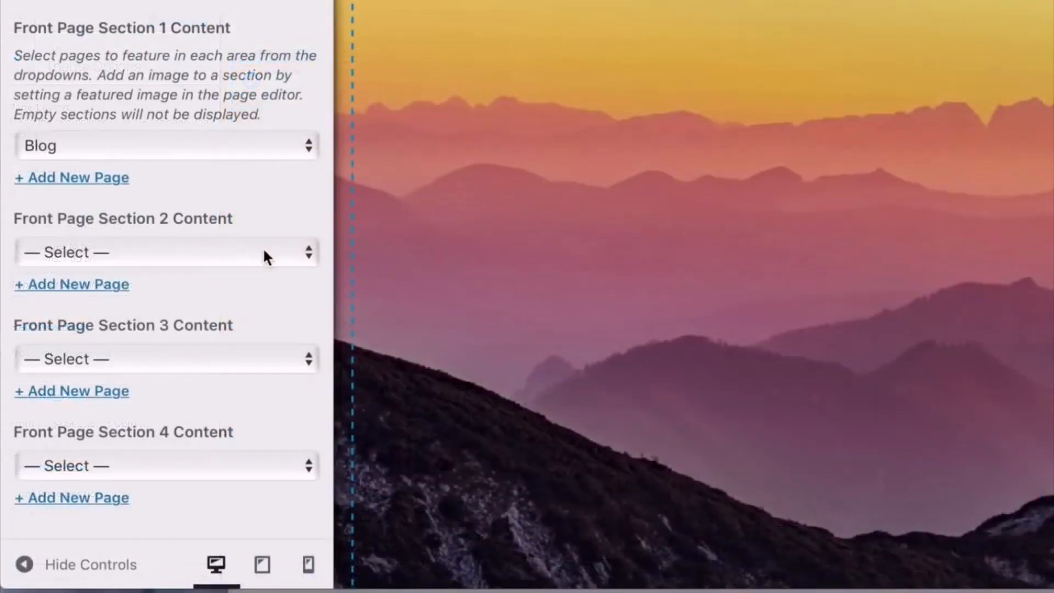
pyautogui.click(173, 377)
pyautogui.click(206, 274)
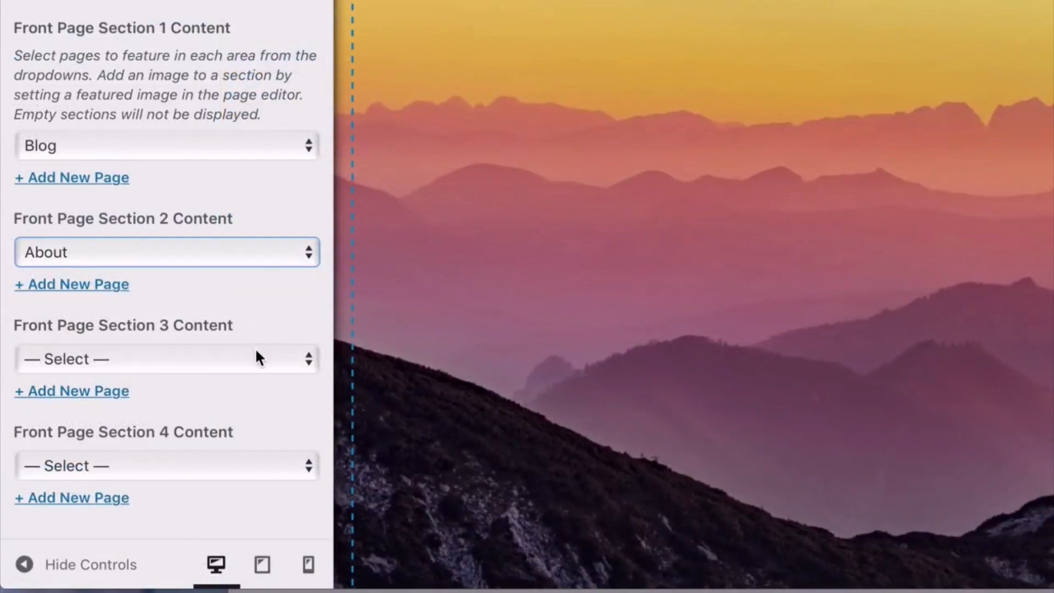
pyautogui.click(258, 359)
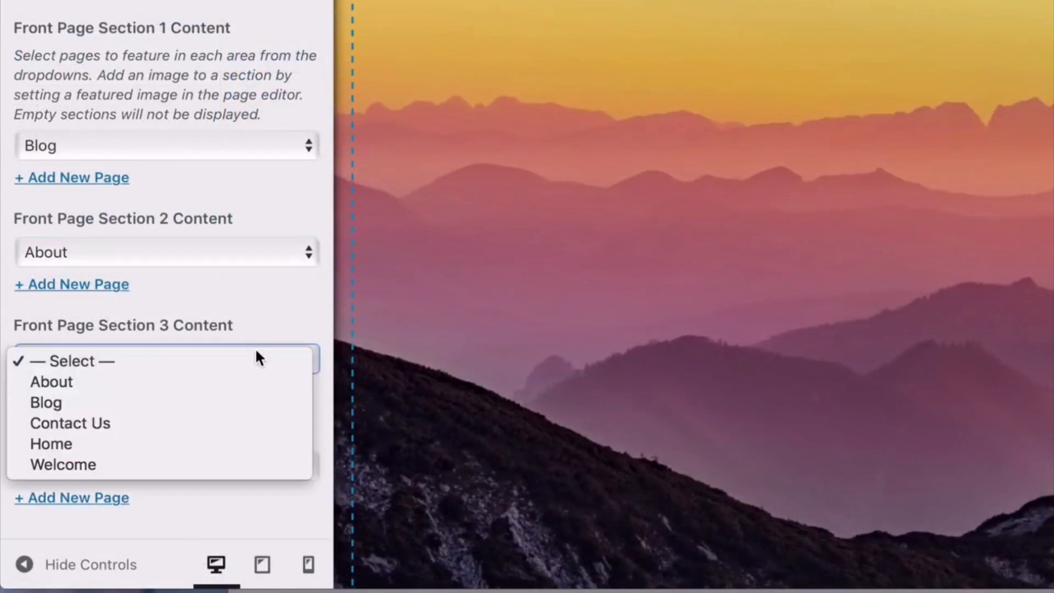
pyautogui.click(153, 424)
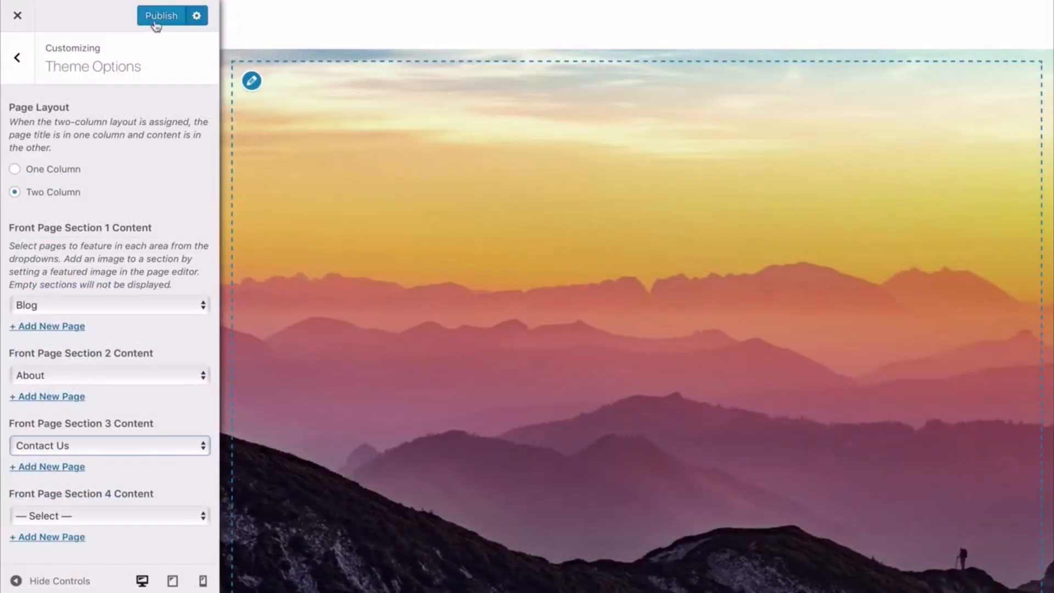
pyautogui.click(160, 17)
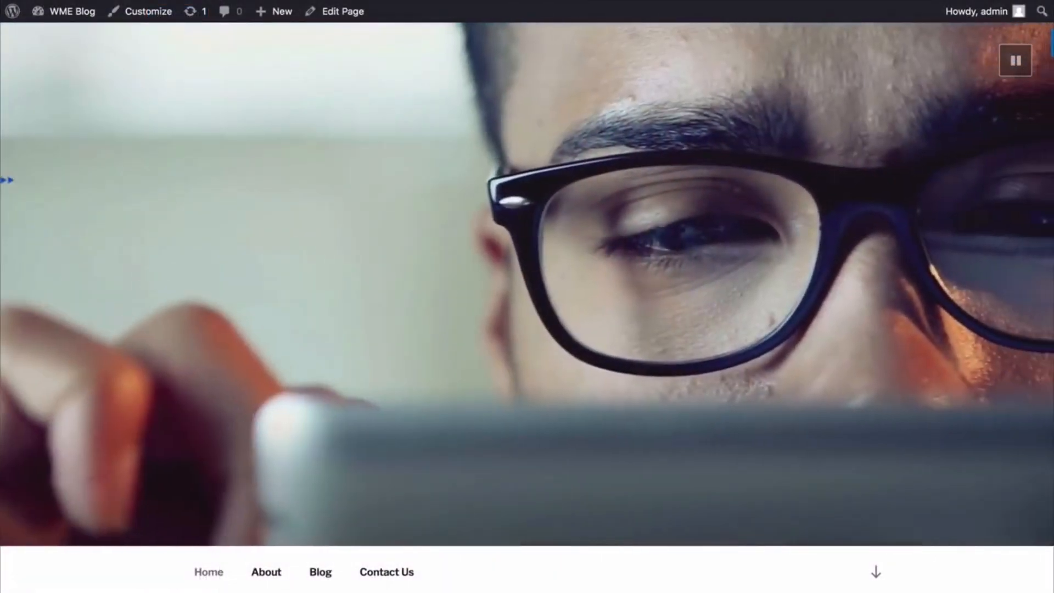
pyautogui.scroll(-1, 527, 296)
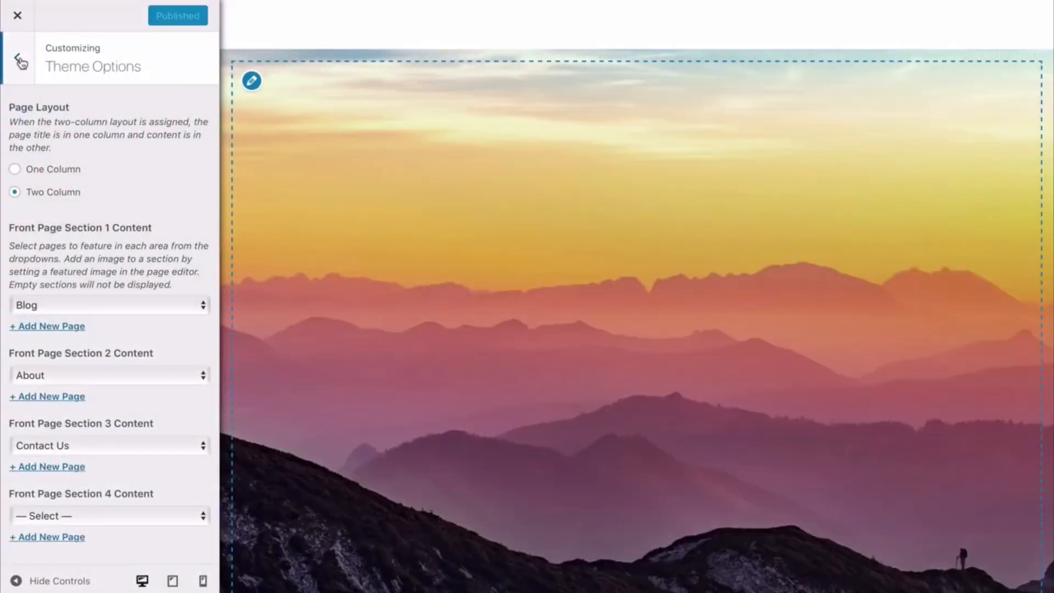
# Add a header video in the site's header media settings and publish it
pyautogui.click(19, 60)
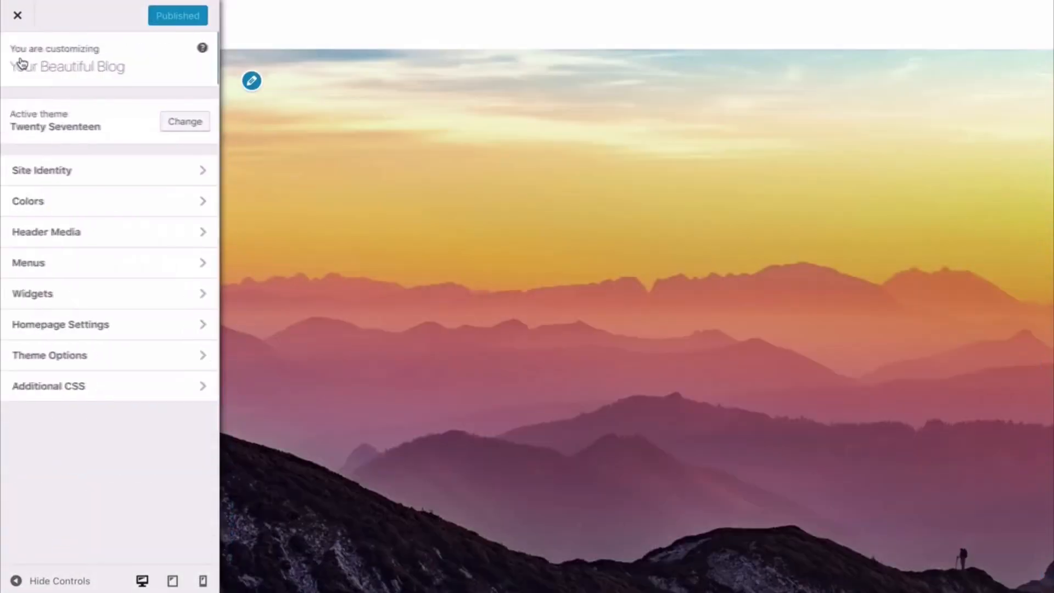
pyautogui.click(96, 235)
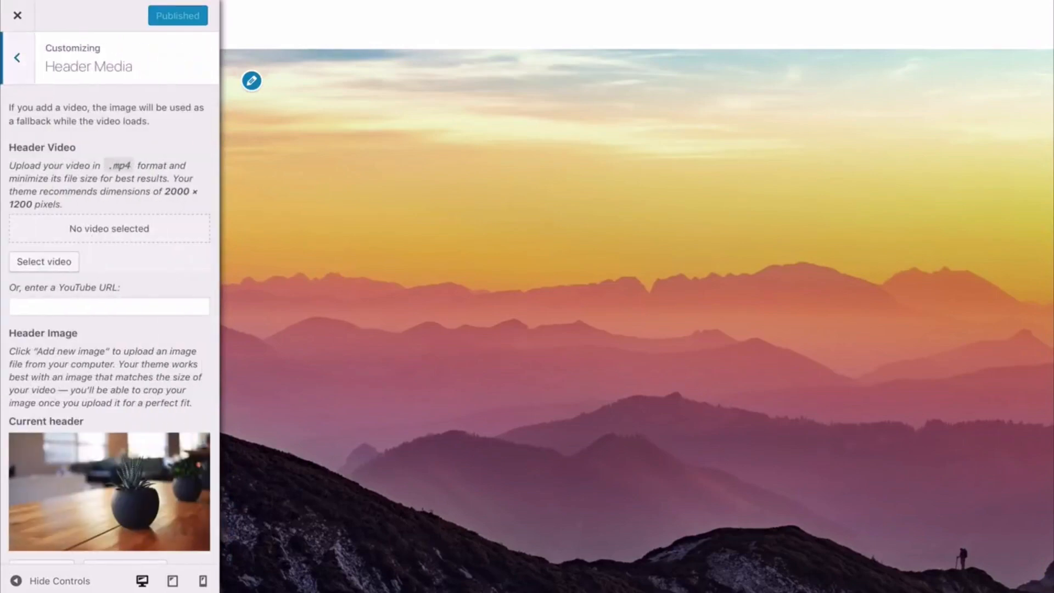
pyautogui.scroll(-3, 177, 480)
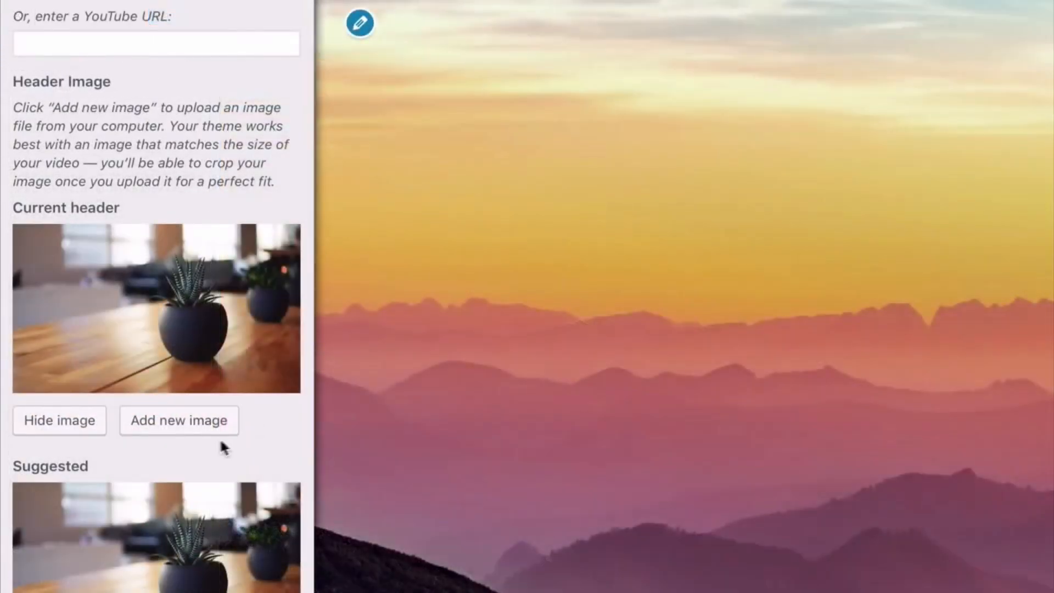
pyautogui.click(180, 421)
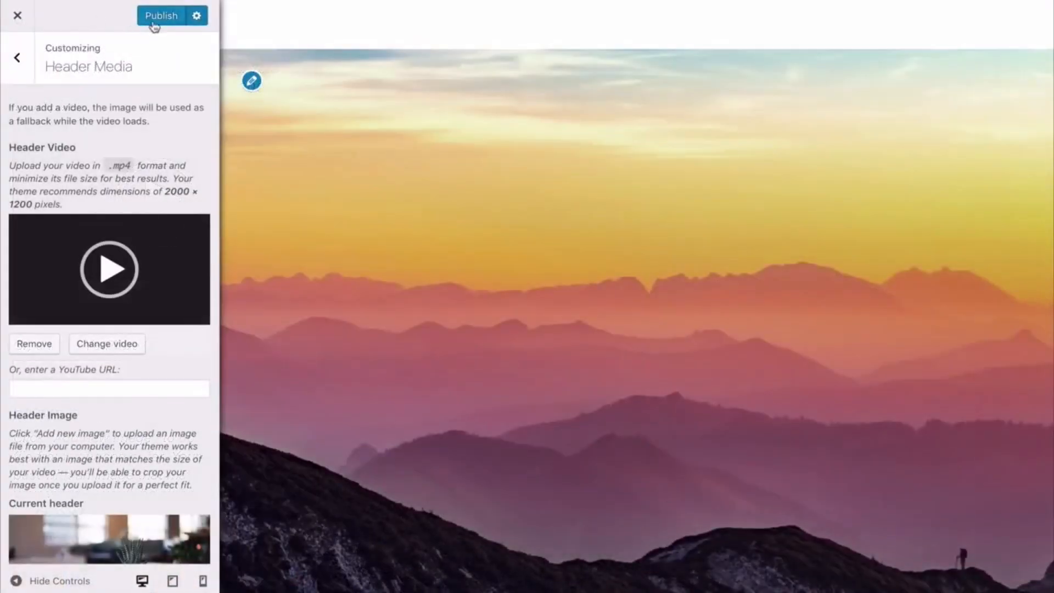
pyautogui.click(162, 17)
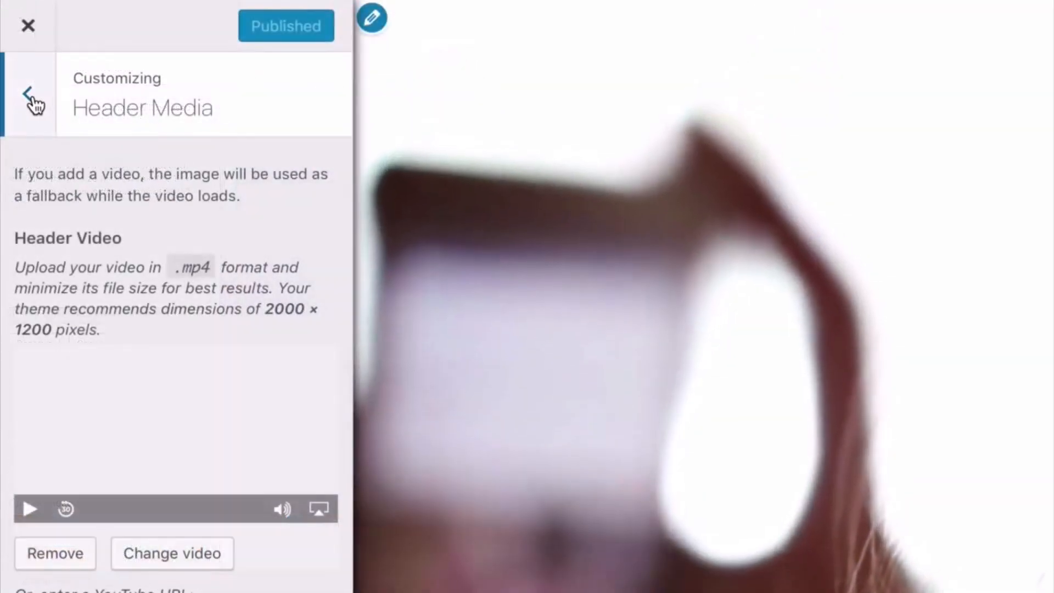
# Open the Site Identity settings and select the web address in the browser window
pyautogui.click(29, 97)
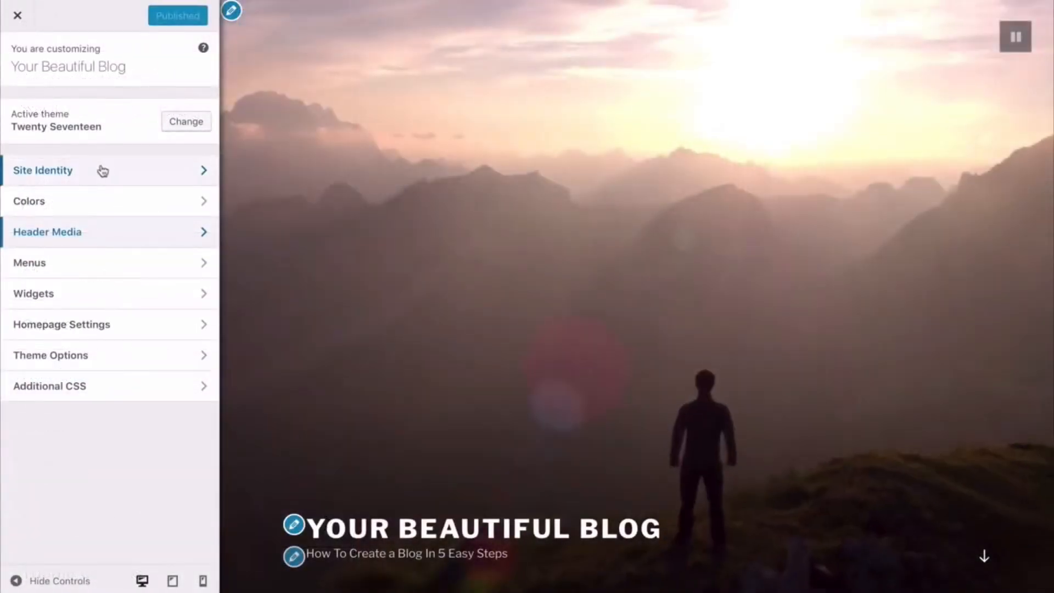
pyautogui.click(114, 173)
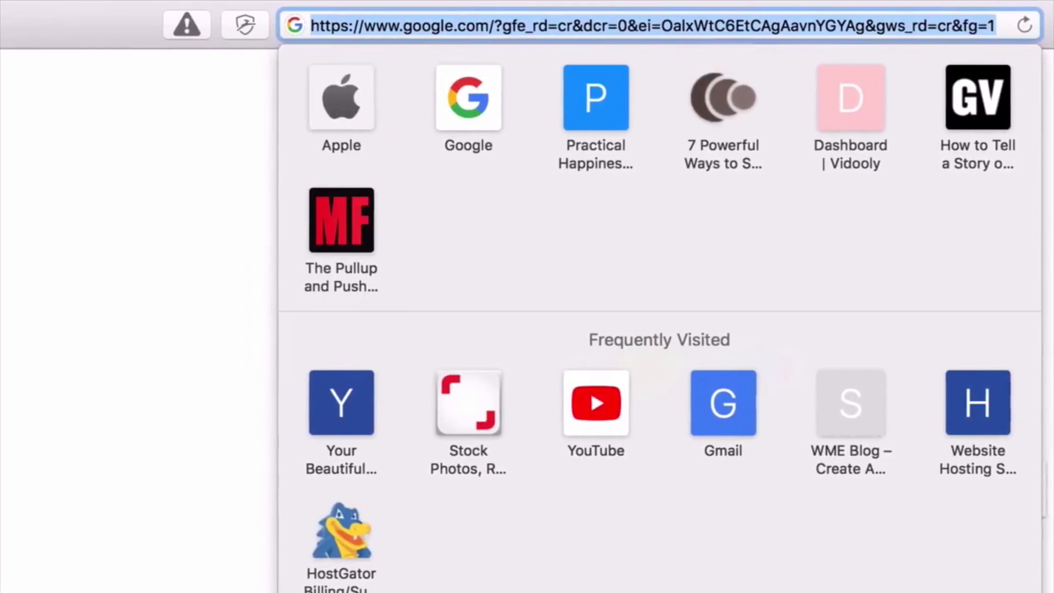
pyautogui.click(489, 26)
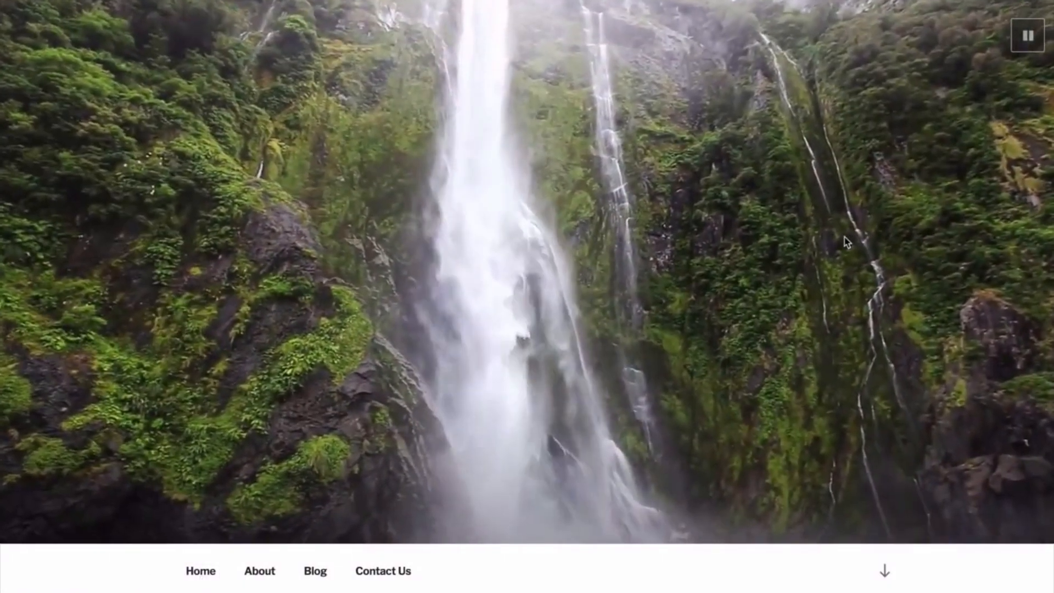
# Review the example blog's front page from the header video and Welcome section through to the Contact Us form
pyautogui.scroll(-5, 845, 241)
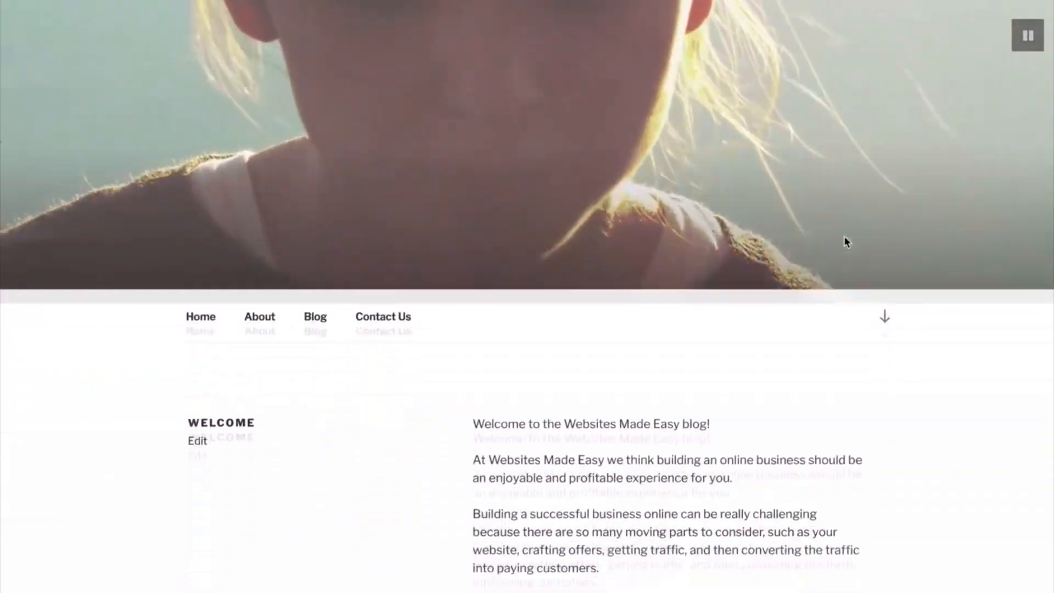
pyautogui.scroll(4, 845, 241)
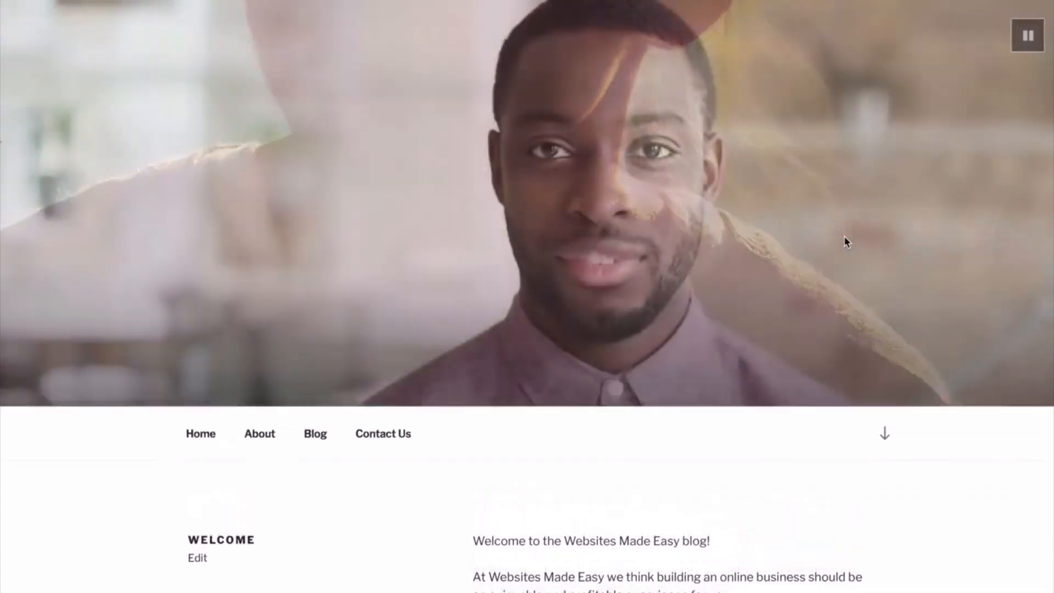
pyautogui.scroll(3, 846, 241)
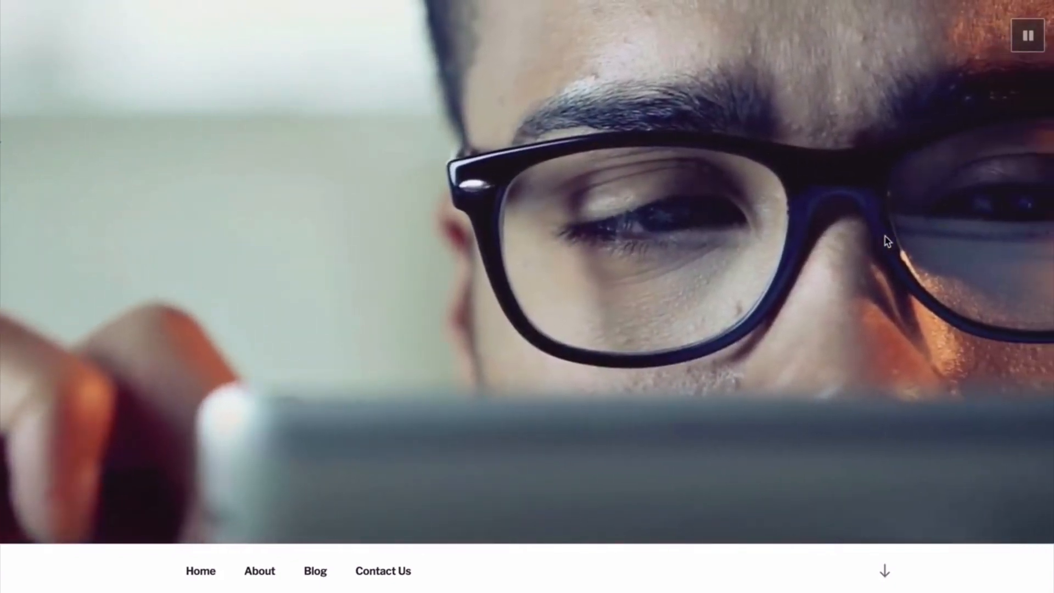
pyautogui.scroll(-3, 886, 241)
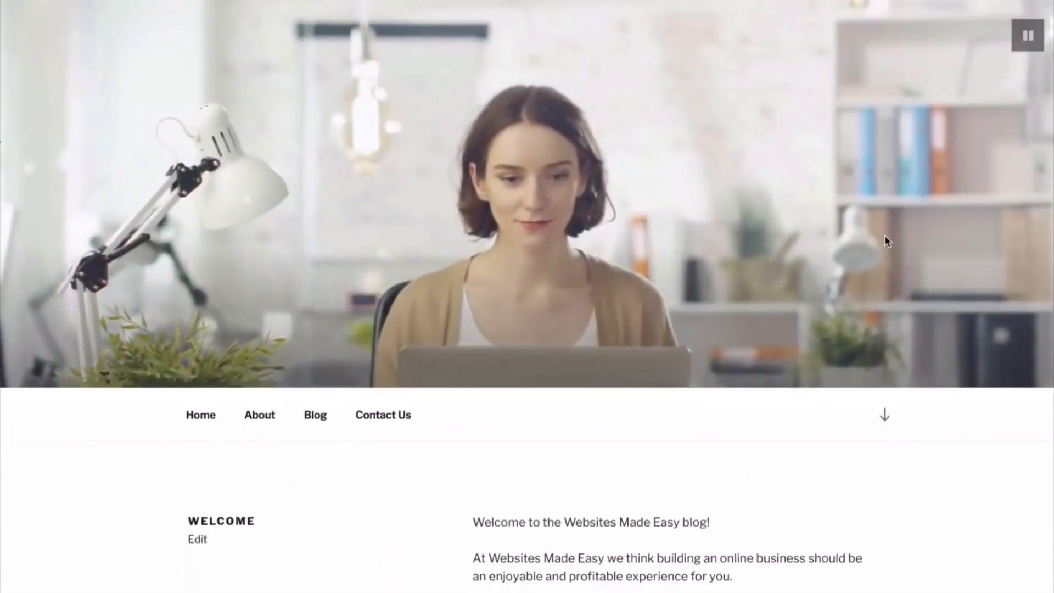
pyautogui.scroll(-5, 885, 237)
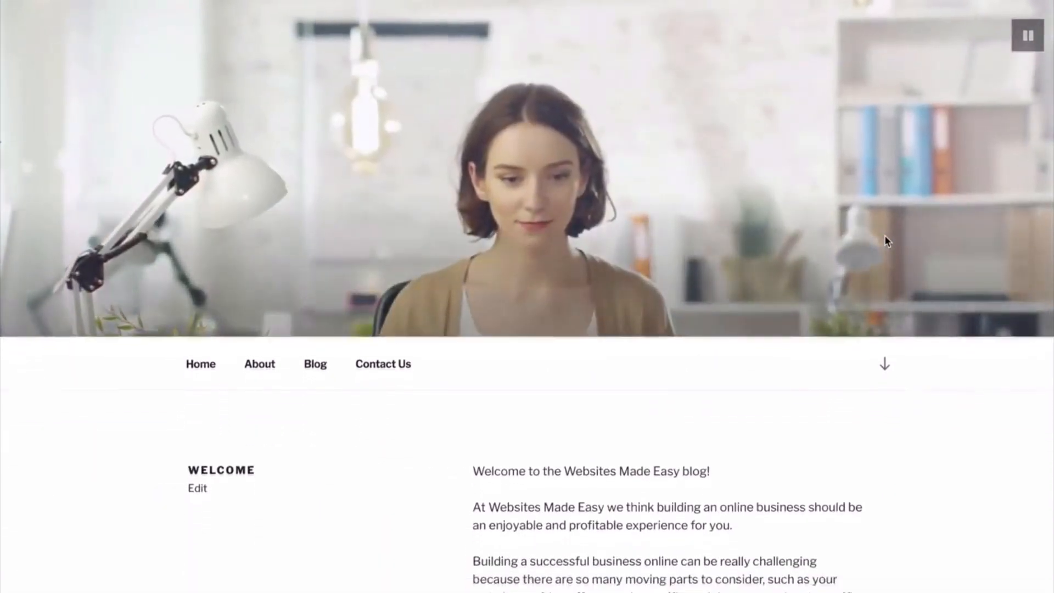
pyautogui.scroll(-10, 886, 242)
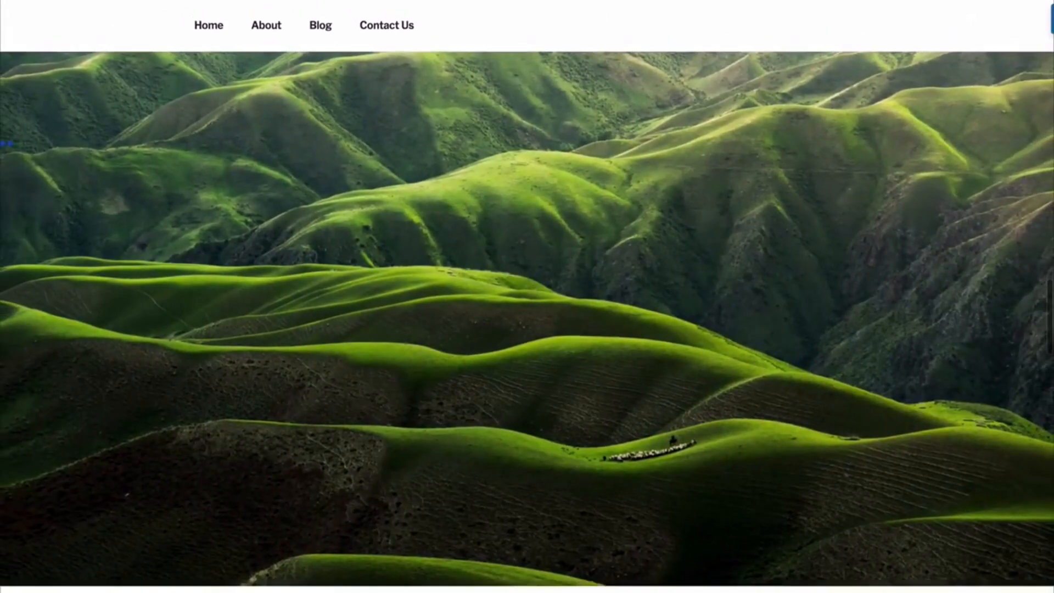
pyautogui.scroll(-8, 527, 297)
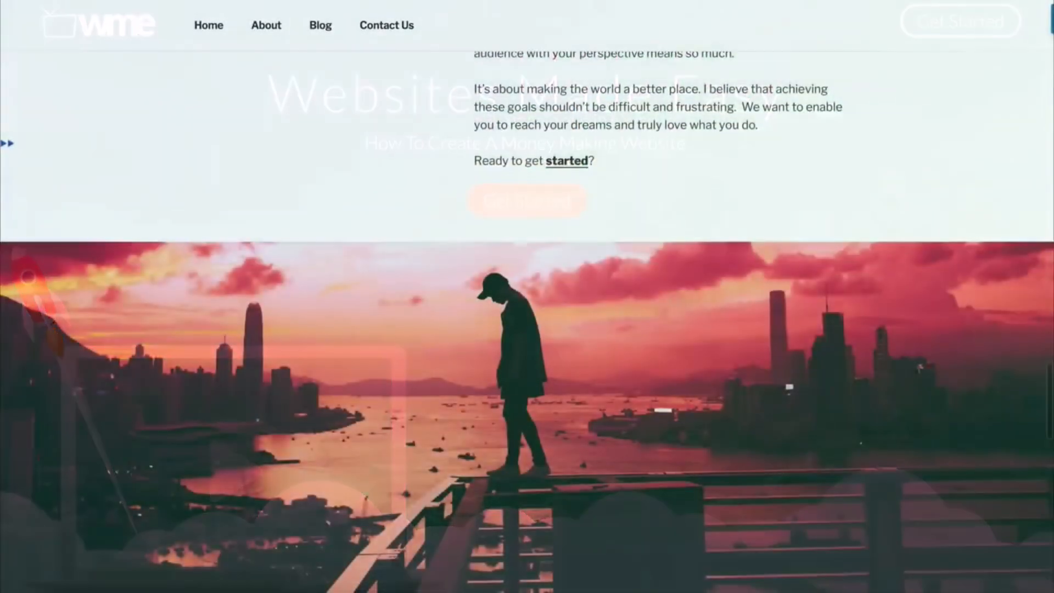
pyautogui.scroll(-5, 527, 296)
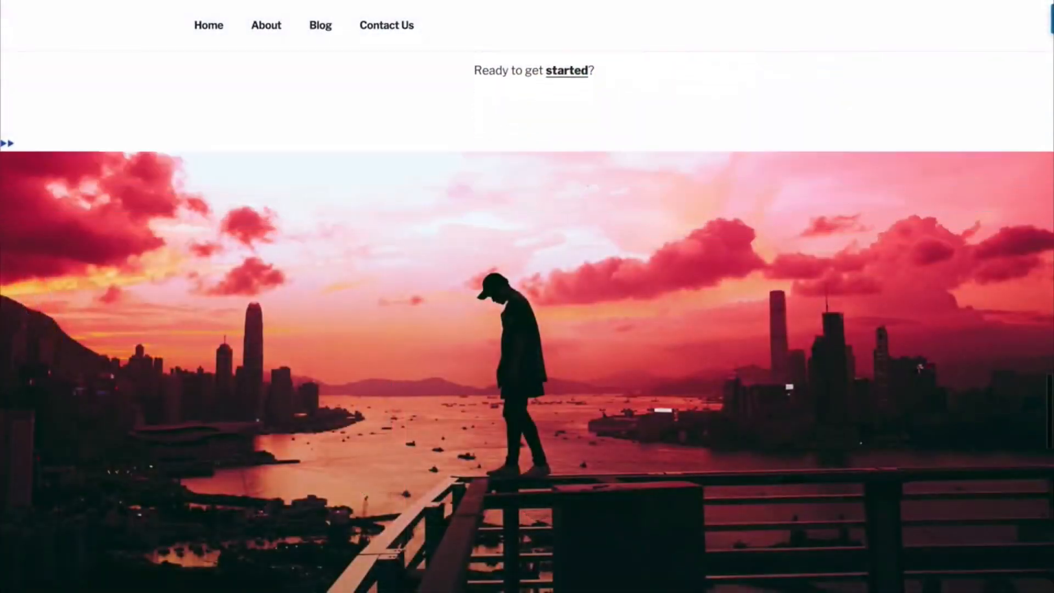
pyautogui.scroll(-6, 528, 297)
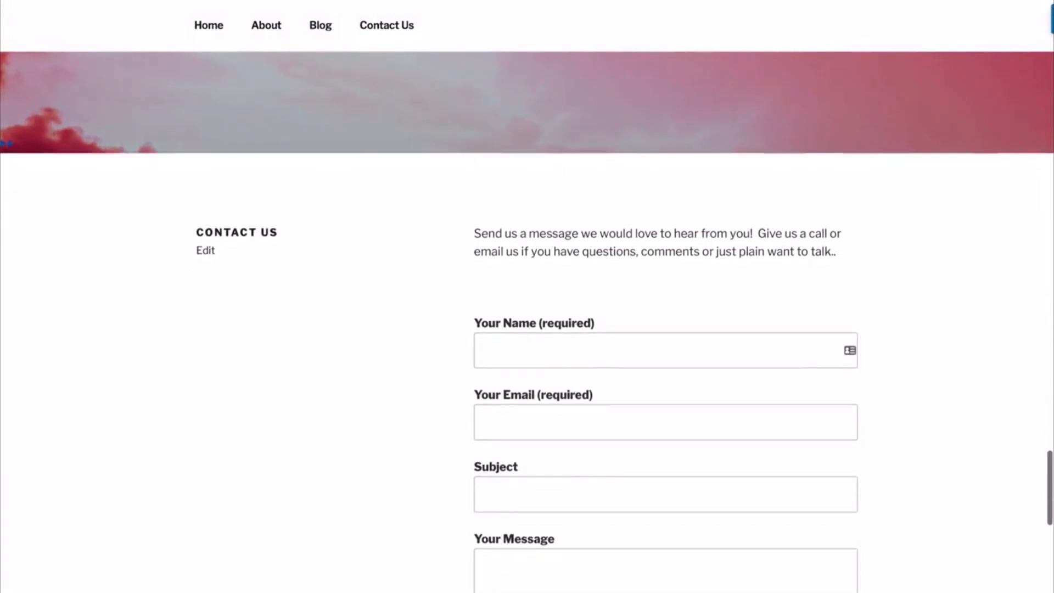
pyautogui.scroll(-2, 527, 296)
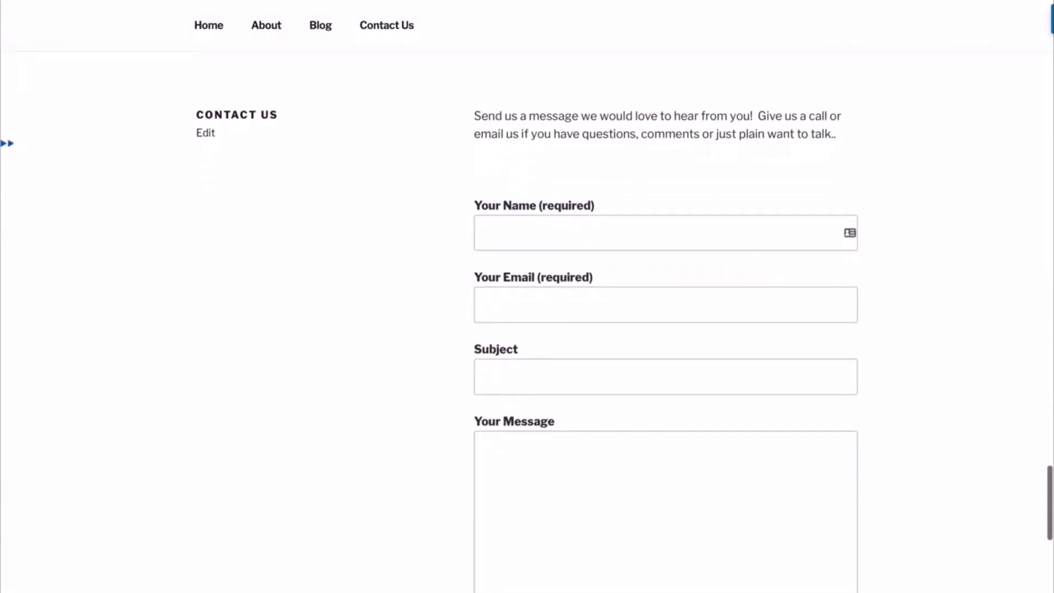
pyautogui.scroll(-2, 528, 296)
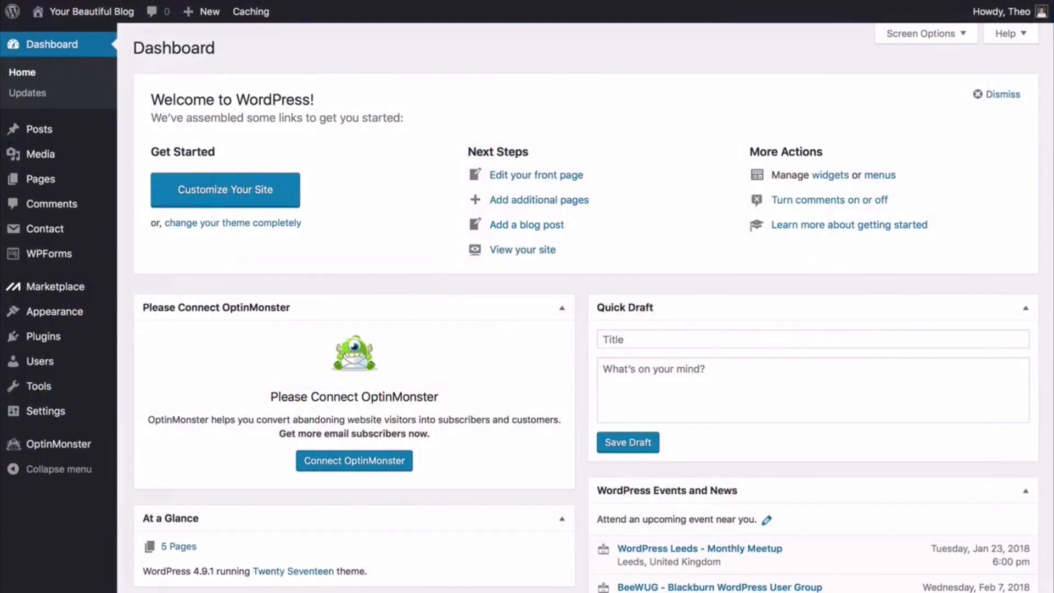
# Start a new blog post and review the example post "3 Easy Ways To Boost Your Blogs Image" as a model
pyautogui.moveTo(102, 134)
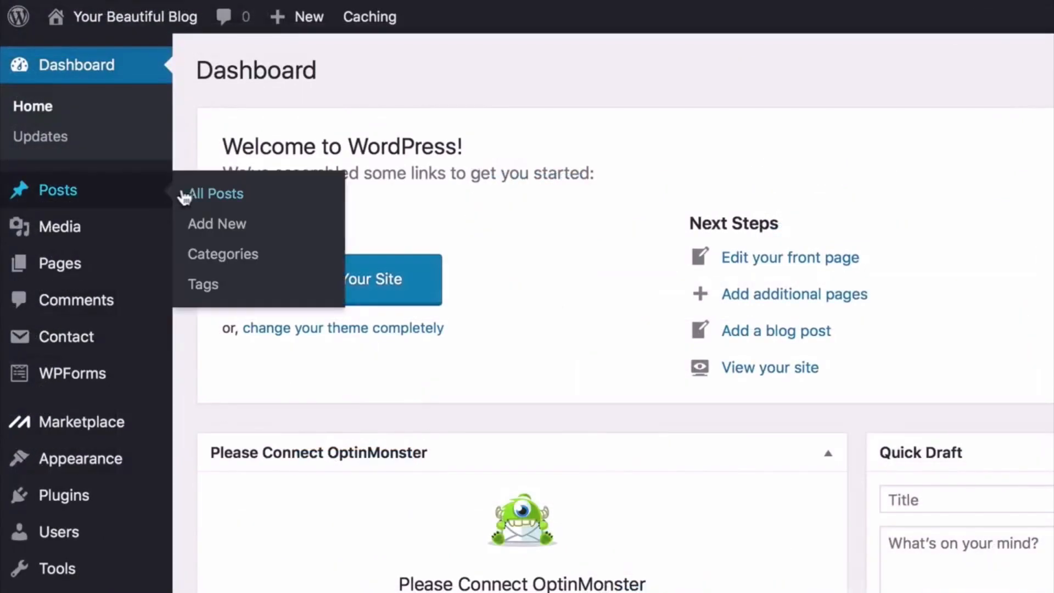
pyautogui.click(219, 226)
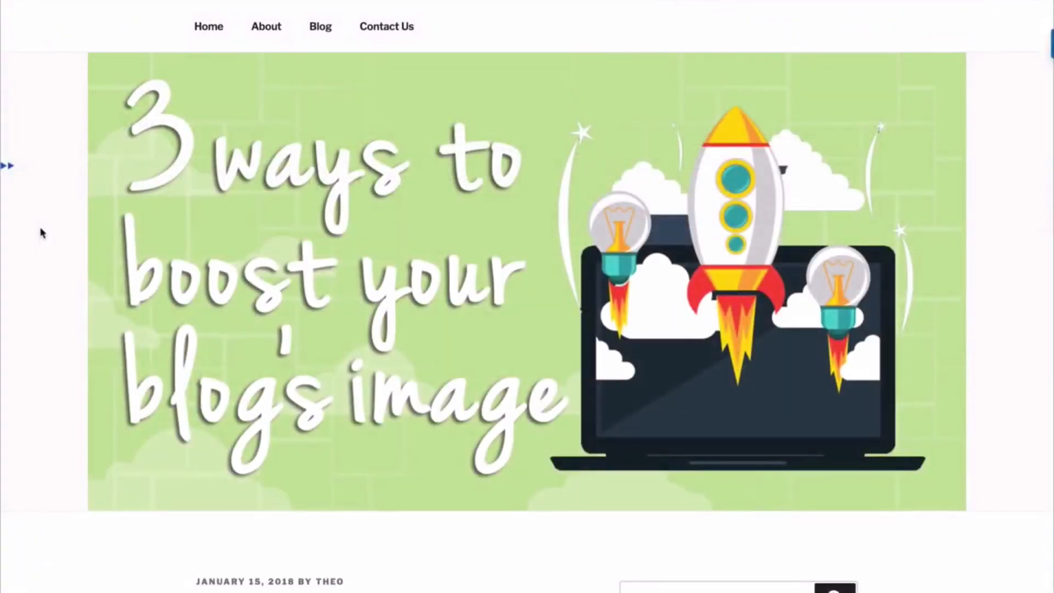
pyautogui.scroll(-5, 42, 233)
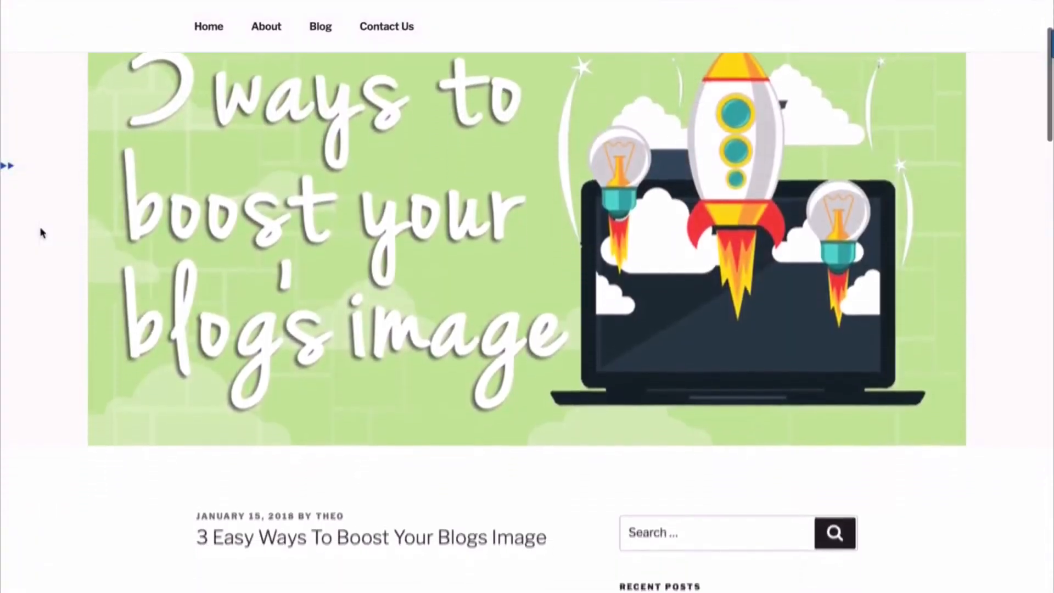
pyautogui.scroll(-3, 42, 233)
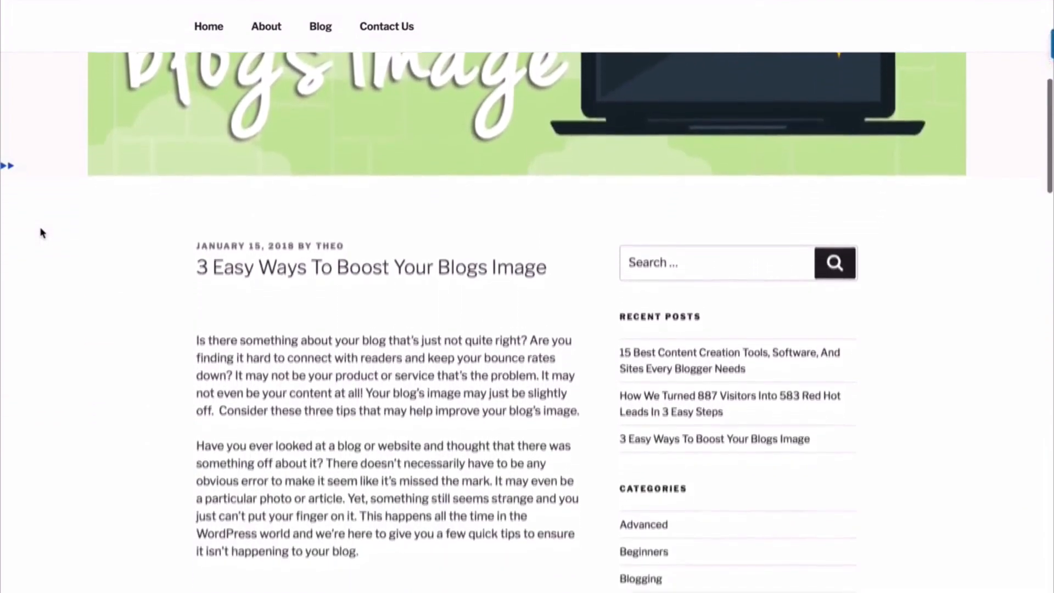
pyautogui.scroll(-2, 43, 233)
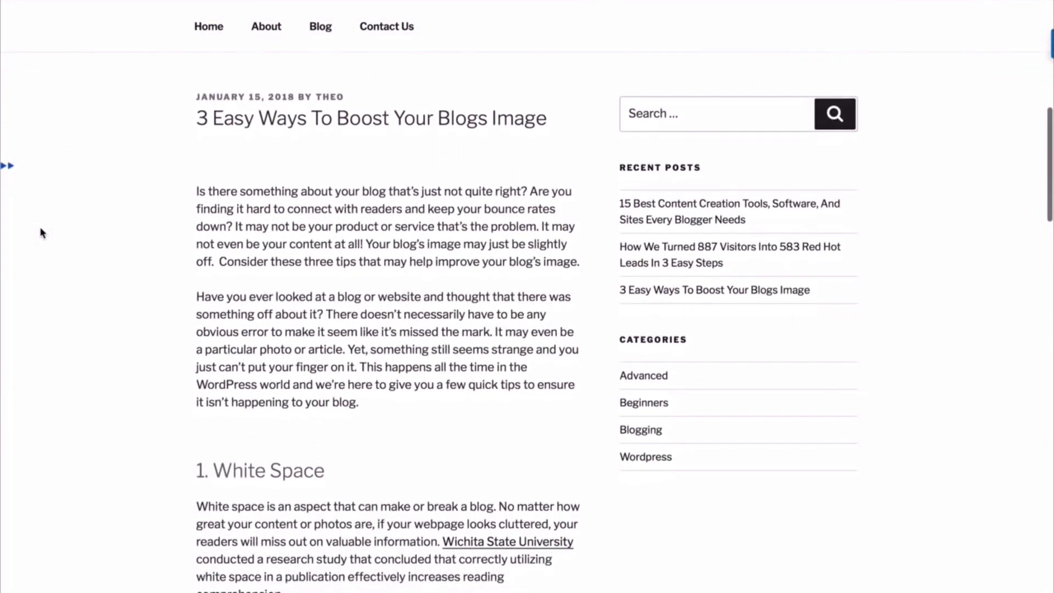
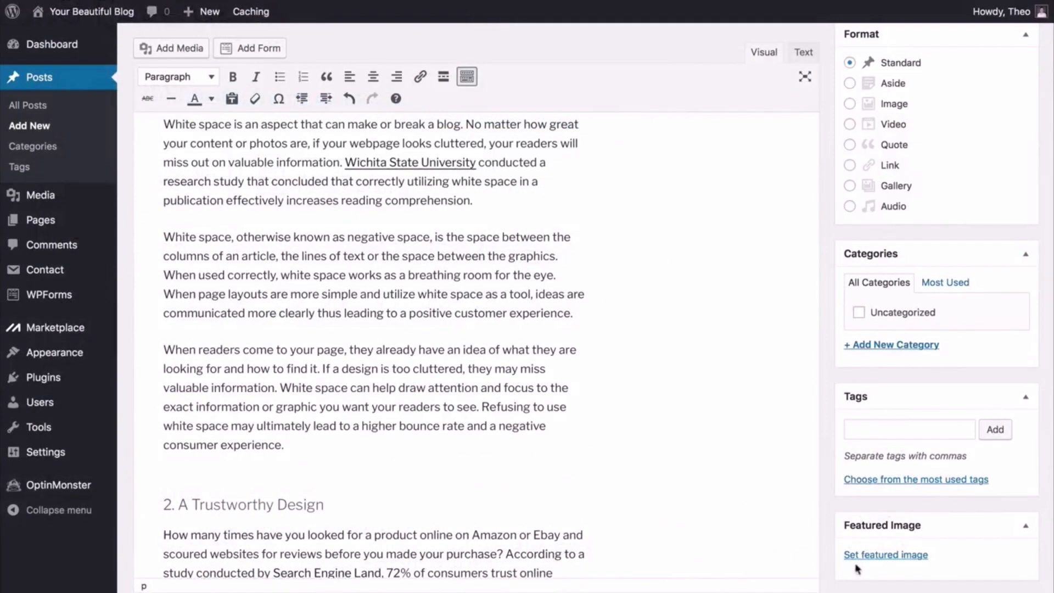
# Set the "3 ways to boost your blog's image" rocket graphic as featured image and add new categories, including Blogging and Advanced
pyautogui.click(873, 556)
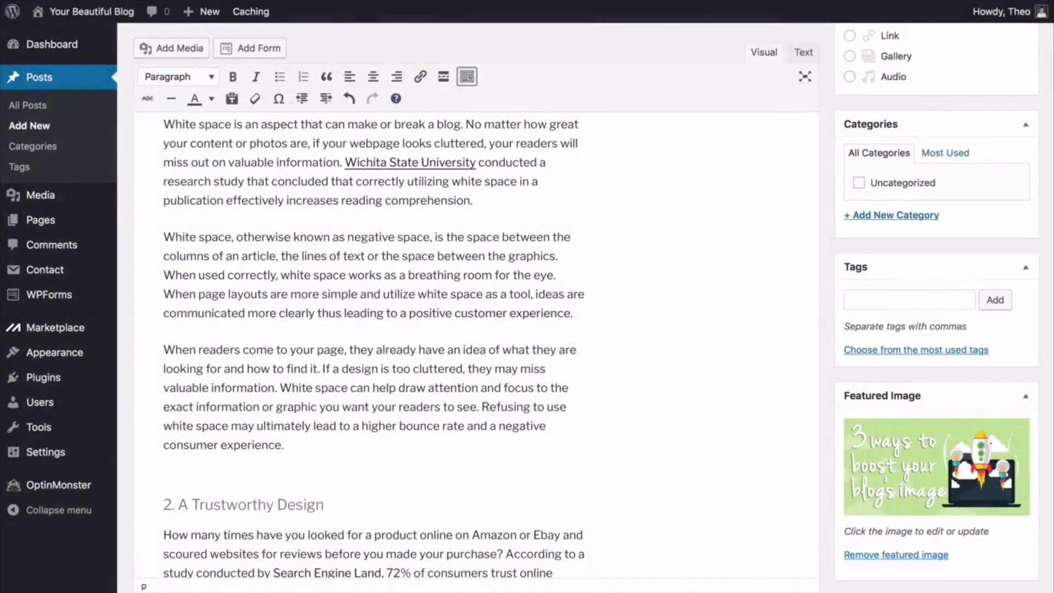
pyautogui.scroll(3, 527, 307)
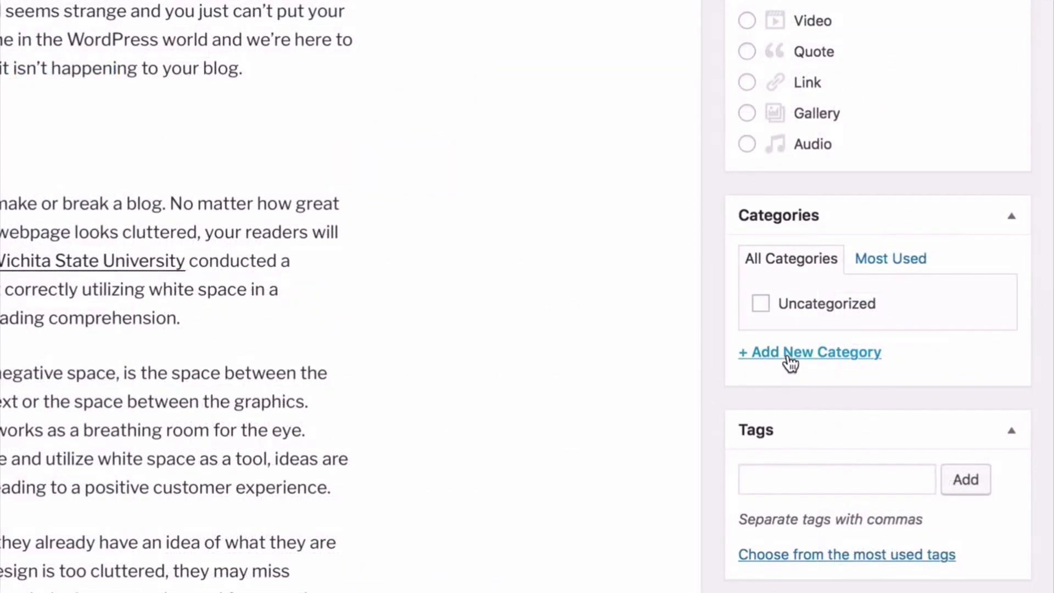
pyautogui.click(791, 360)
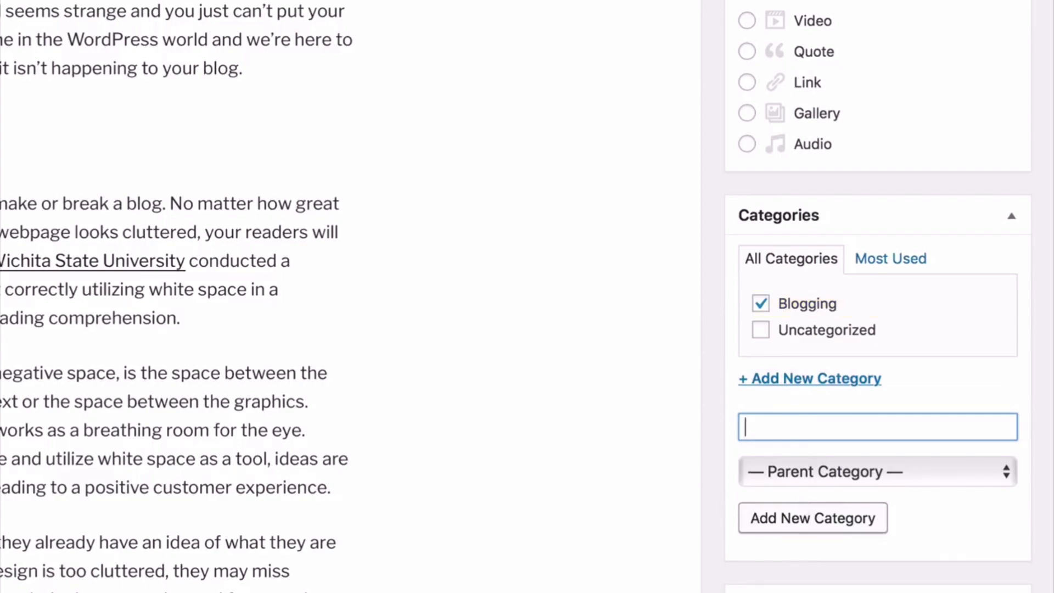
pyautogui.write('Adva')
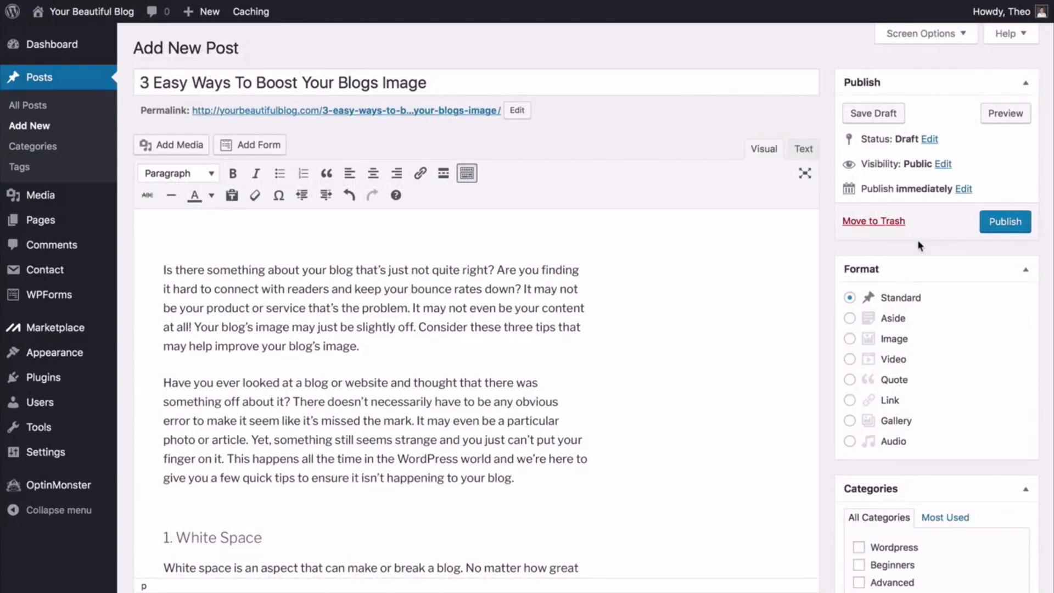
# Publish the posts "3 Easy Ways To Boost Your Blogs Image" and "How We Turned 887 Visitors Into 583 Red Hot Leads In 3 Easy Steps"
pyautogui.click(999, 236)
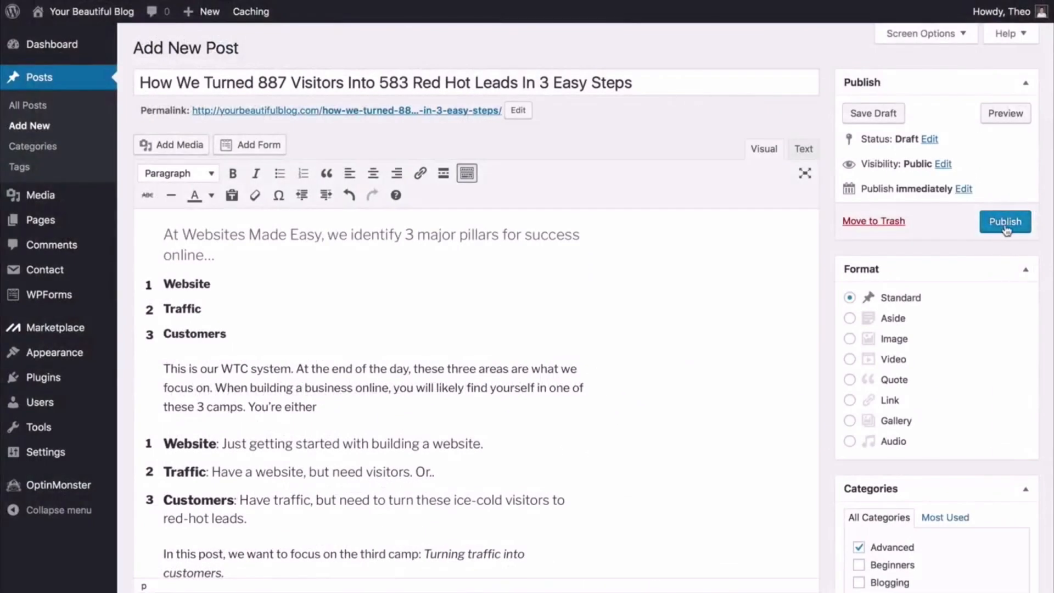
pyautogui.click(1006, 224)
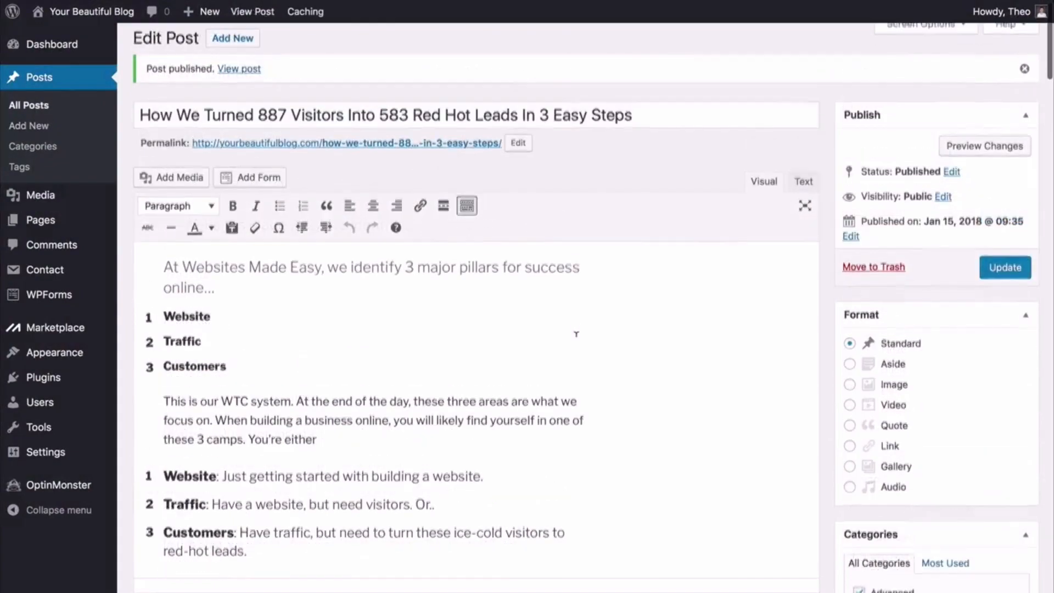
# Add two line breaks after "Turning traffic into customers." in the post body and enlarge the 887 Monthly Visitors infographic
pyautogui.scroll(-7, 575, 330)
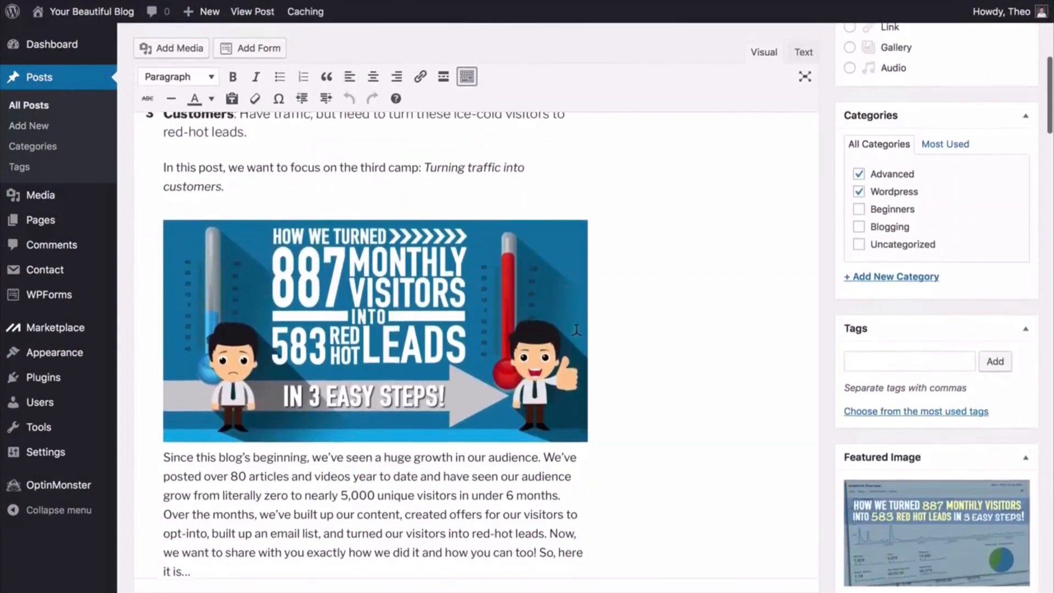
pyautogui.scroll(-15, 576, 329)
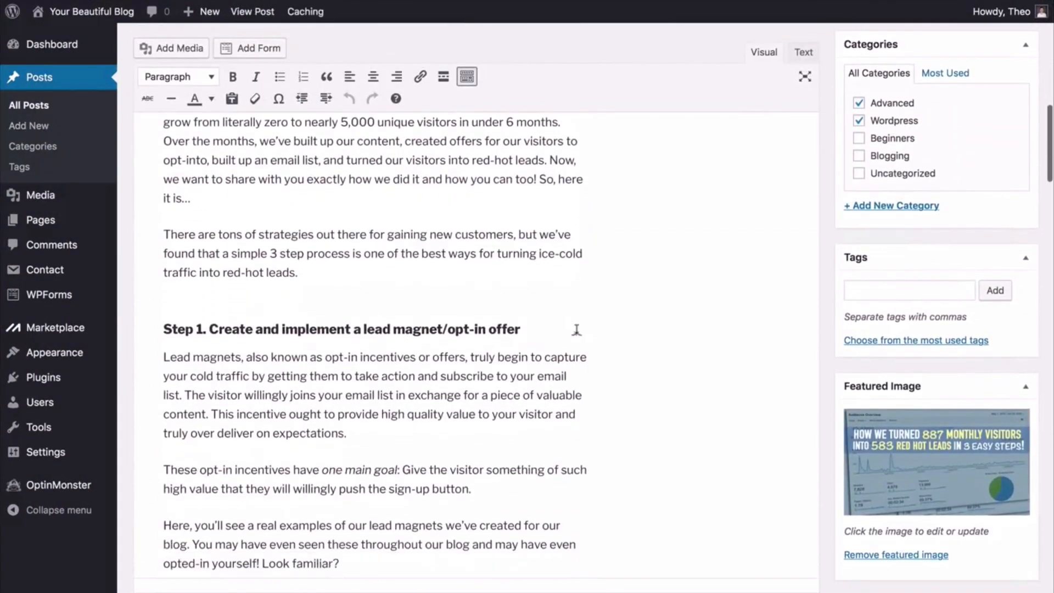
pyautogui.scroll(-6, 576, 332)
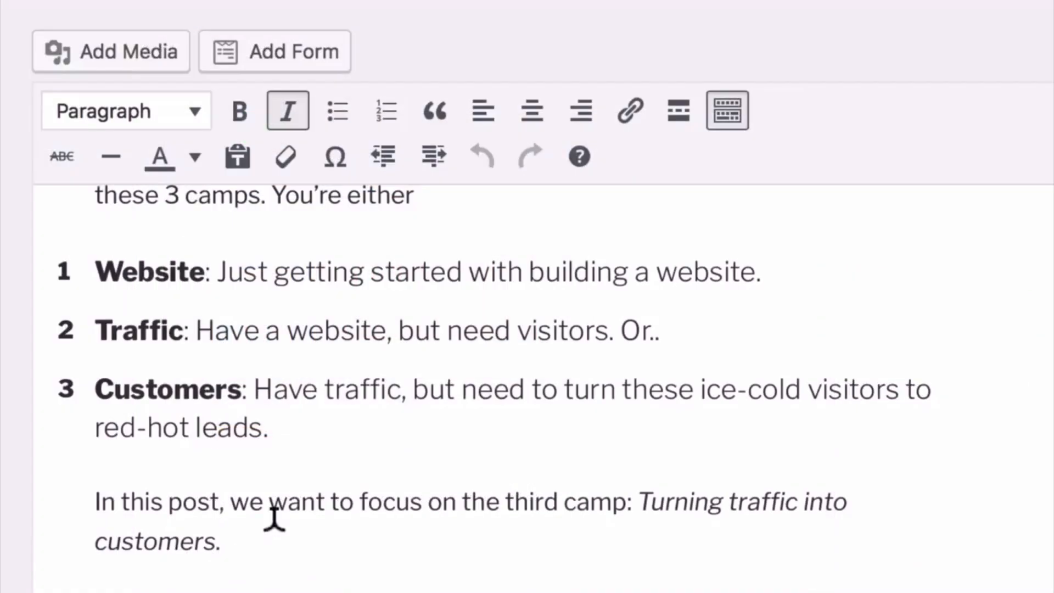
pyautogui.press('Return')
pyautogui.press('Return')
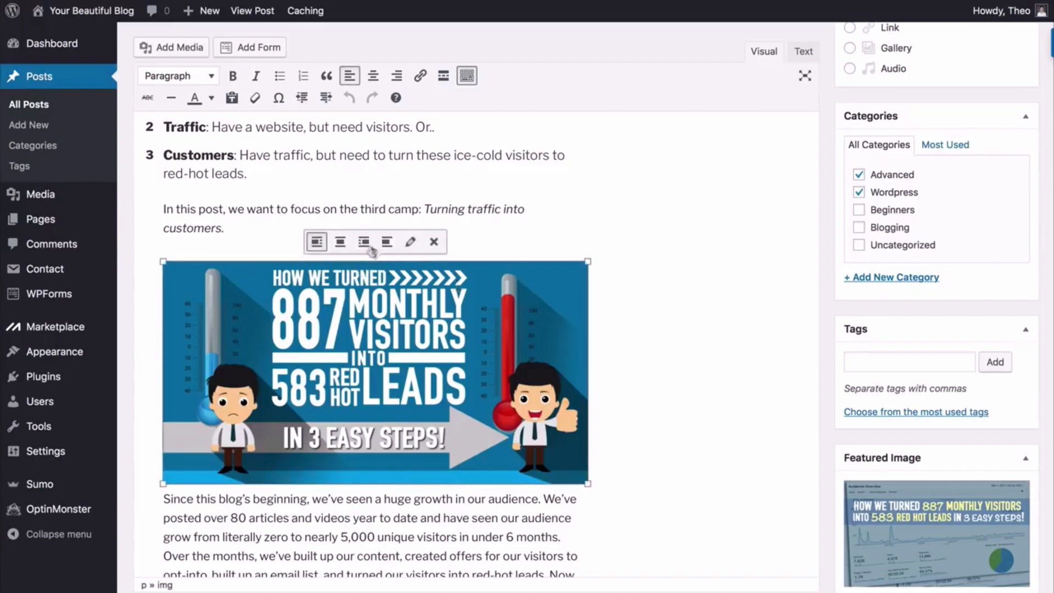
pyautogui.click(410, 244)
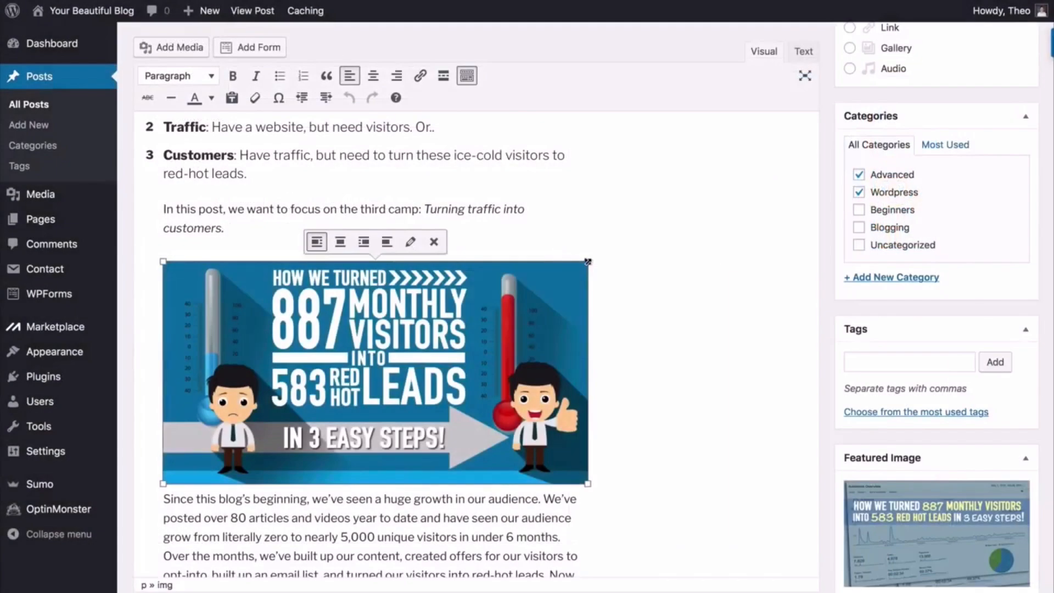
pyautogui.moveTo(587, 262); pyautogui.dragTo(632, 234)
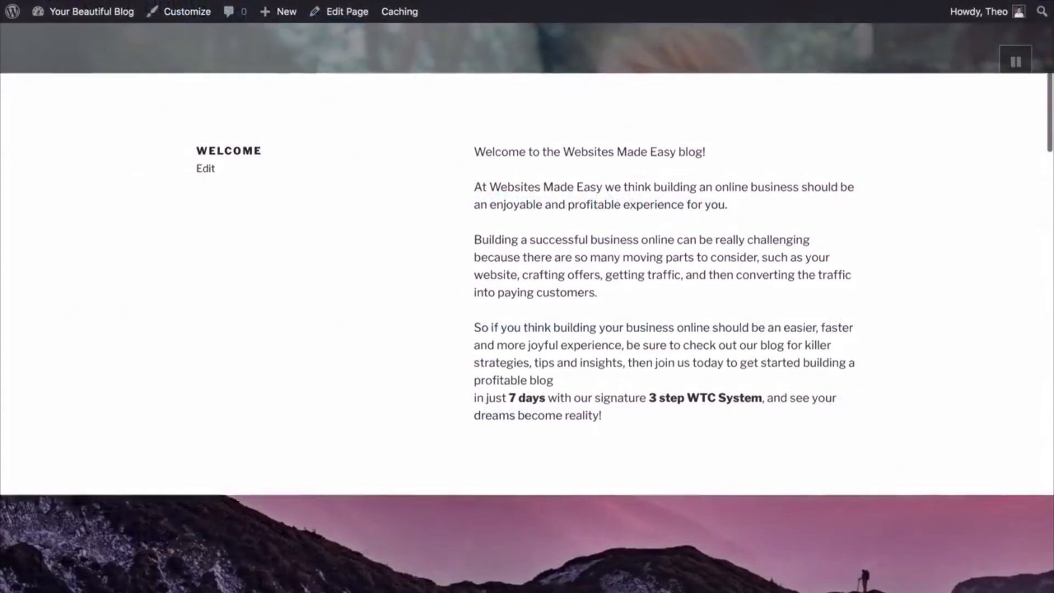
# Review the live front page from the Welcome section down to the post excerpts in the Blog section
pyautogui.scroll(-3, 527, 261)
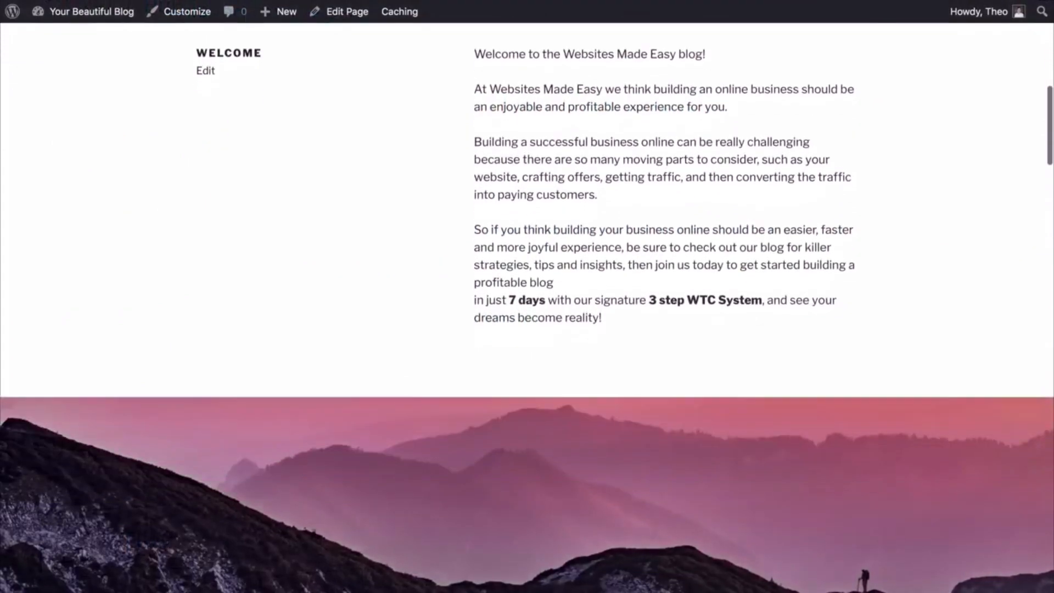
pyautogui.scroll(-5, 527, 296)
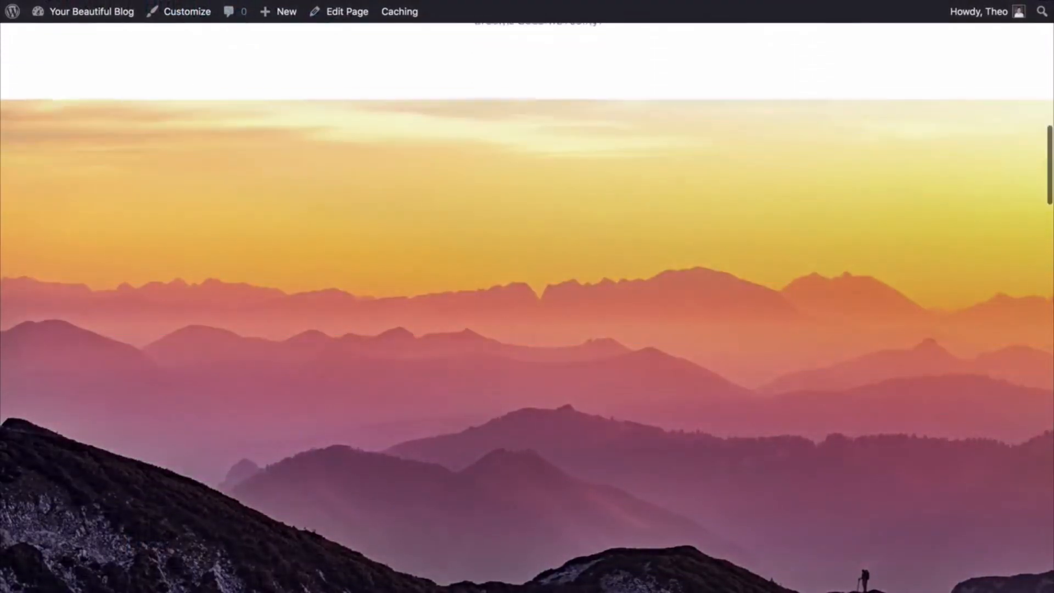
pyautogui.scroll(-5, 527, 297)
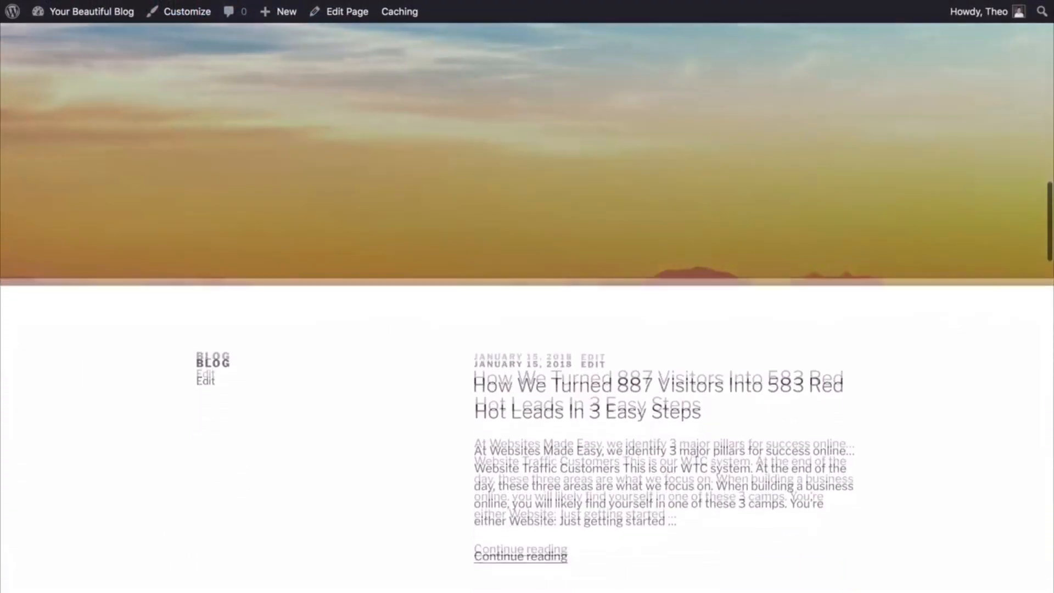
pyautogui.scroll(-5, 527, 297)
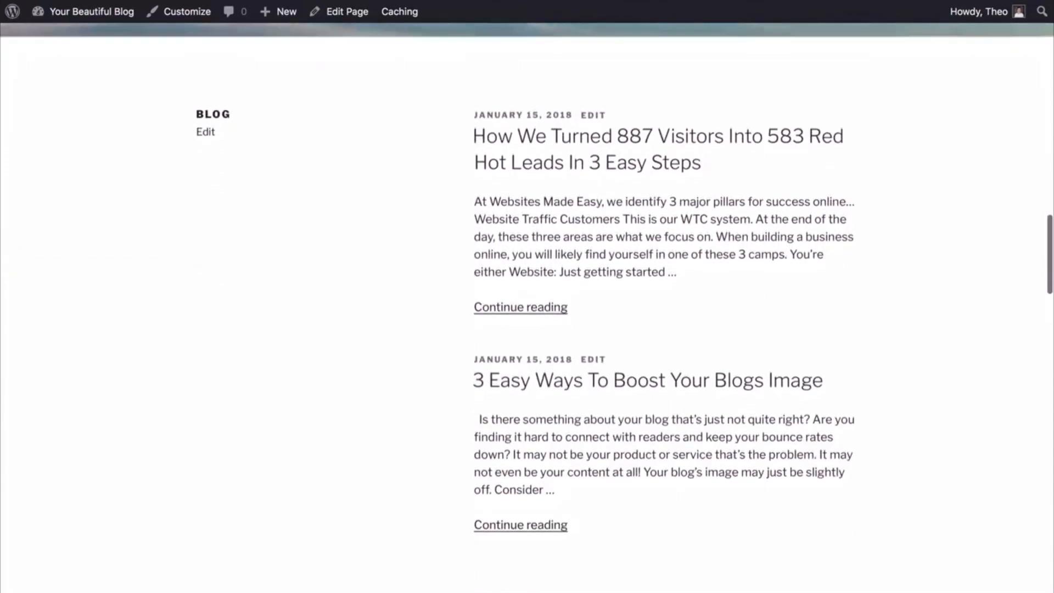
pyautogui.scroll(-4, 527, 297)
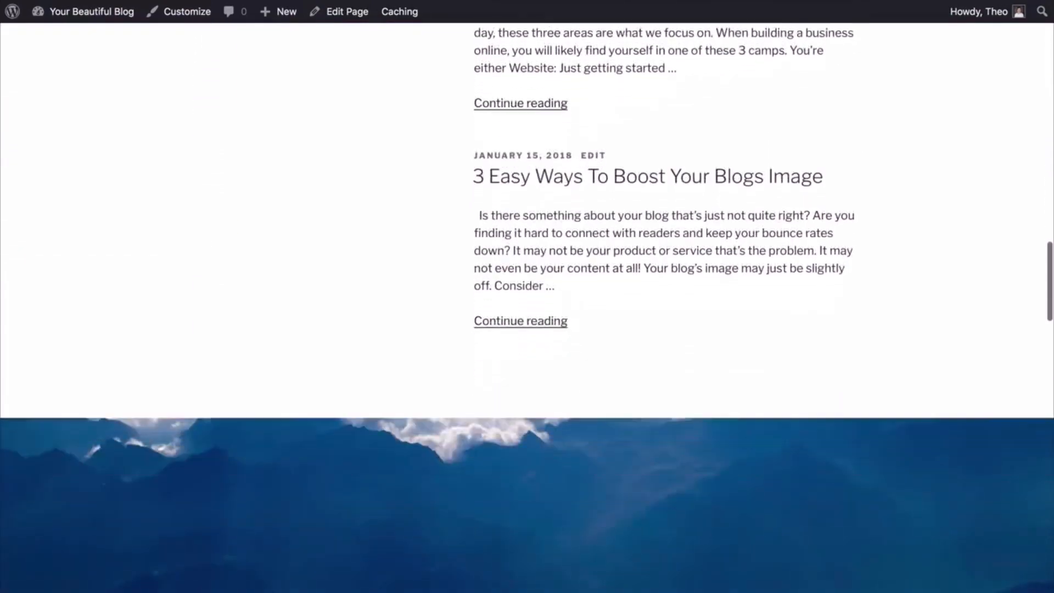
pyautogui.scroll(4, 403, 247)
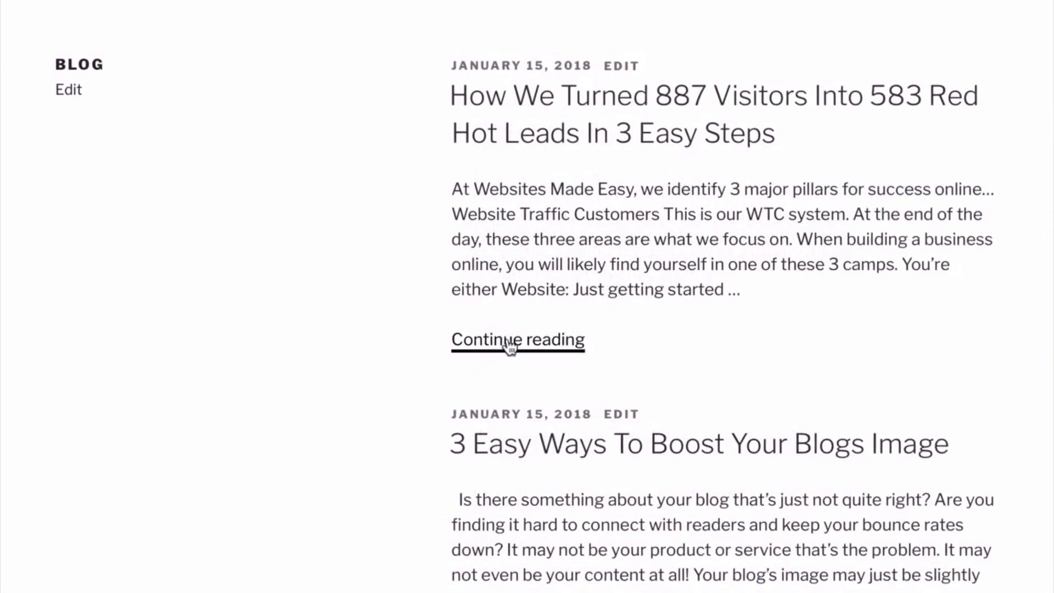
# Open the full "How We Turned 887 Visitors Into 583 Red Hot Leads" post and examine its featured image, text and sidebar
pyautogui.click(510, 345)
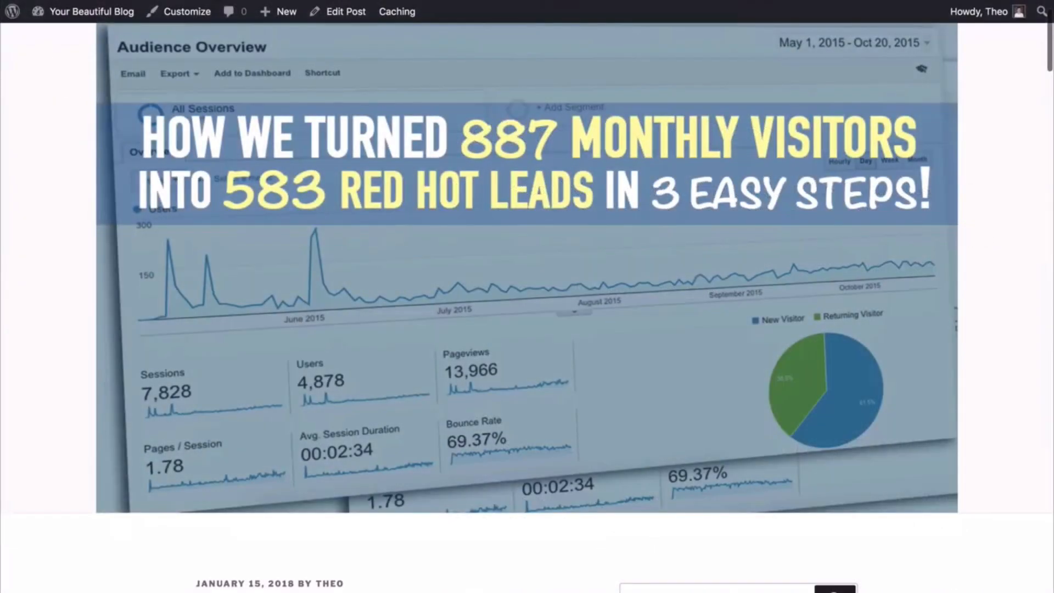
pyautogui.scroll(-6, 527, 307)
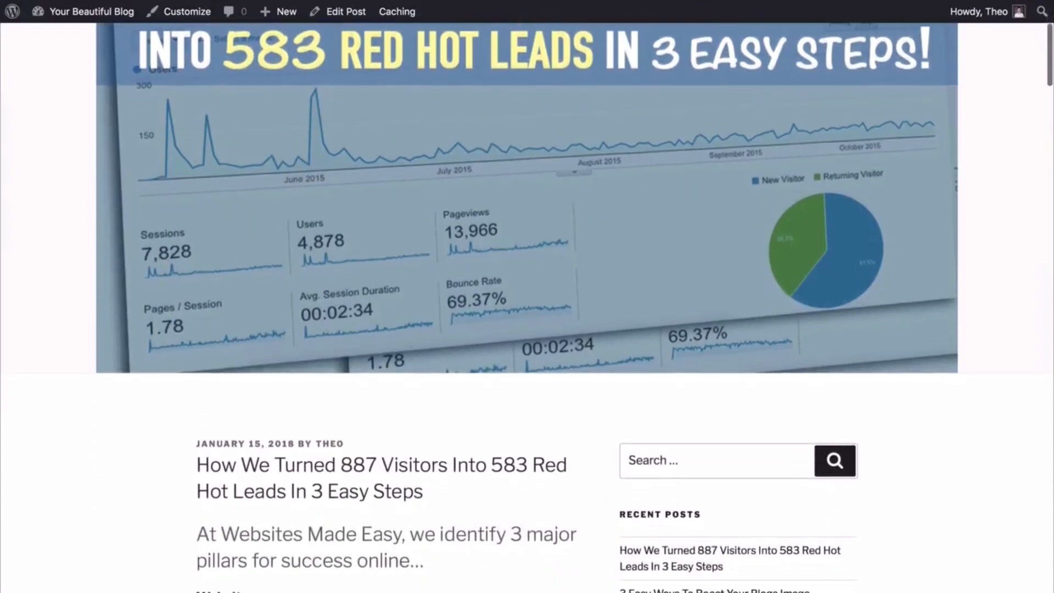
pyautogui.scroll(-1, 527, 308)
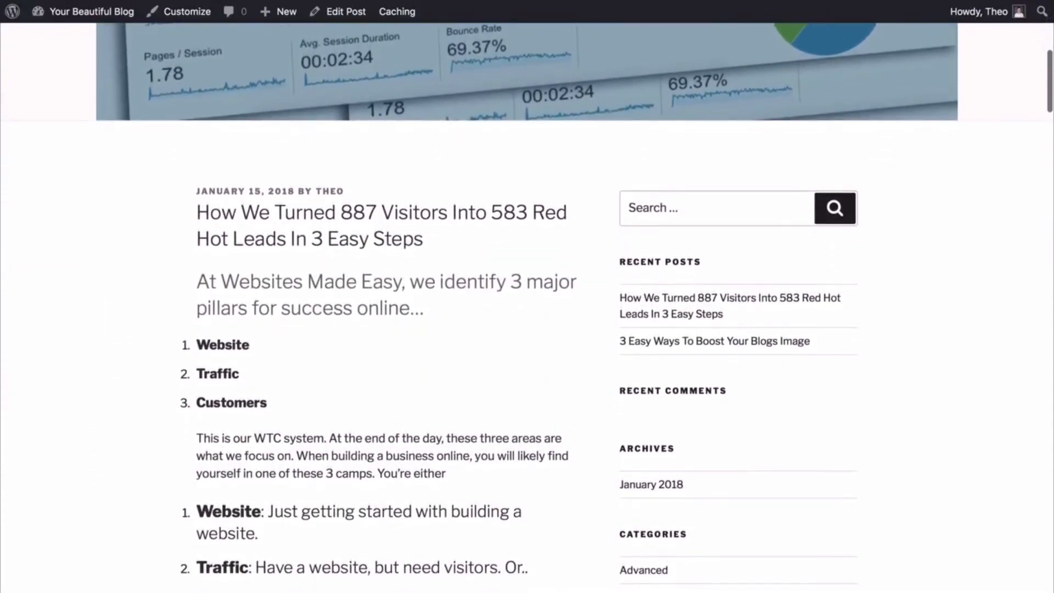
pyautogui.scroll(-13, 527, 307)
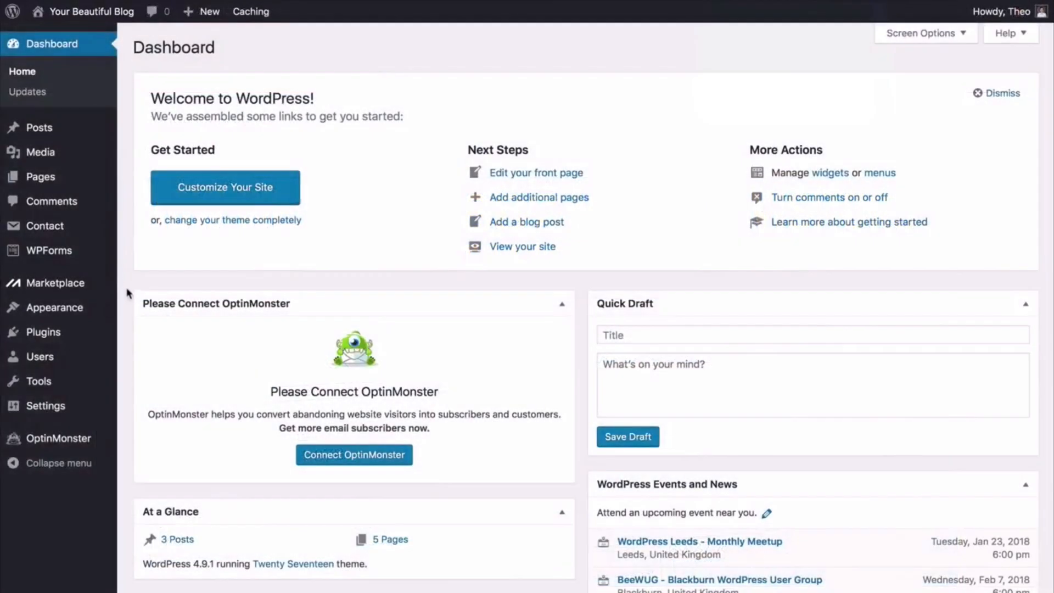
# Hide the current header image in the site's header media settings
pyautogui.moveTo(105, 313)
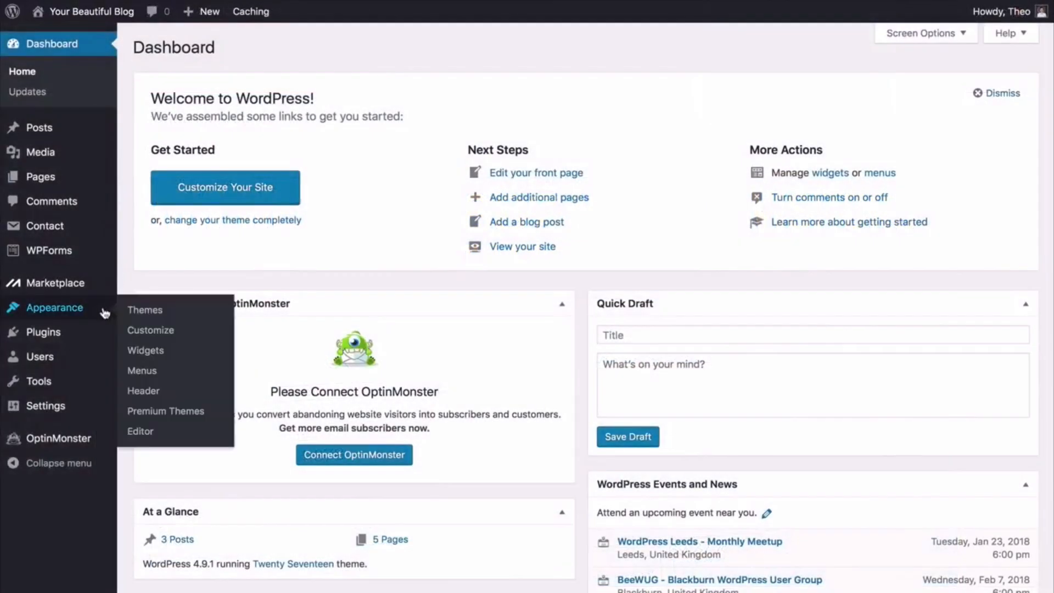
pyautogui.click(147, 334)
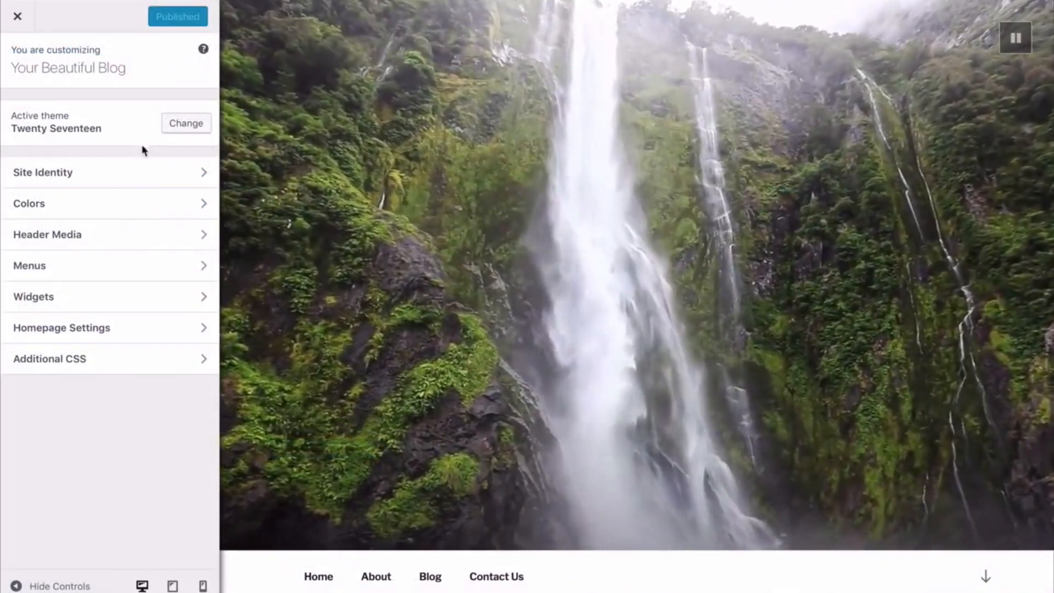
pyautogui.click(91, 237)
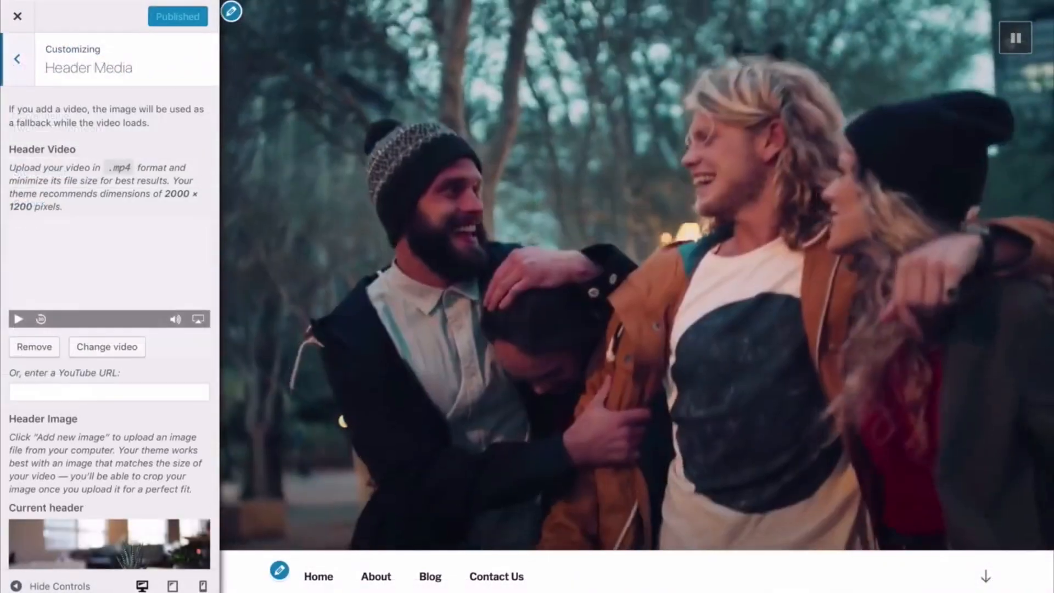
pyautogui.scroll(-5, 110, 329)
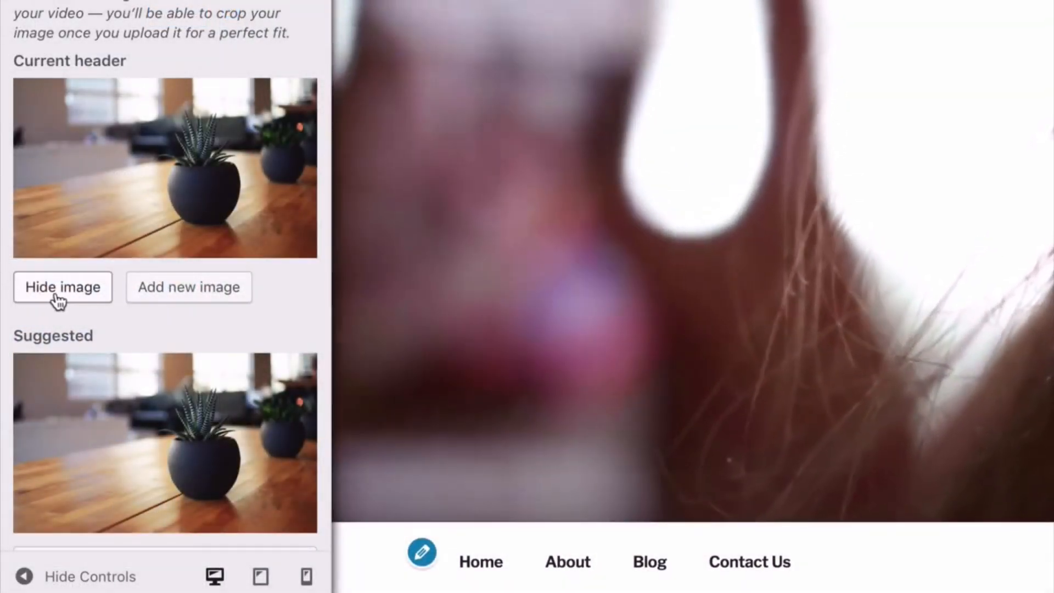
pyautogui.click(22, 296)
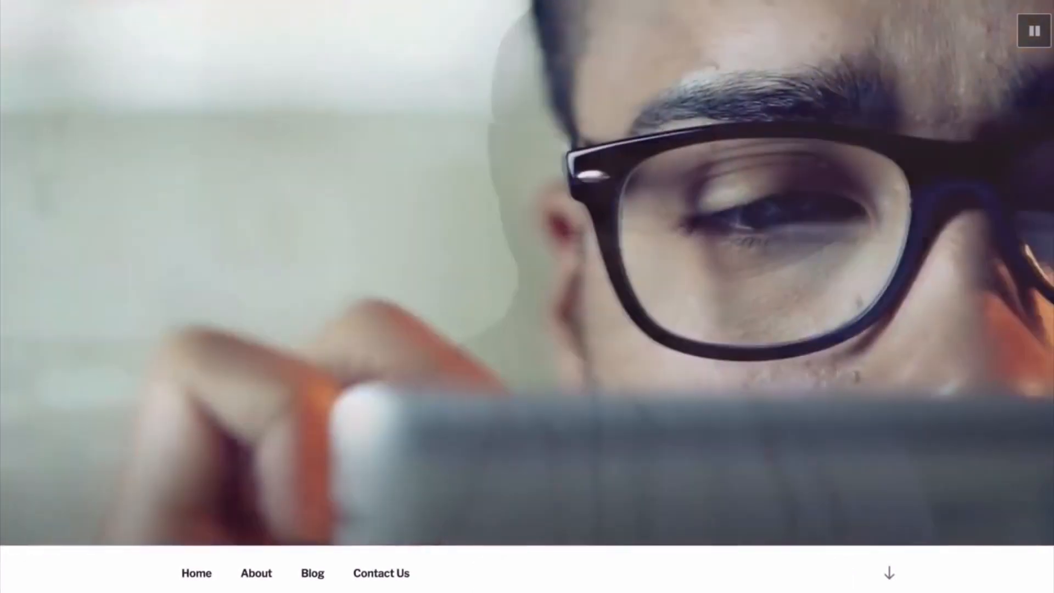
# Open the site's menu editor and add the Home, About, Blog and Contact Us pages to the menu named Menu
pyautogui.scroll(-1, 527, 297)
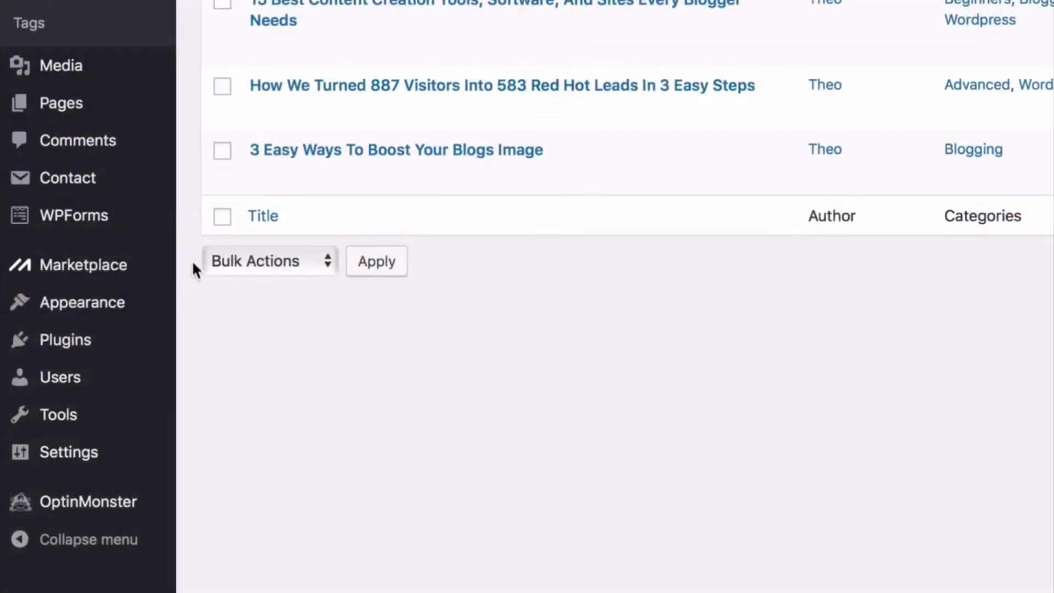
pyautogui.moveTo(142, 315)
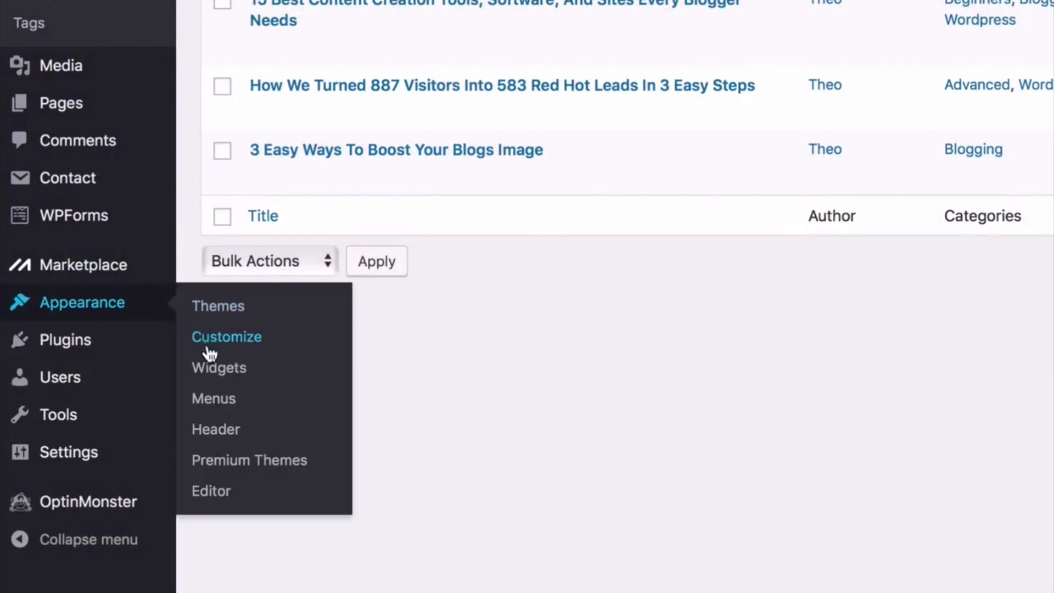
pyautogui.click(214, 399)
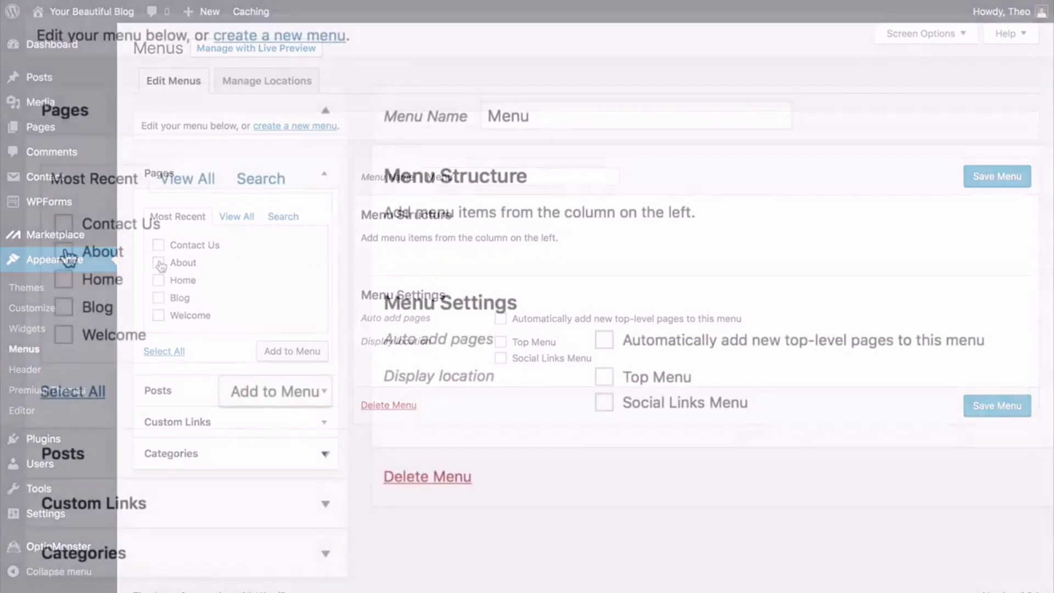
pyautogui.click(158, 279)
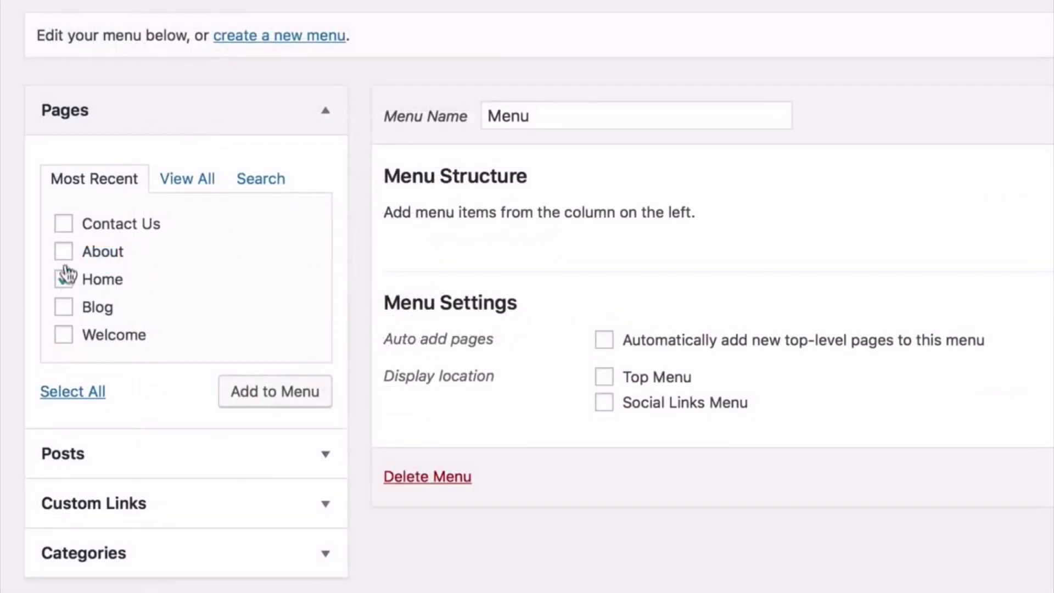
pyautogui.click(64, 253)
pyautogui.click(64, 307)
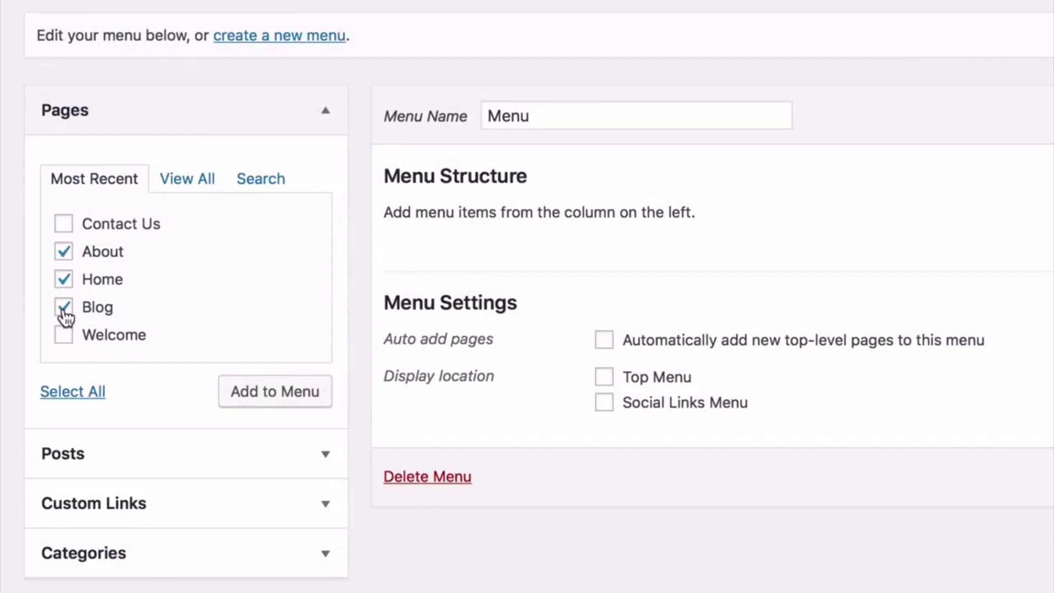
pyautogui.click(63, 225)
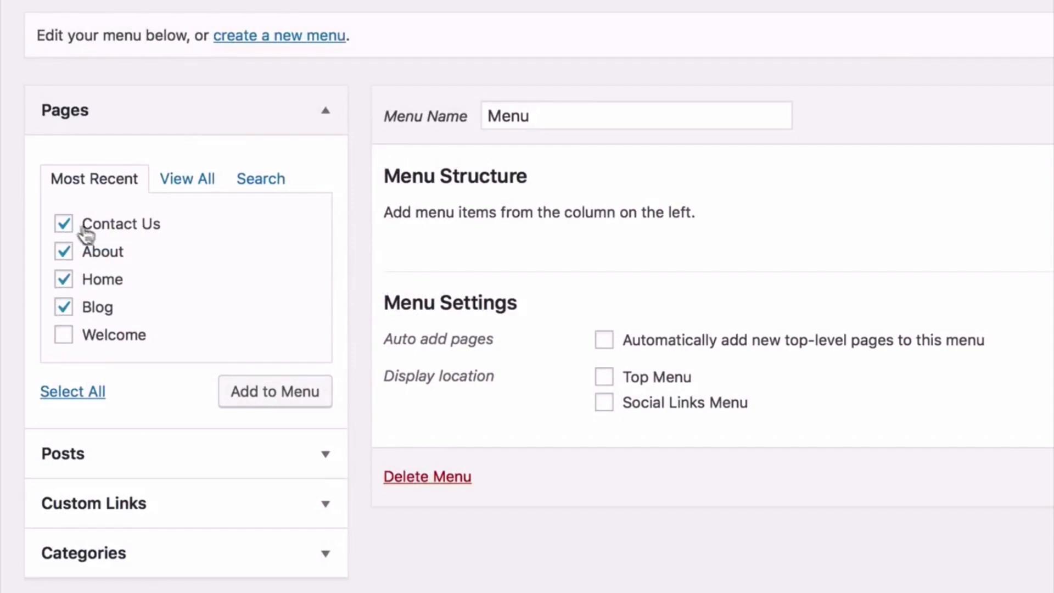
pyautogui.click(249, 406)
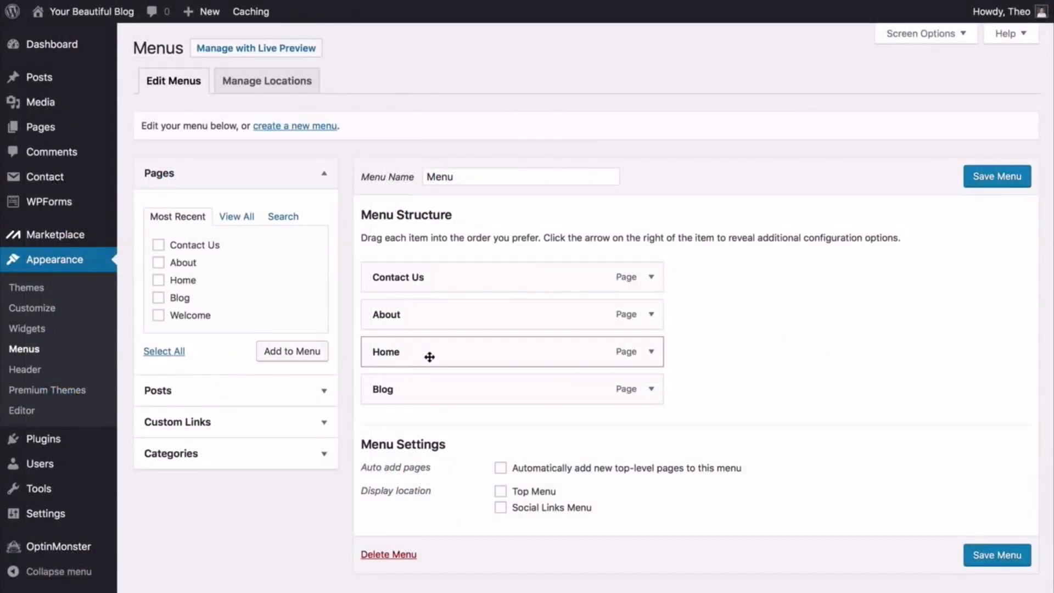
# Reorder the menu items to Home, About, Blog, Contact Us and save the menu
pyautogui.moveTo(429, 348); pyautogui.dragTo(426, 284)
pyautogui.moveTo(426, 355); pyautogui.dragTo(423, 320)
pyautogui.moveTo(426, 390); pyautogui.dragTo(425, 353)
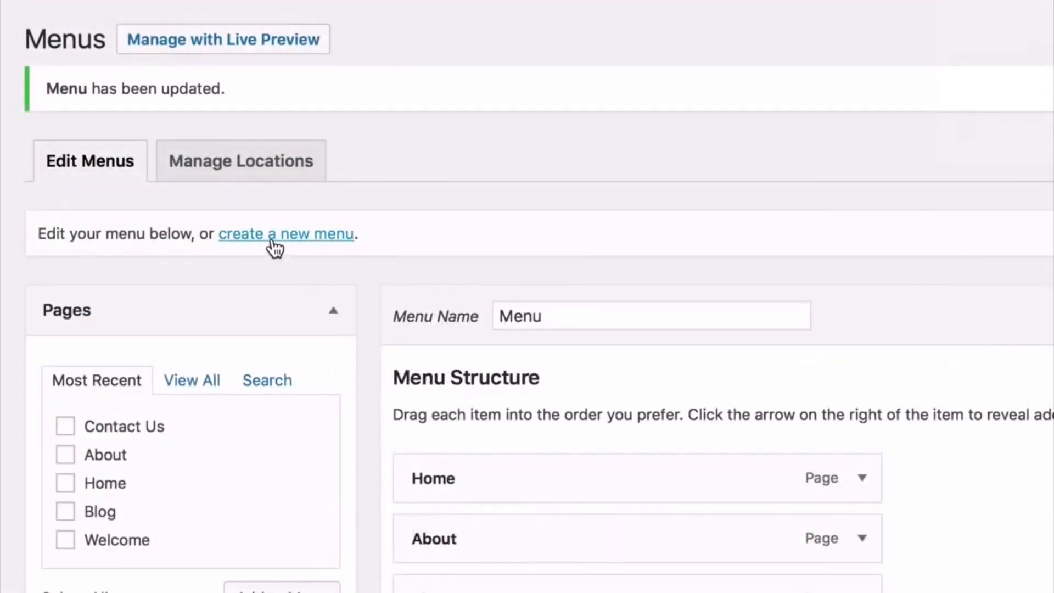
# Create a new menu named Social Media
pyautogui.click(276, 247)
pyautogui.write('Medi')
pyautogui.write('a')
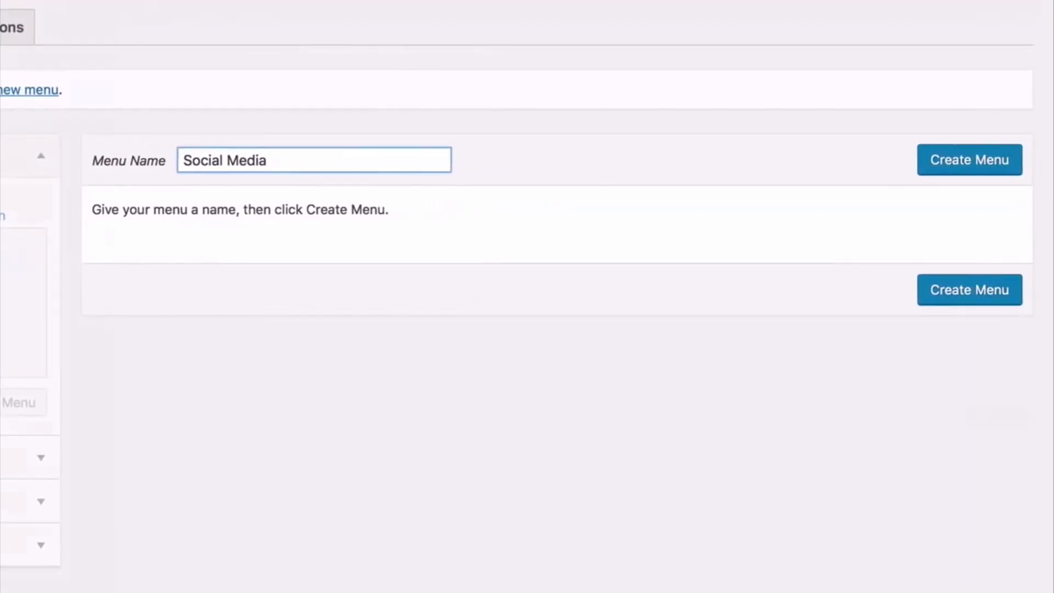
pyautogui.press('Return')
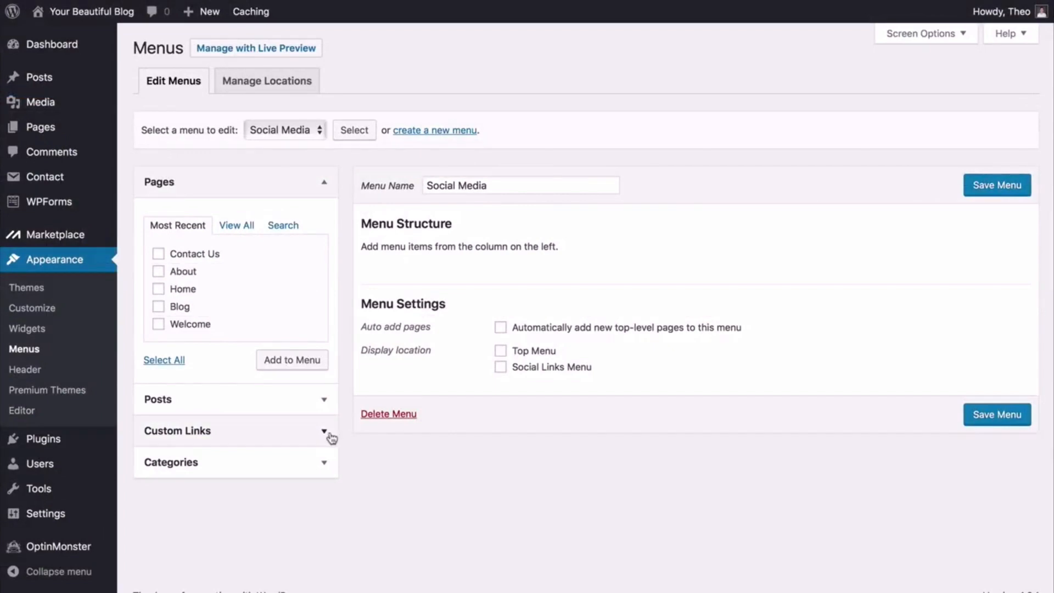
pyautogui.click(324, 432)
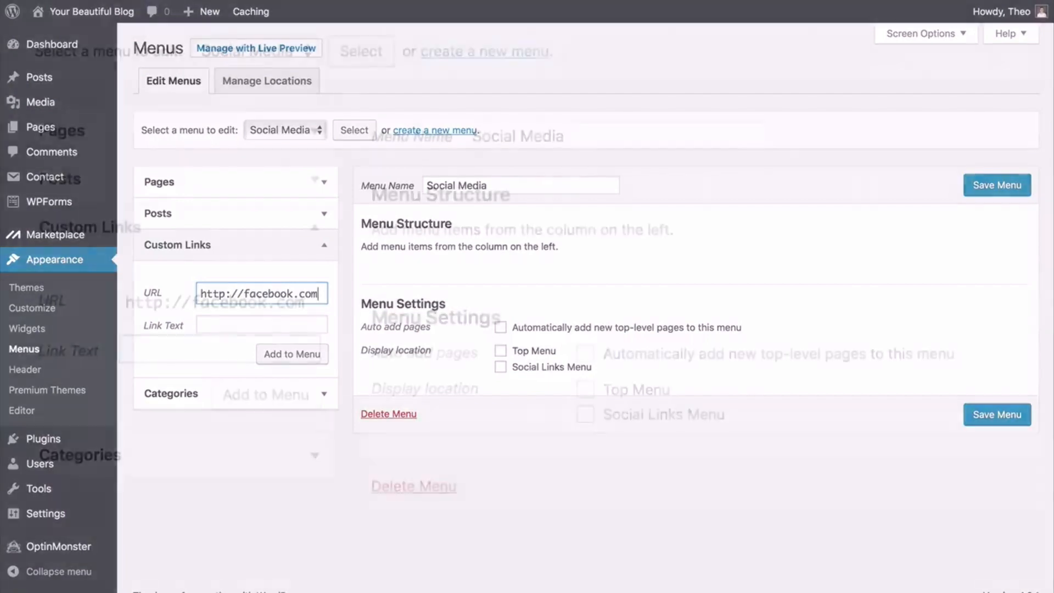
pyautogui.press('Tab')
pyautogui.write('Faceb')
pyautogui.write('ook')
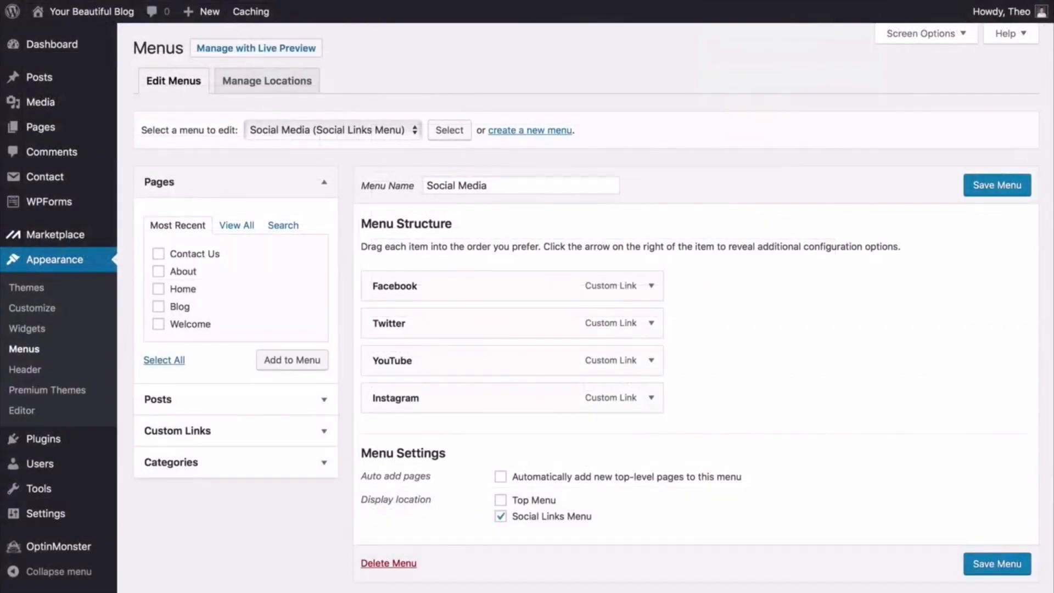
# Load the menu named Menu for editing and check the live front page with its navigation
pyautogui.click(375, 132)
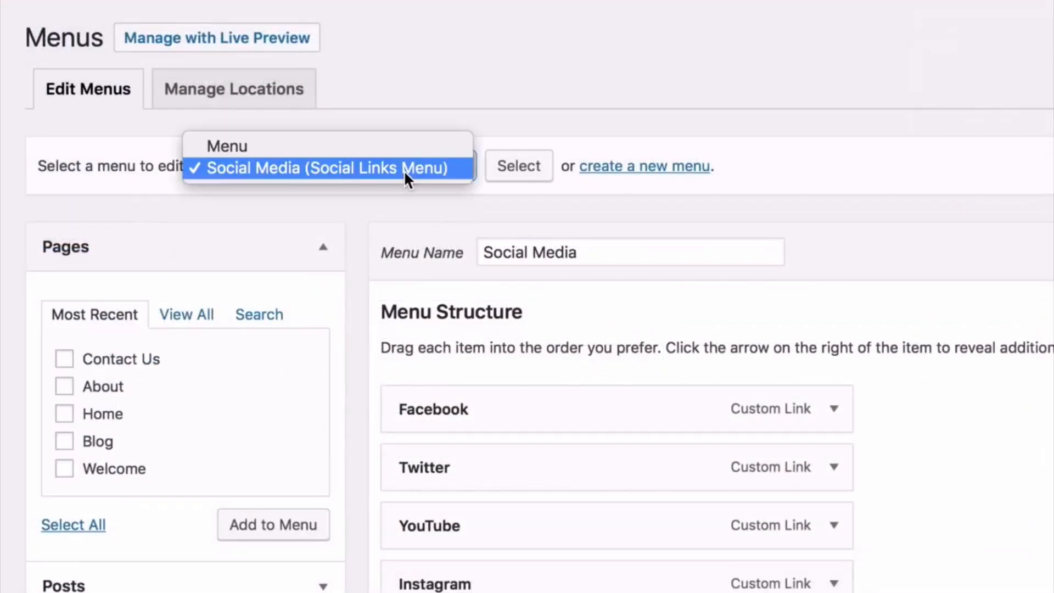
pyautogui.click(384, 150)
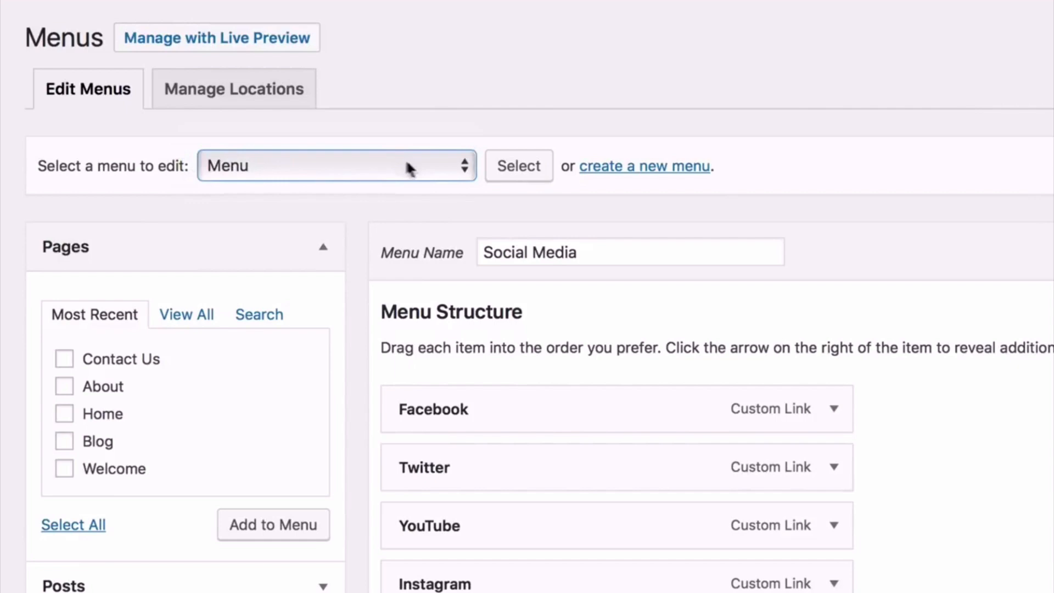
pyautogui.click(517, 178)
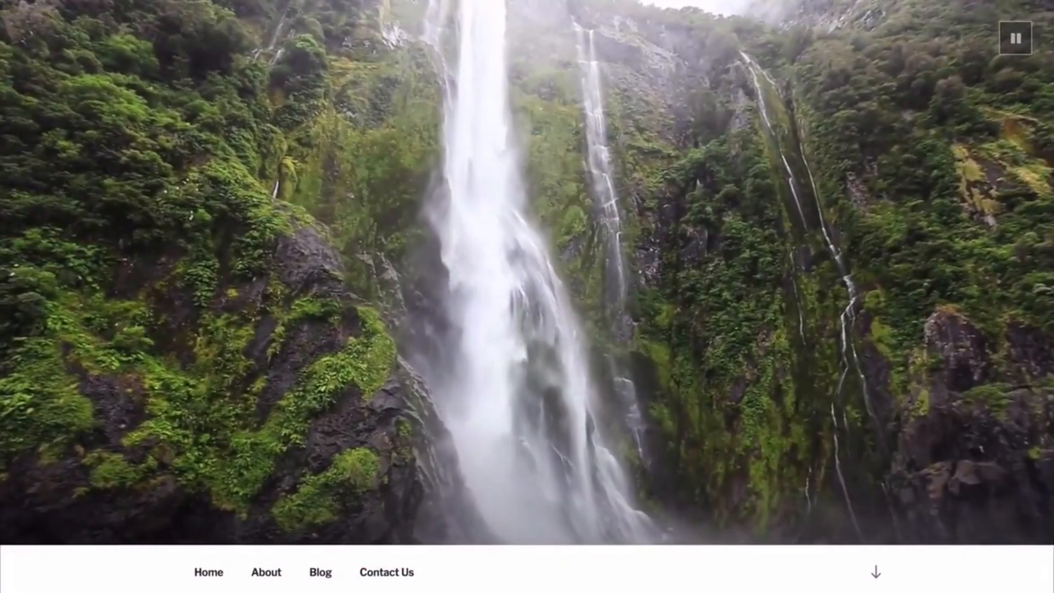
pyautogui.scroll(-4, 527, 296)
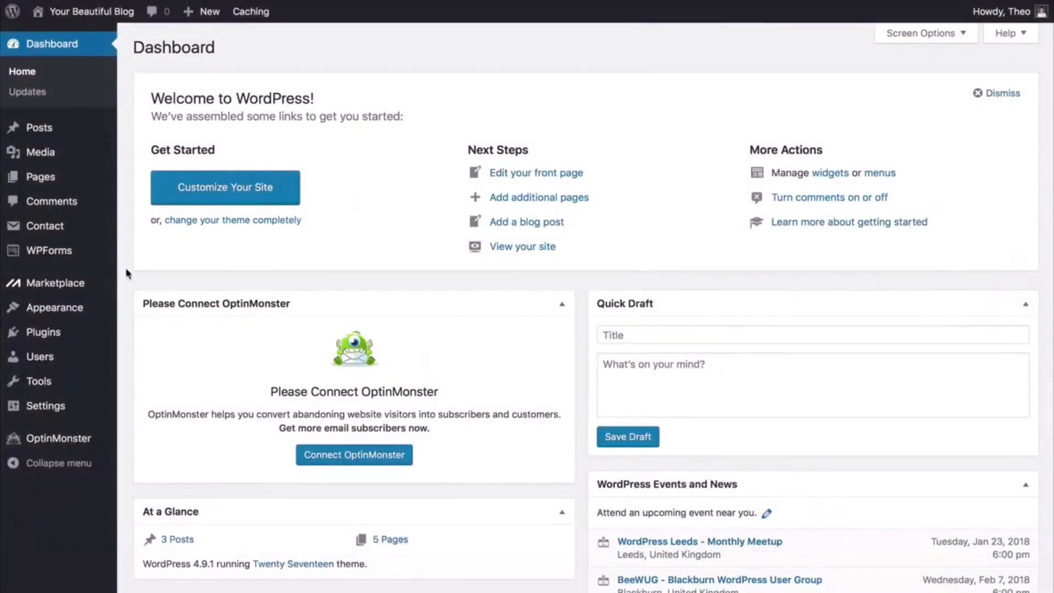
# Open the widget settings and delete the Recent Comments, Archives and Meta widgets from the Blog Sidebar
pyautogui.moveTo(92, 315)
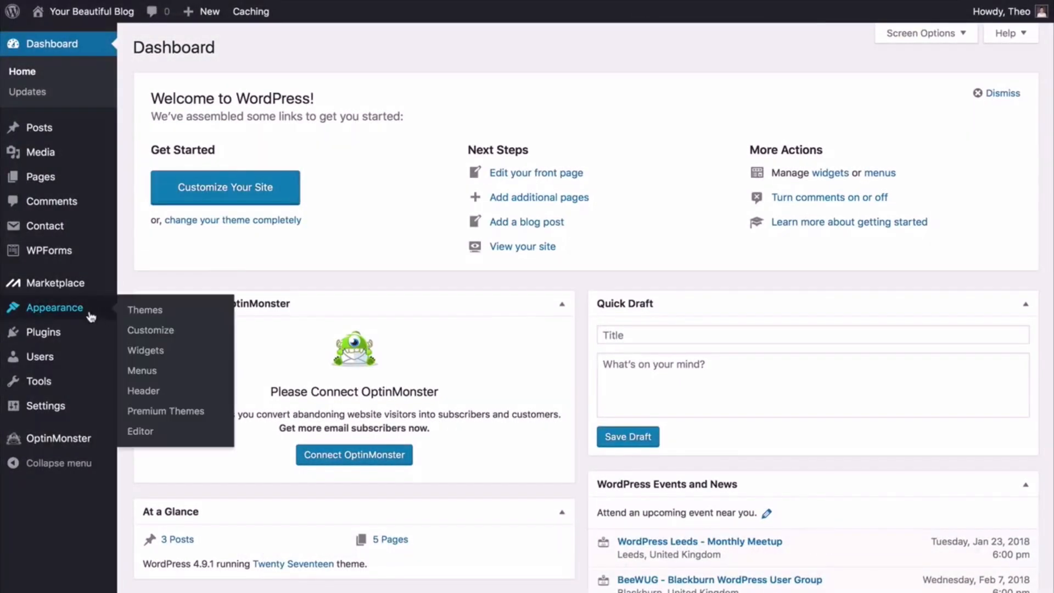
pyautogui.click(144, 350)
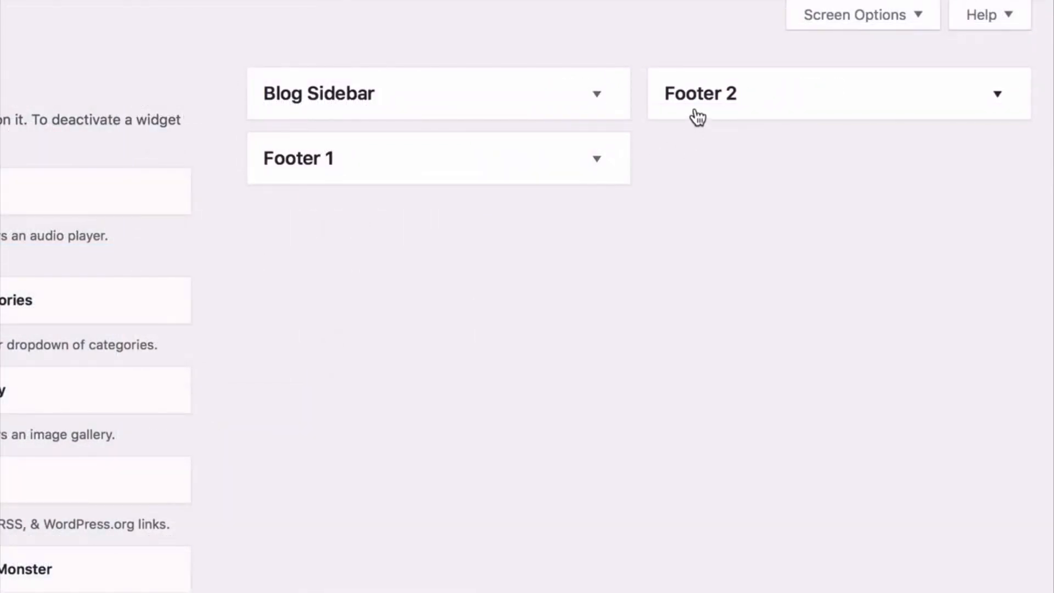
pyautogui.click(598, 95)
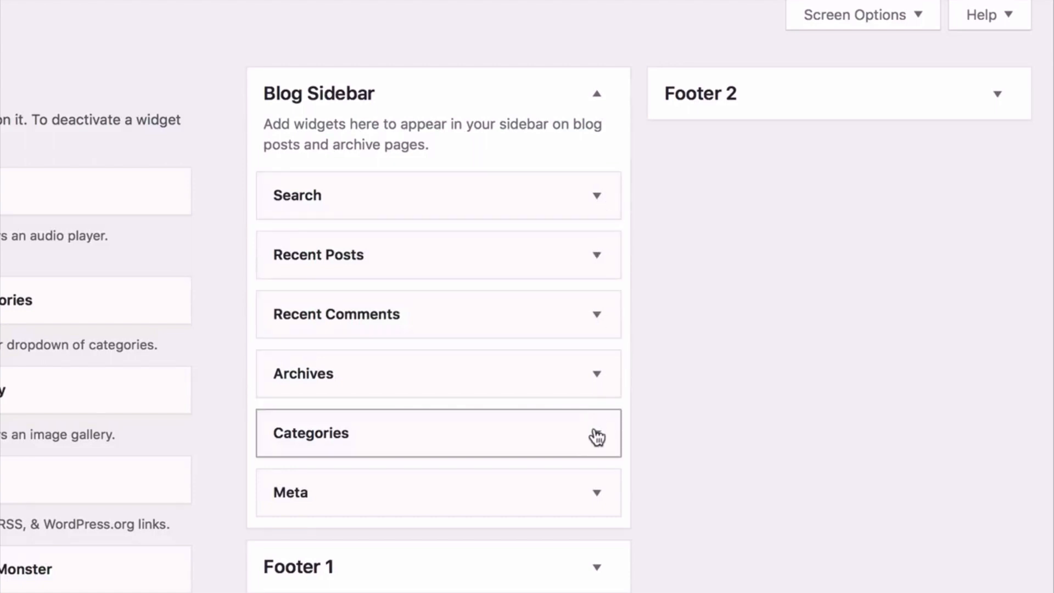
pyautogui.click(600, 325)
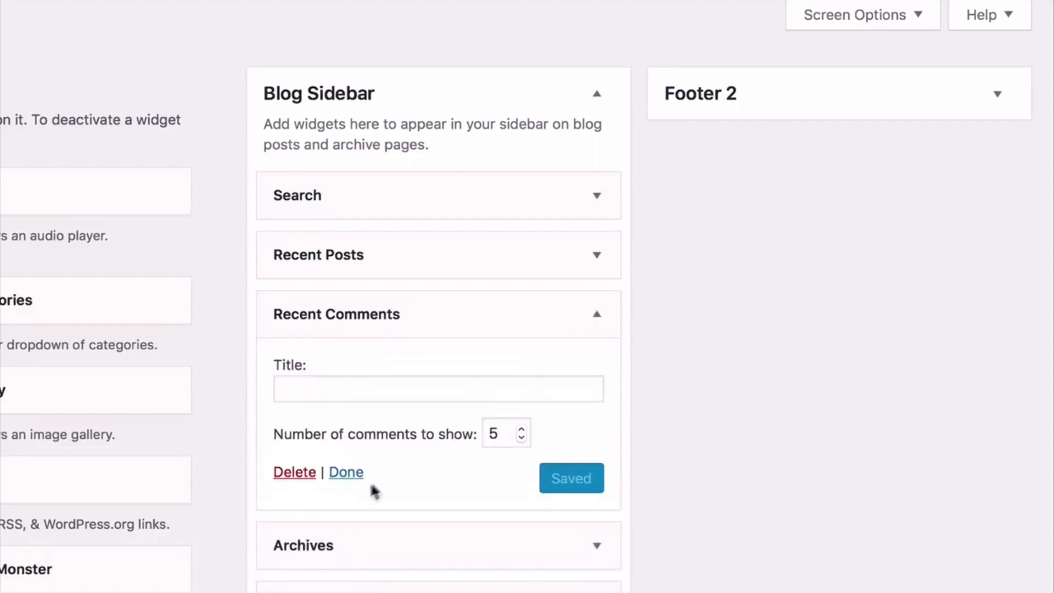
pyautogui.click(295, 475)
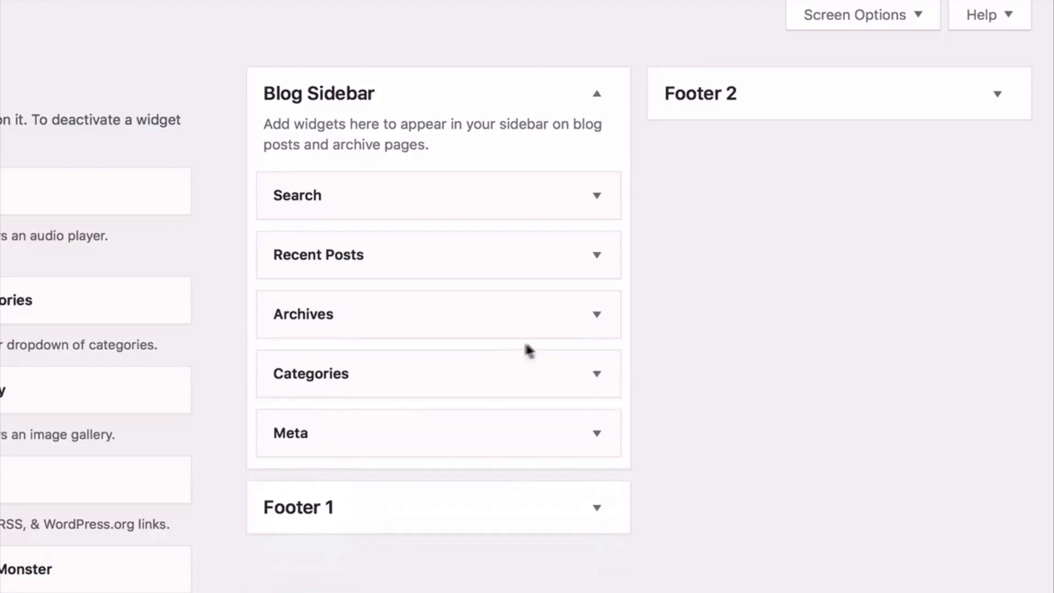
pyautogui.click(597, 315)
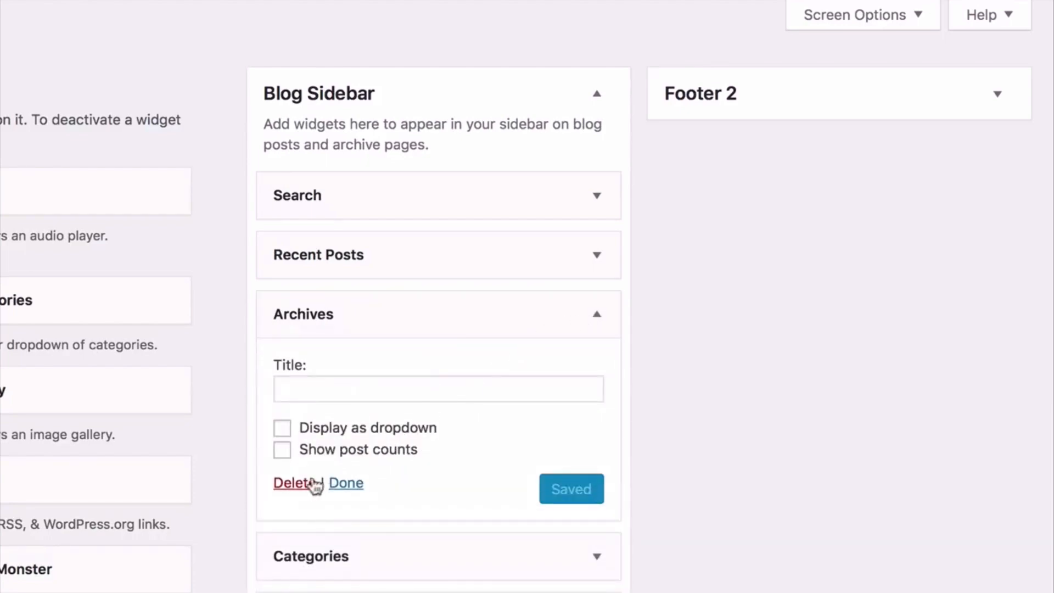
pyautogui.click(297, 484)
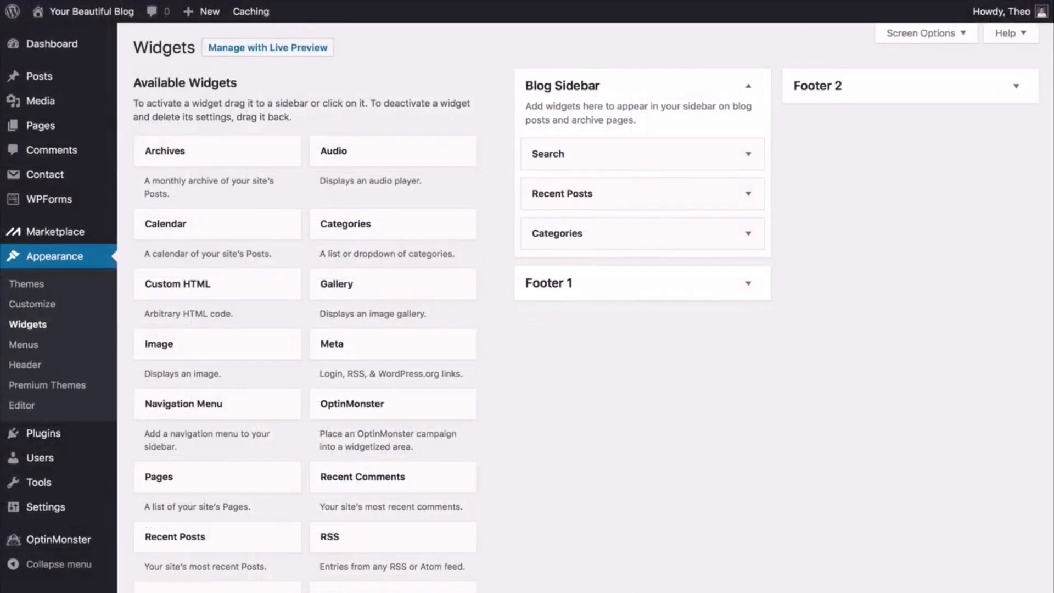
pyautogui.click(747, 86)
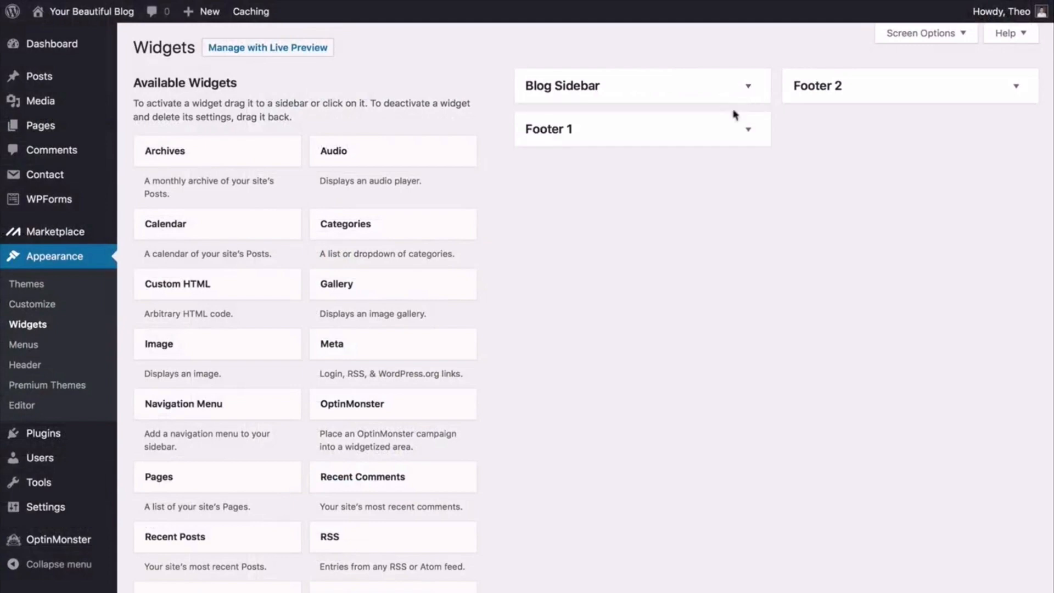
# Expand the Footer 1 and Footer 2 widget areas and add a Text widget to Footer 1
pyautogui.click(747, 131)
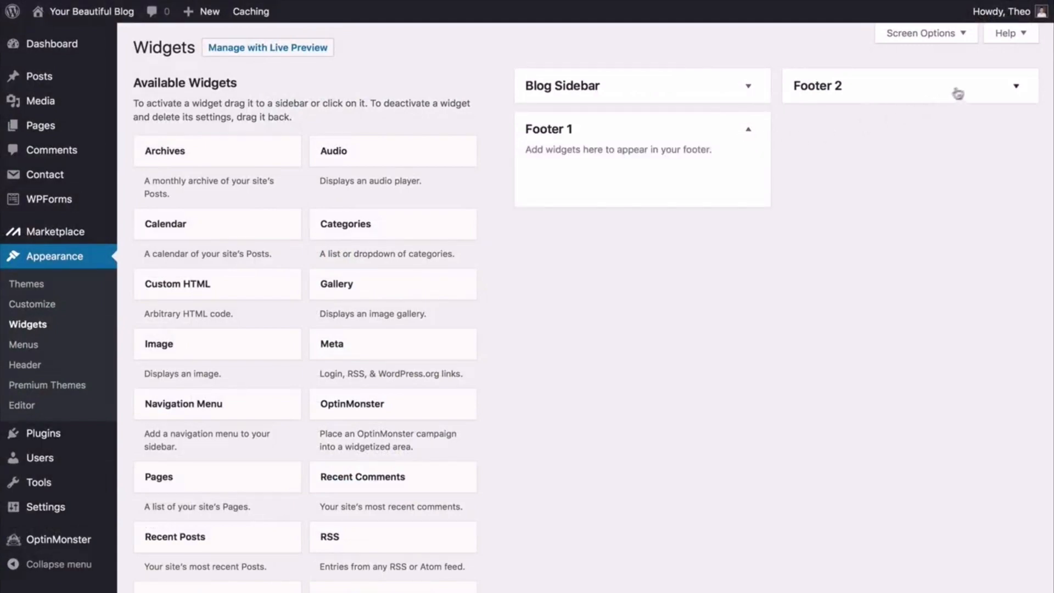
pyautogui.click(1020, 86)
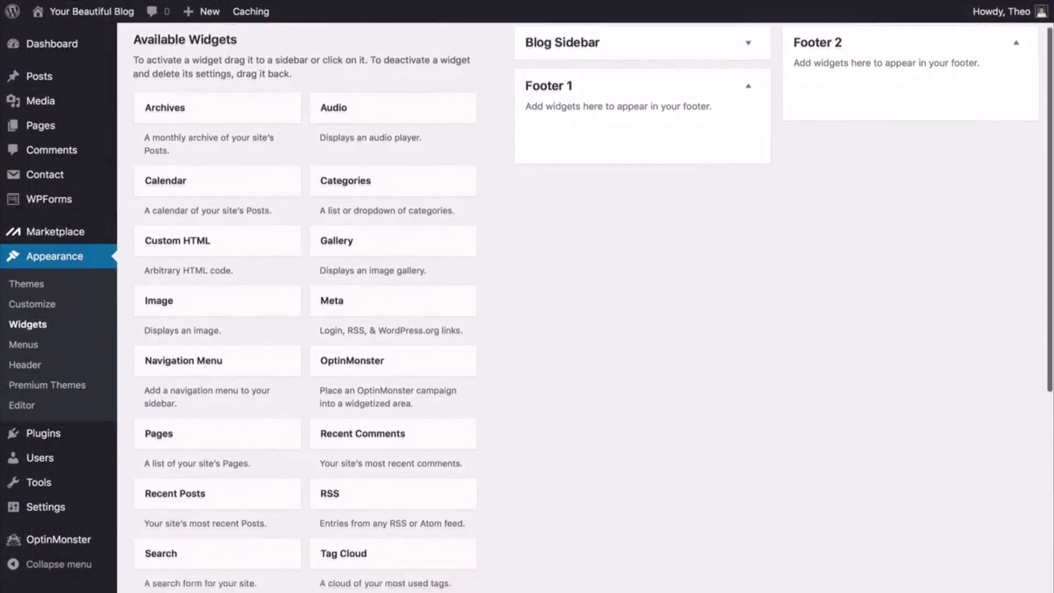
pyautogui.scroll(-5, 586, 308)
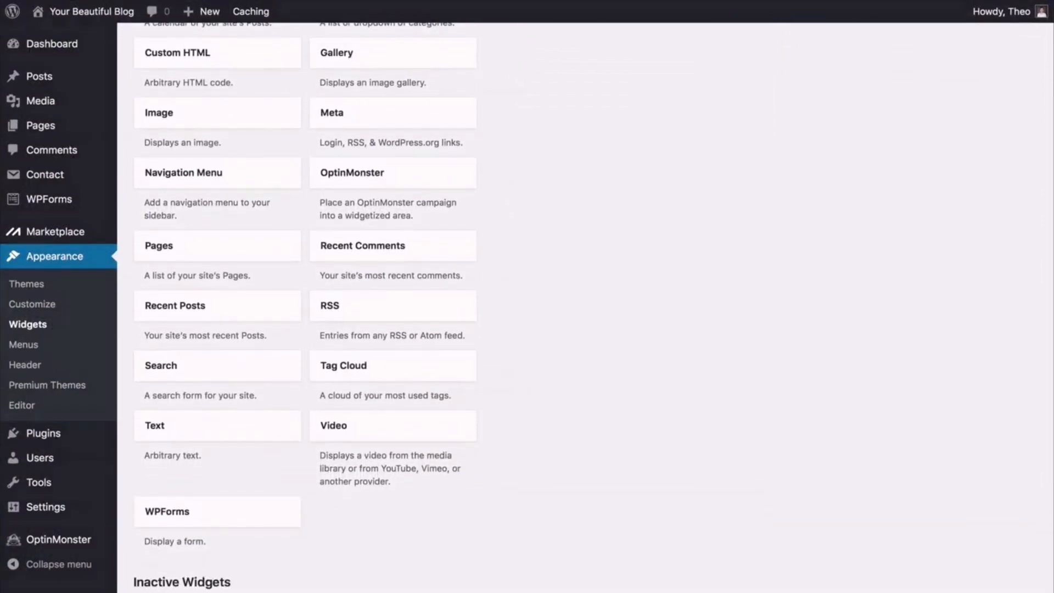
pyautogui.click(184, 434)
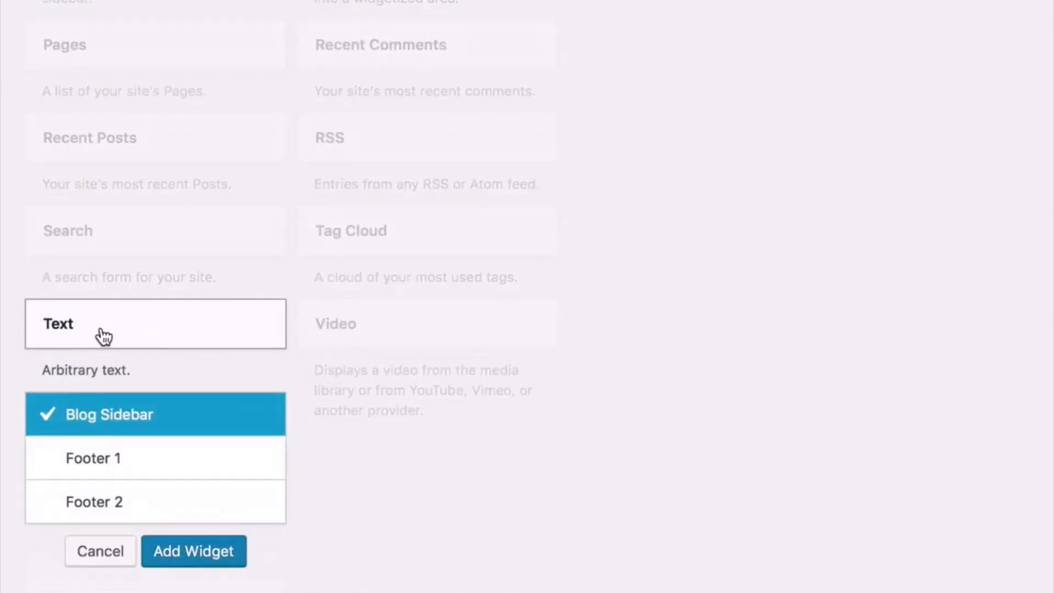
pyautogui.click(135, 467)
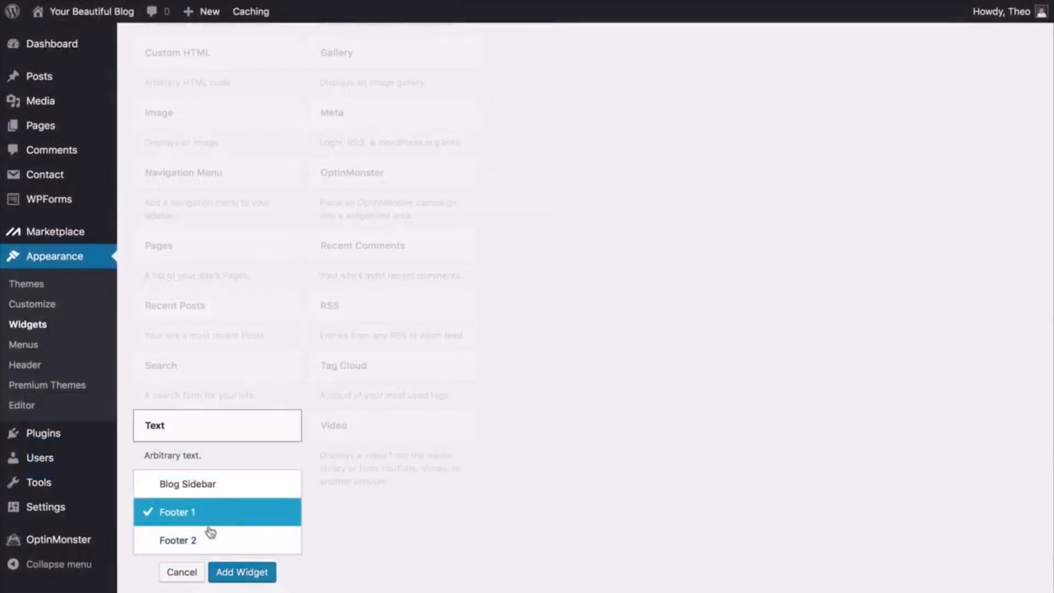
pyautogui.click(239, 573)
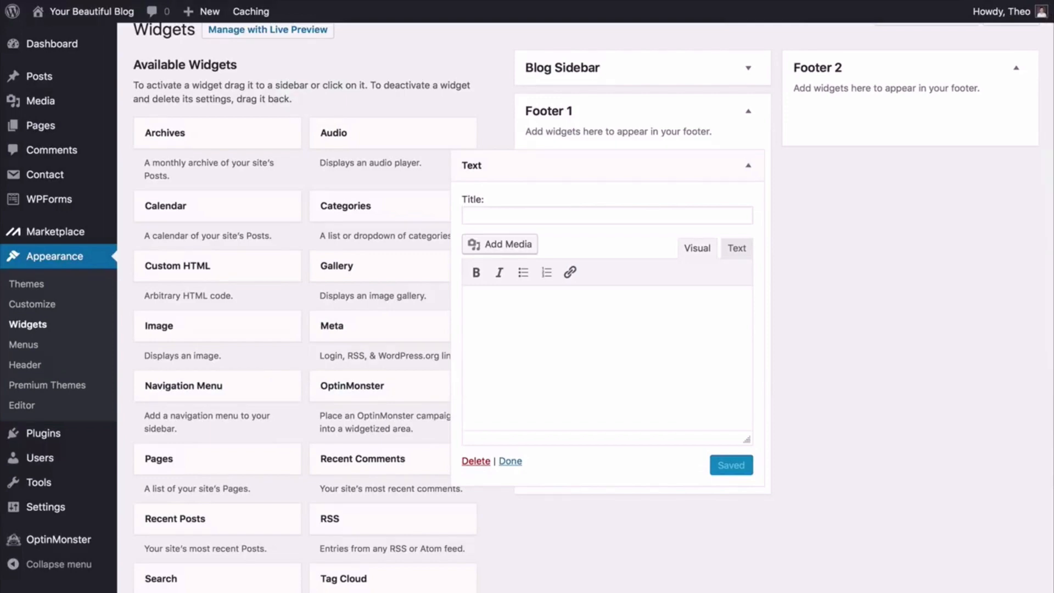
# Title the Footer 1 text widget HOURS and list Monday - Friday: 9am - 5pm, Saturday: 10am - 1pm, Sunday: Closed
pyautogui.click(608, 216)
pyautogui.write('HOURS')
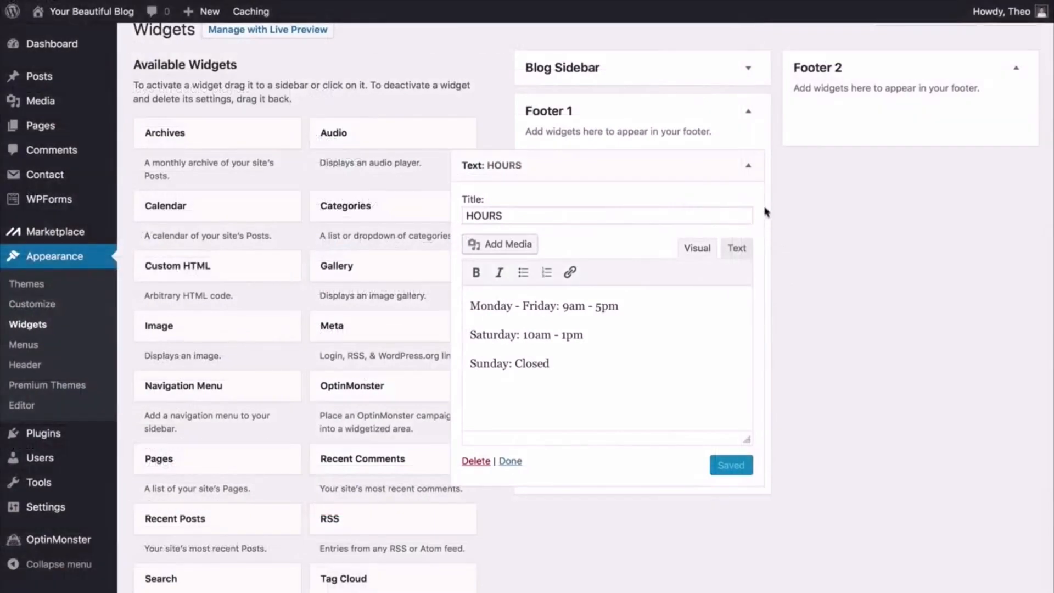
pyautogui.click(751, 174)
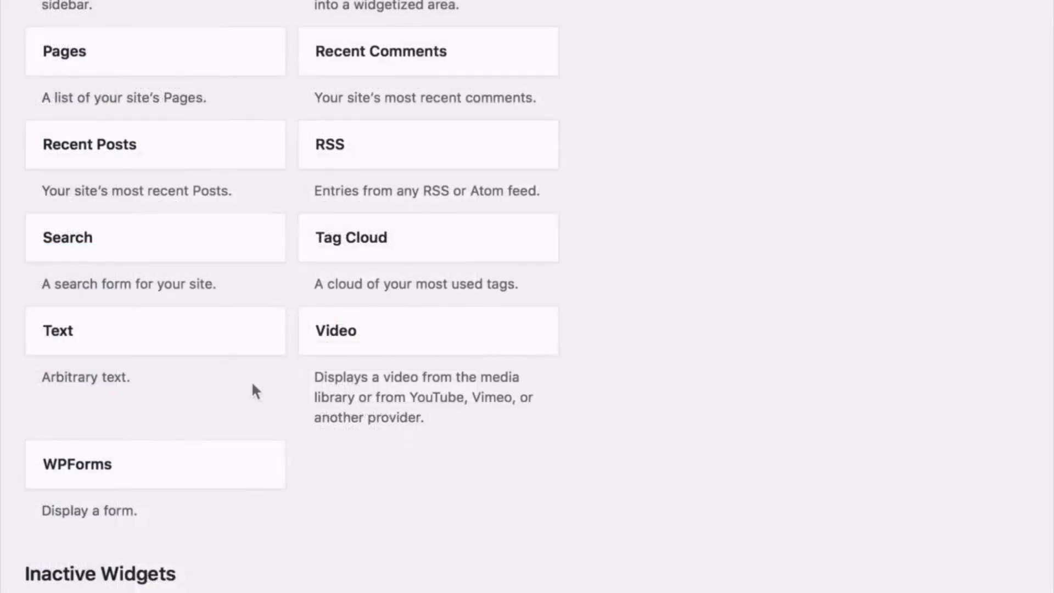
# Add a Text widget titled LOCATION to Footer 2 with the street address, contact phone number and linked e-mail address
pyautogui.click(182, 343)
pyautogui.click(128, 509)
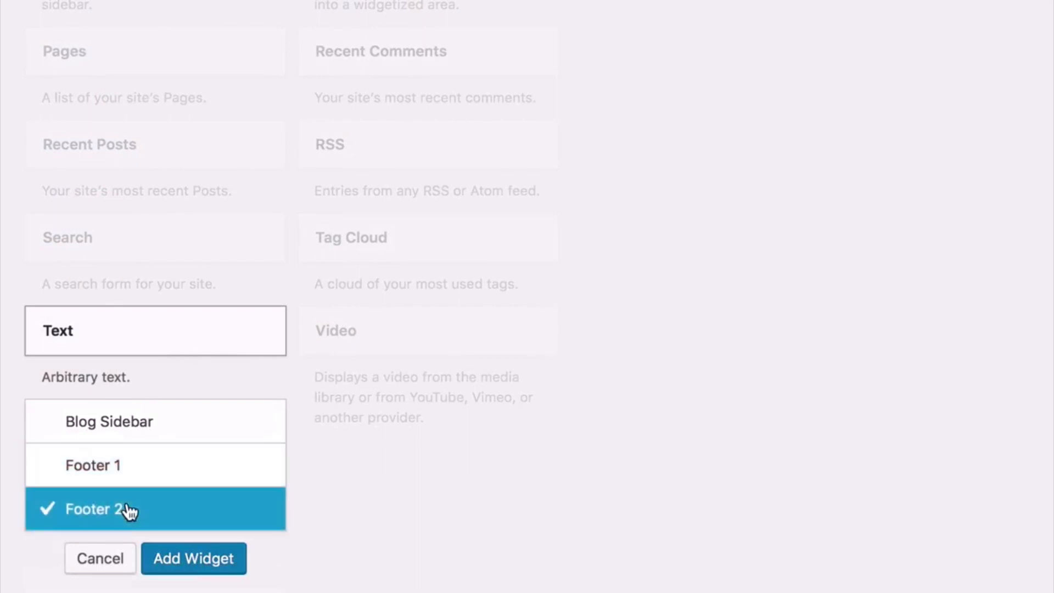
pyautogui.click(159, 557)
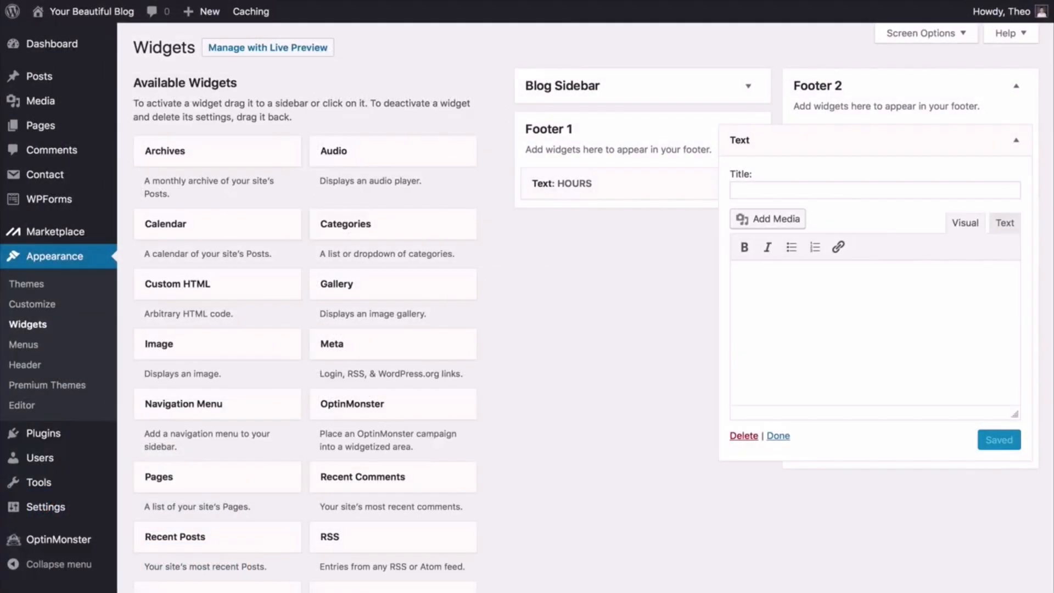
pyautogui.click(875, 191)
pyautogui.write('LOCATION')
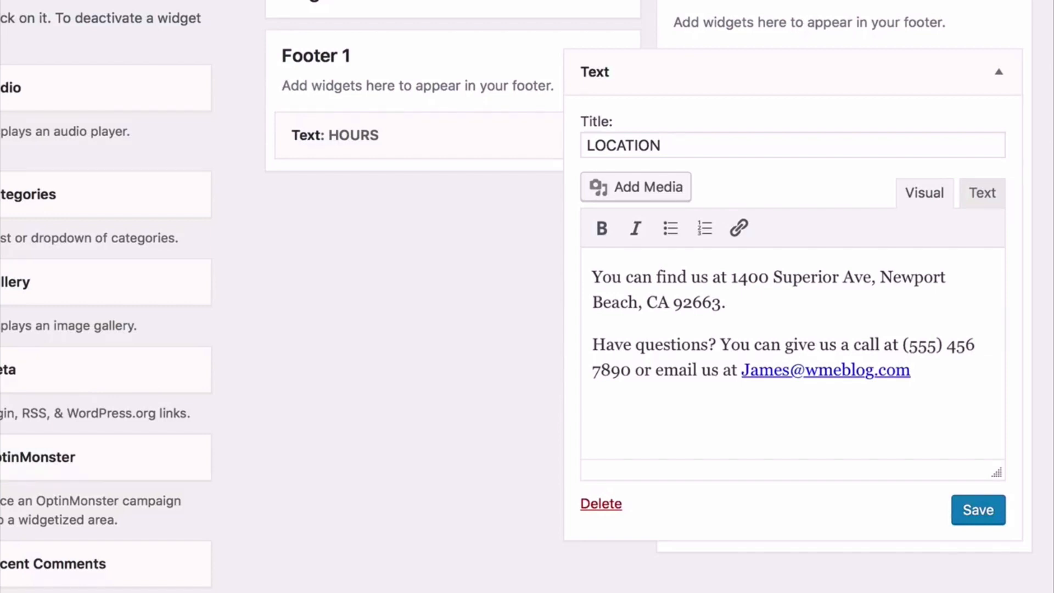
pyautogui.moveTo(911, 371); pyautogui.dragTo(742, 371)
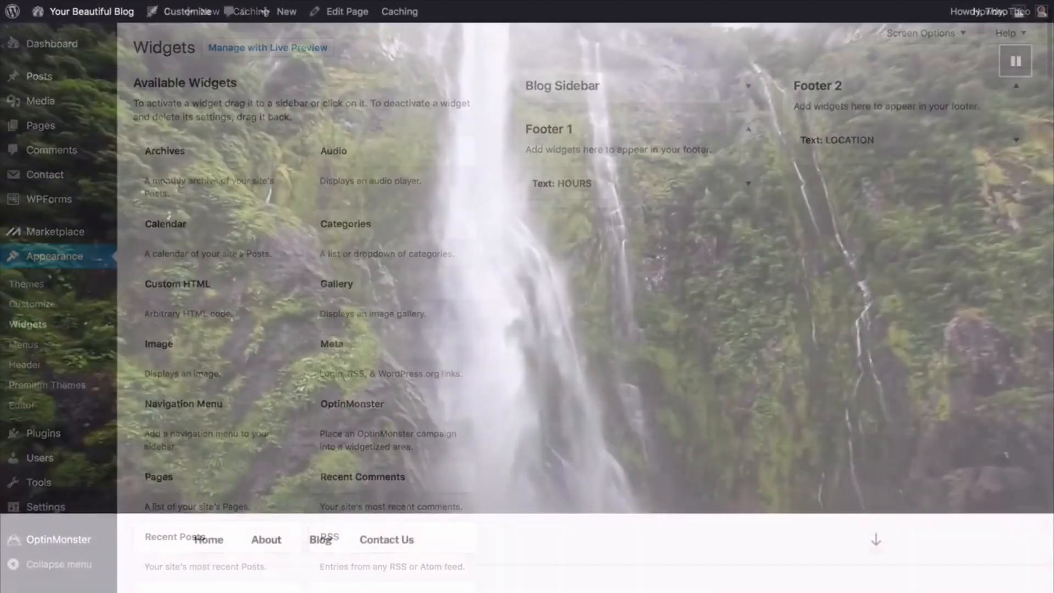
# Examine the live front page, a single post, and the Blog page's post length and sidebar
pyautogui.scroll(-5, 527, 274)
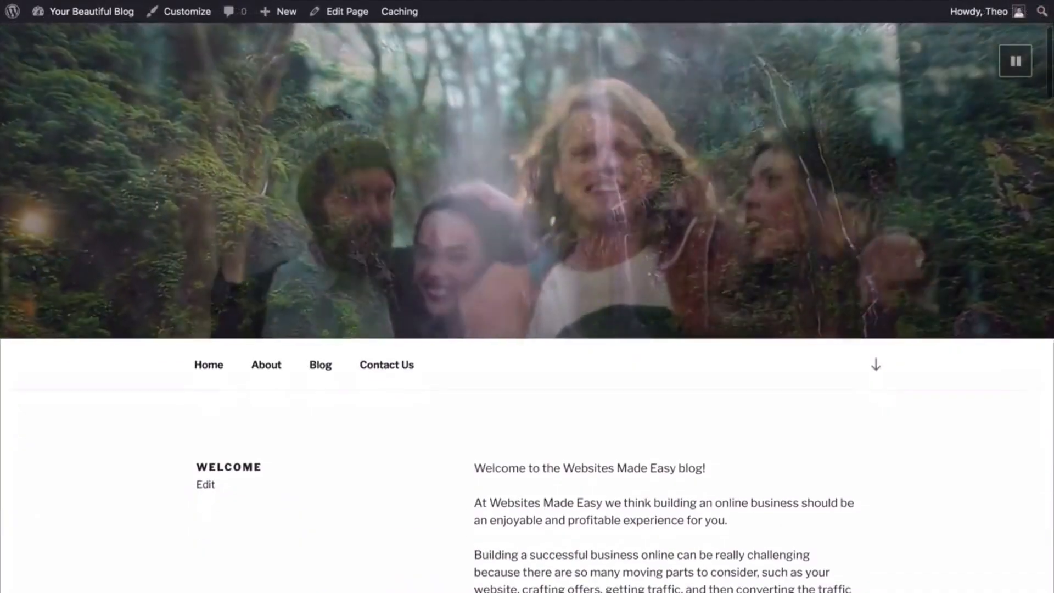
pyautogui.scroll(-10, 527, 308)
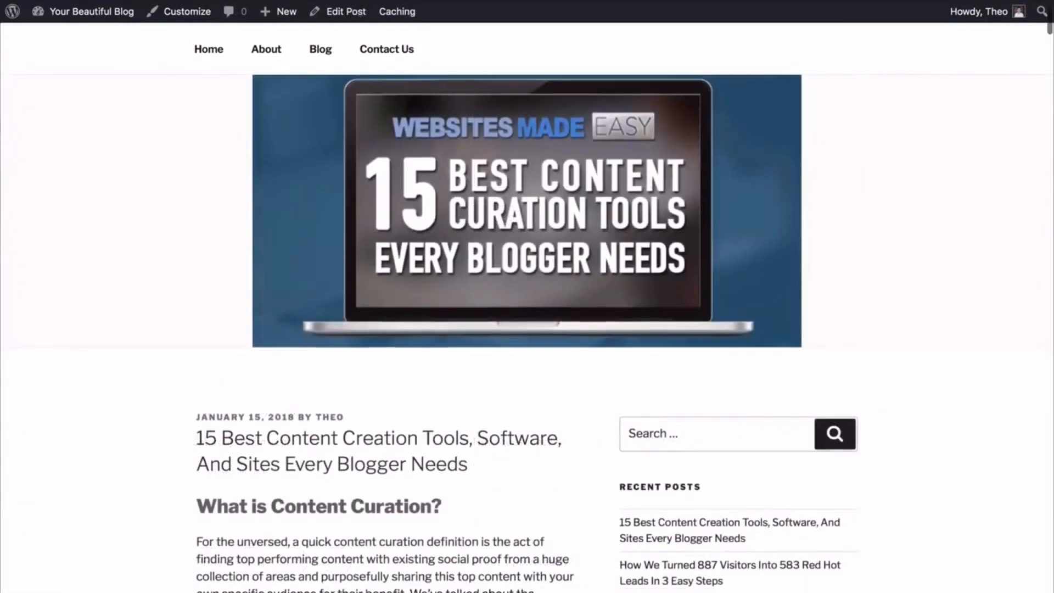
pyautogui.scroll(-4, 527, 330)
pyautogui.scroll(-2, 528, 329)
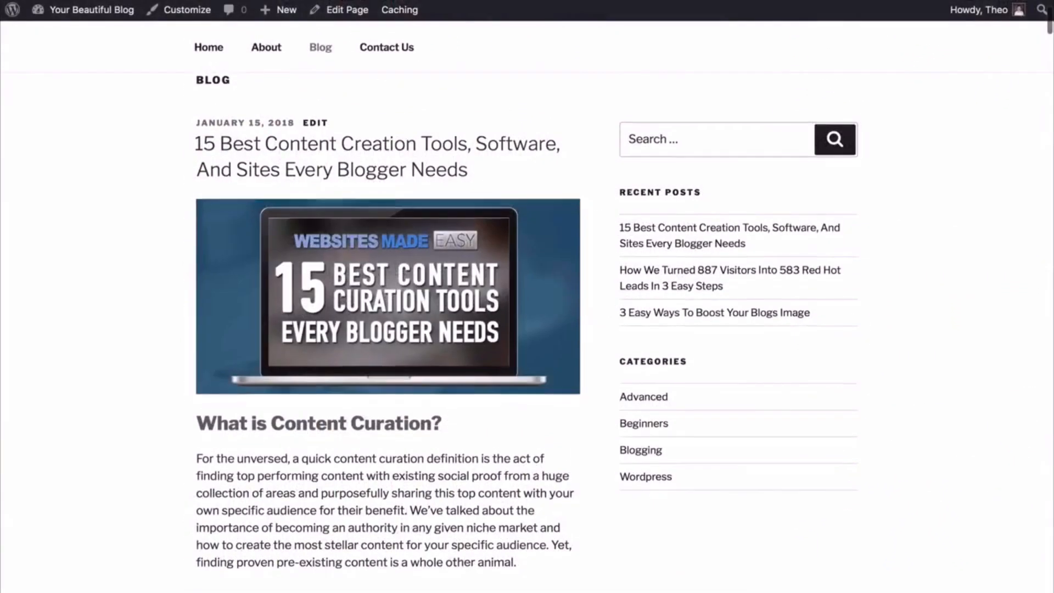
pyautogui.scroll(-10, 385, 329)
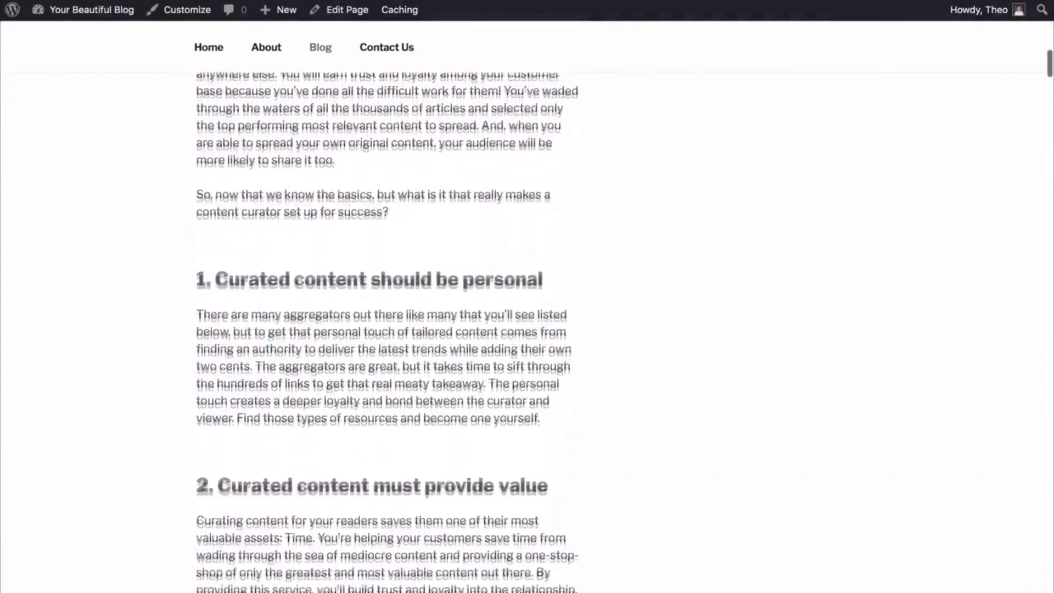
pyautogui.scroll(-10, 388, 329)
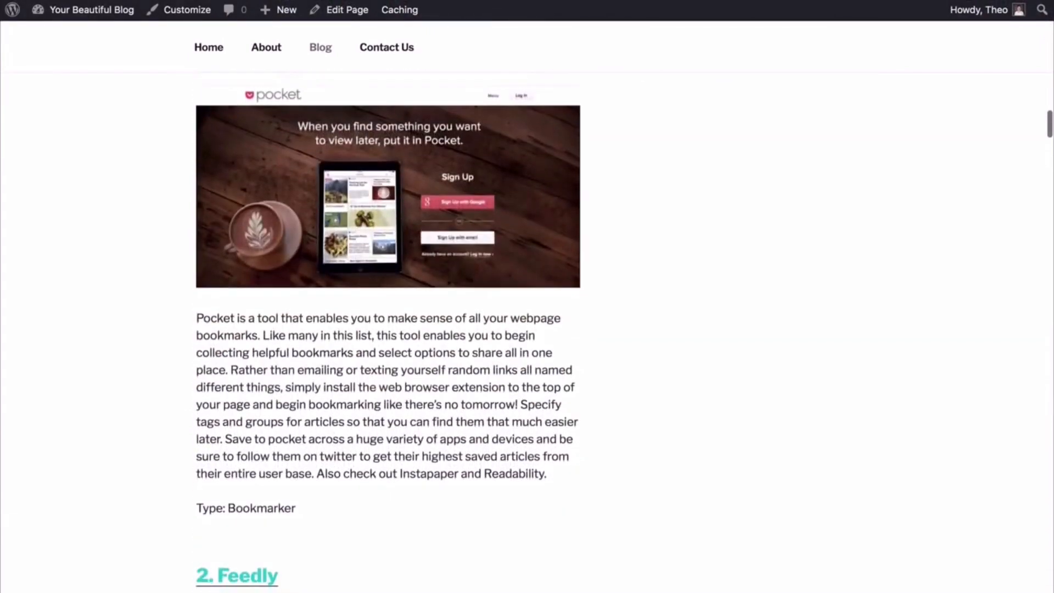
pyautogui.scroll(-15, 387, 330)
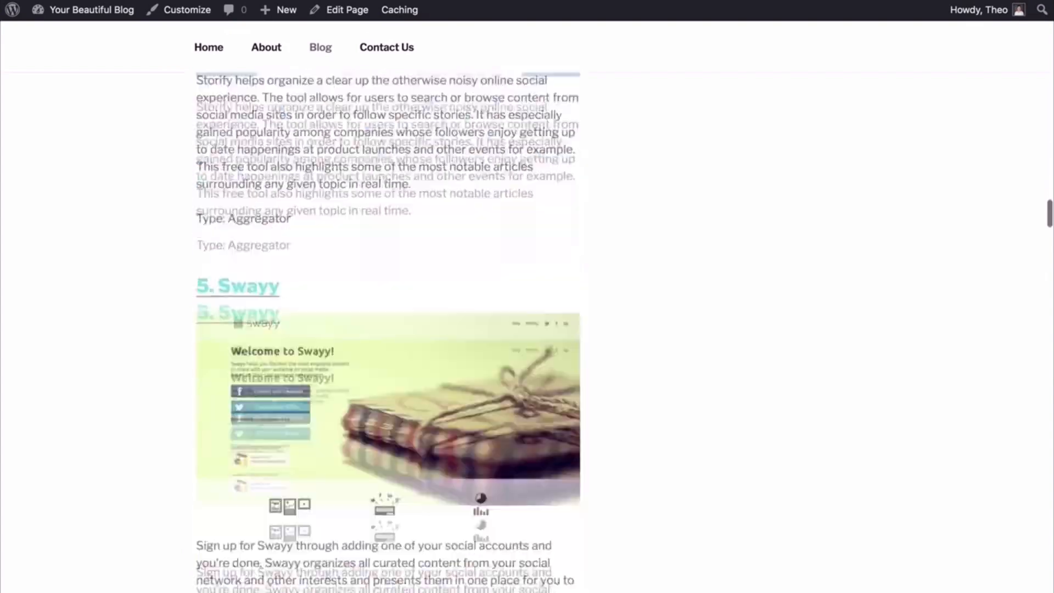
pyautogui.scroll(20, 387, 329)
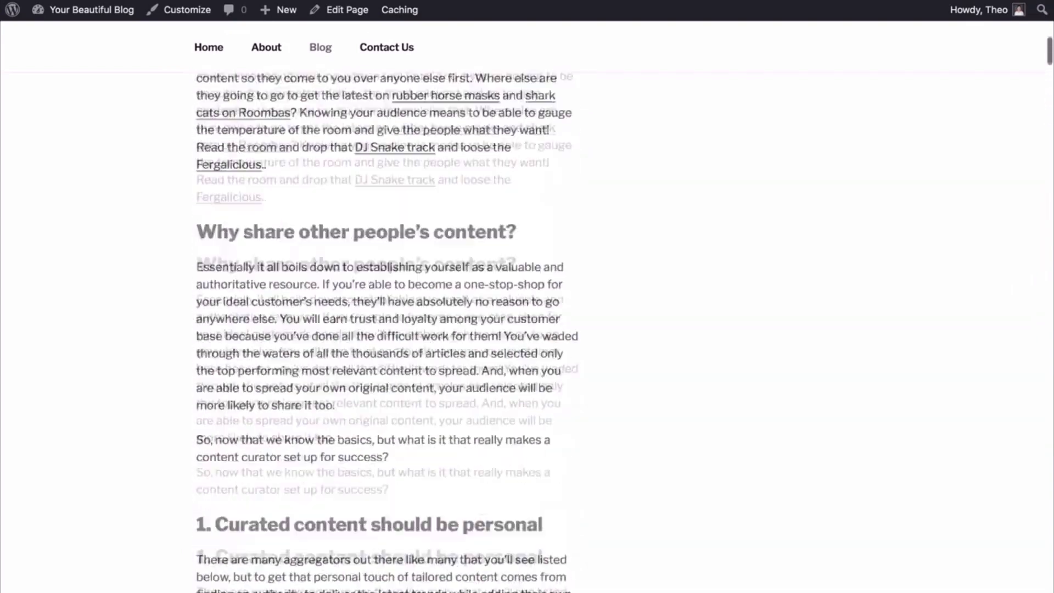
pyautogui.scroll(8, 388, 329)
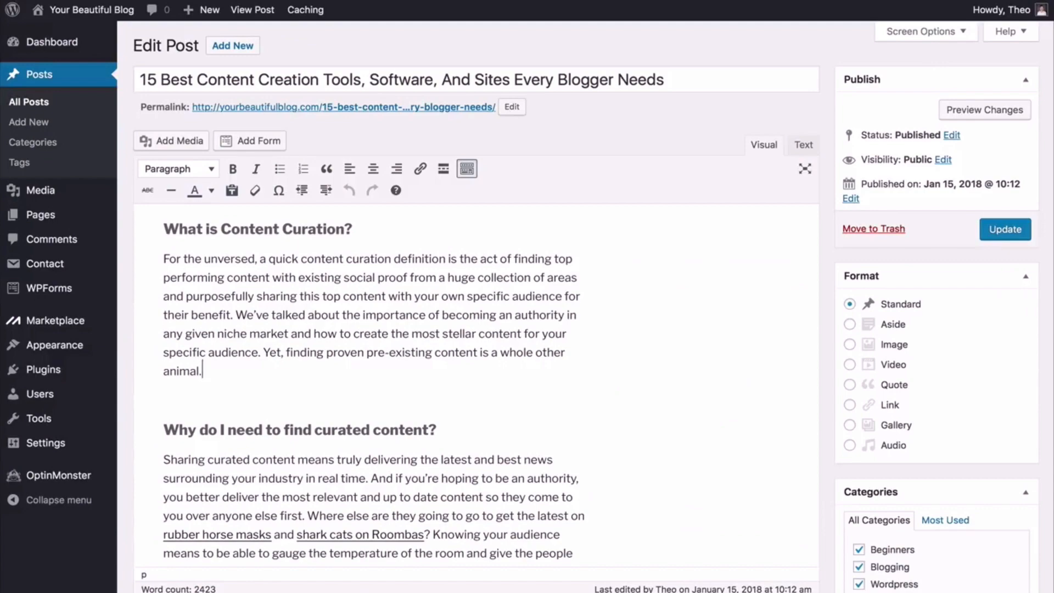
# Insert a Read More break after the opening paragraph of the 15 Best Content Creation Tools post and check the Blog page
pyautogui.press('Return')
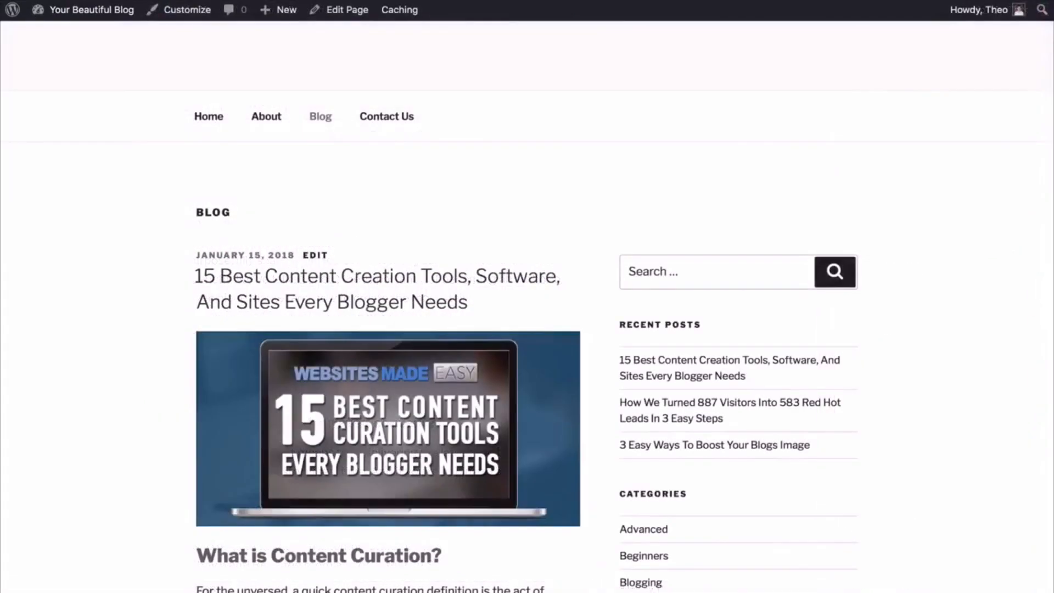
pyautogui.scroll(-3, 528, 308)
pyautogui.scroll(-2, 528, 329)
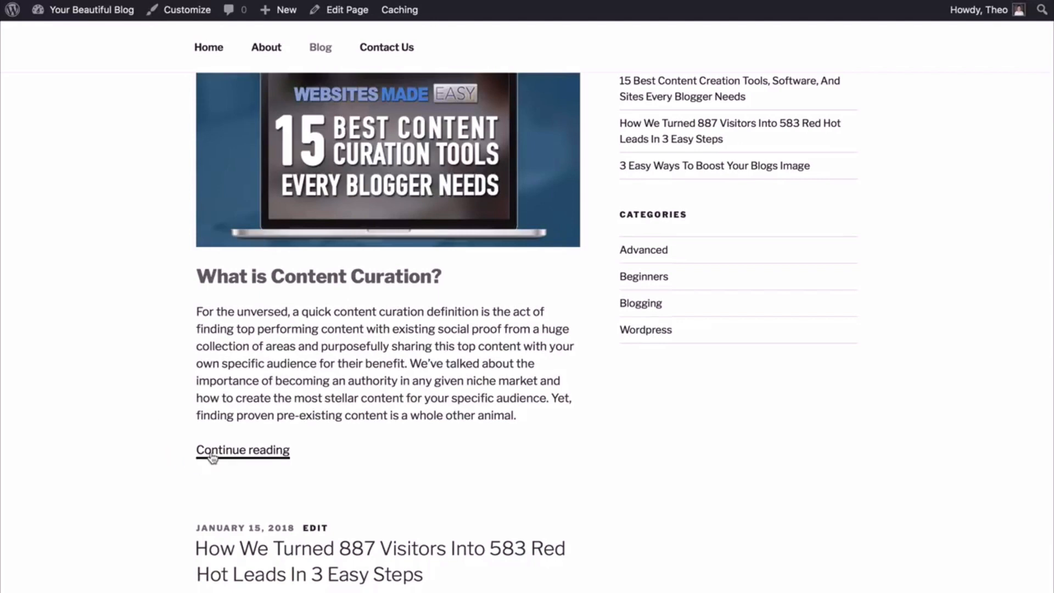
# Review the shortened post excerpts on the Blog page and the full article behind the Continue reading link
pyautogui.scroll(5, 163, 431)
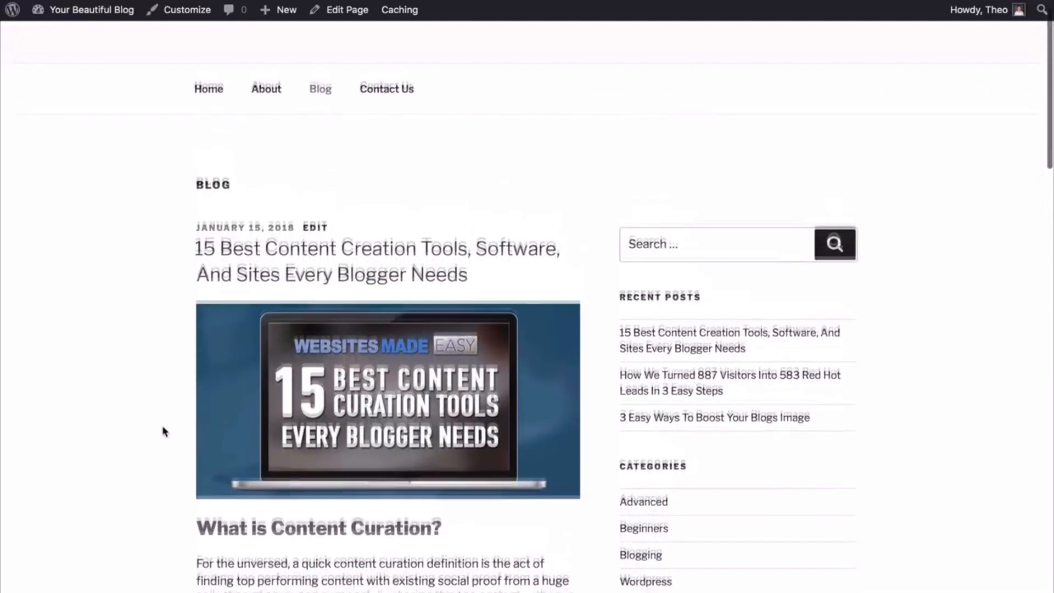
pyautogui.scroll(-2, 163, 431)
pyautogui.scroll(-9, 163, 431)
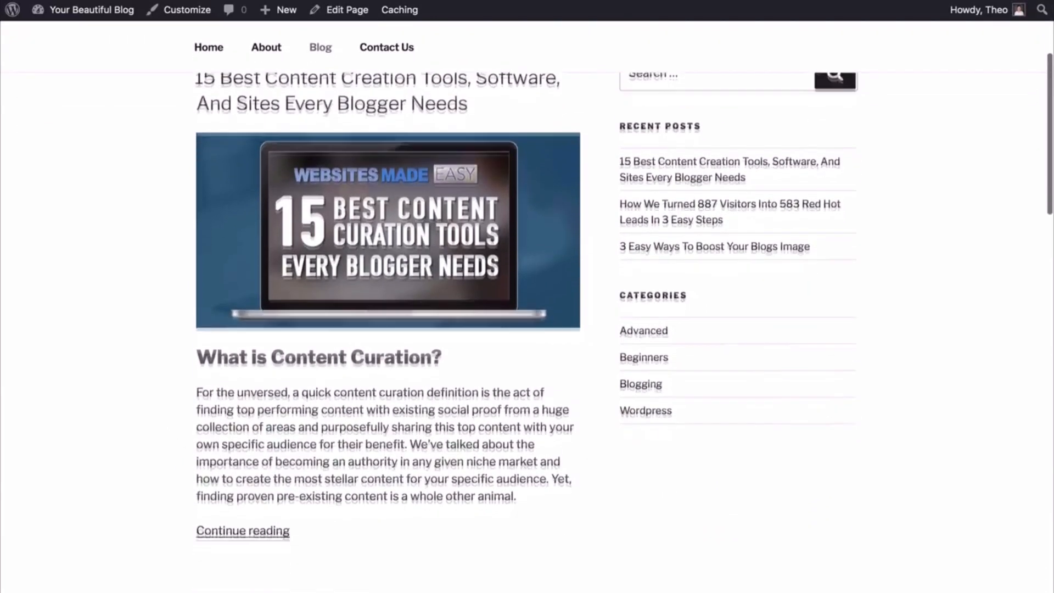
pyautogui.scroll(-6, 527, 330)
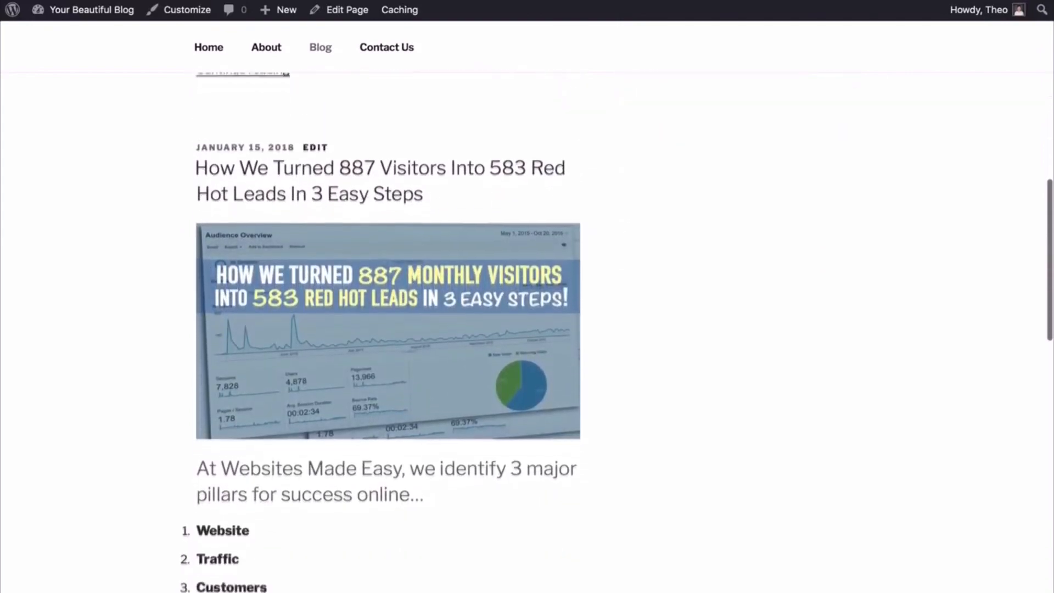
pyautogui.scroll(2, 528, 330)
pyautogui.scroll(3, 163, 437)
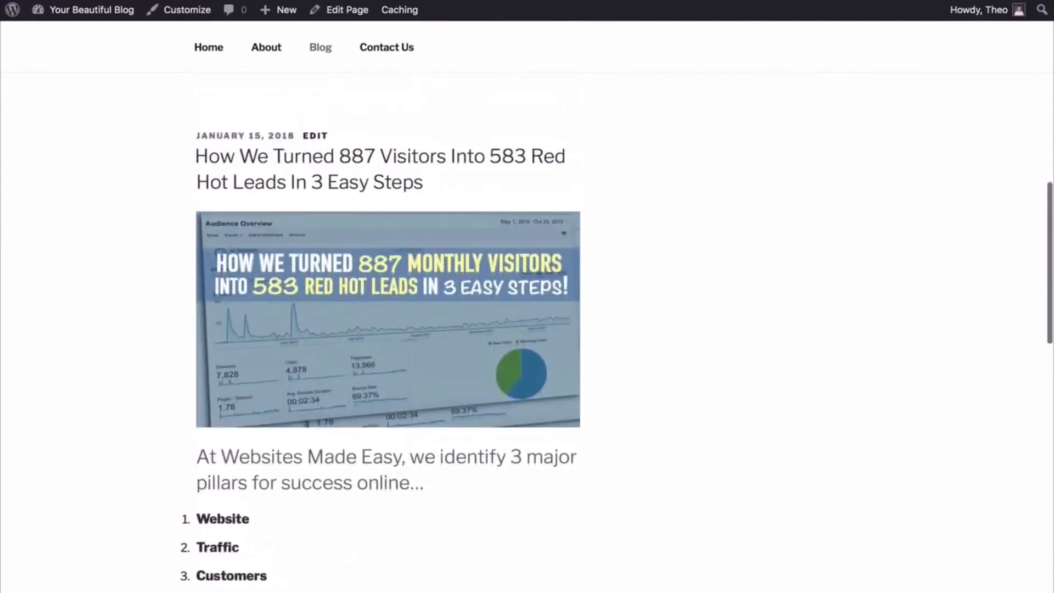
pyautogui.scroll(-5, 163, 437)
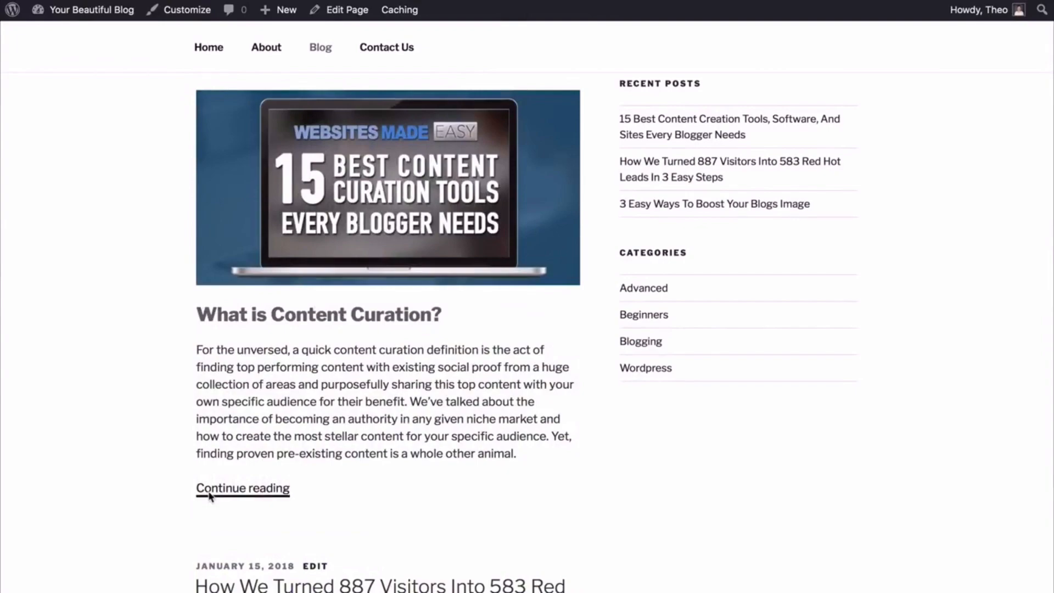
pyautogui.scroll(8, 527, 329)
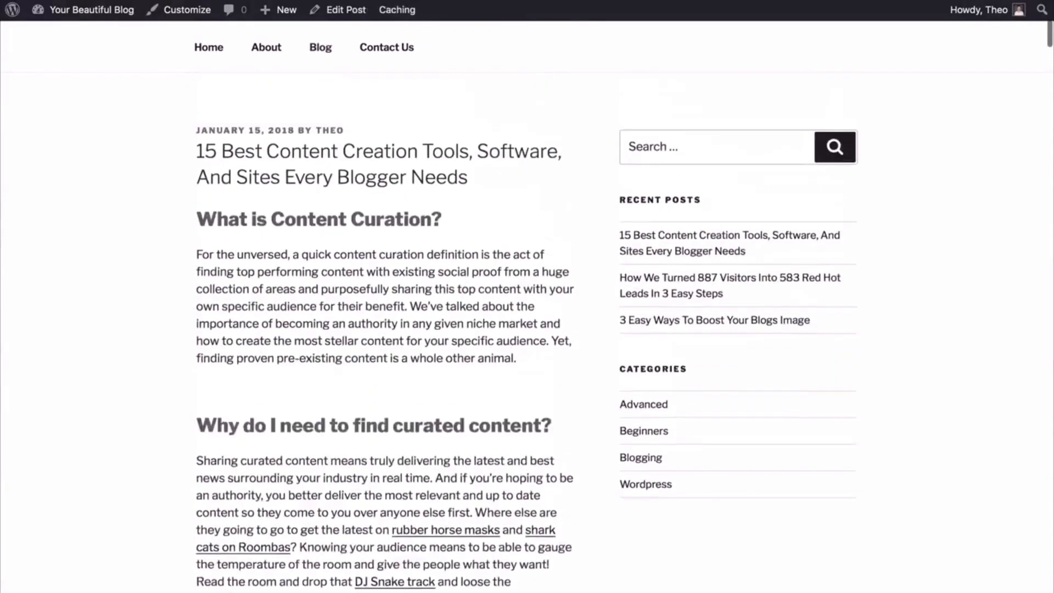
pyautogui.scroll(-8, 527, 330)
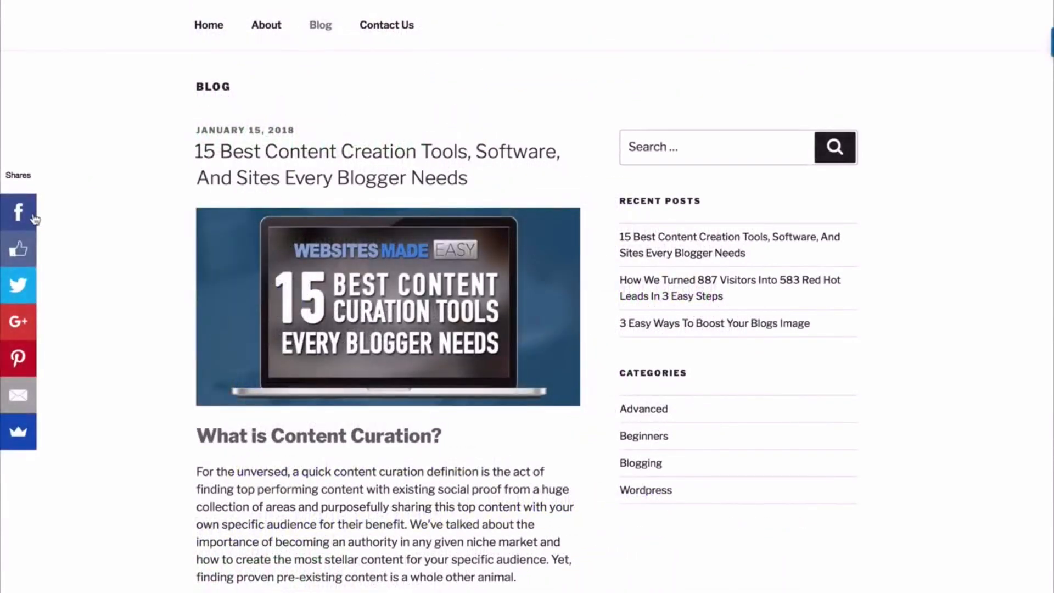
# Share the Blog page on Facebook from the site's sharing bar with the comment "You have to see this!"
pyautogui.click(32, 219)
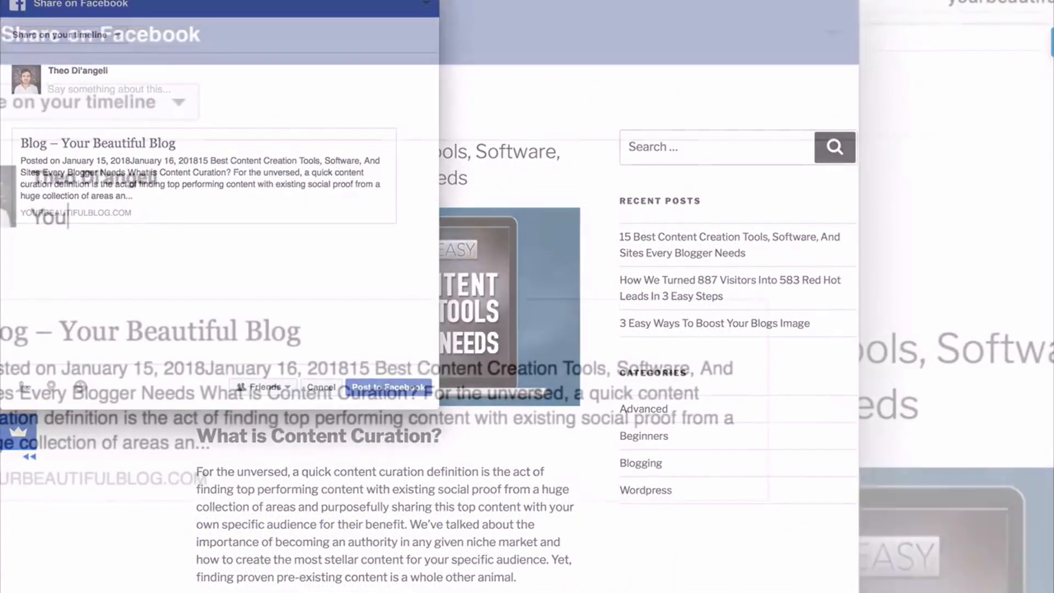
pyautogui.write('You have to see t')
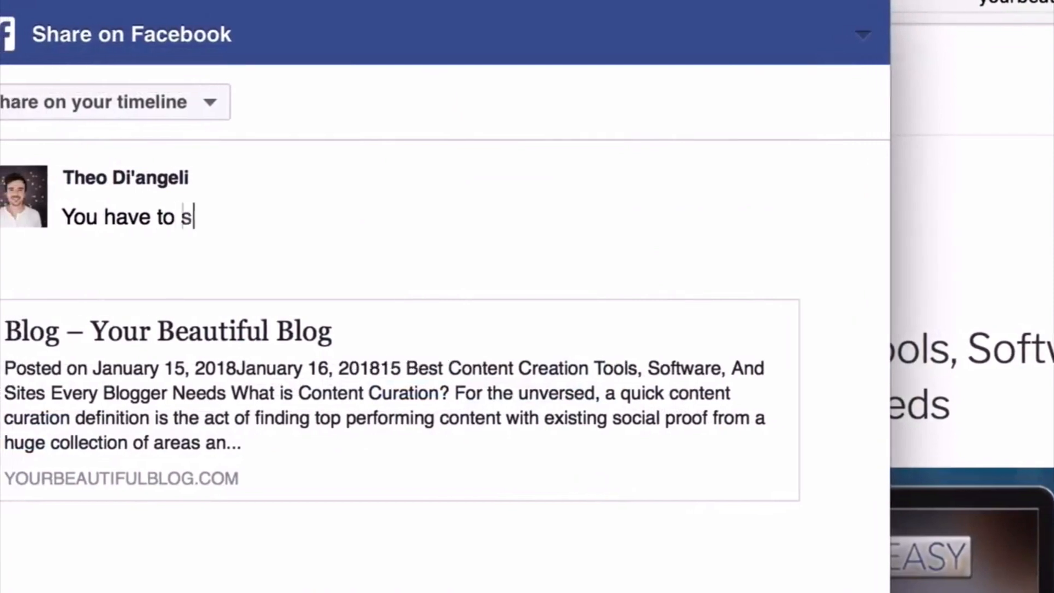
pyautogui.write('his!')
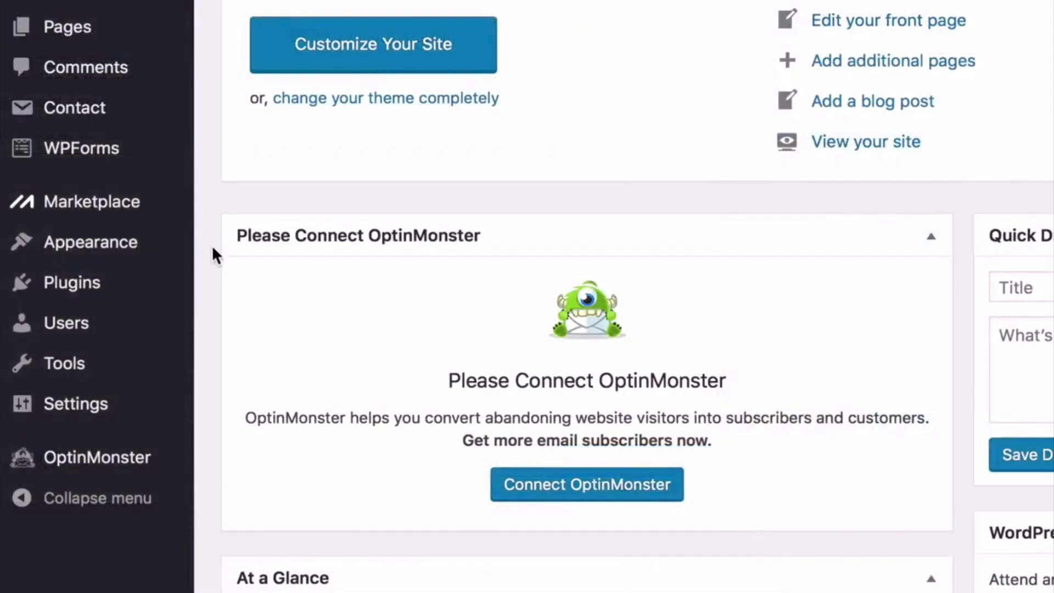
# Search the WordPress plugin directory for "photo album" and browse the matching gallery plugins
pyautogui.moveTo(172, 289)
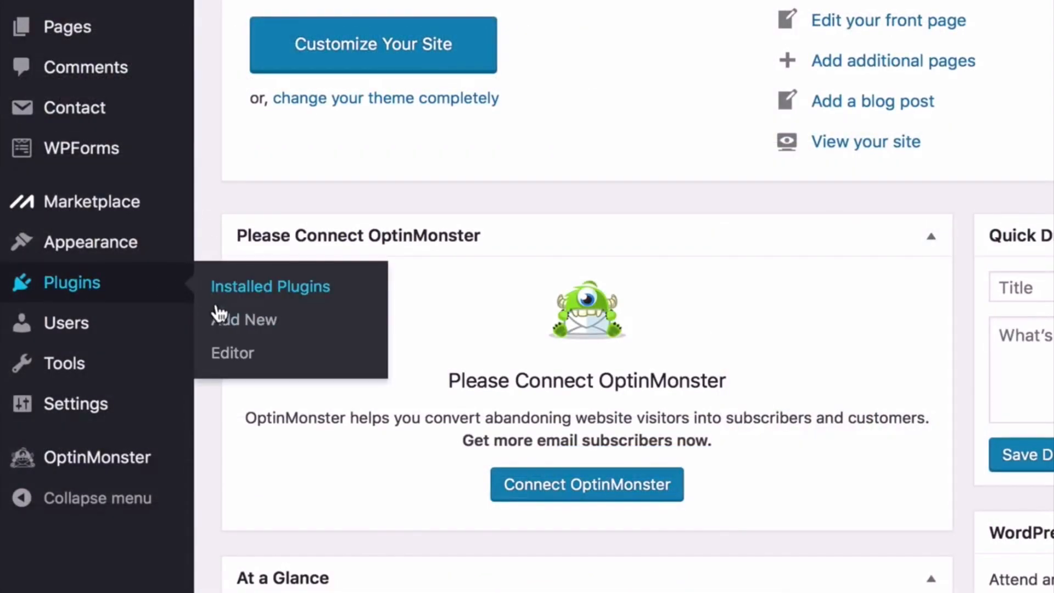
pyautogui.click(242, 329)
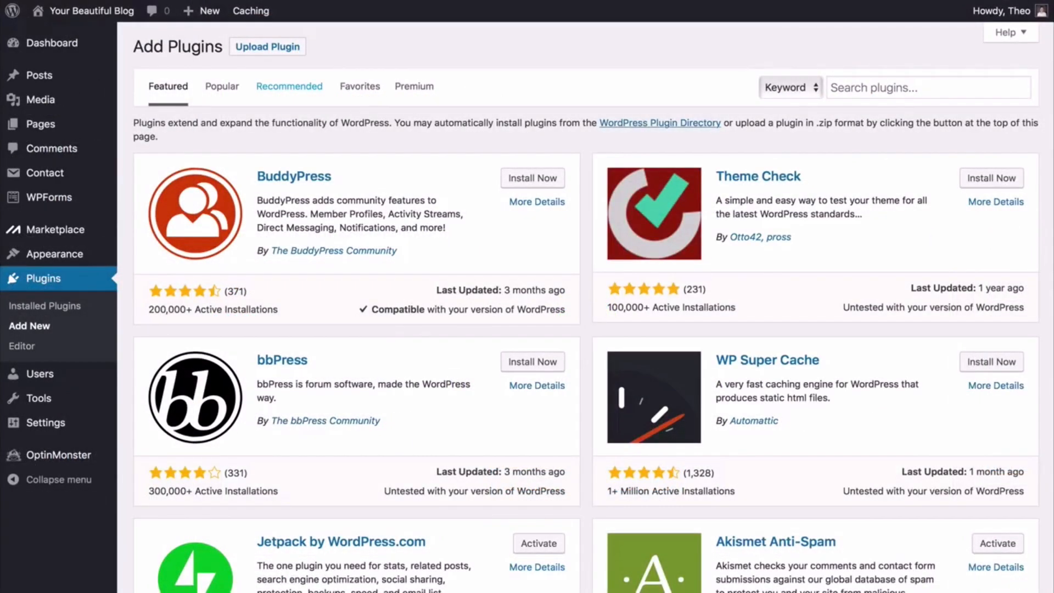
pyautogui.click(928, 88)
pyautogui.write('photo album')
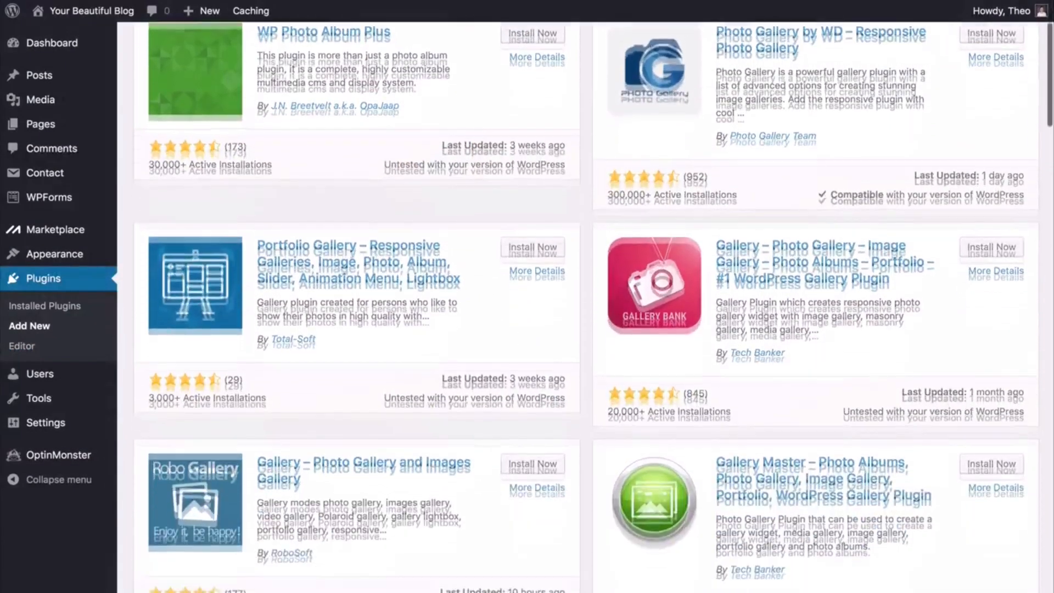
pyautogui.scroll(-6, 587, 308)
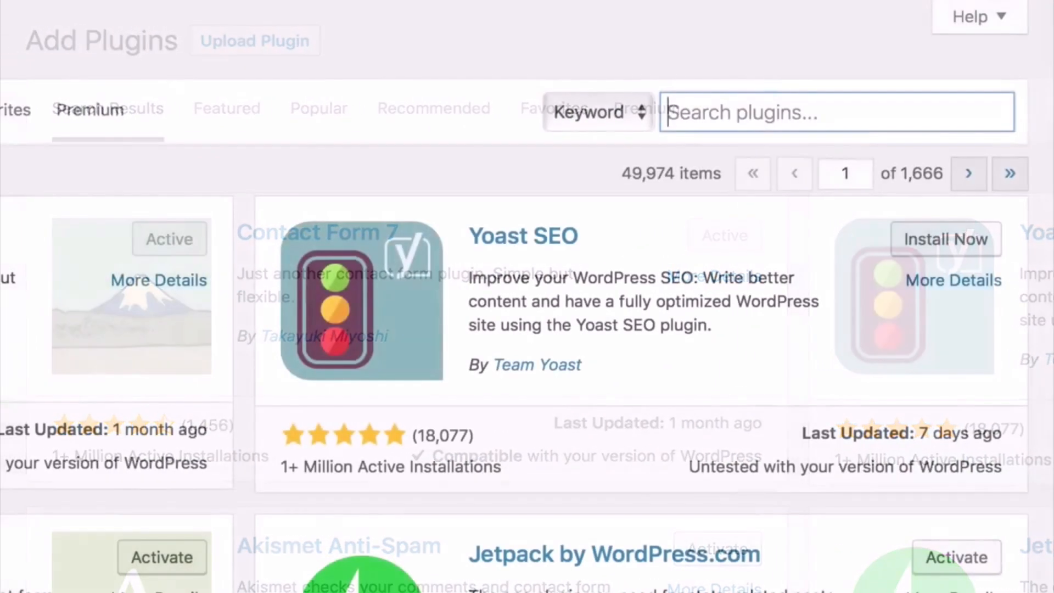
# Find WP Super Cache with the search "wp supercache", activate it with Caching On, and run its cache test
pyautogui.write('wp supercache')
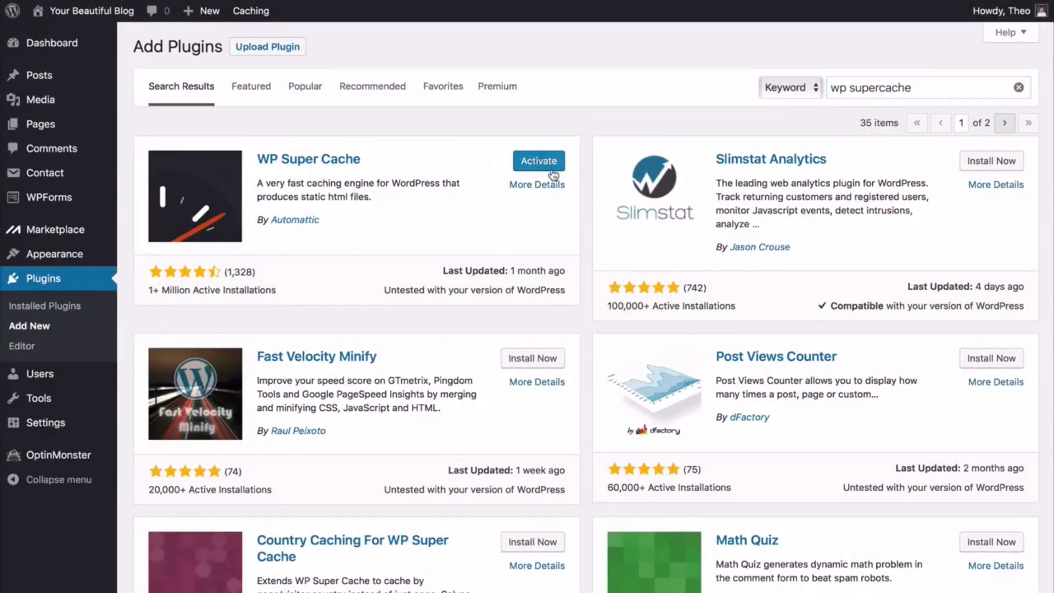
pyautogui.click(540, 164)
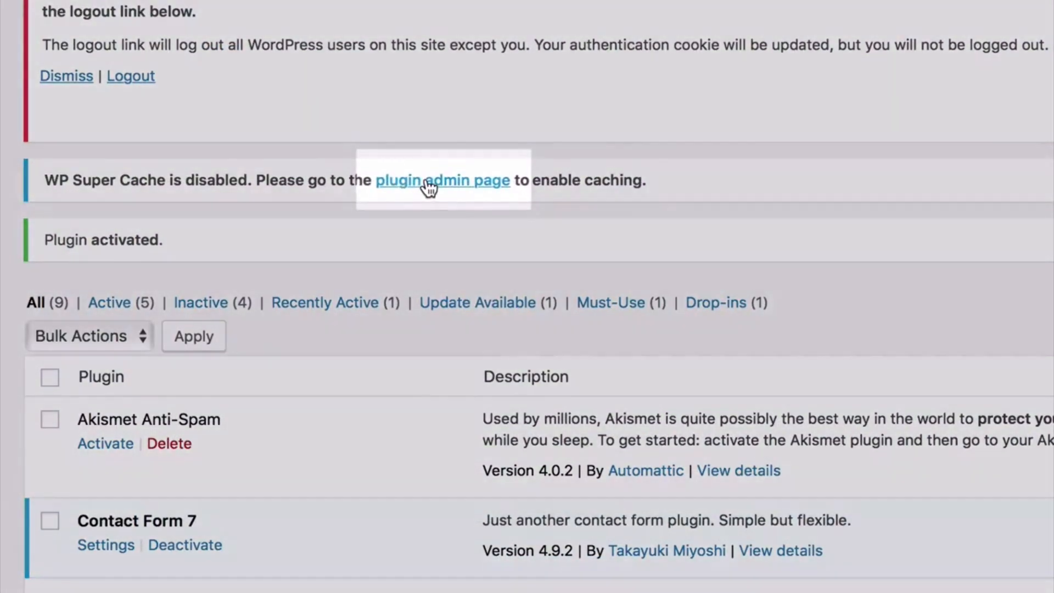
pyautogui.click(427, 184)
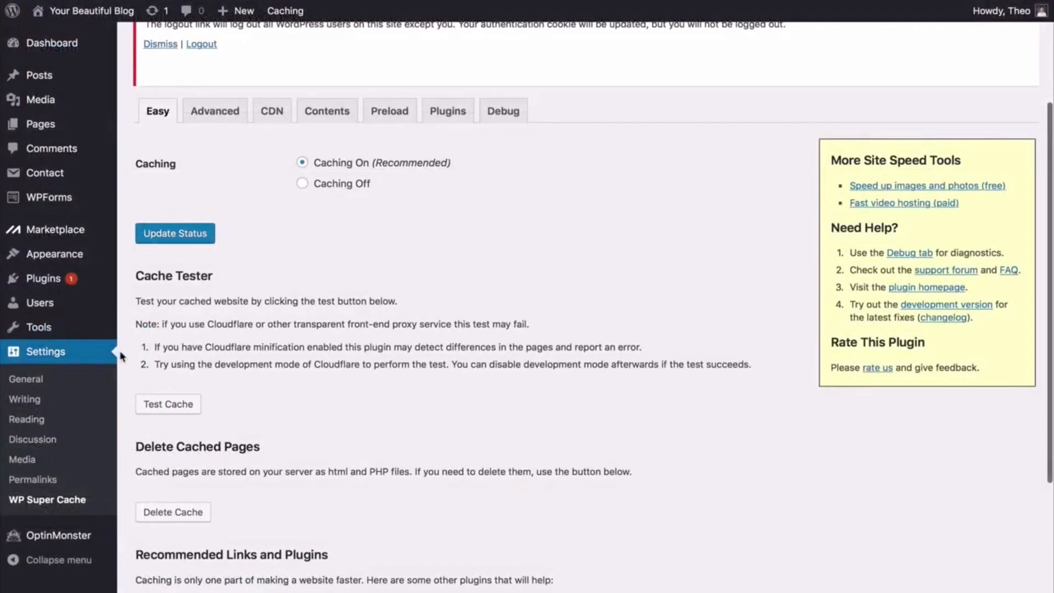
pyautogui.click(167, 405)
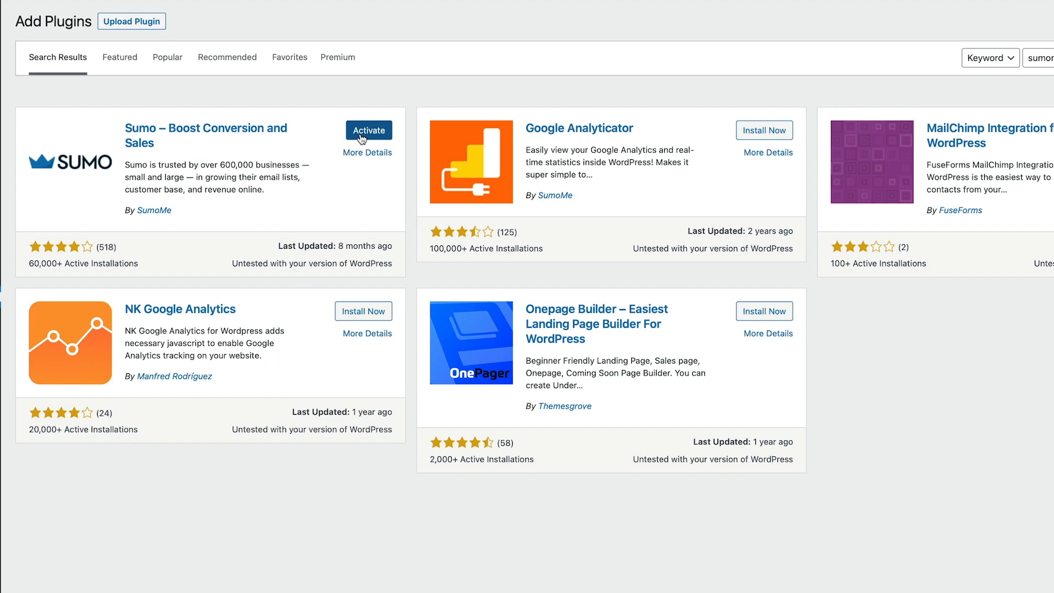
# Activate the Sumo – Boost Conversion and Sales plugin and open its SumoMe settings from the installed plugins list
pyautogui.click(361, 131)
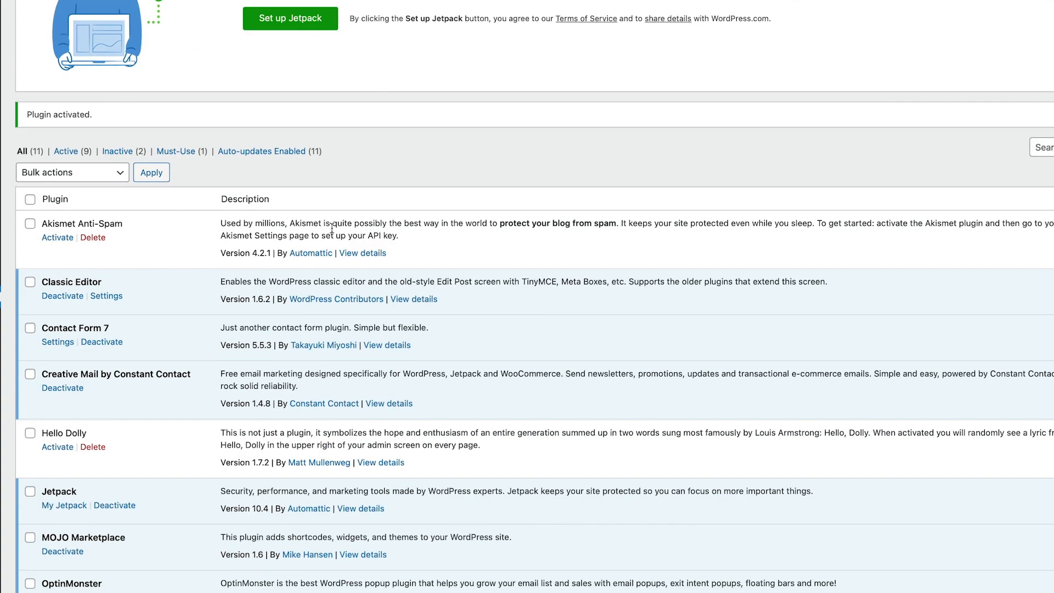
pyautogui.scroll(-5, 121, 412)
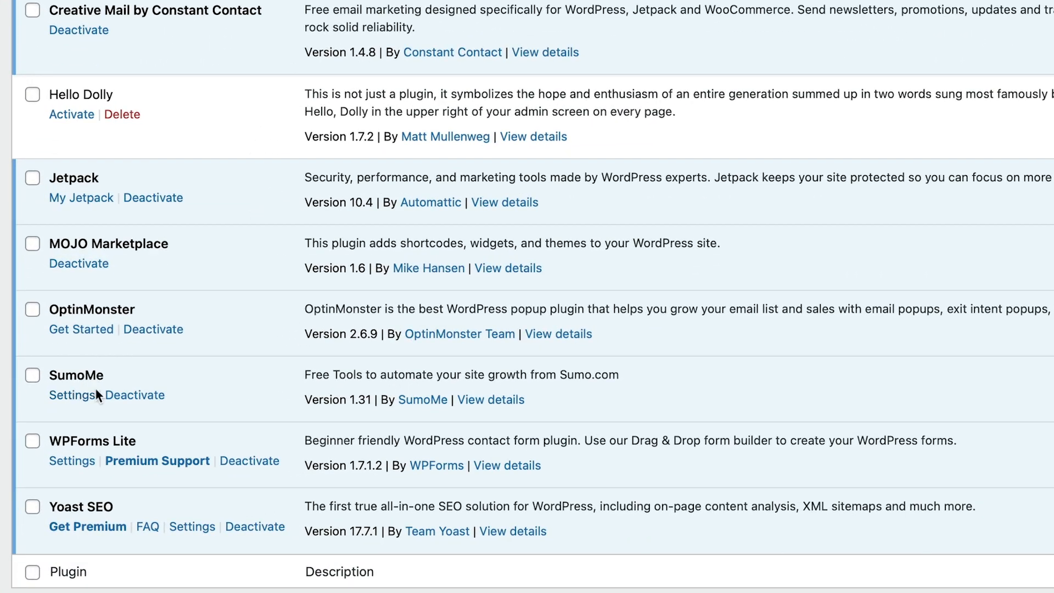
pyautogui.click(91, 394)
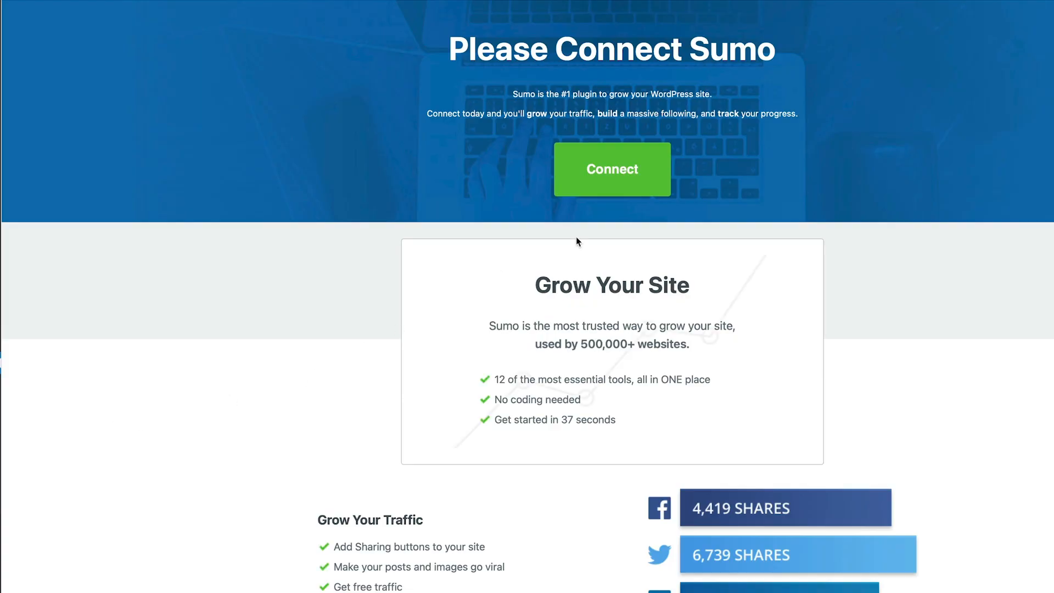
# Connect the Sumo plugin to the site and activate its Share app from the extras
pyautogui.click(619, 181)
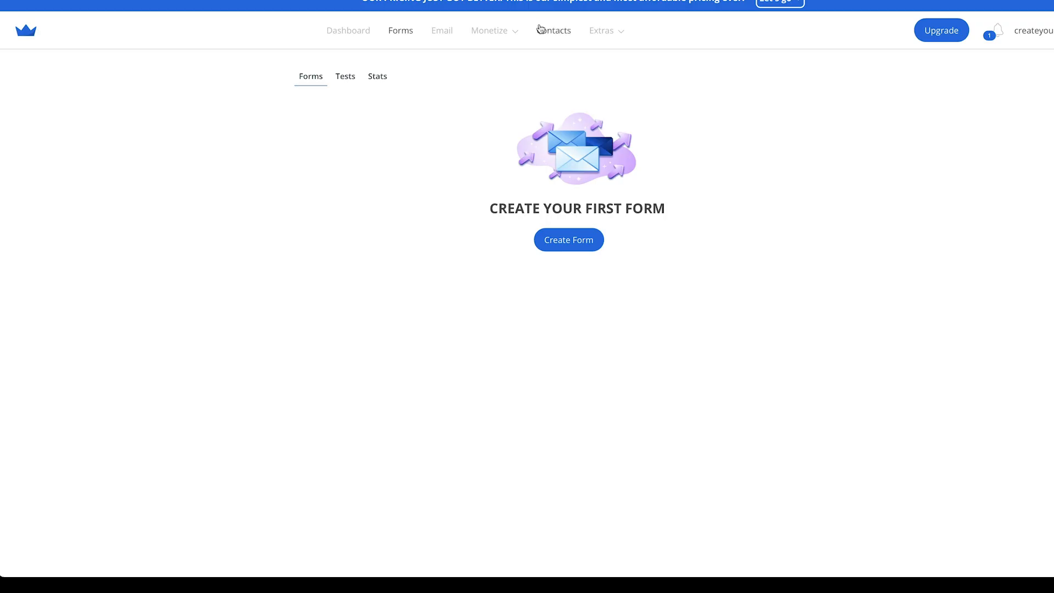
pyautogui.click(610, 31)
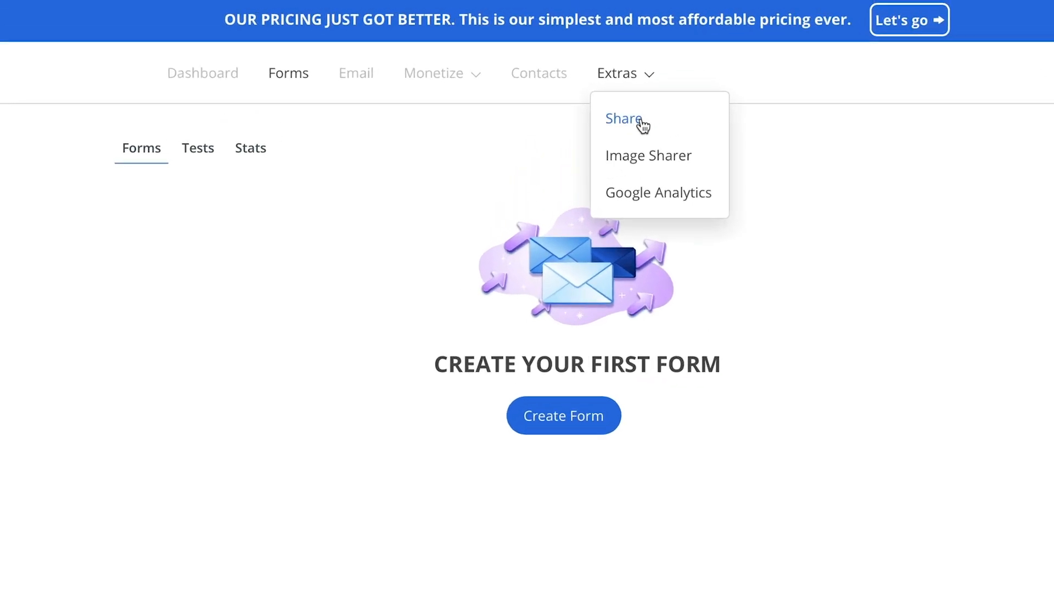
pyautogui.click(642, 122)
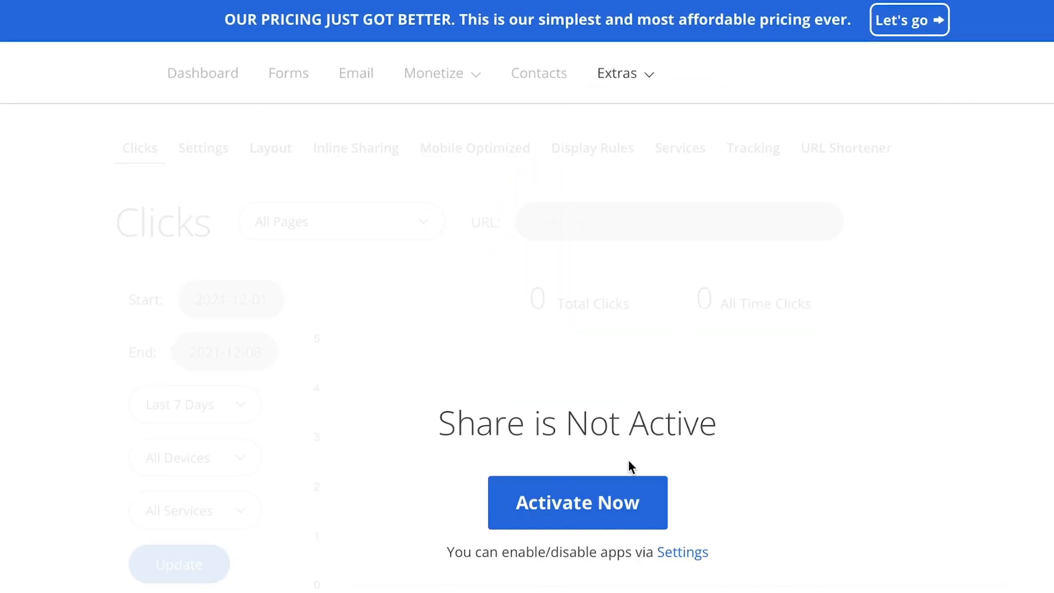
pyautogui.click(574, 508)
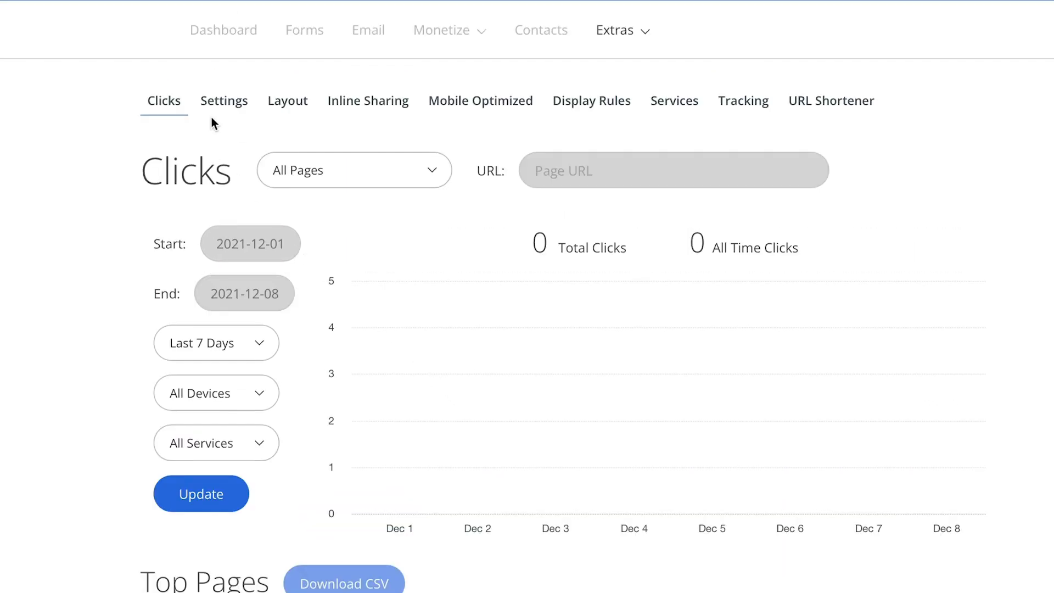
# Add Facebook Send to the Share app's selected services, placing it between Pinterest and Email
pyautogui.click(216, 106)
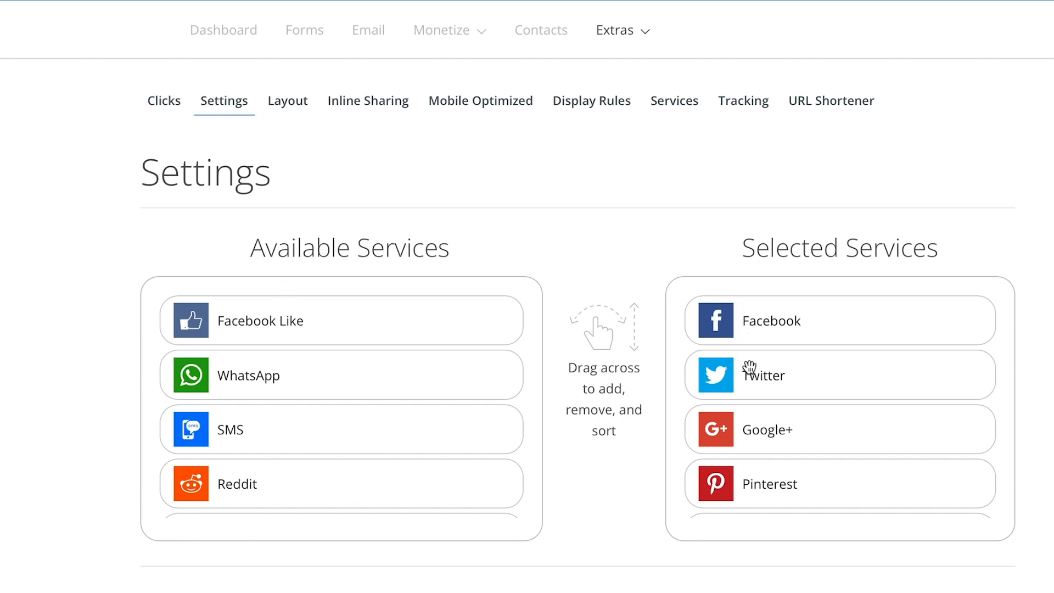
pyautogui.scroll(-5, 766, 429)
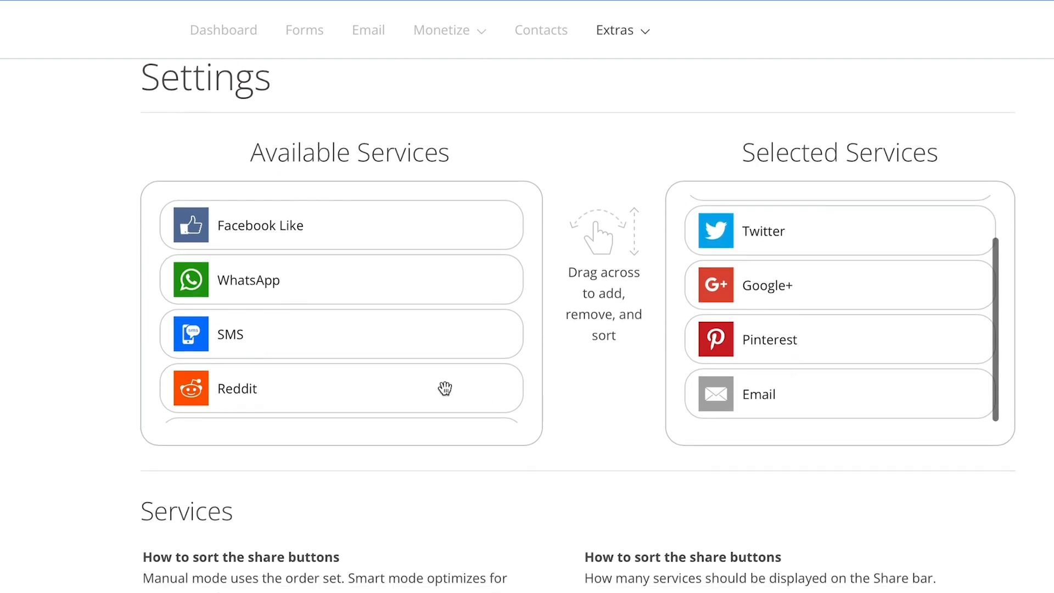
pyautogui.scroll(-3, 445, 388)
pyautogui.scroll(-15, 445, 388)
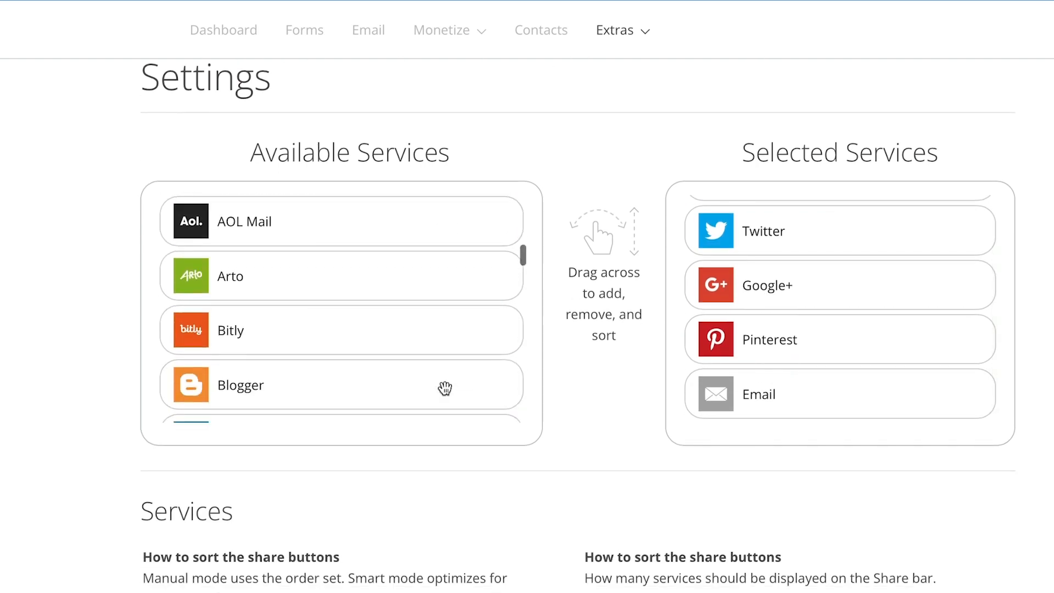
pyautogui.scroll(-5, 444, 388)
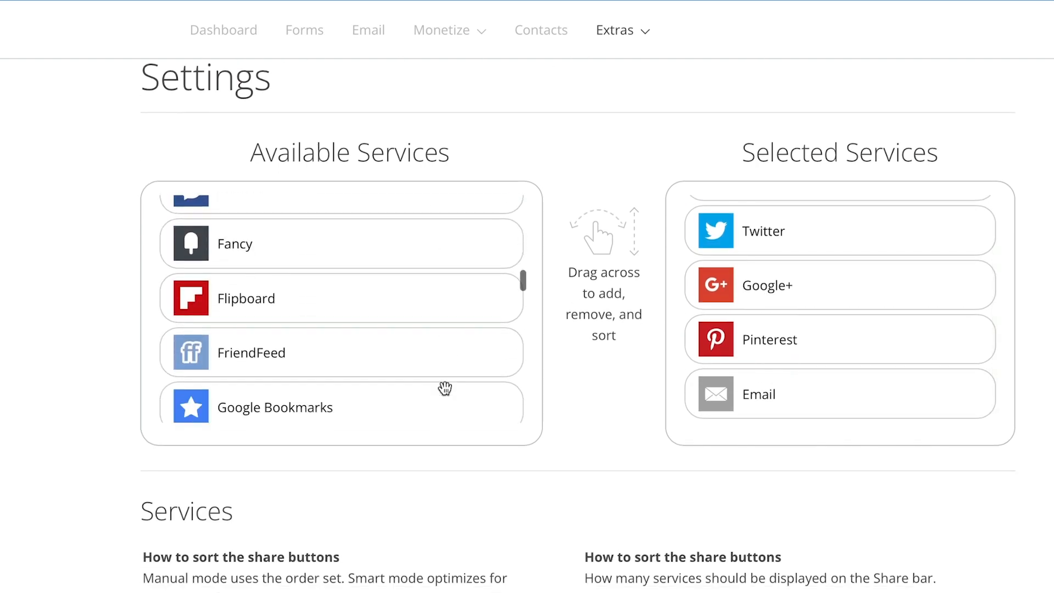
pyautogui.scroll(2, 515, 443)
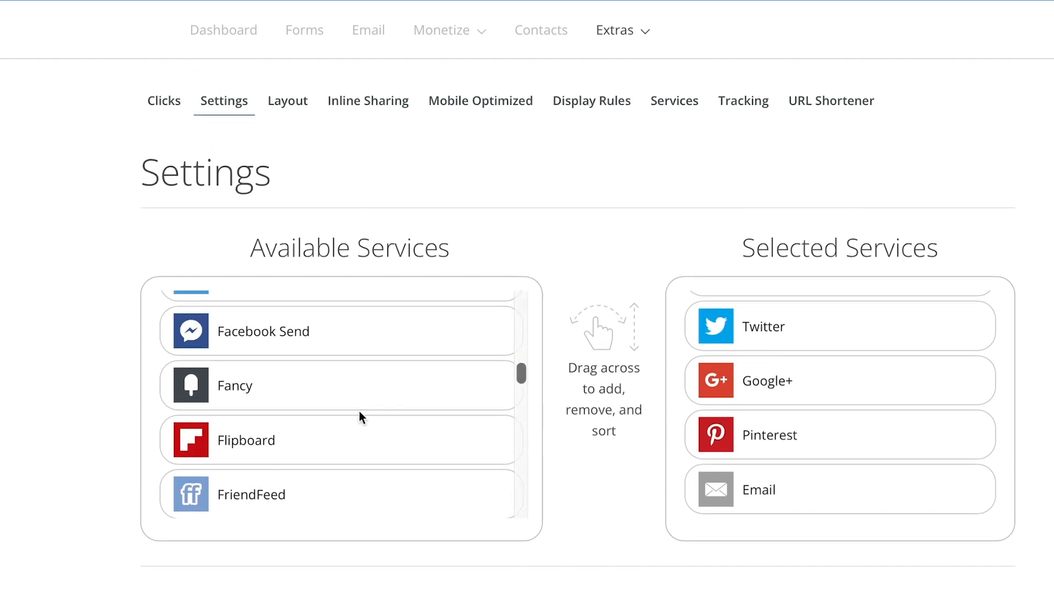
pyautogui.moveTo(292, 344); pyautogui.dragTo(686, 483)
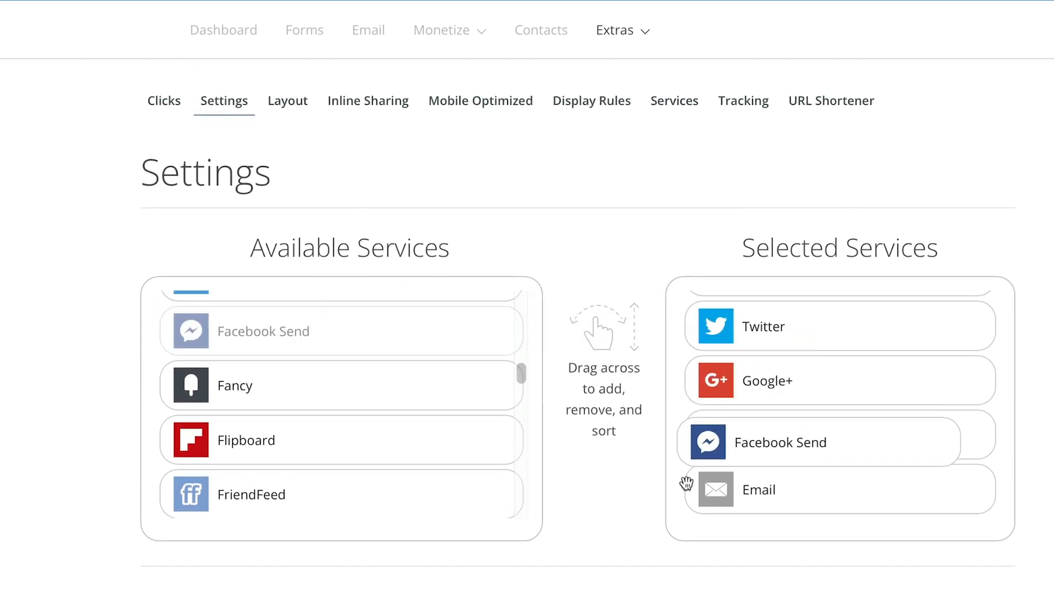
pyautogui.moveTo(699, 524); pyautogui.dragTo(735, 511)
pyautogui.scroll(-5, 392, 477)
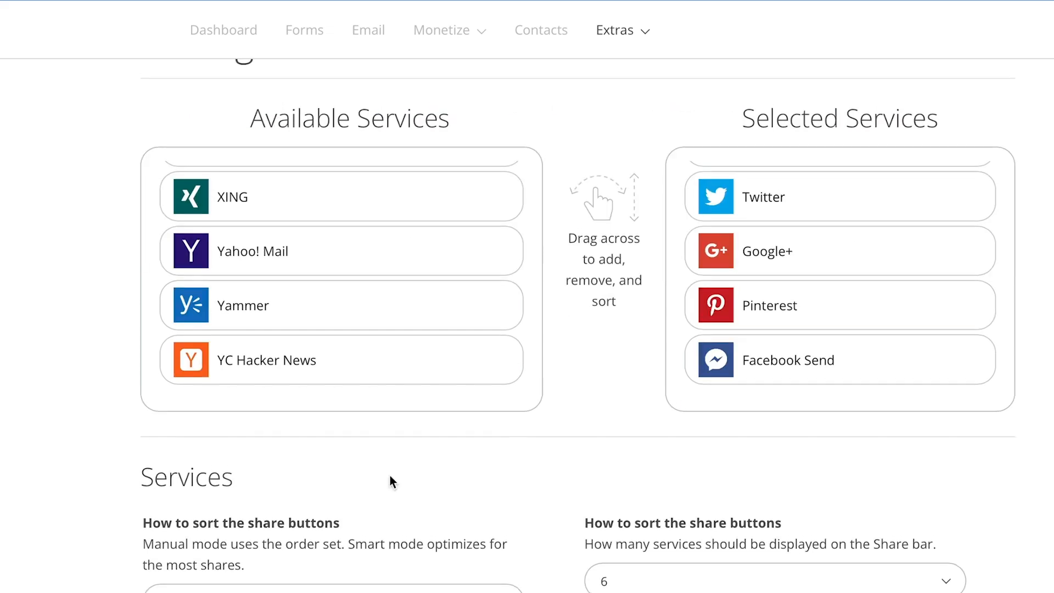
pyautogui.scroll(3, 758, 357)
pyautogui.scroll(1, 767, 347)
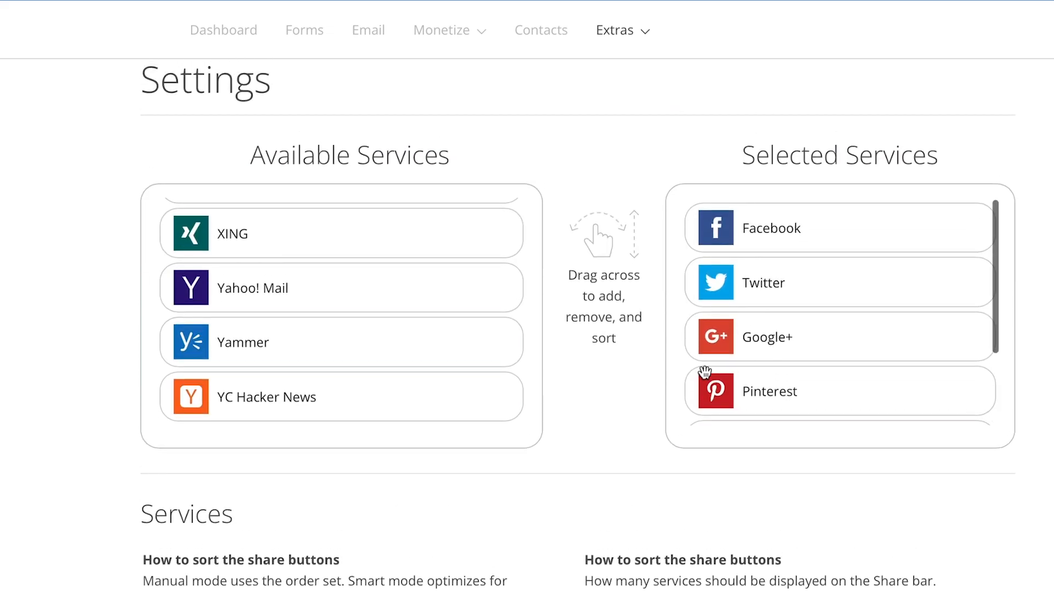
# Review the Share button and share count settings, and save the placement layout with the desktop left-edge and mobile bottom positions selected
pyautogui.scroll(-6, 677, 412)
pyautogui.scroll(-8, 680, 412)
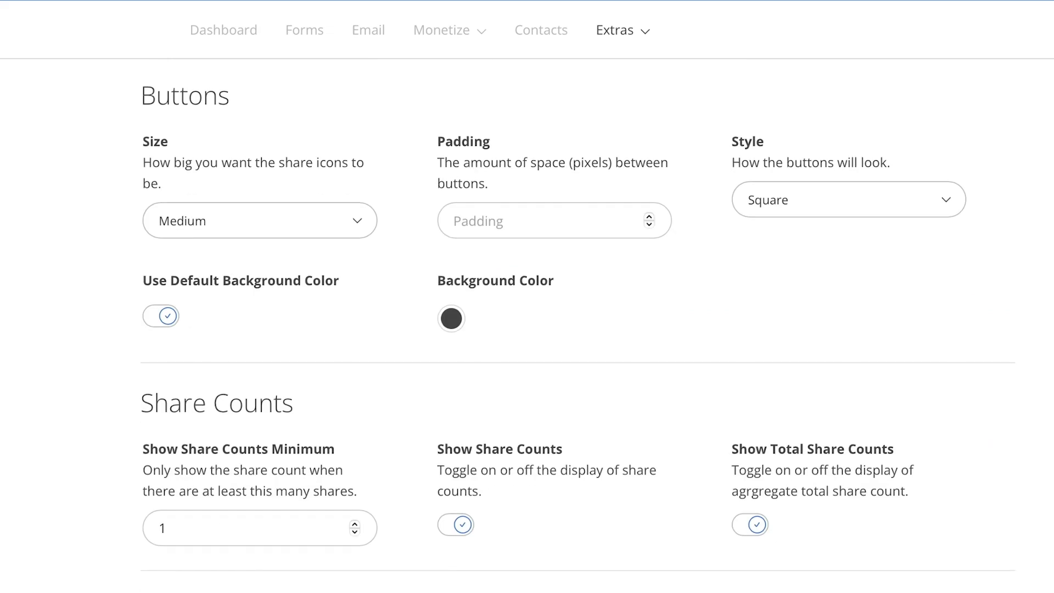
pyautogui.scroll(-5, 584, 561)
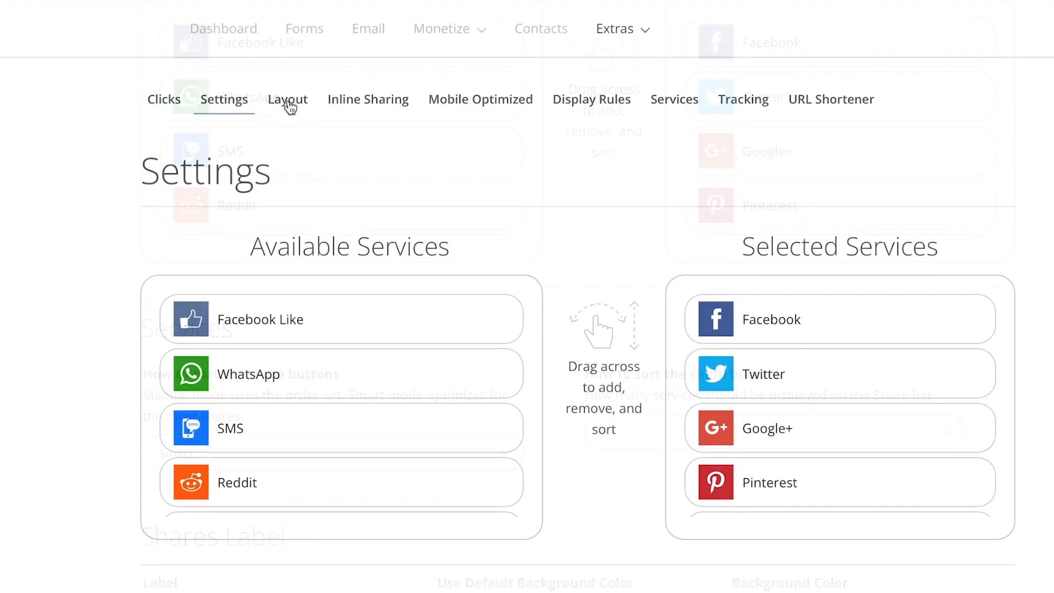
pyautogui.click(288, 104)
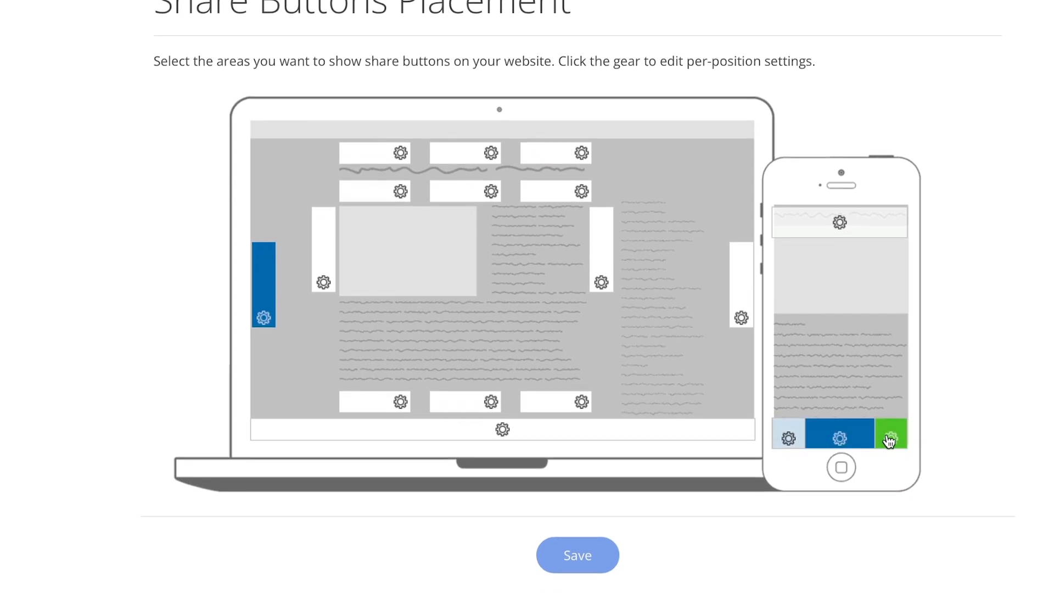
pyautogui.click(594, 552)
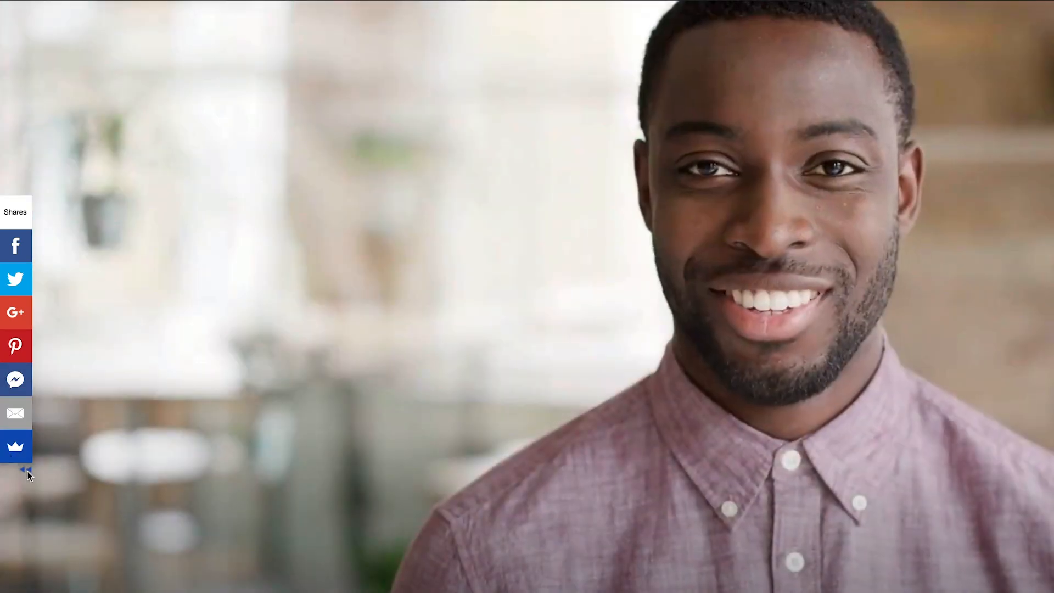
# Collapse the sharing bar on the live site and look through the front page's Welcome and Blog sections
pyautogui.click(28, 471)
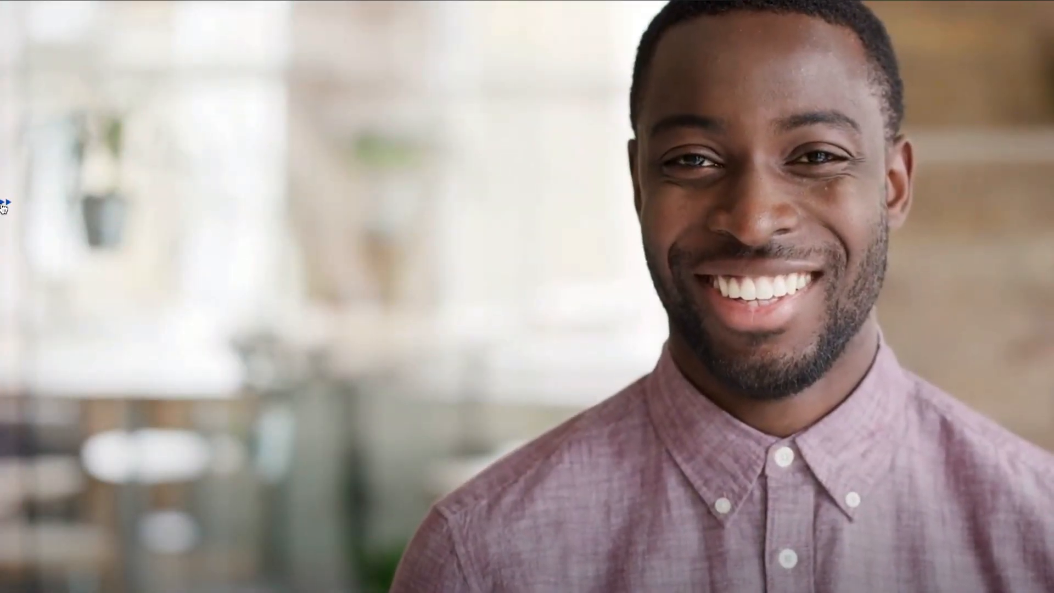
pyautogui.moveTo(2, 206)
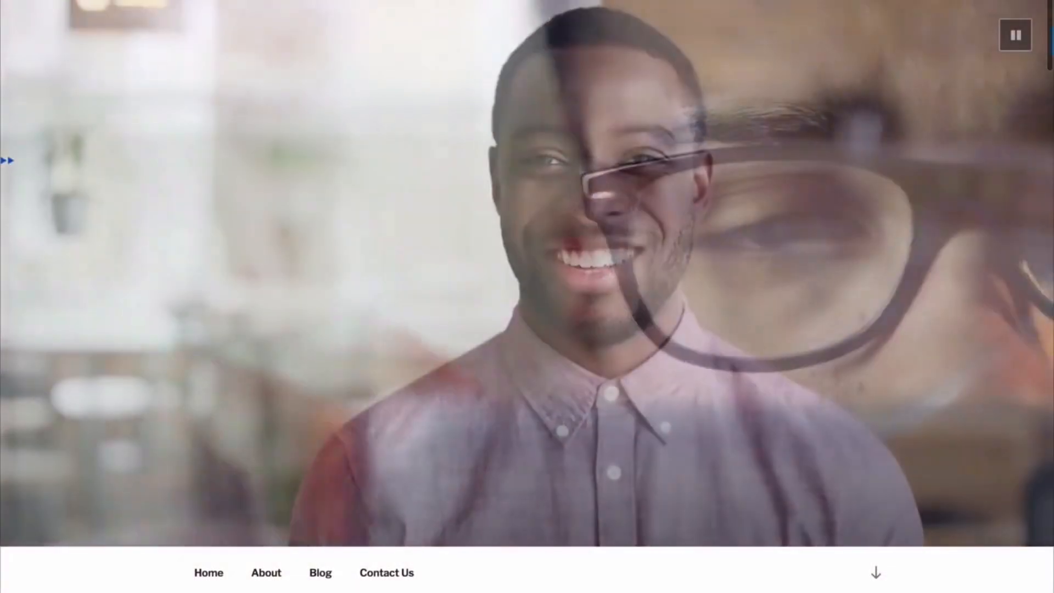
pyautogui.scroll(-4, 528, 296)
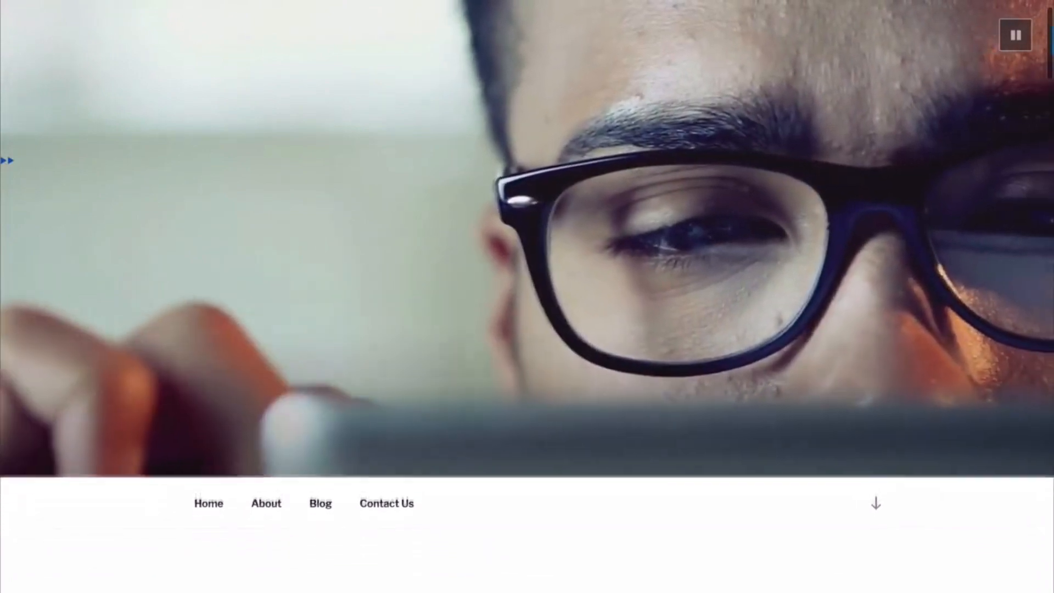
pyautogui.scroll(-5, 527, 297)
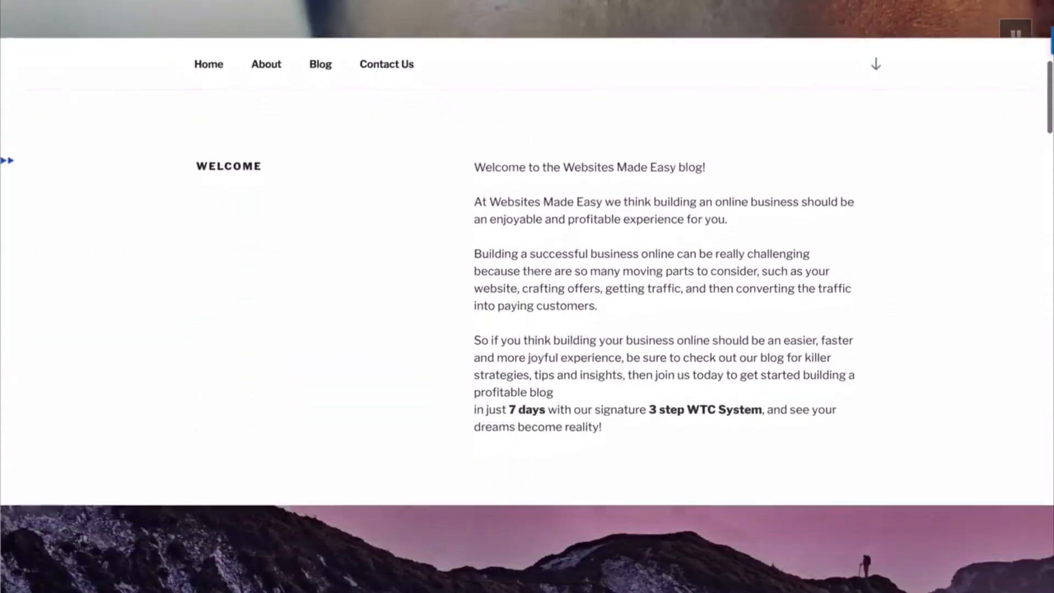
pyautogui.scroll(-6, 527, 297)
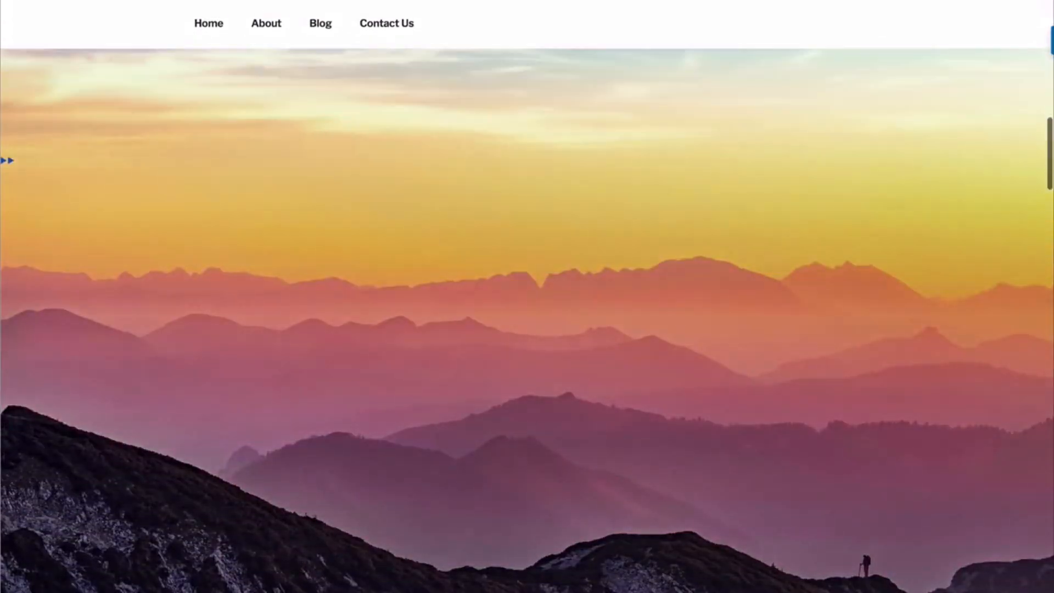
pyautogui.scroll(-7, 527, 296)
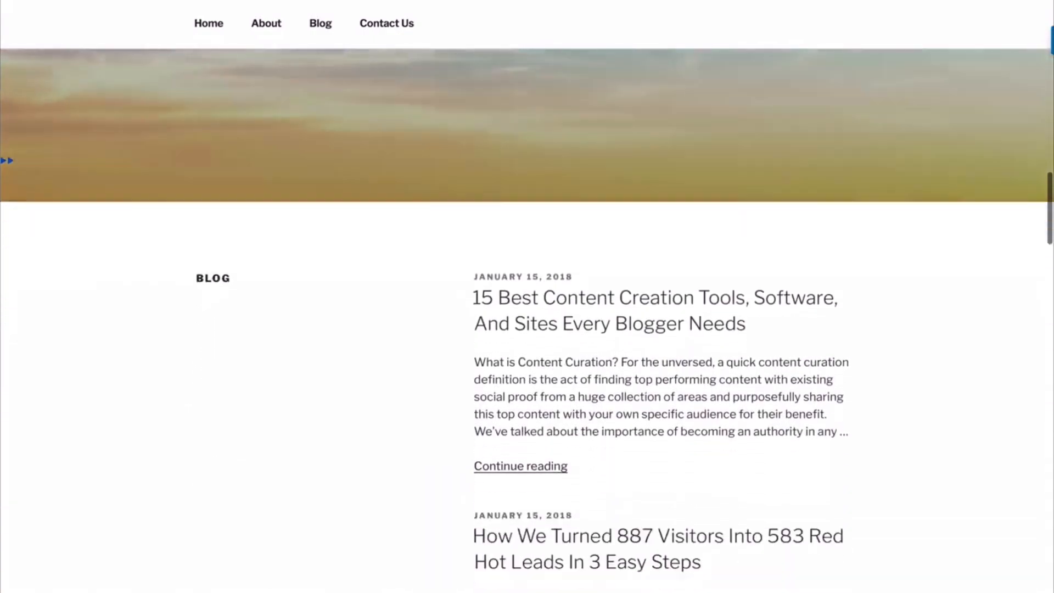
pyautogui.scroll(-1, 527, 296)
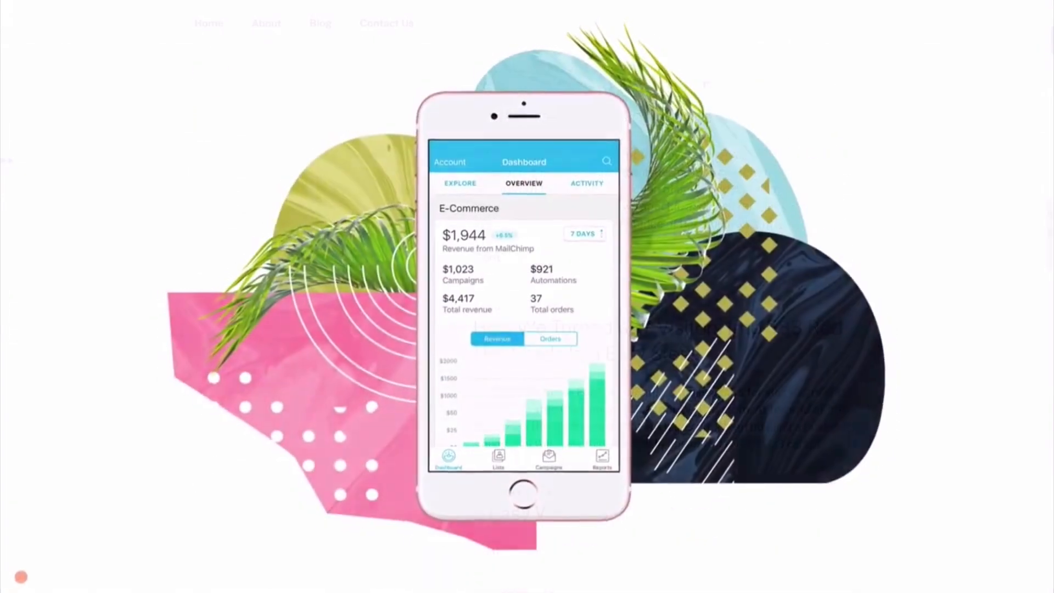